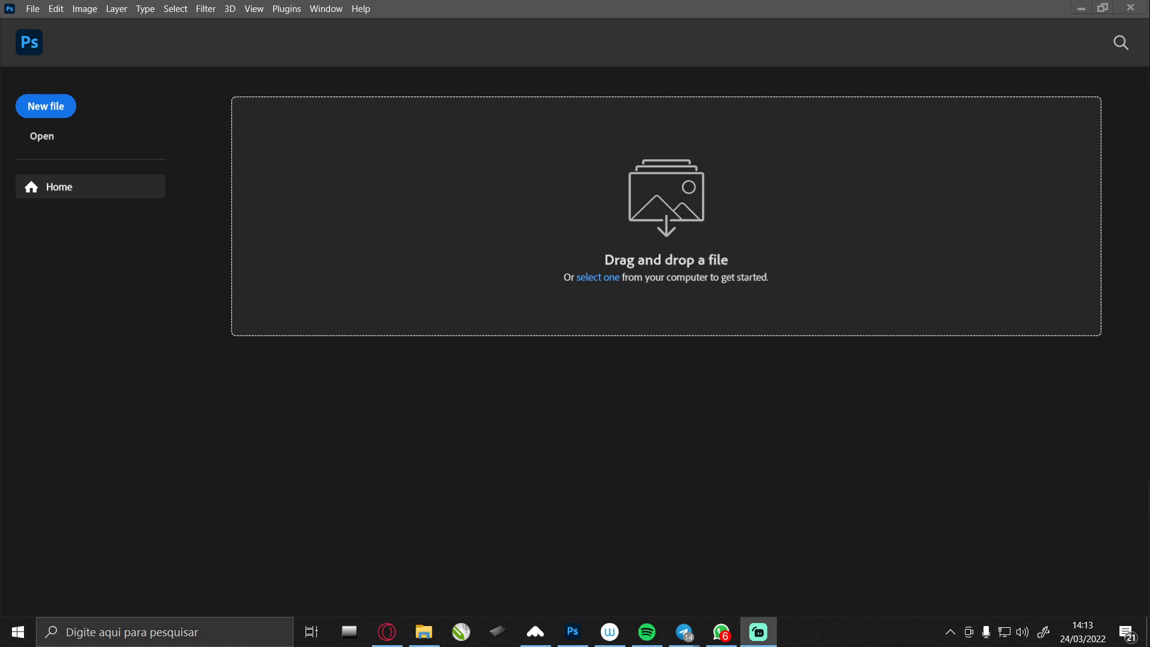
Create a 1080 × 1080 px, 300 ppcm custom document with a black background.
{"action": "left_click", "coordinate": [49, 109]}
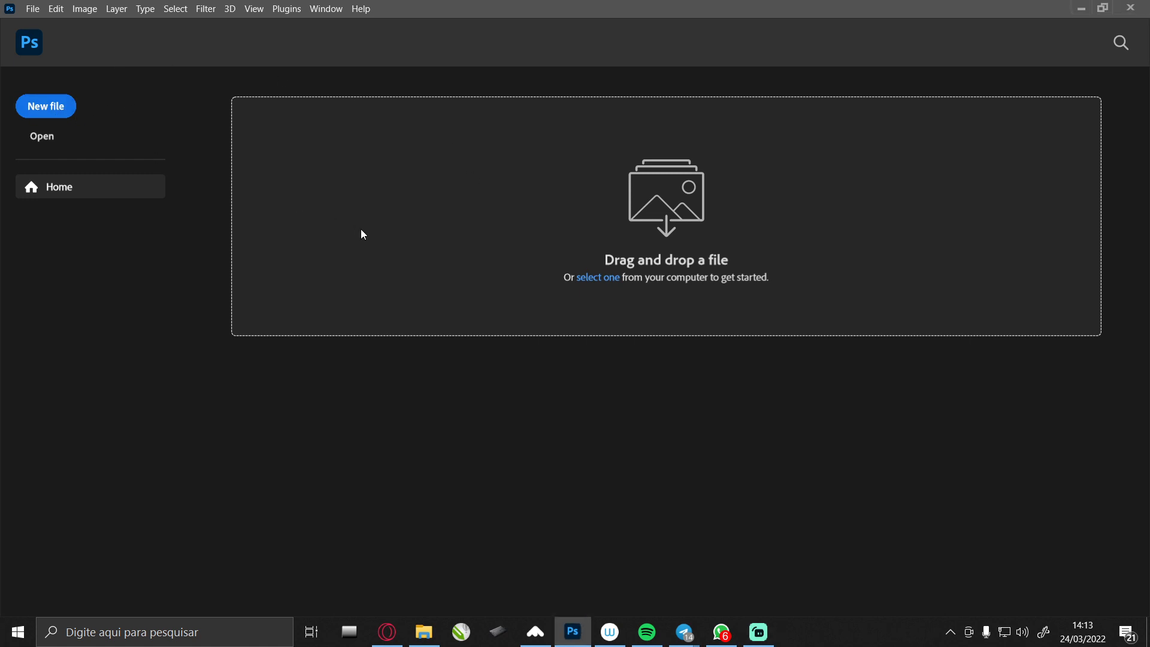
{"action": "left_click", "coordinate": [71, 118]}
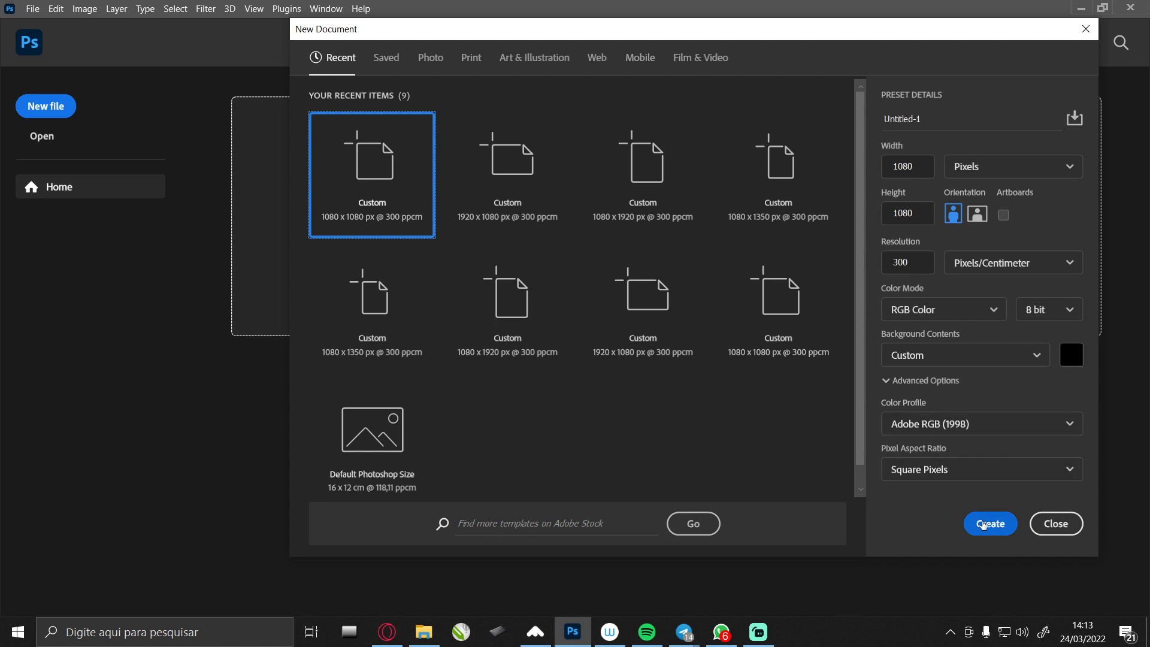
{"action": "left_click", "coordinate": [985, 522]}
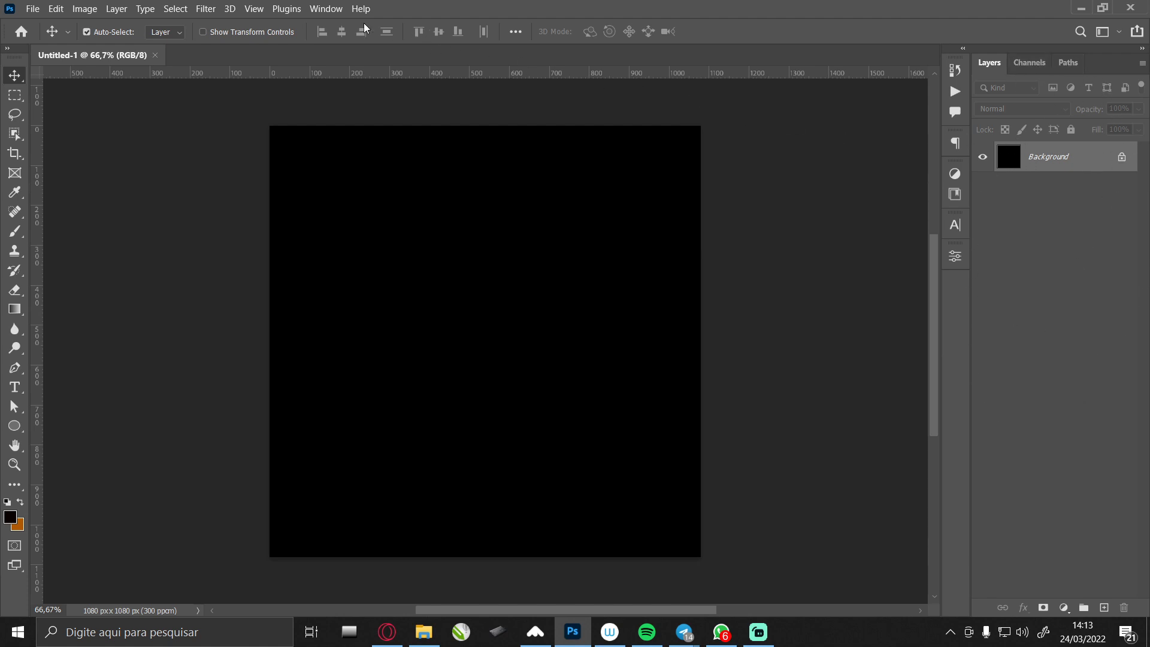
{"action": "left_click", "coordinate": [326, 8]}
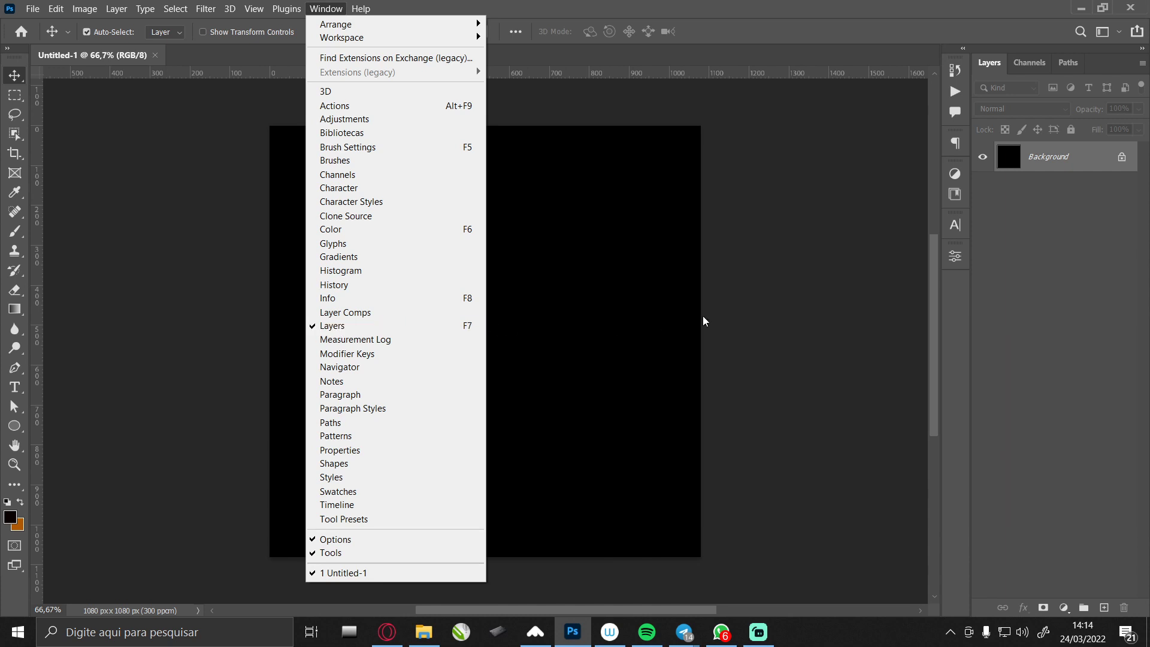
{"action": "left_click", "coordinate": [1021, 246]}
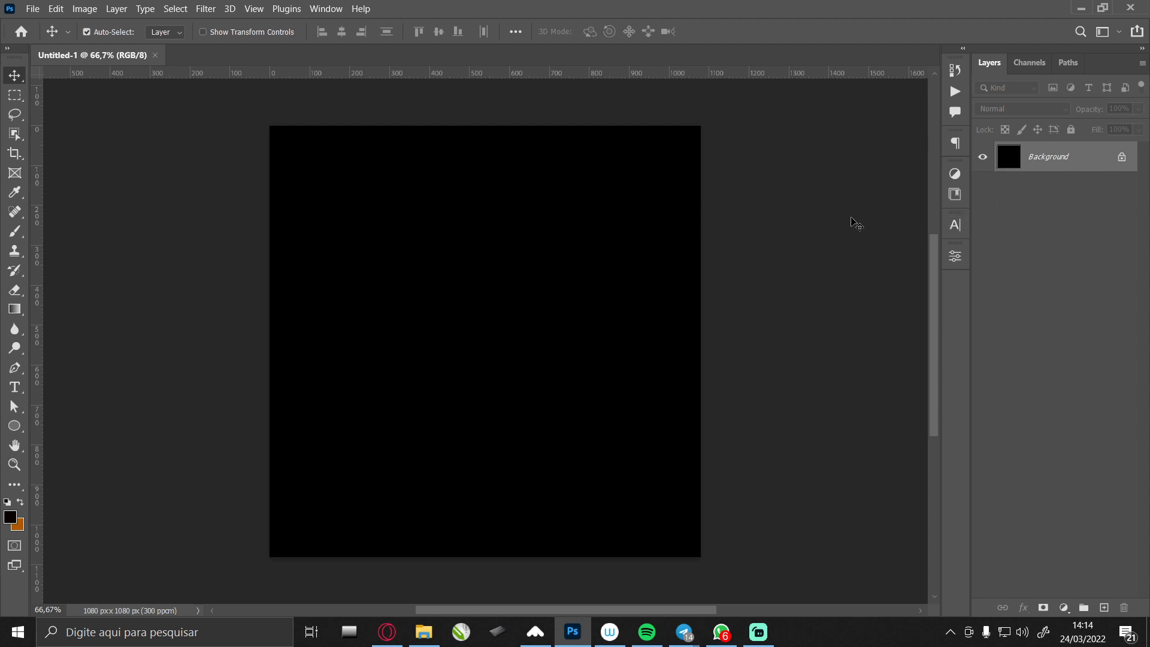
Place PALETA DE COR from the PETSHOP folder as a layer and nudge it right.
{"action": "left_click", "coordinate": [425, 641]}
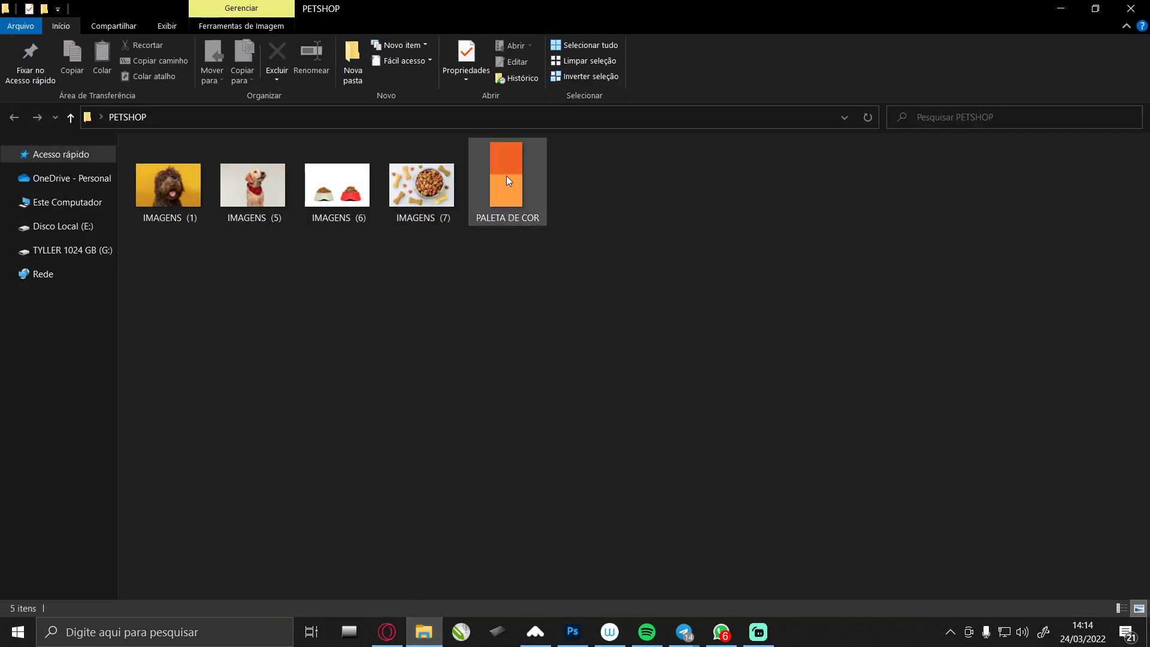
{"action": "mouse_move", "coordinate": [507, 180]}
{"action": "left_mouse_down"}
{"action": "mouse_move", "coordinate": [569, 574]}
{"action": "mouse_move", "coordinate": [545, 455]}
{"action": "left_mouse_up"}
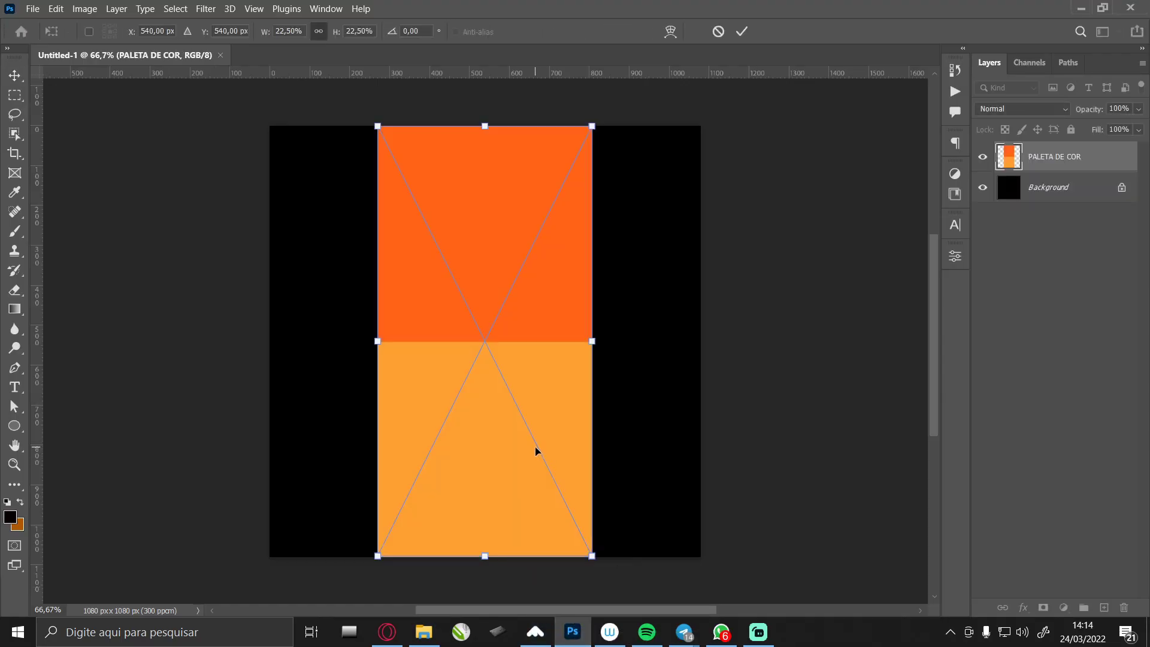
{"action": "key", "text": "Return"}
{"action": "left_click_drag", "start_coordinate": [512, 260], "coordinate": [536, 270]}
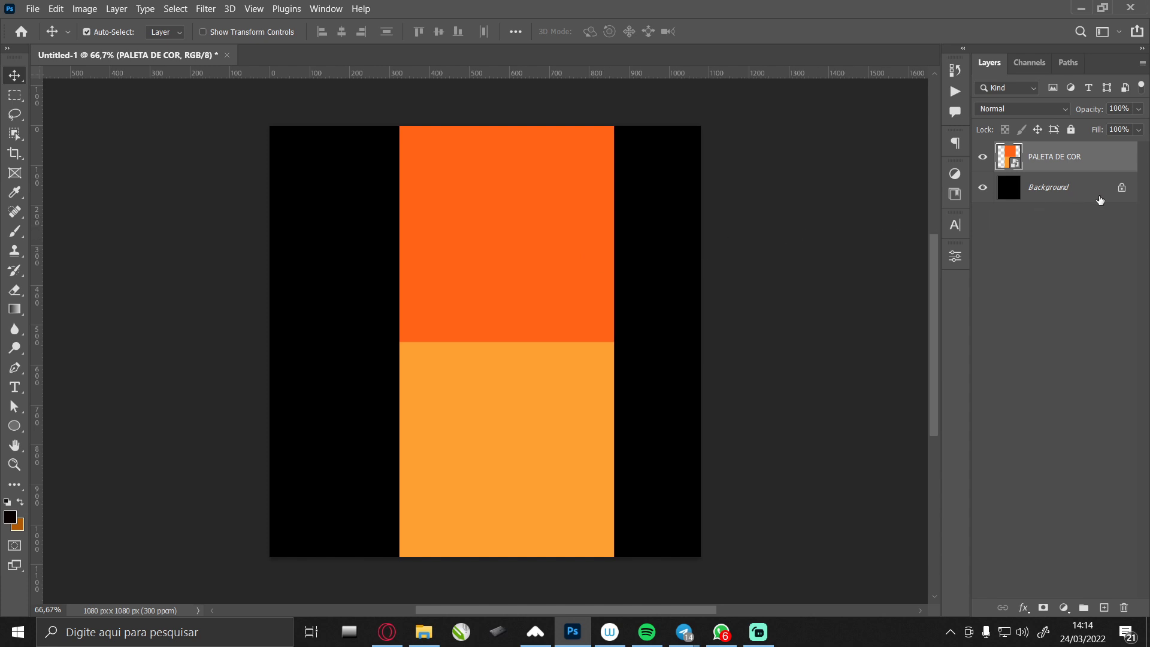
{"action": "left_click", "coordinate": [1085, 189]}
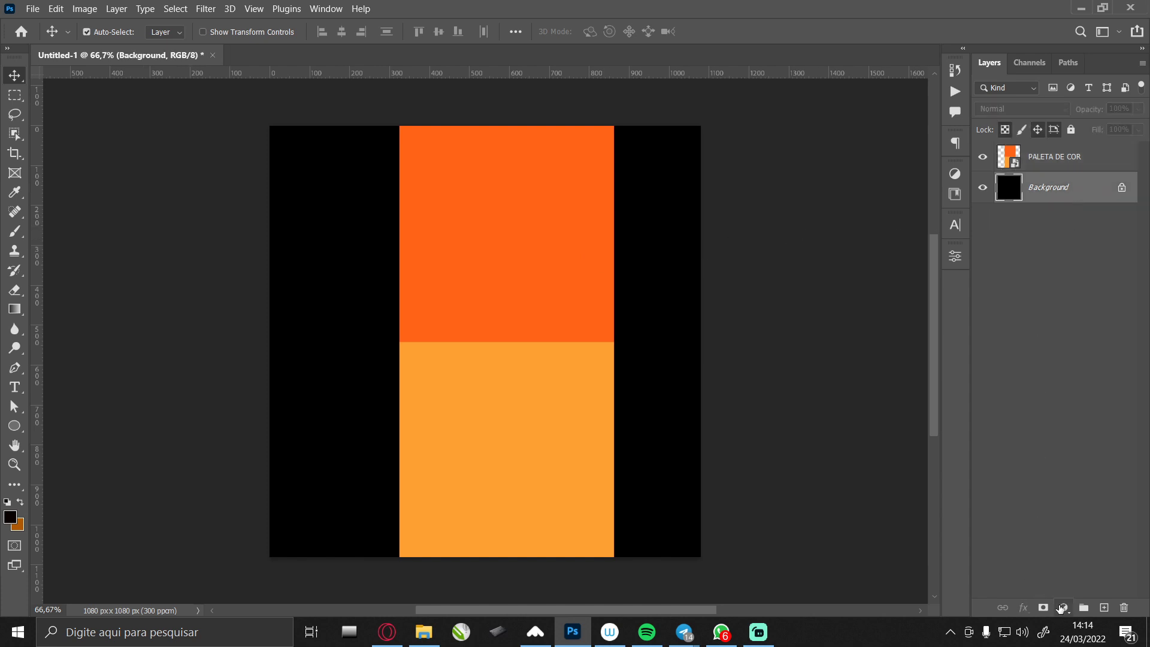
Add a Solid Color fill layer using the palette's dark orange.
{"action": "left_click", "coordinate": [1061, 608]}
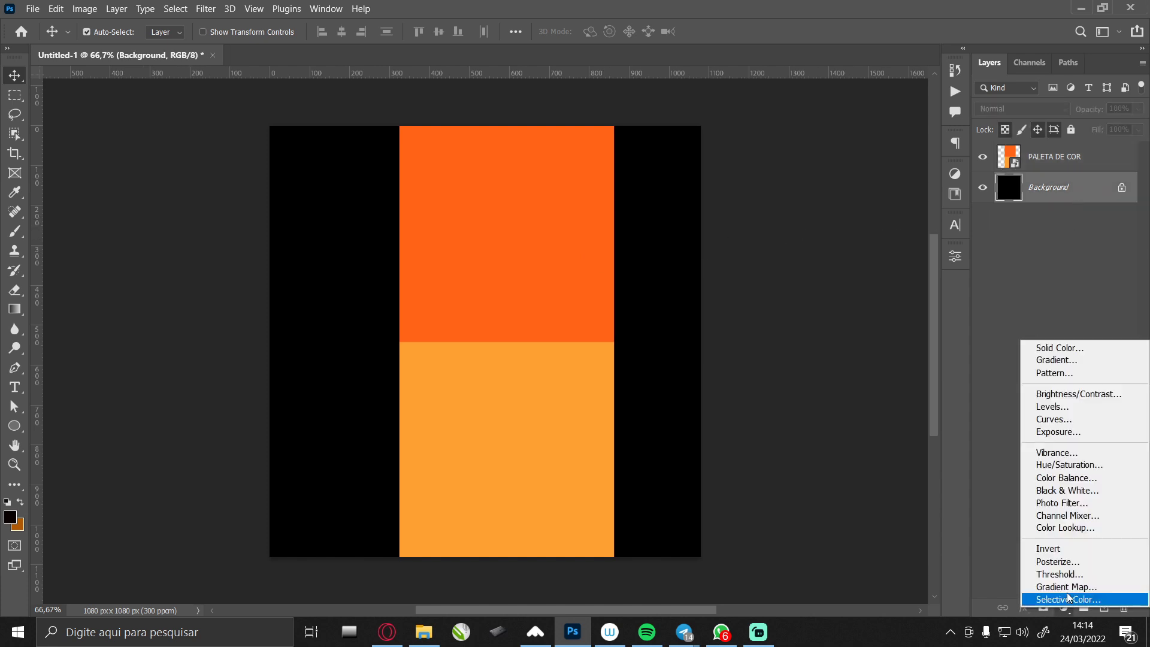
{"action": "left_click", "coordinate": [1131, 353]}
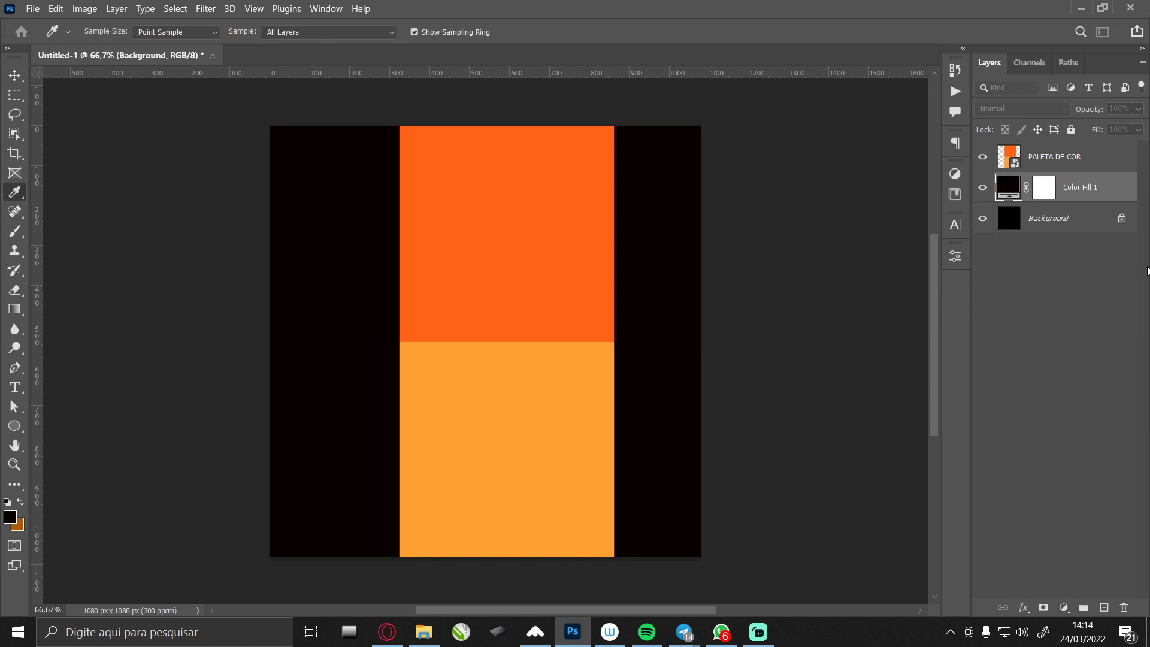
{"action": "left_click_drag", "start_coordinate": [921, 197], "coordinate": [339, 62]}
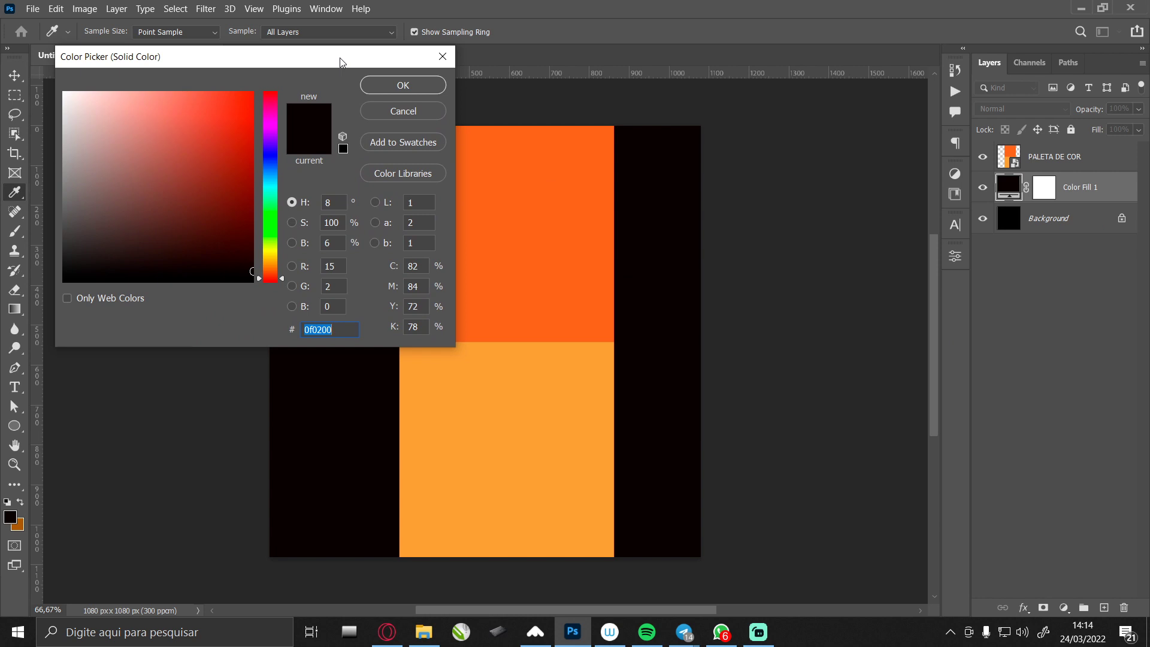
{"action": "left_click", "coordinate": [496, 222]}
{"action": "left_click", "coordinate": [403, 85]}
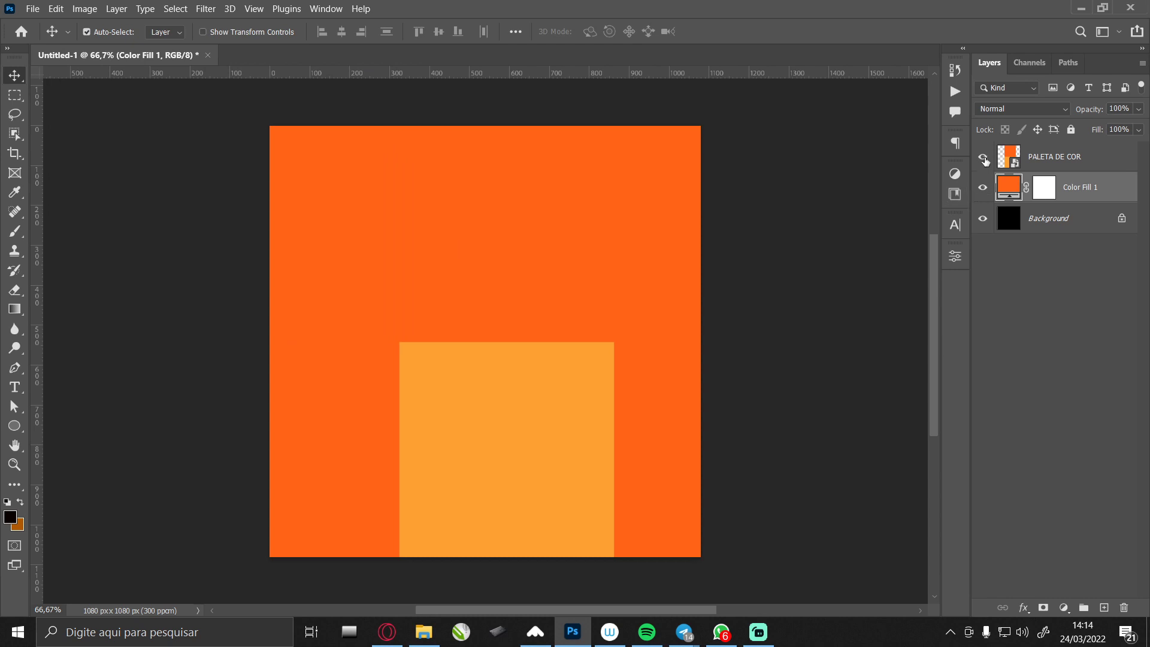
Set the foreground colour to the palette's light orange ff9f3f and hide PALETA DE COR.
{"action": "left_click", "coordinate": [11, 519]}
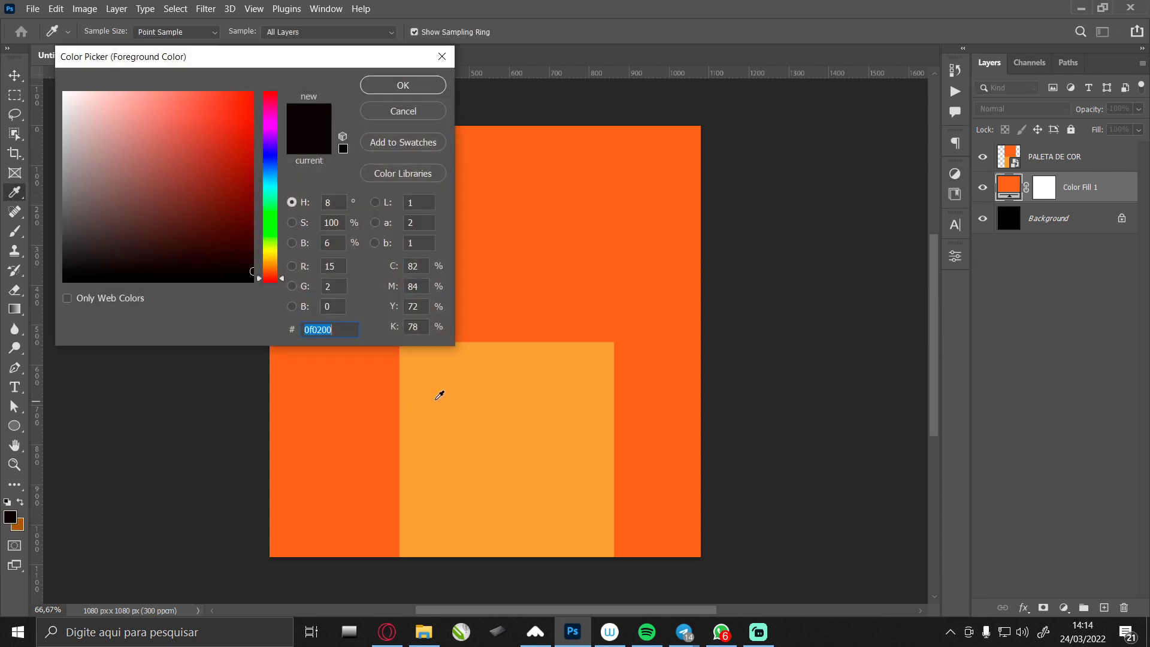
{"action": "left_click", "coordinate": [443, 387]}
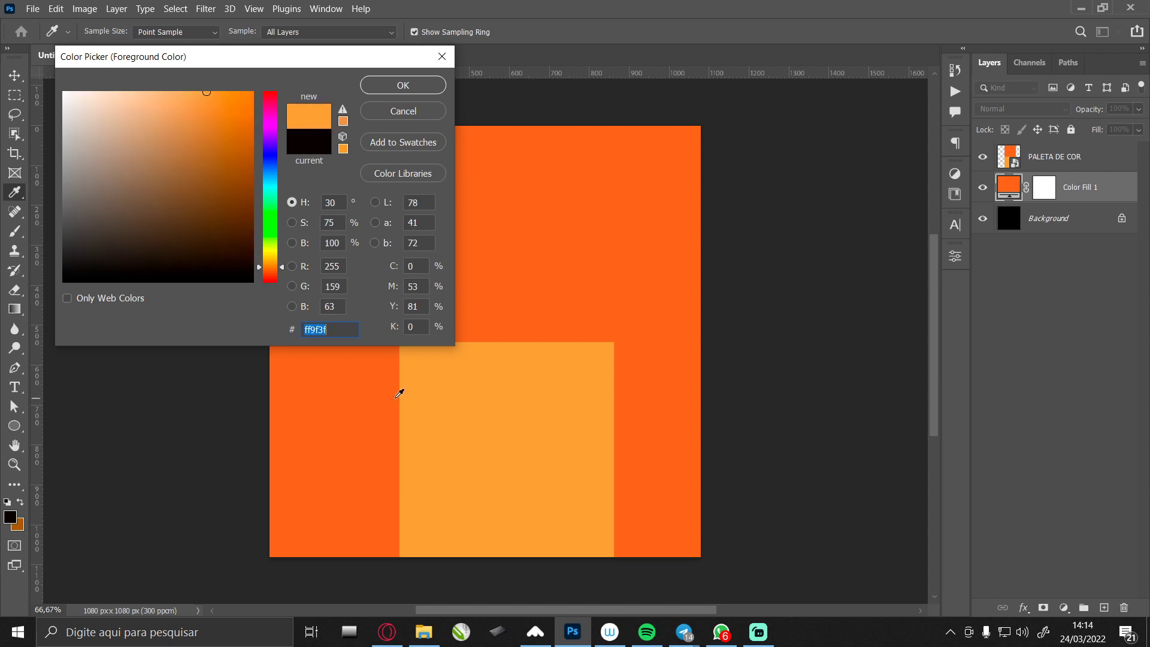
{"action": "left_click", "coordinate": [407, 85]}
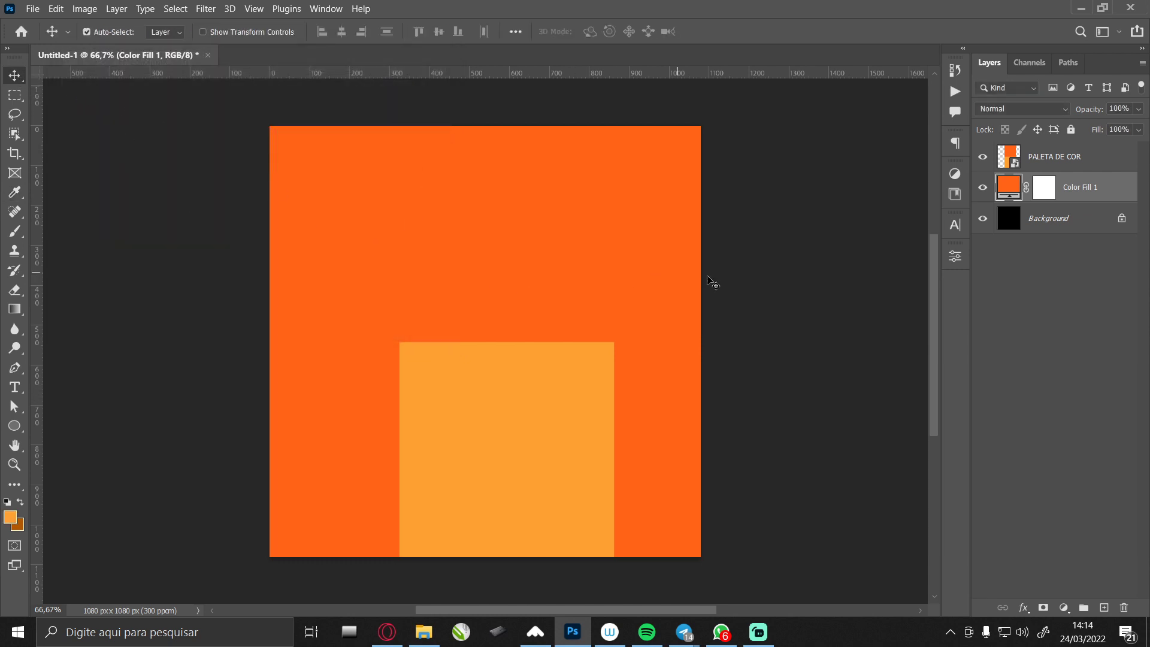
{"action": "left_click", "coordinate": [982, 156]}
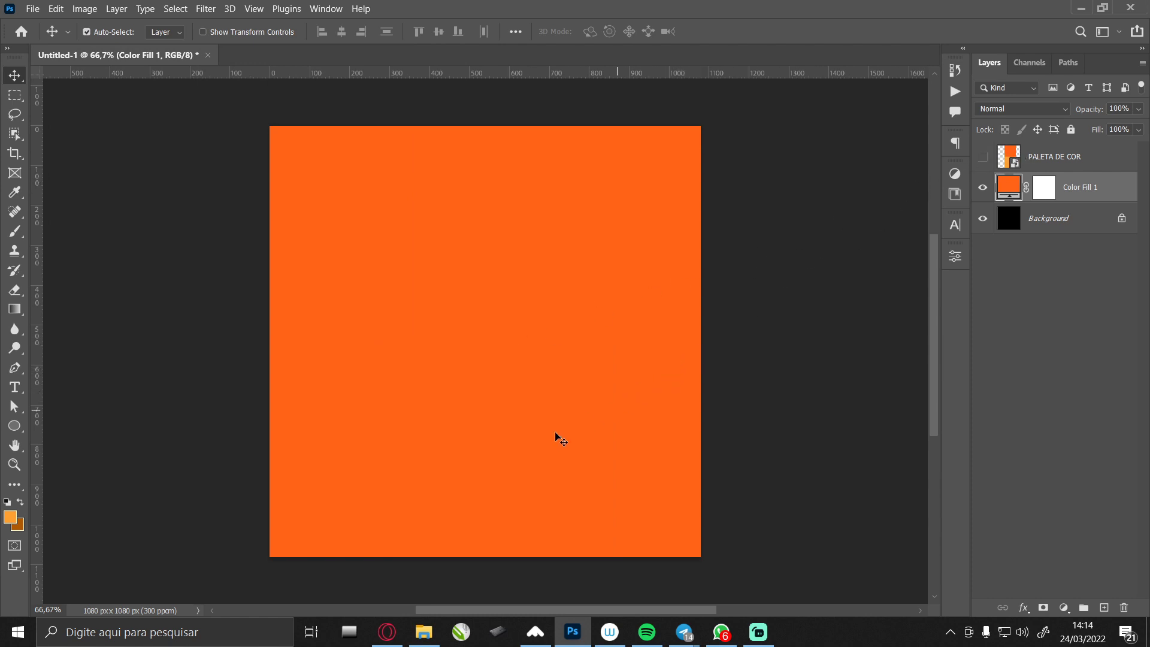
Place the IMAGENS (1) dog photo from the PETSHOP folder above the orange fill.
{"action": "left_click", "coordinate": [423, 632]}
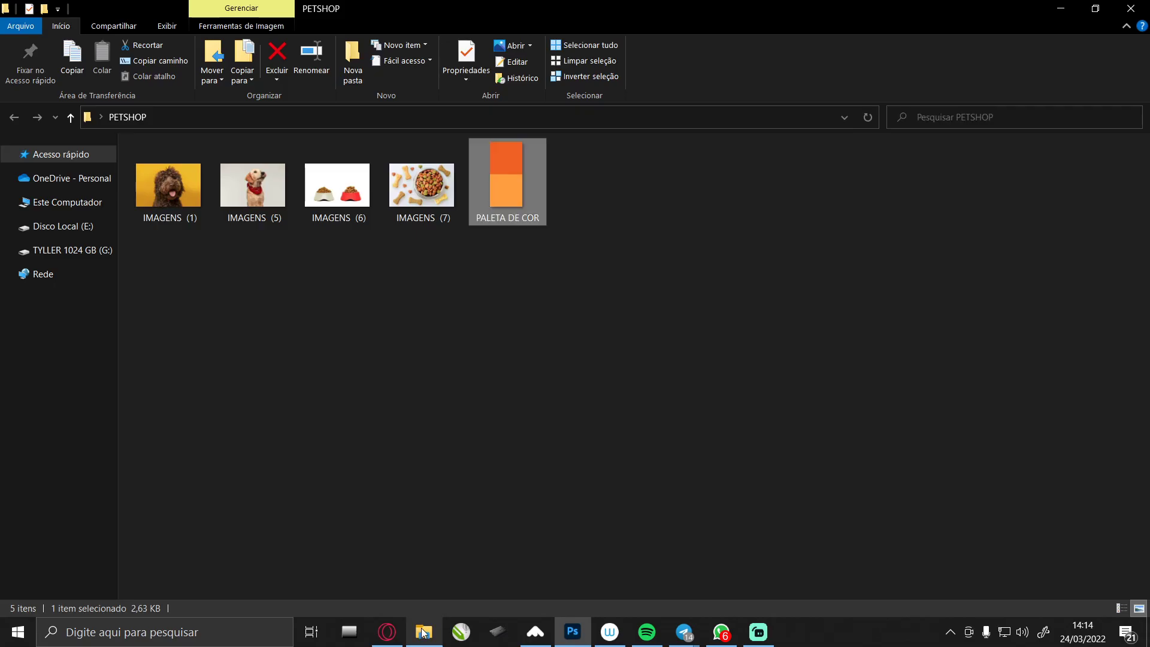
{"action": "left_click", "coordinate": [332, 321]}
{"action": "mouse_move", "coordinate": [157, 197]}
{"action": "left_mouse_down"}
{"action": "mouse_move", "coordinate": [574, 642]}
{"action": "mouse_move", "coordinate": [515, 454]}
{"action": "left_mouse_up"}
{"action": "key", "text": "Return"}
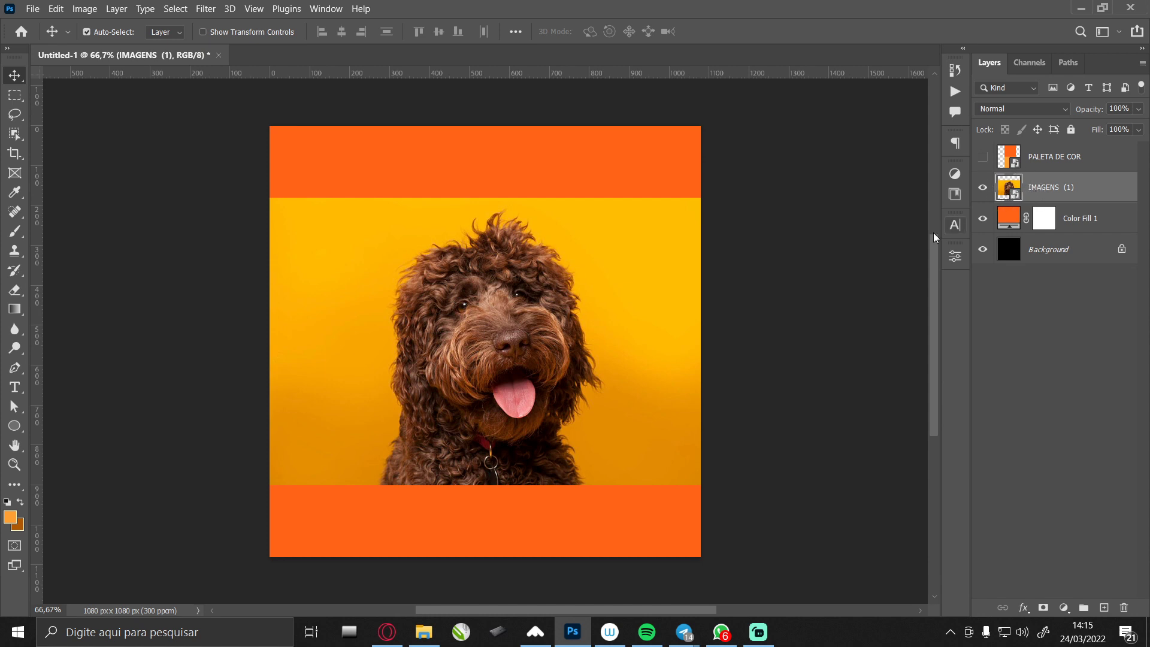
{"action": "left_click", "coordinate": [14, 113]}
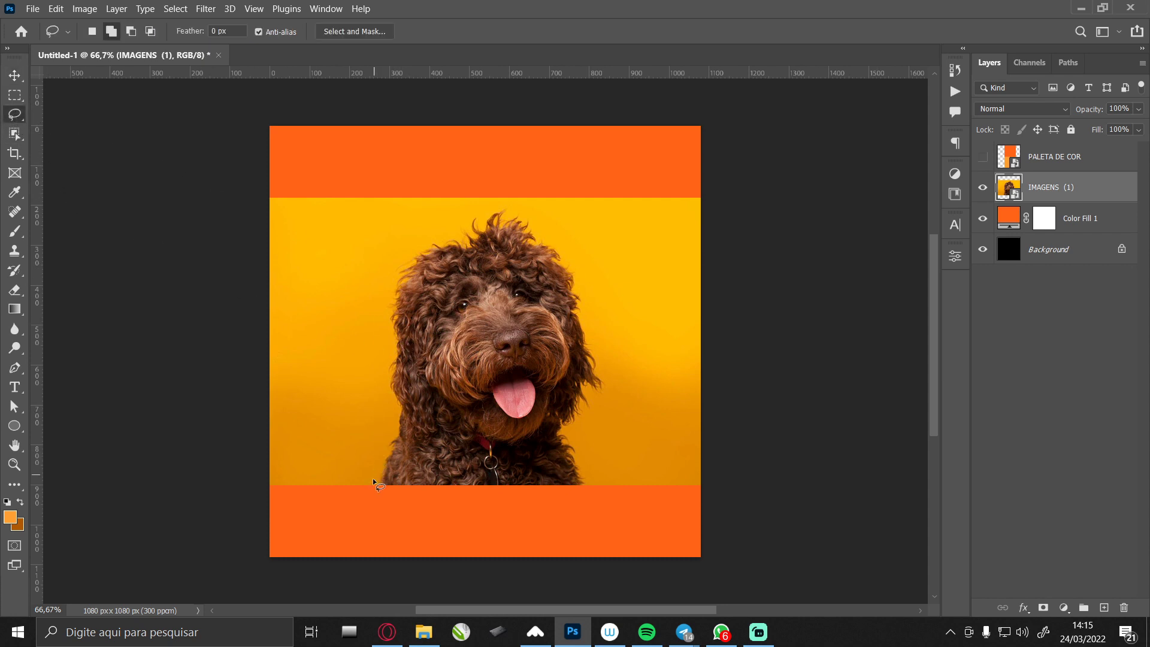
Select the dog using Select Subject in Select and Mask, replacing the rough lasso.
{"action": "mouse_move", "coordinate": [370, 490]}
{"action": "left_mouse_down"}
{"action": "mouse_move", "coordinate": [412, 246]}
{"action": "mouse_move", "coordinate": [500, 206]}
{"action": "mouse_move", "coordinate": [535, 221]}
{"action": "mouse_move", "coordinate": [588, 280]}
{"action": "mouse_move", "coordinate": [608, 373]}
{"action": "mouse_move", "coordinate": [587, 421]}
{"action": "mouse_move", "coordinate": [590, 469]}
{"action": "mouse_move", "coordinate": [546, 501]}
{"action": "mouse_move", "coordinate": [372, 489]}
{"action": "left_mouse_up"}
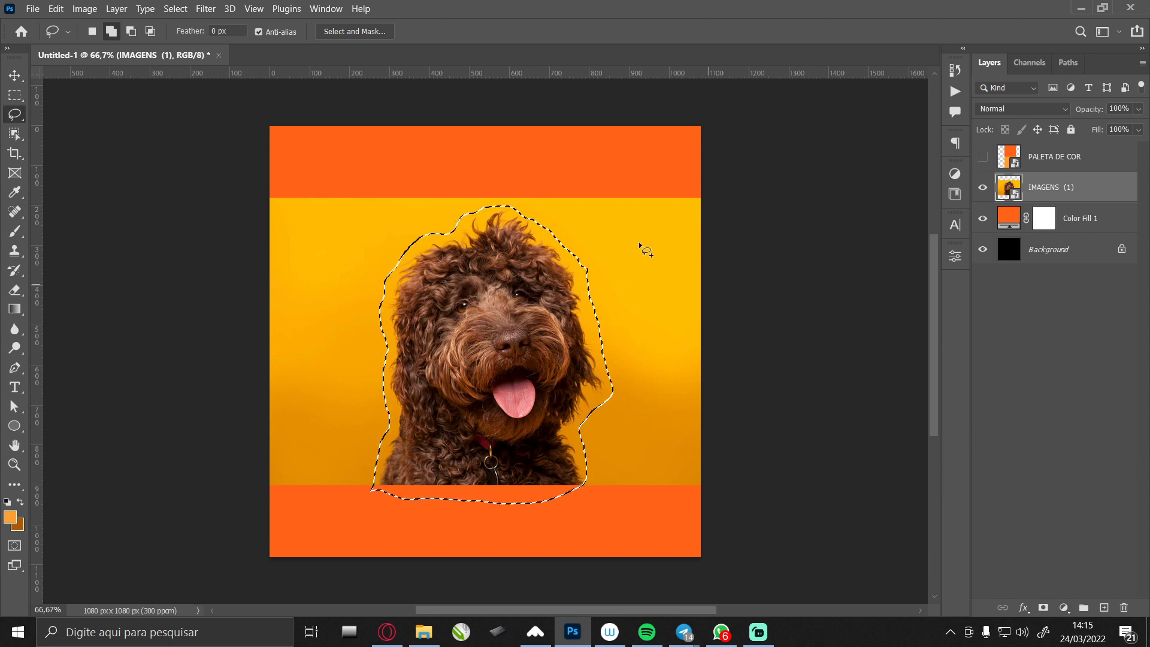
{"action": "left_click", "coordinate": [364, 31]}
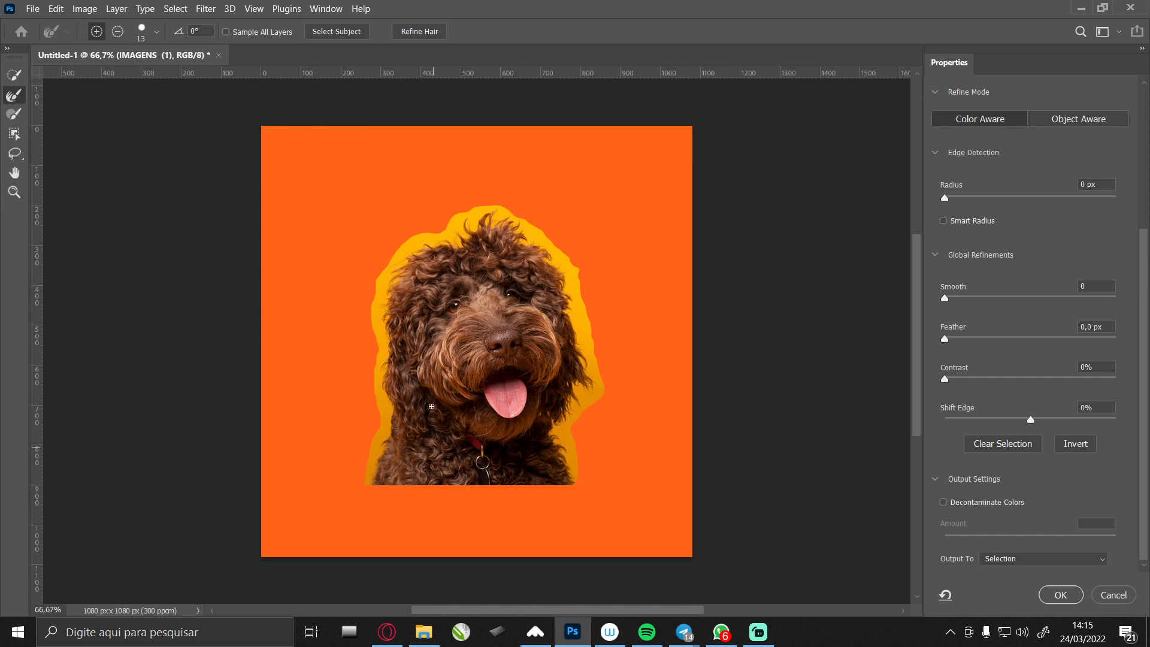
{"action": "left_click", "coordinate": [343, 31]}
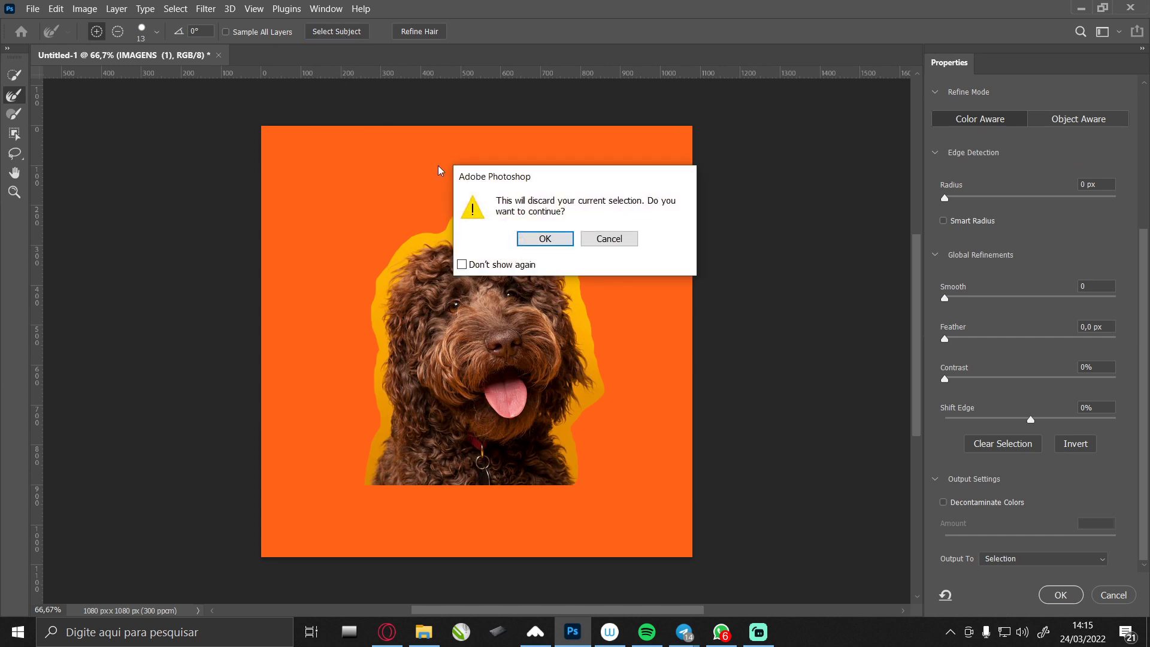
{"action": "left_click", "coordinate": [545, 241]}
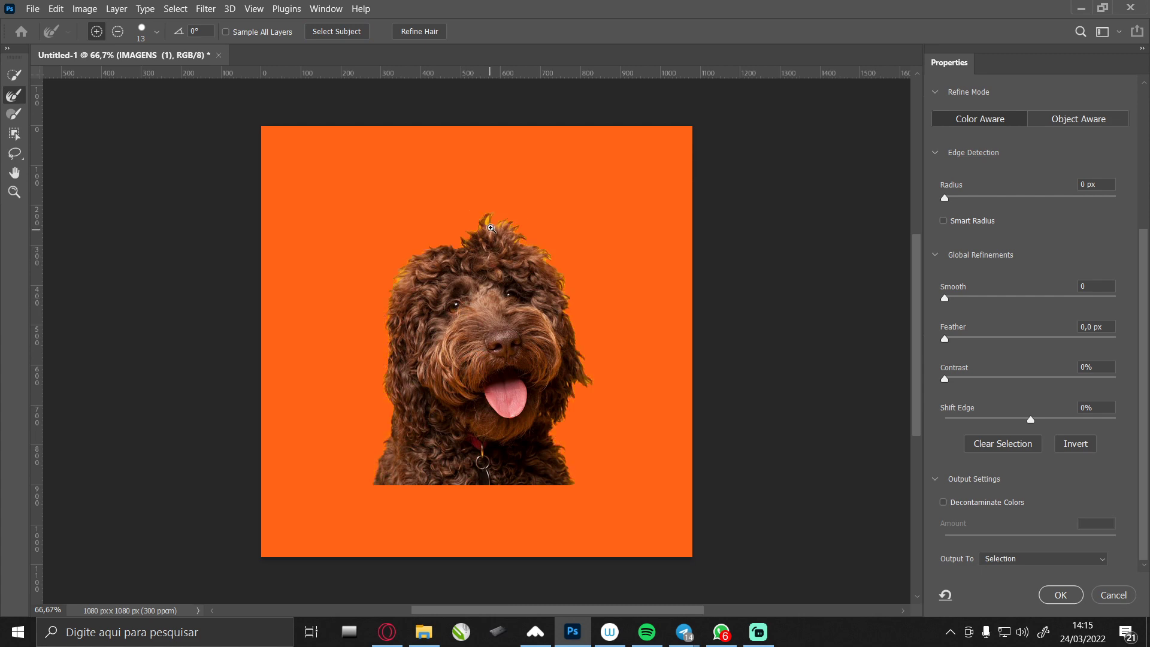
{"action": "scroll", "coordinate": [487, 233], "scroll_direction": "up", "scroll_amount": 2}
{"action": "scroll", "coordinate": [488, 210], "scroll_direction": "up", "scroll_amount": 2}
{"action": "scroll", "coordinate": [488, 199], "scroll_direction": "up", "scroll_amount": 1}
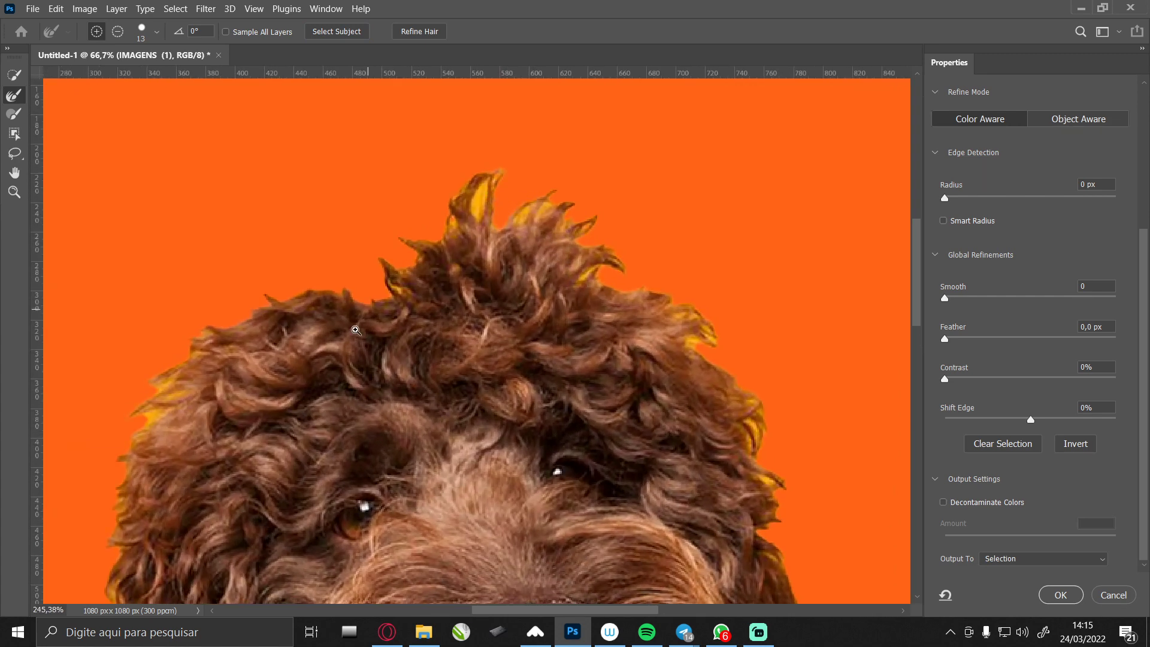
{"action": "scroll", "coordinate": [455, 328], "scroll_direction": "down", "scroll_amount": 1}
{"action": "scroll", "coordinate": [426, 324], "scroll_direction": "down", "scroll_amount": 2}
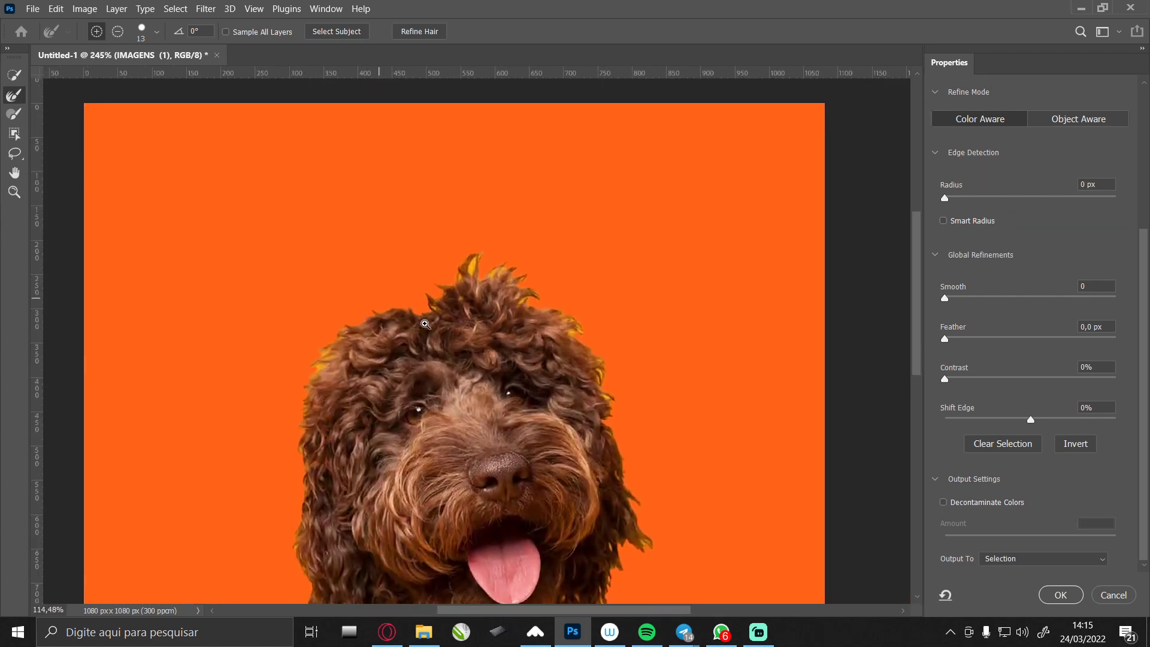
Refine the curly hair edges and output a New Layer with Layer Mask, Decontaminate Colors on.
{"action": "left_click", "coordinate": [431, 34]}
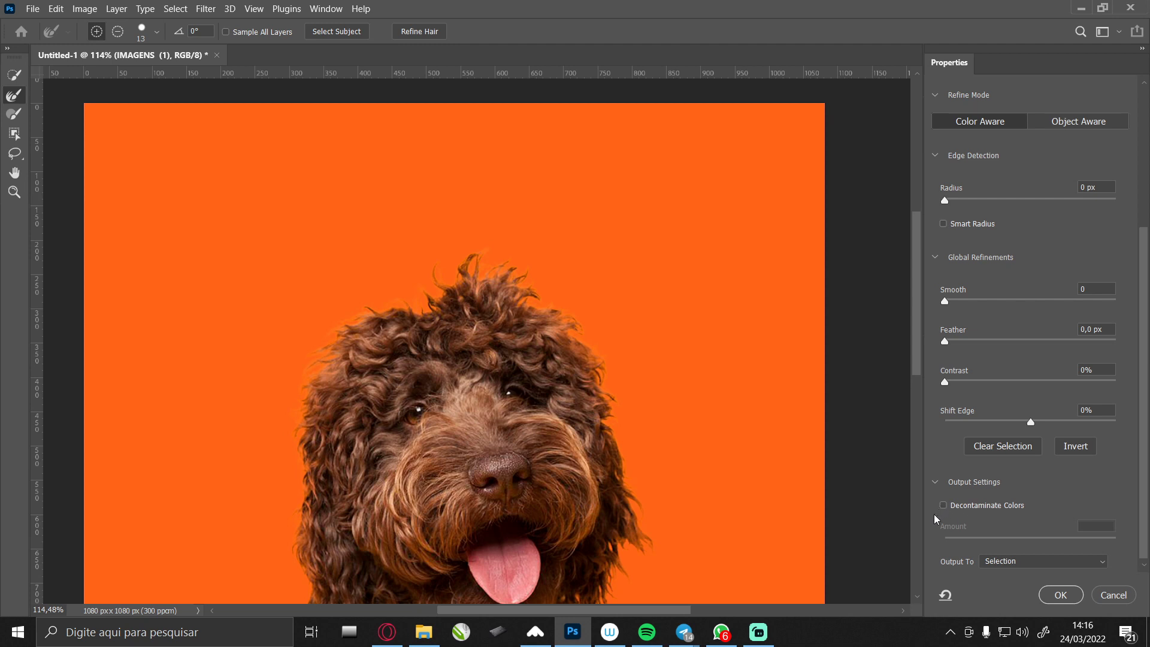
{"action": "left_click", "coordinate": [944, 506]}
{"action": "left_click", "coordinate": [945, 507]}
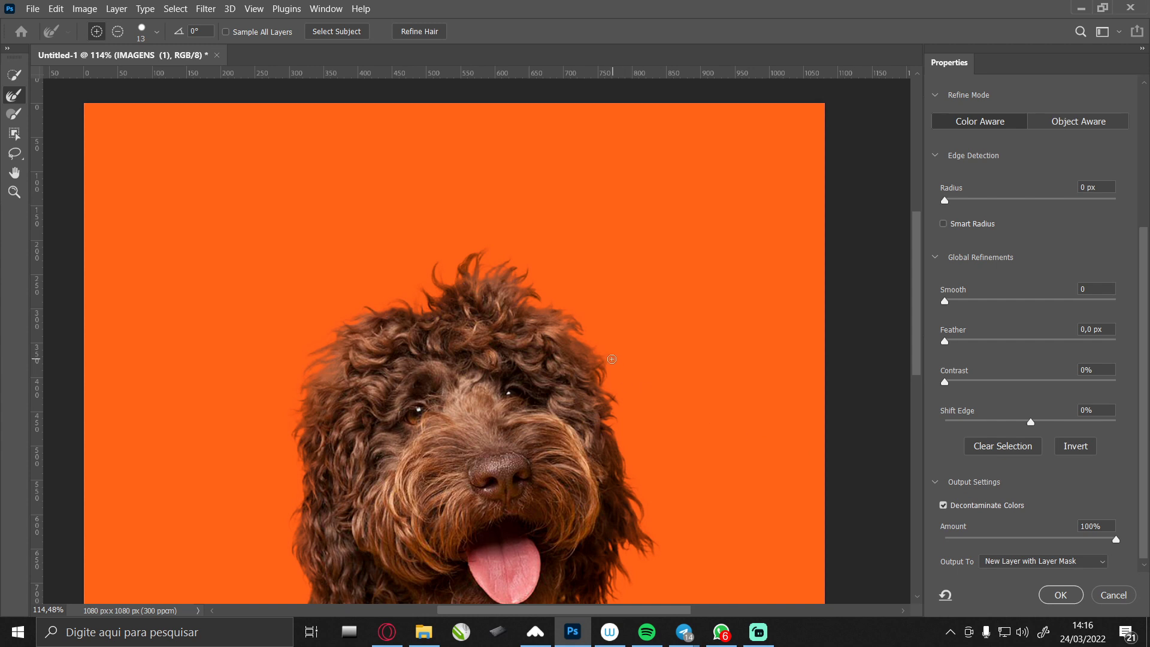
{"action": "scroll", "coordinate": [593, 357], "scroll_direction": "down", "scroll_amount": 5}
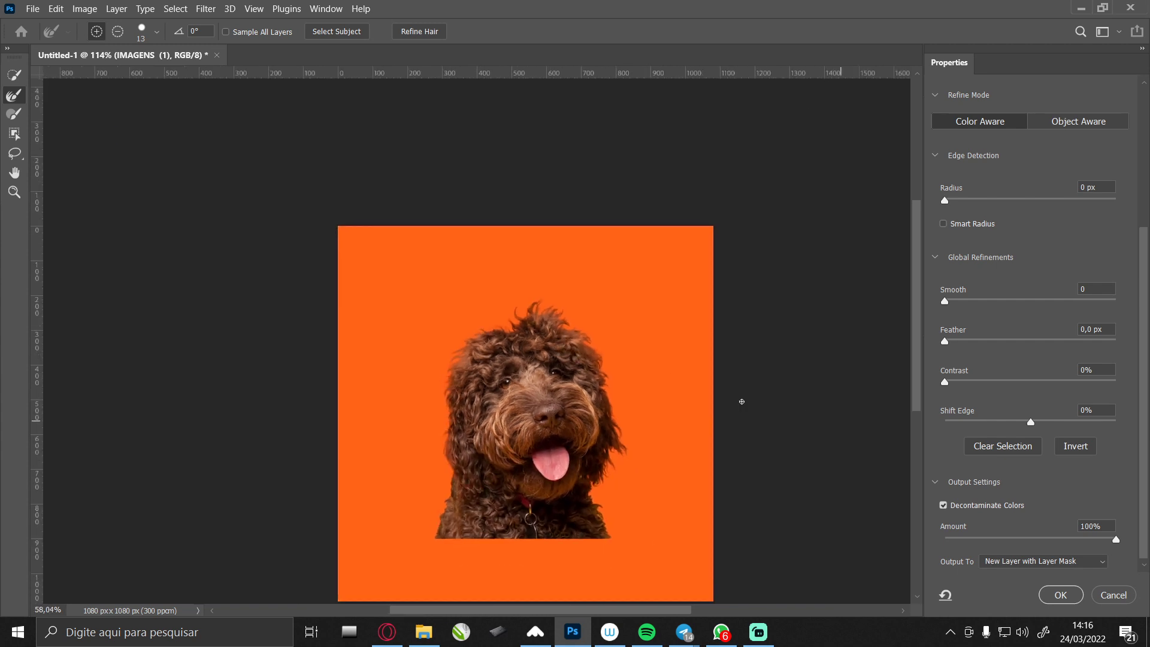
{"action": "left_click", "coordinate": [1058, 596]}
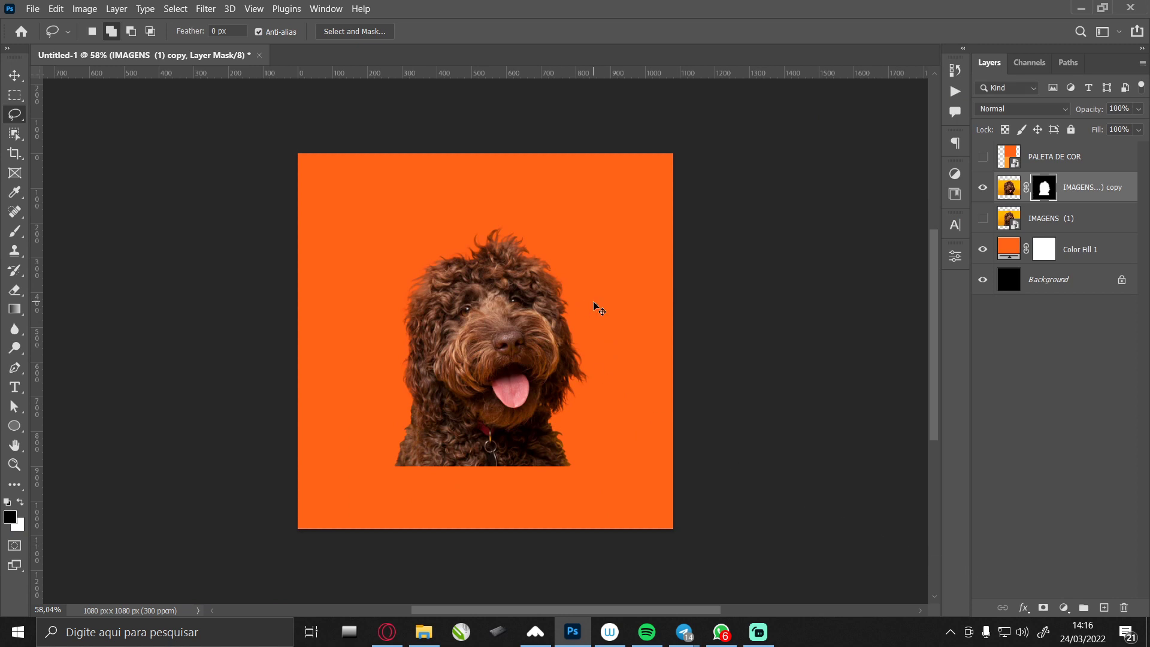
Move the cut-out dog lower on the canvas.
{"action": "scroll", "coordinate": [599, 308], "scroll_direction": "up", "scroll_amount": 2}
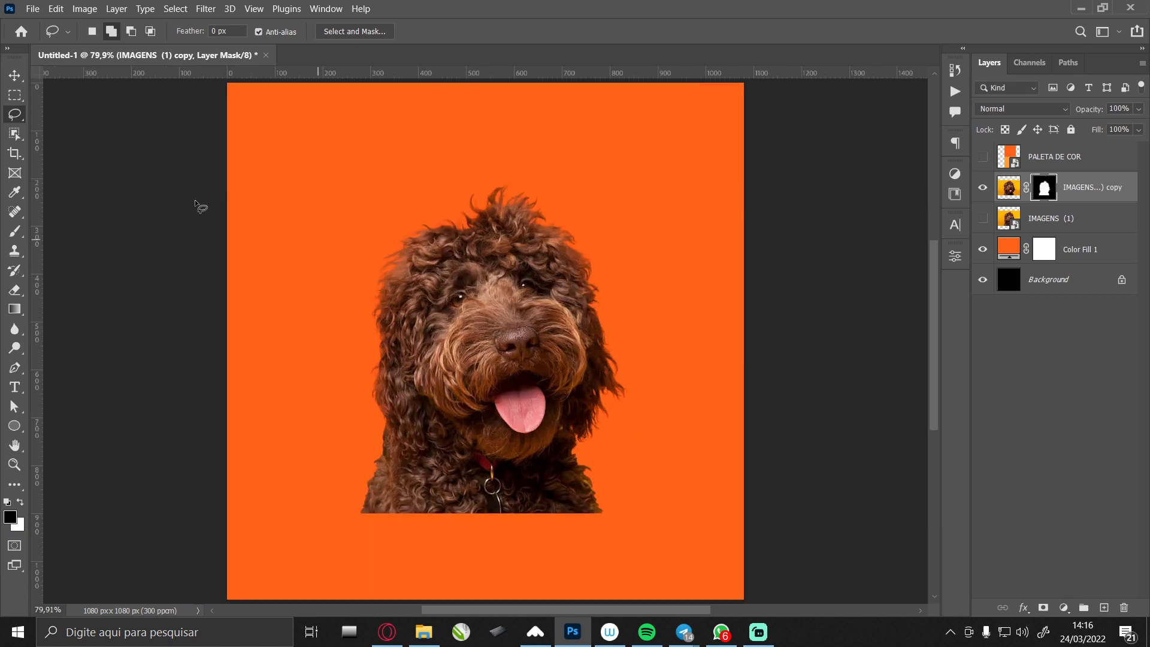
{"action": "left_click", "coordinate": [15, 77]}
{"action": "mouse_move", "coordinate": [484, 289]}
{"action": "left_mouse_down"}
{"action": "mouse_move", "coordinate": [475, 387]}
{"action": "mouse_move", "coordinate": [495, 400]}
{"action": "left_mouse_up"}
{"action": "mouse_move", "coordinate": [479, 330]}
{"action": "left_mouse_down"}
{"action": "mouse_move", "coordinate": [529, 330]}
{"action": "mouse_move", "coordinate": [483, 305]}
{"action": "left_mouse_up"}
Group the masked dog copy and IMAGENS (1) into a group named PET.
{"action": "scroll", "coordinate": [484, 306], "scroll_direction": "up", "scroll_amount": 2}
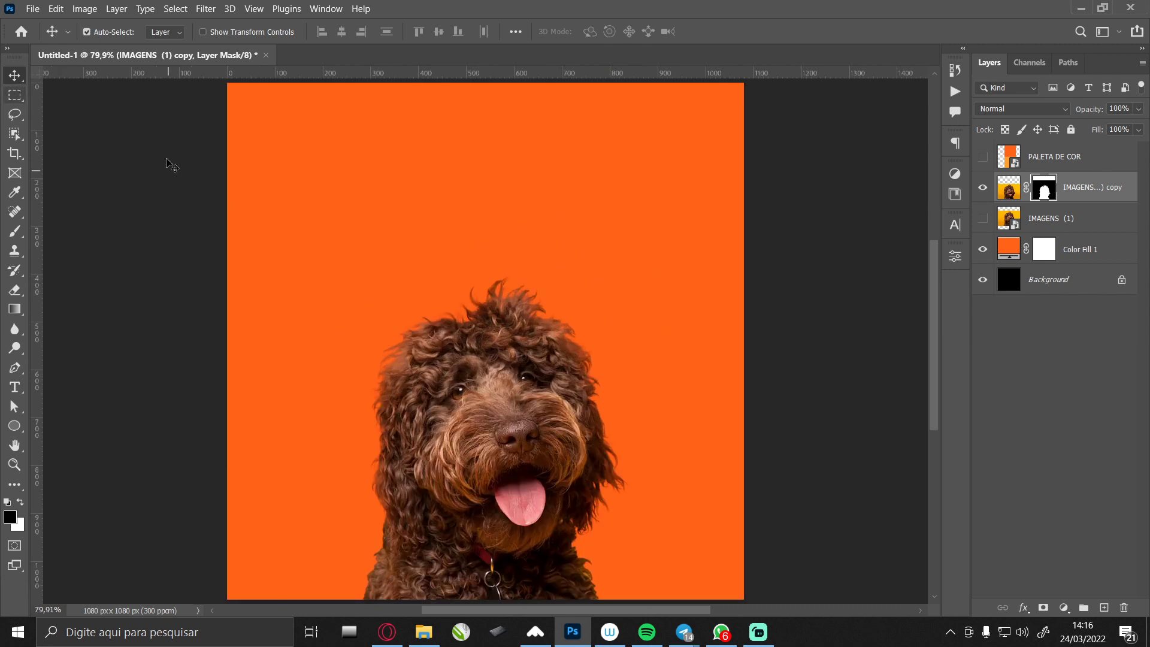
{"action": "left_click", "coordinate": [1045, 220]}
{"action": "left_click", "coordinate": [1087, 192], "text": "shift"}
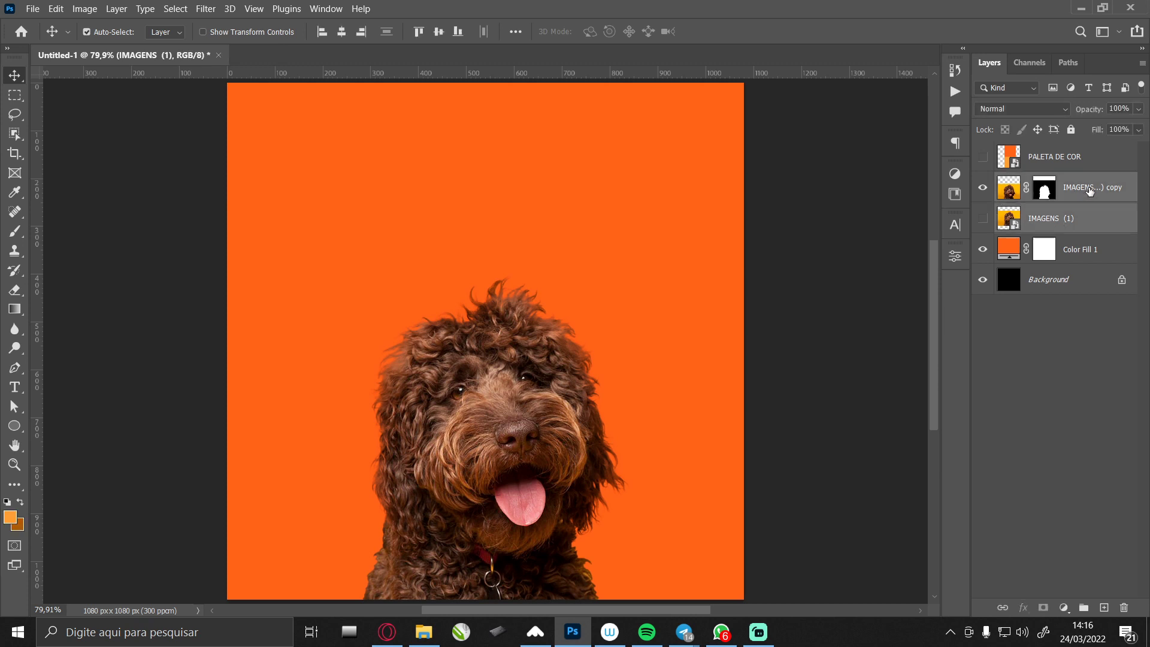
{"action": "key", "text": "ctrl+g"}
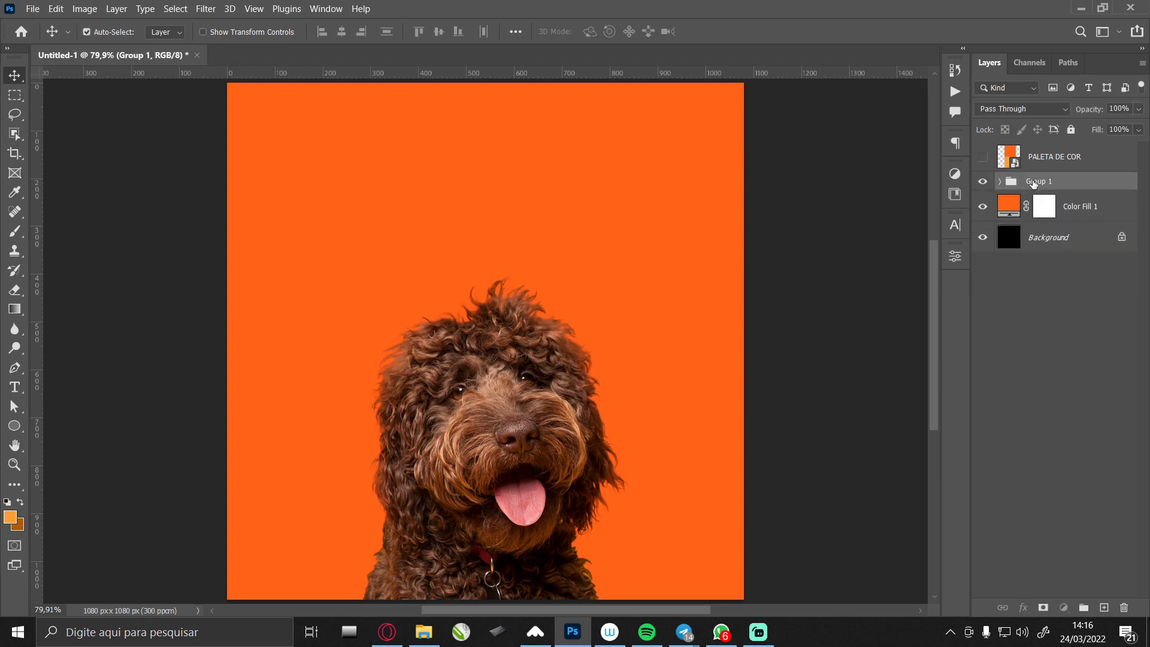
{"action": "double_click", "coordinate": [1036, 188]}
{"action": "type", "text": "PET"}
{"action": "key", "text": "Return"}
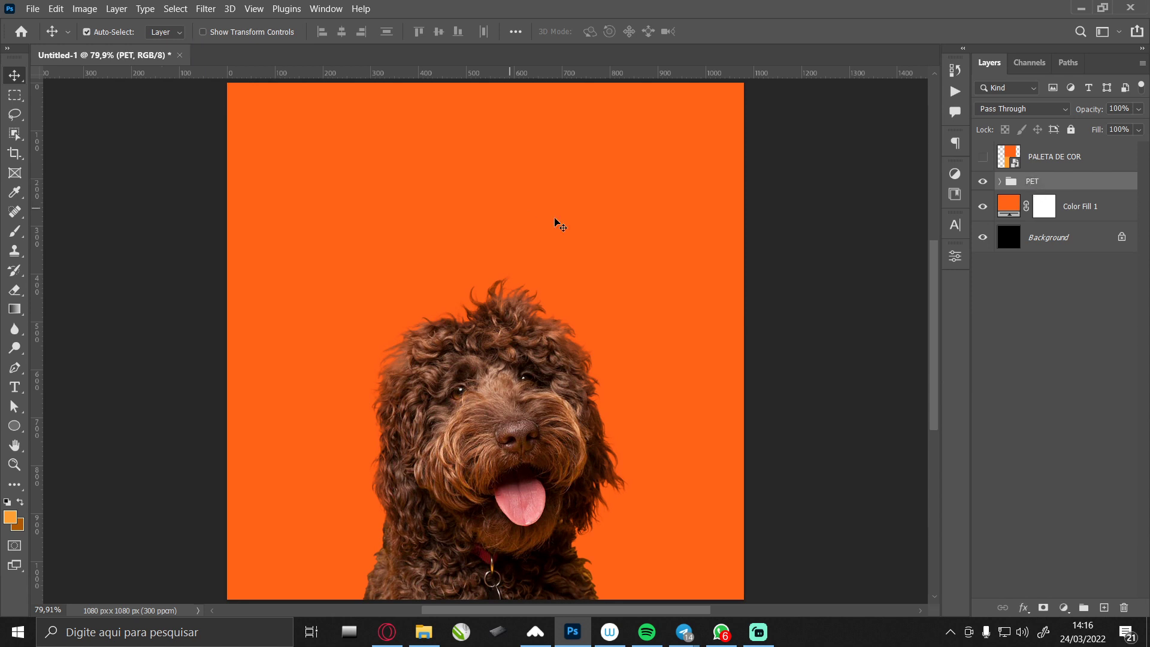
Group Color Fill 1 and the unlocked background as FUNDO, adding PALETA DE COR.
{"action": "left_click", "coordinate": [1117, 239]}
{"action": "left_click", "coordinate": [1115, 216]}
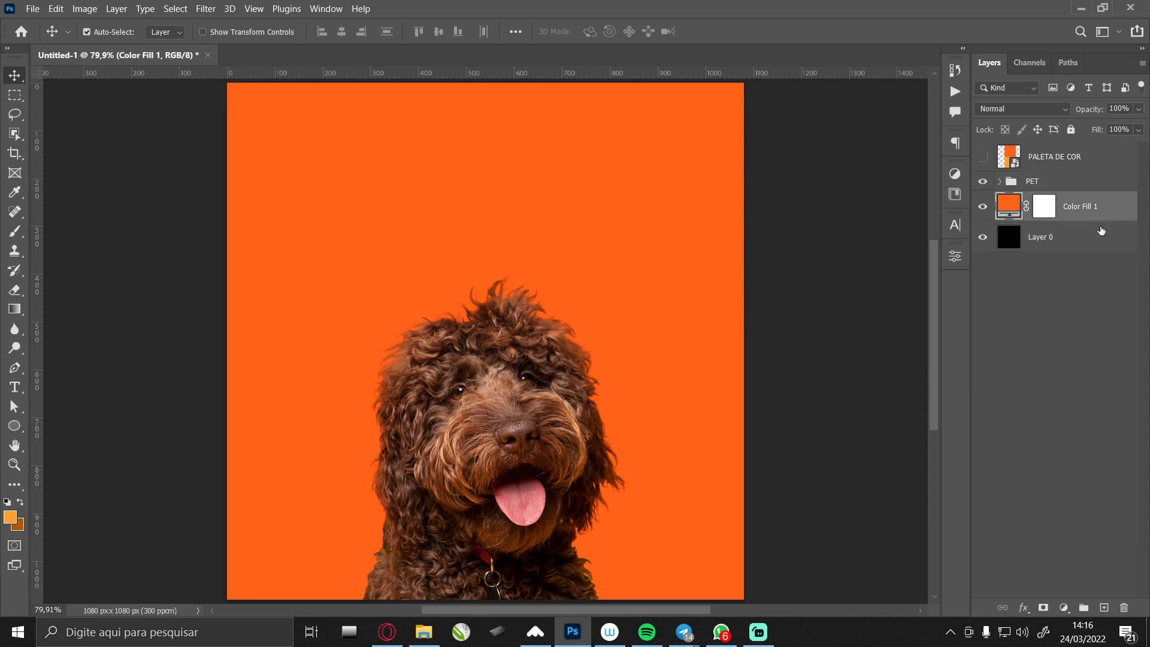
{"action": "left_click", "coordinate": [1091, 235], "text": "shift"}
{"action": "key", "text": "ctrl+g"}
{"action": "double_click", "coordinate": [1041, 199]}
{"action": "type", "text": "FUNDO"}
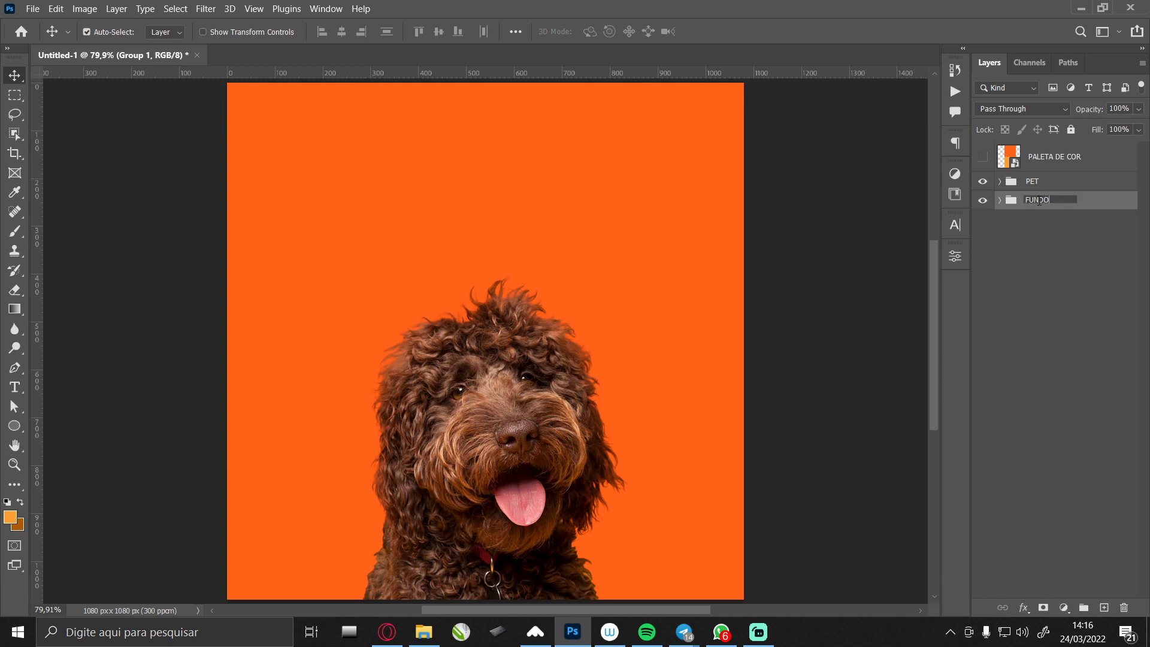
{"action": "key", "text": "Return"}
{"action": "left_click", "coordinate": [1038, 163]}
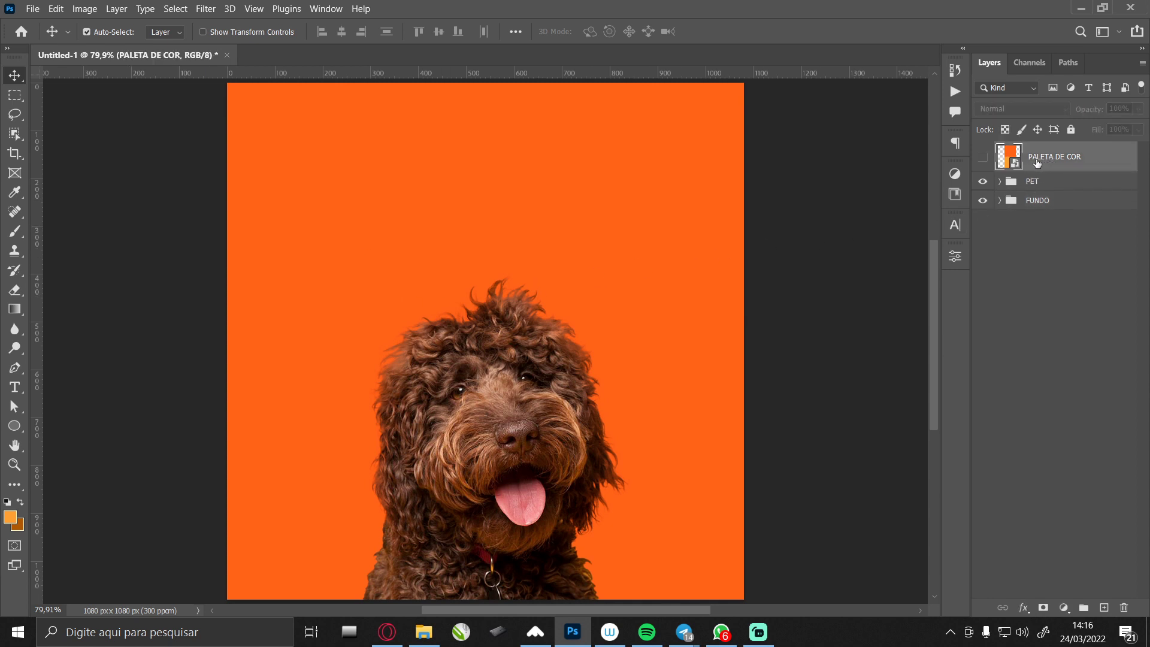
{"action": "left_click", "coordinate": [998, 200]}
{"action": "left_click_drag", "start_coordinate": [1018, 157], "coordinate": [1004, 209]}
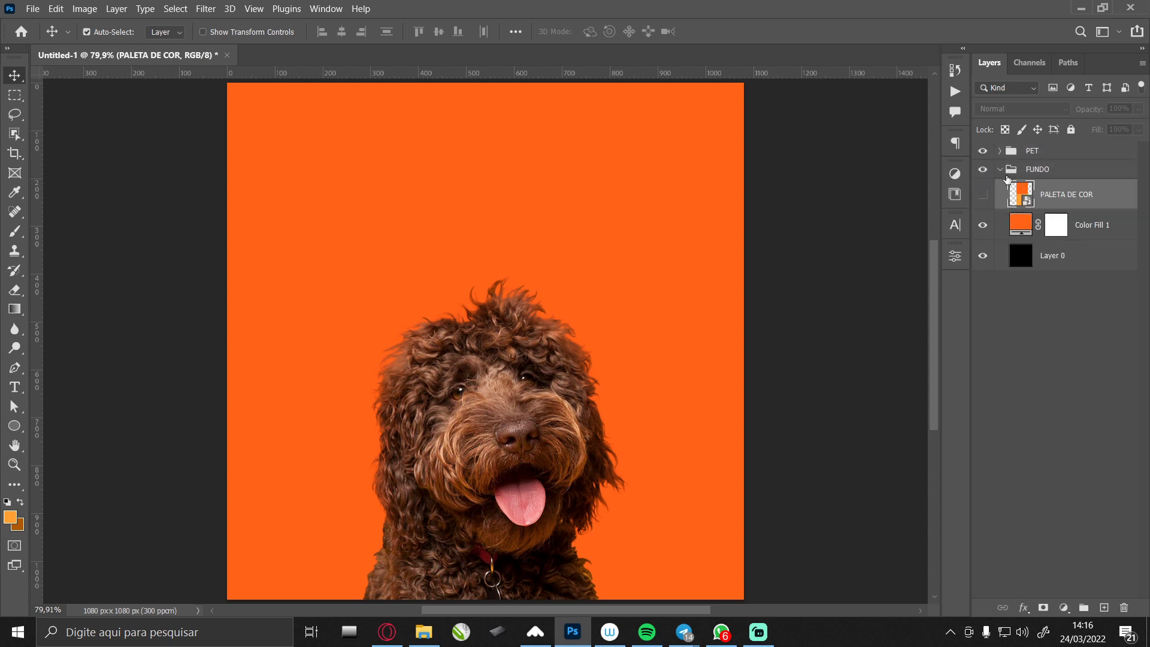
{"action": "left_click", "coordinate": [1000, 170]}
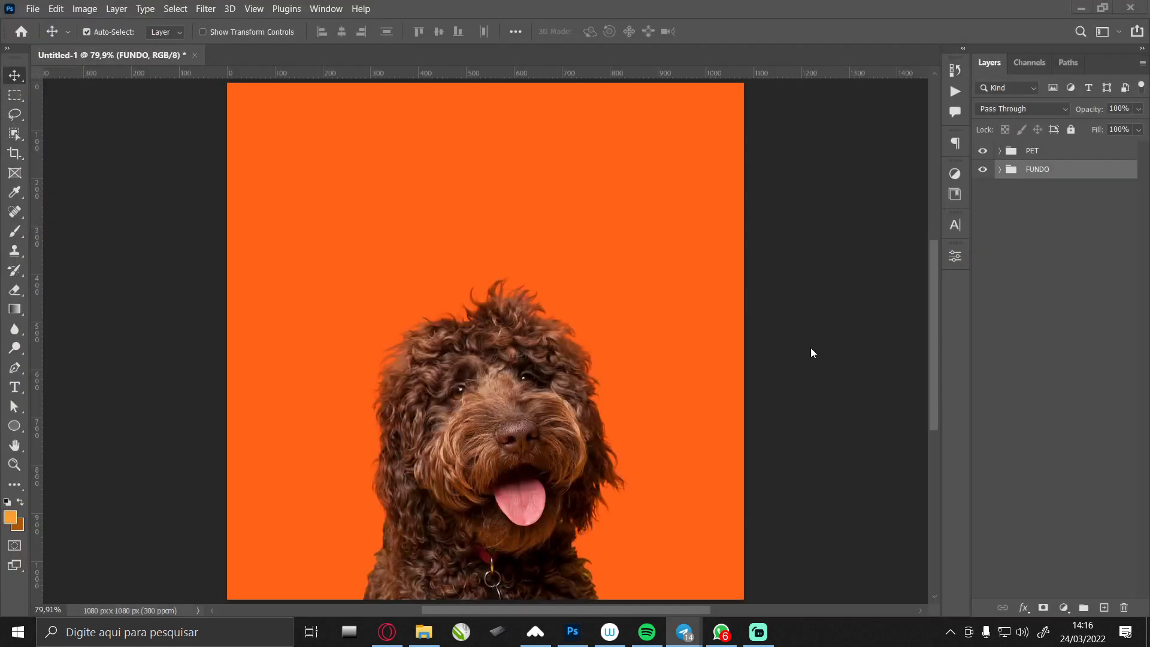
Nudge the dog up and right, then flip it horizontally.
{"action": "left_click", "coordinate": [815, 353]}
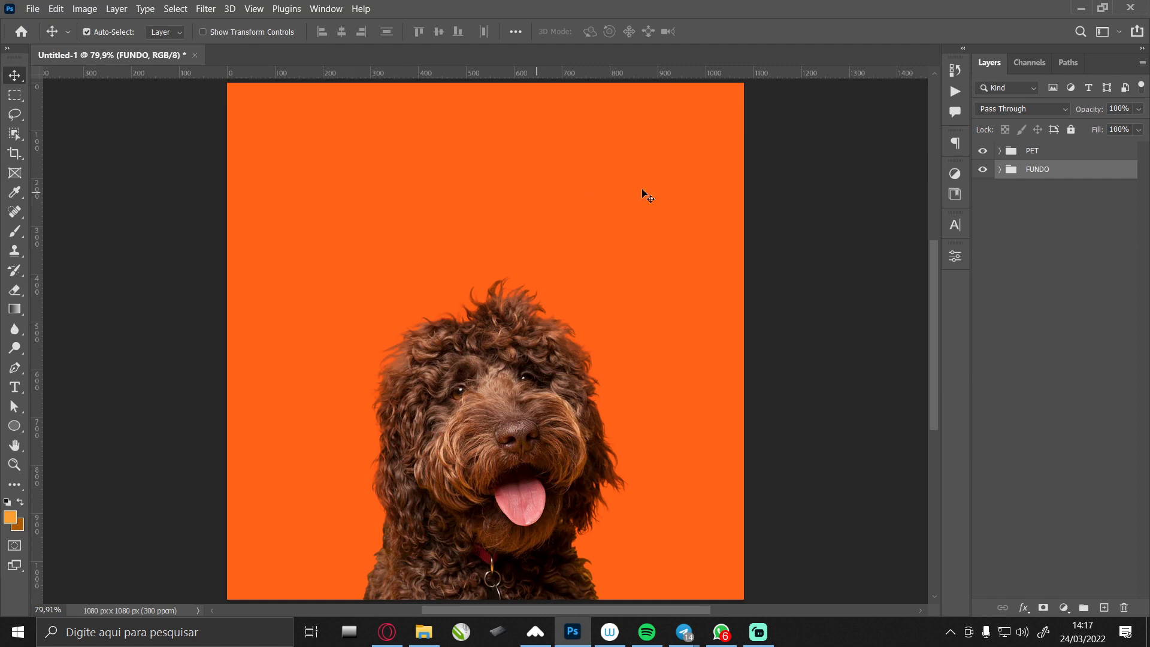
{"action": "left_click", "coordinate": [584, 188]}
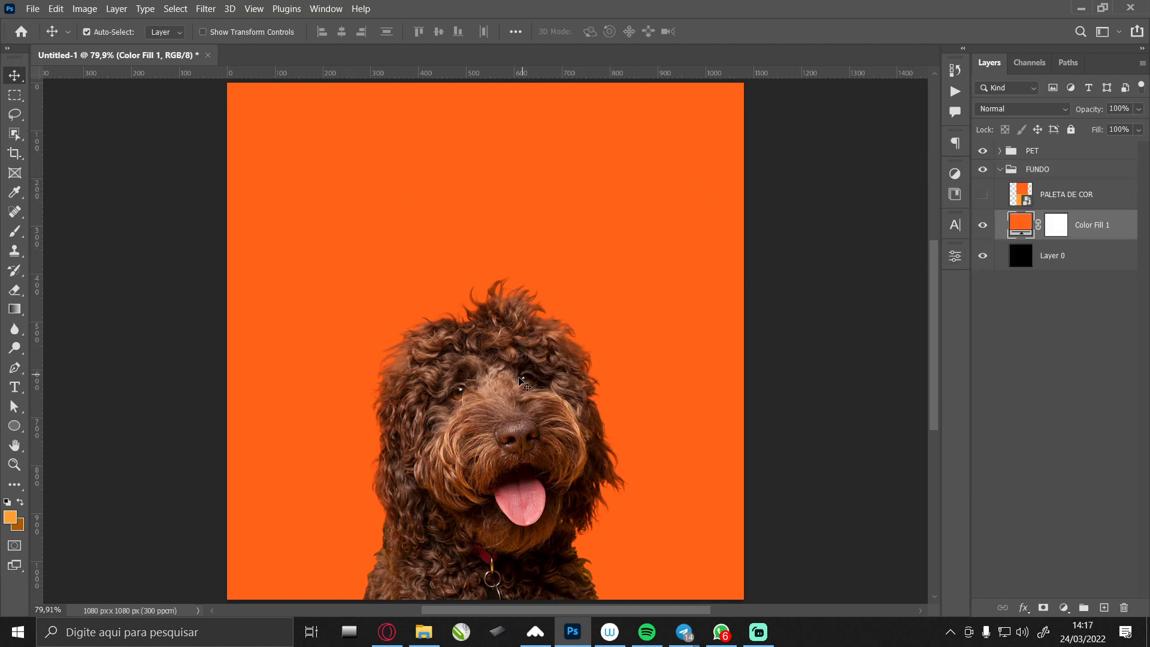
{"action": "mouse_move", "coordinate": [498, 384]}
{"action": "left_mouse_down"}
{"action": "mouse_move", "coordinate": [509, 381]}
{"action": "mouse_move", "coordinate": [518, 330]}
{"action": "left_mouse_up"}
{"action": "key", "text": "ctrl+t"}
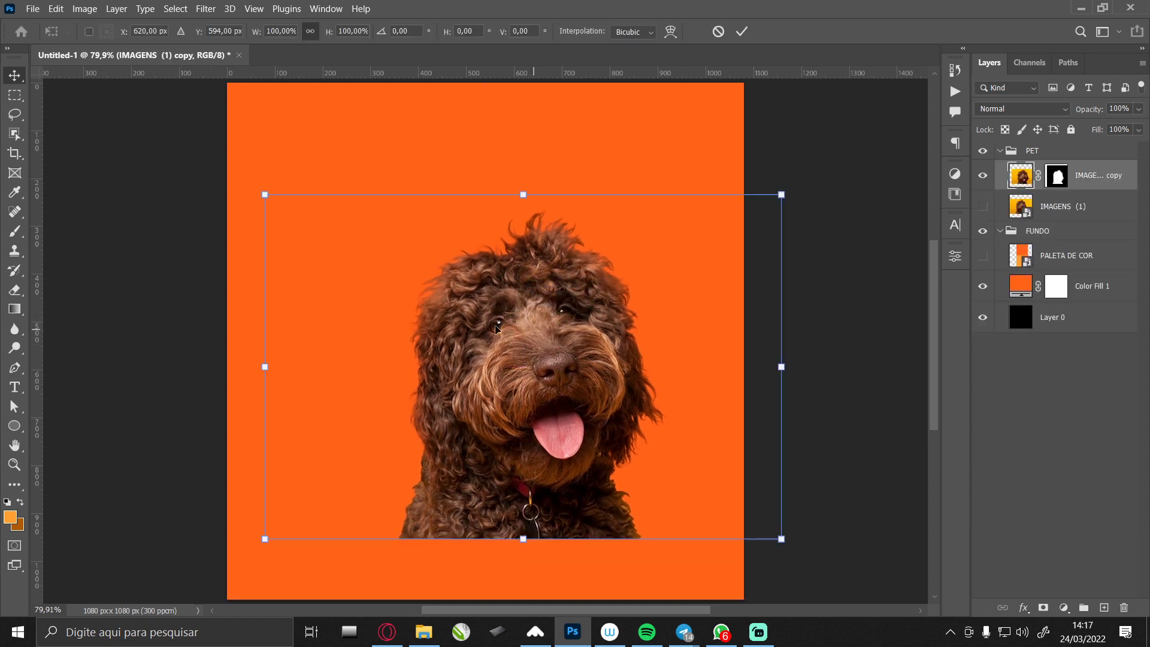
{"action": "right_click", "coordinate": [488, 333]}
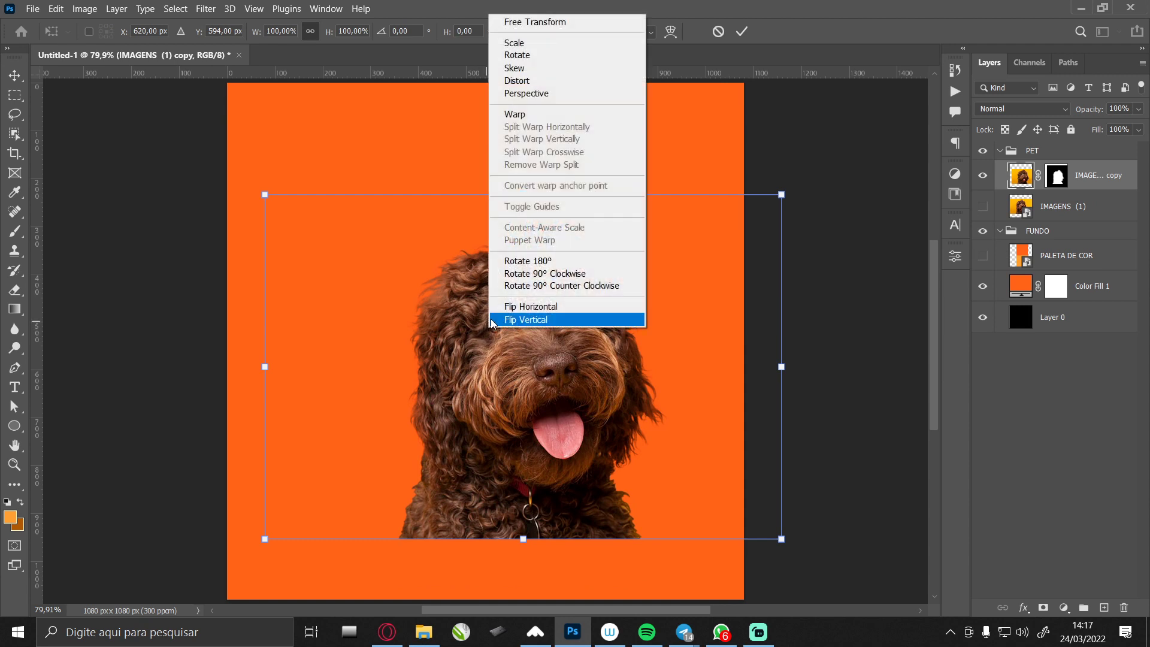
{"action": "left_click", "coordinate": [521, 307]}
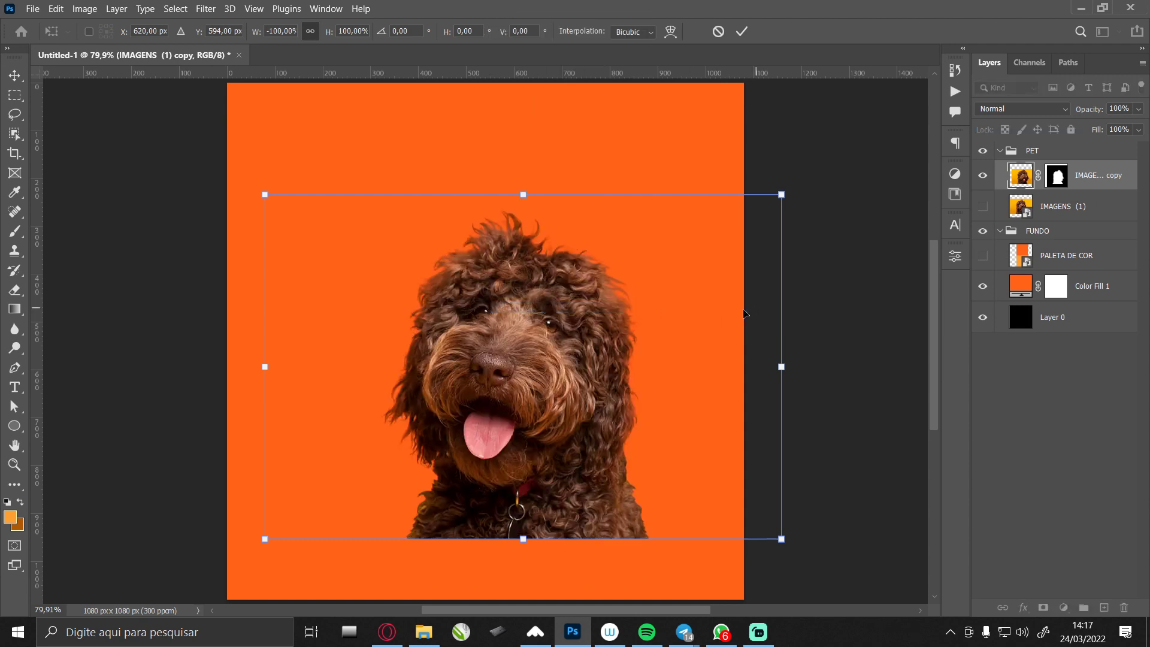
Enlarge the dog to about 147% and place it against the right edge.
{"action": "left_click_drag", "start_coordinate": [265, 366], "coordinate": [131, 370]}
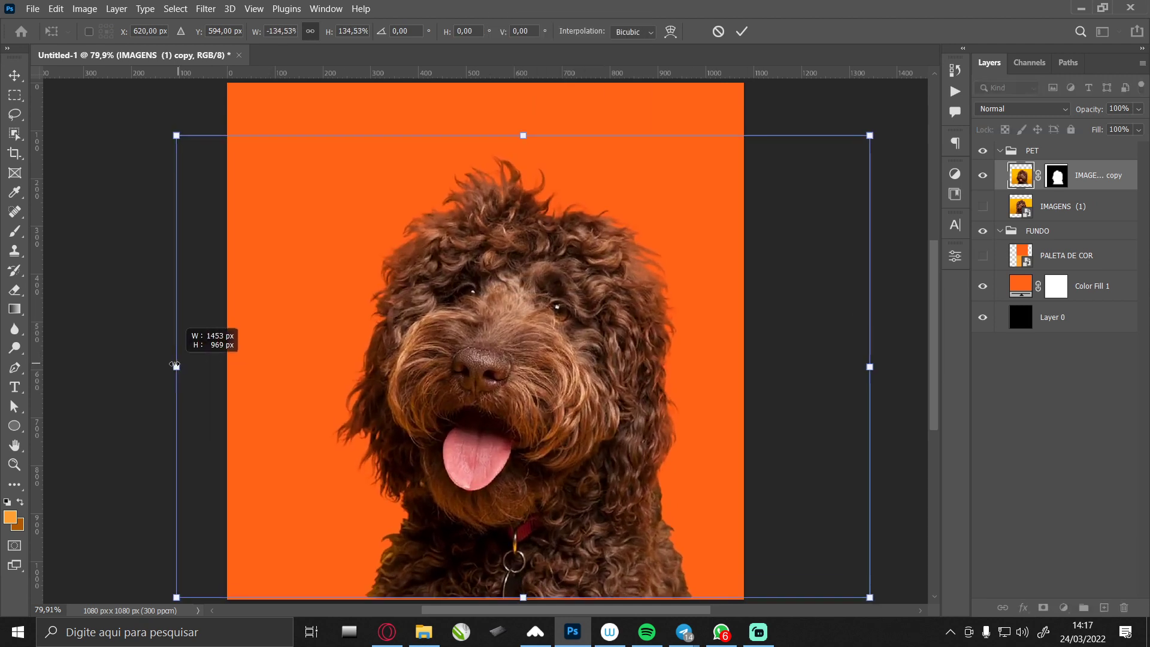
{"action": "left_click_drag", "start_coordinate": [465, 359], "coordinate": [611, 359]}
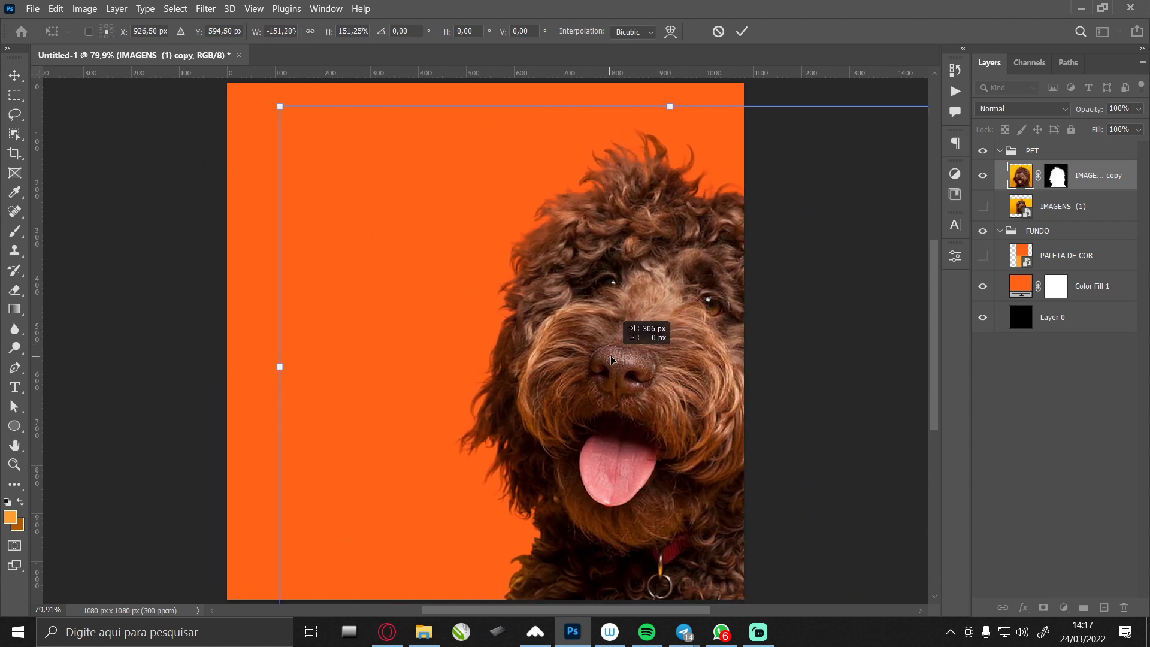
{"action": "left_click_drag", "start_coordinate": [610, 359], "coordinate": [582, 363]}
{"action": "left_click_drag", "start_coordinate": [251, 106], "coordinate": [275, 122]}
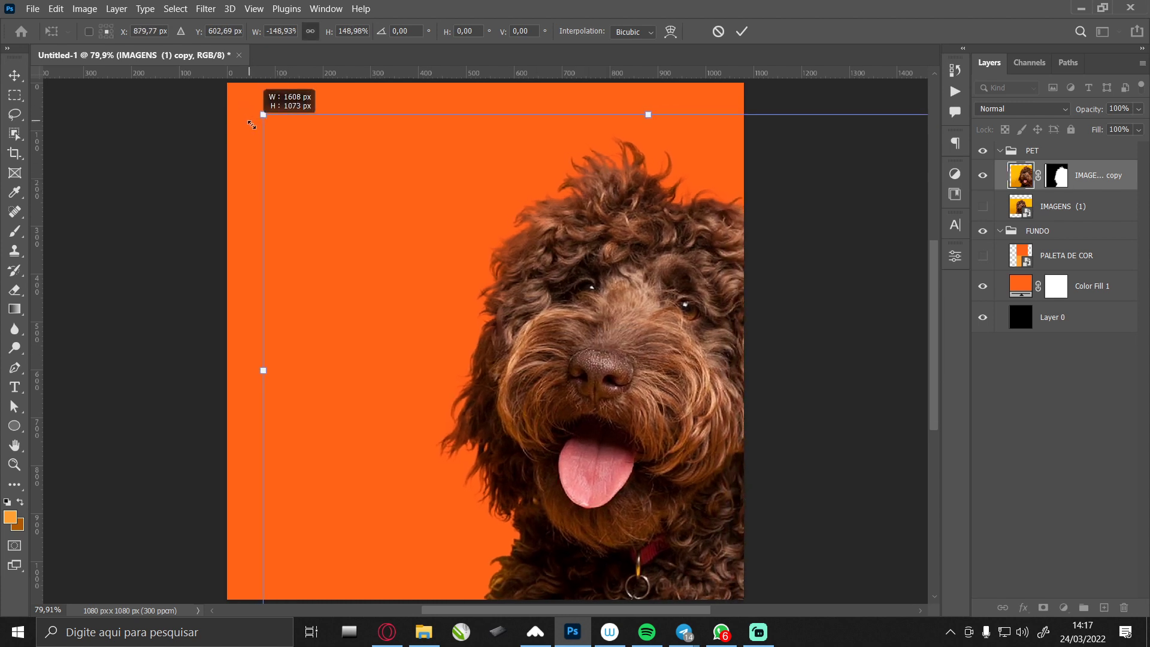
{"action": "mouse_move", "coordinate": [614, 350]}
{"action": "left_mouse_down"}
{"action": "mouse_move", "coordinate": [595, 300]}
{"action": "mouse_move", "coordinate": [592, 333]}
{"action": "left_mouse_up"}
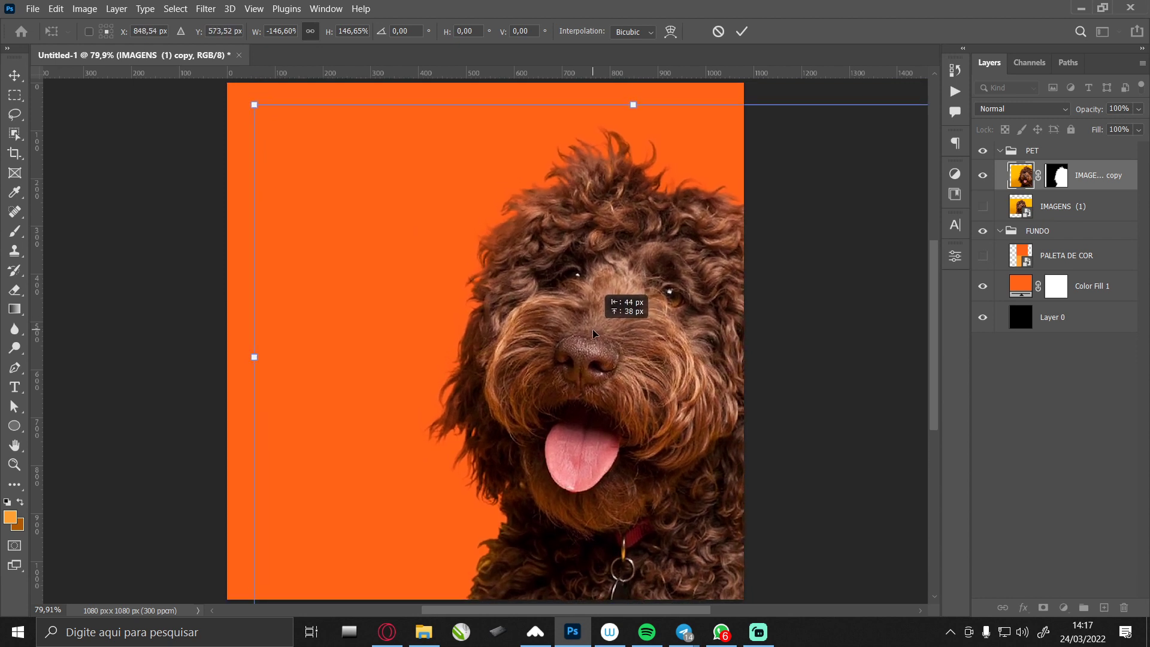
{"action": "key", "text": "Return"}
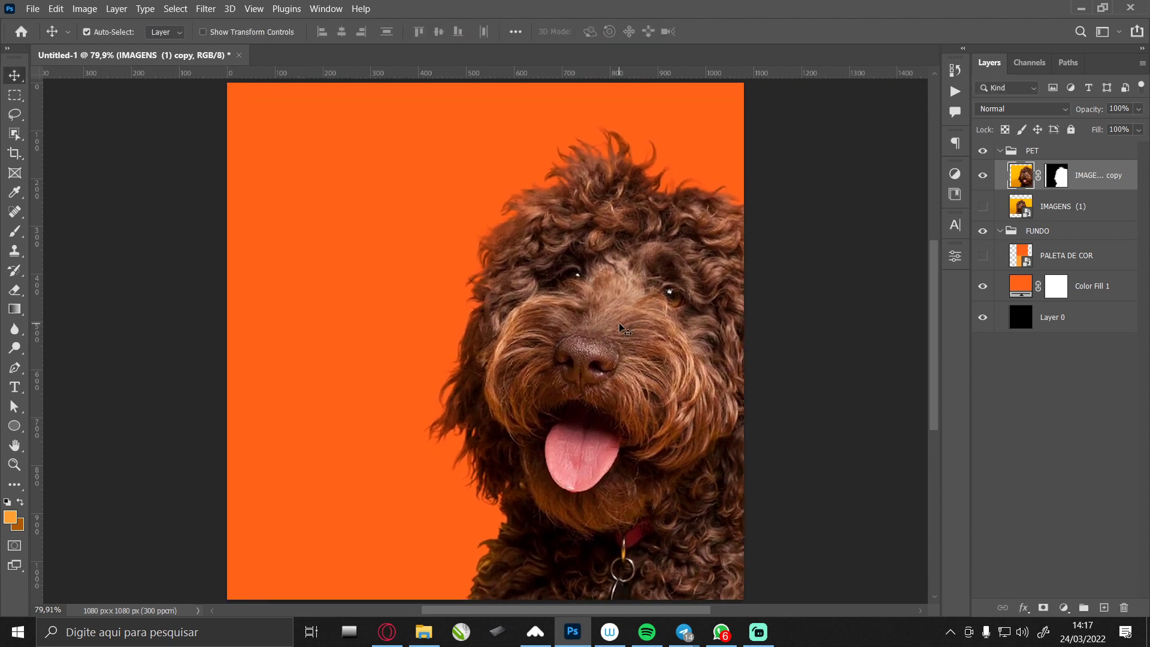
Add a new layer above Color Fill 1 and set a fully soft brush around 1180 px.
{"action": "left_click", "coordinate": [1090, 289]}
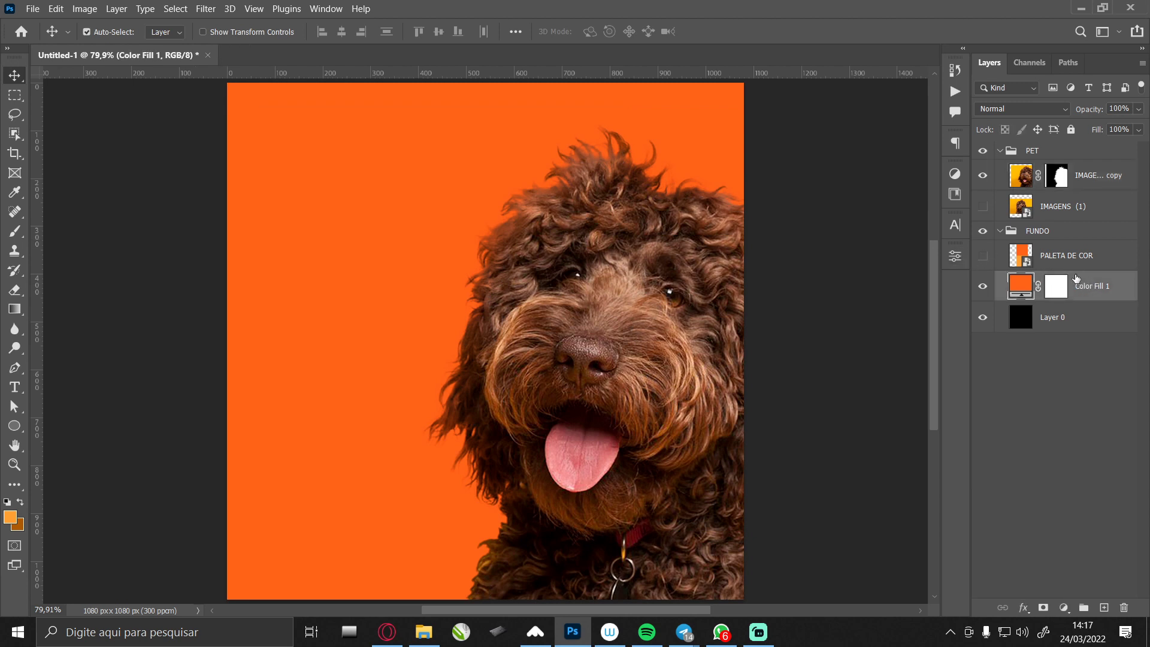
{"action": "left_click", "coordinate": [1105, 608]}
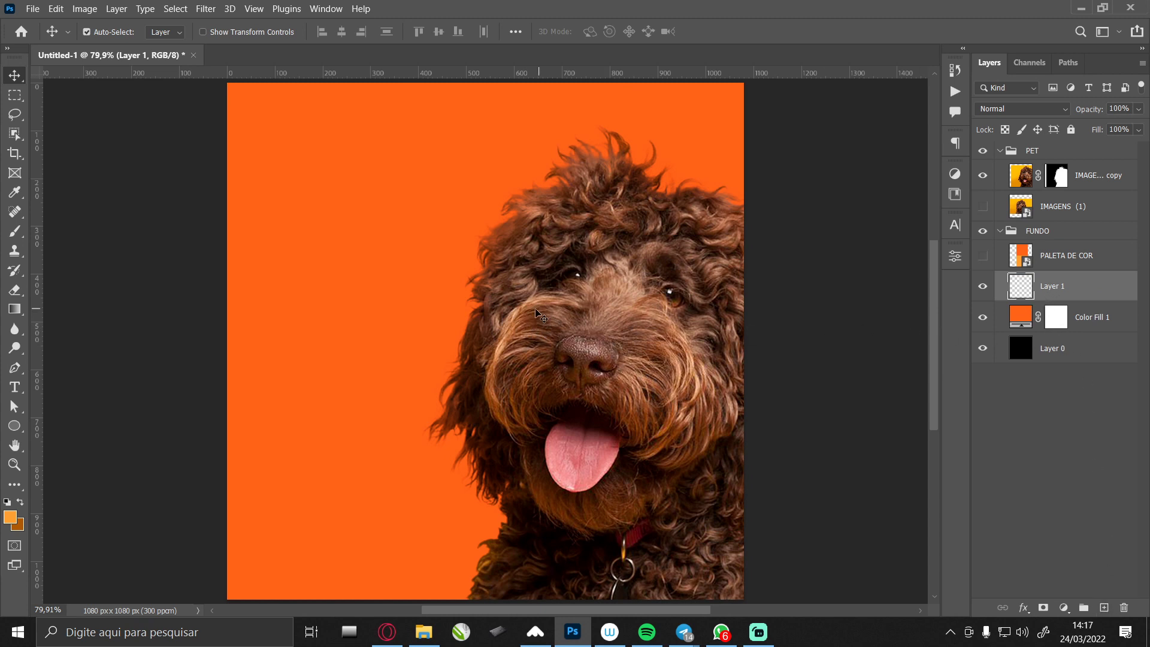
{"action": "key", "text": "b"}
{"action": "left_click_drag", "start_coordinate": [401, 337], "coordinate": [557, 358]}
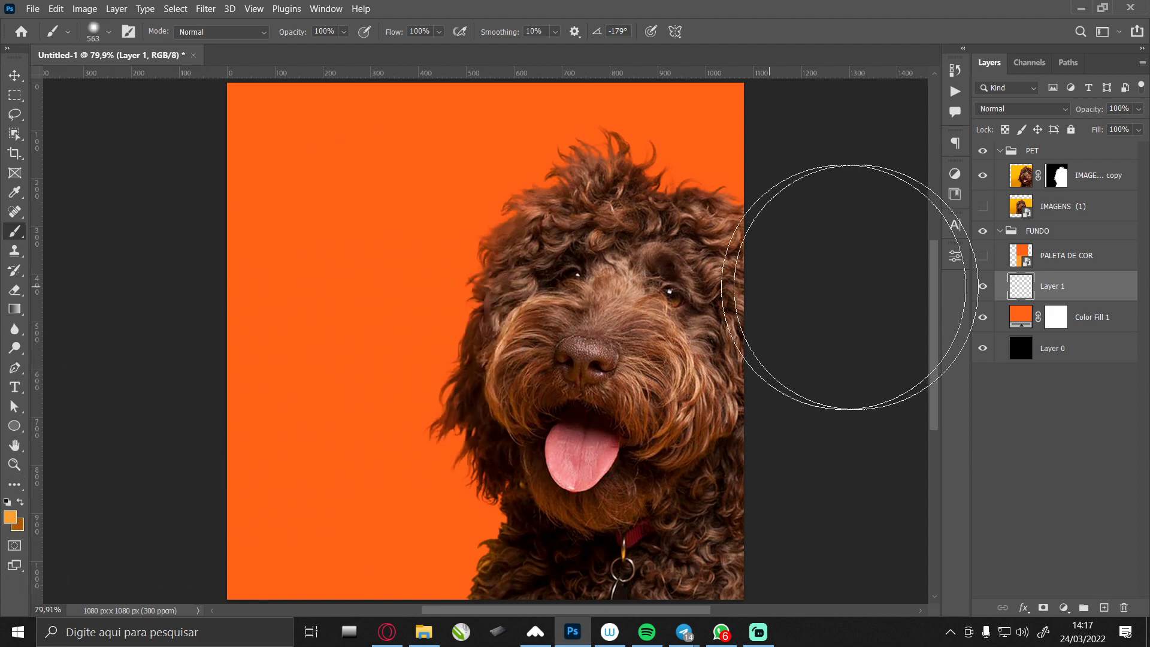
{"action": "left_click", "coordinate": [983, 256]}
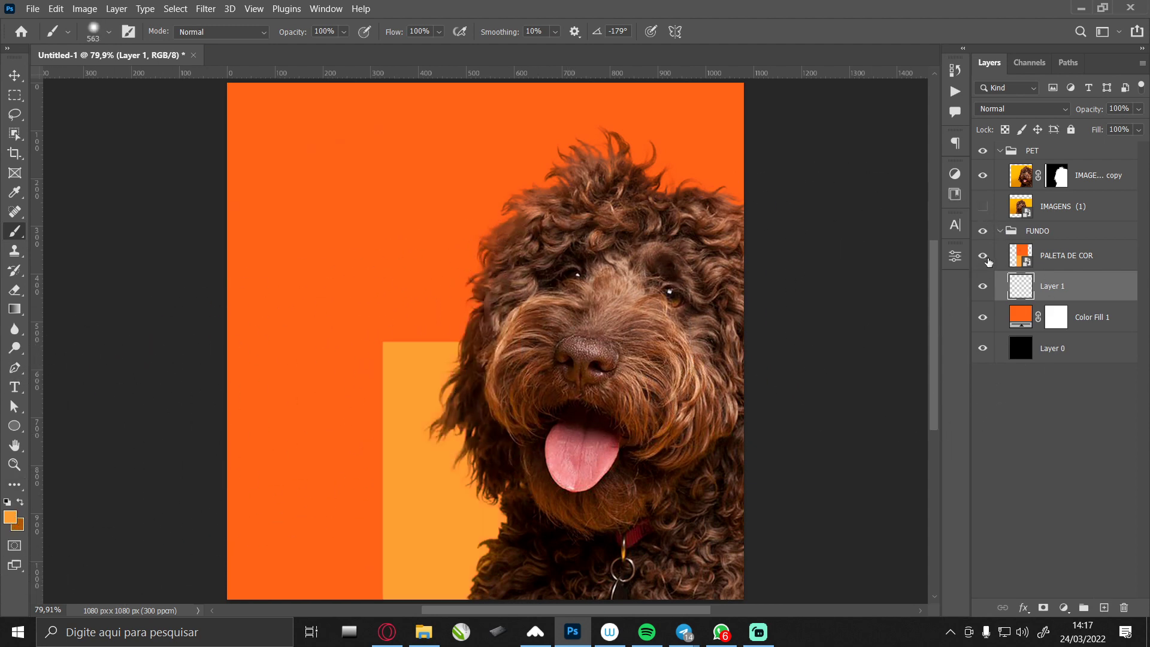
{"action": "left_click", "coordinate": [982, 256]}
{"action": "left_click_drag", "start_coordinate": [462, 314], "coordinate": [647, 339]}
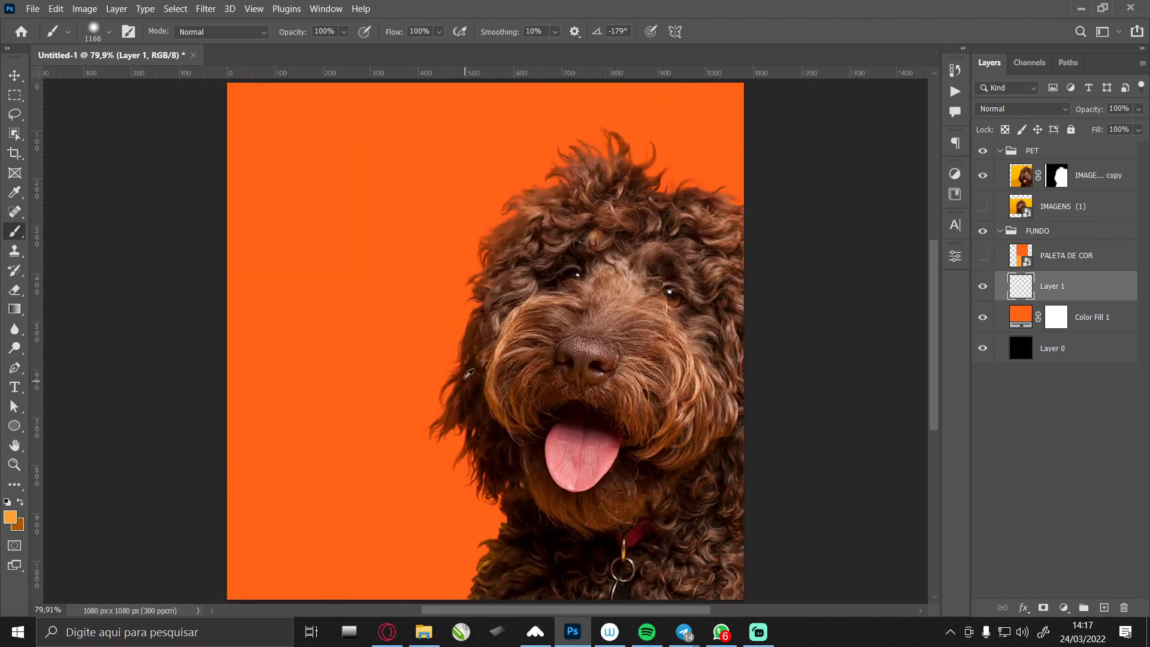
{"action": "left_click_drag", "start_coordinate": [462, 379], "coordinate": [479, 306]}
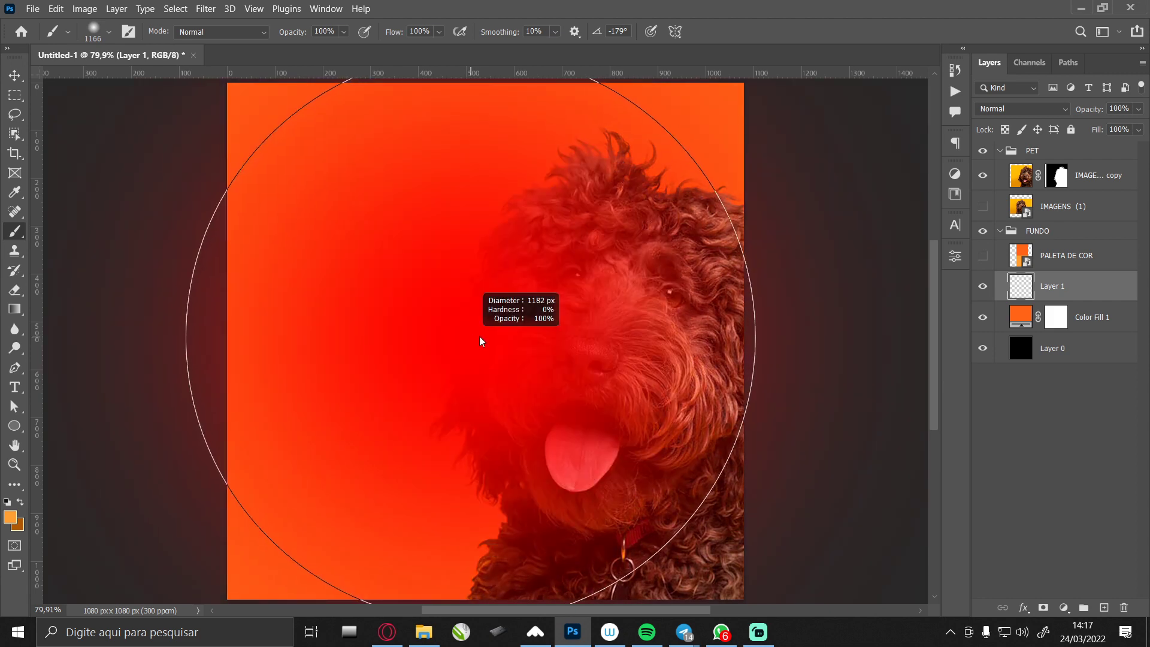
{"action": "mouse_move", "coordinate": [471, 338]}
{"action": "left_mouse_down"}
{"action": "mouse_move", "coordinate": [250, 342]}
{"action": "mouse_move", "coordinate": [464, 350]}
{"action": "mouse_move", "coordinate": [601, 372]}
{"action": "mouse_move", "coordinate": [436, 351]}
{"action": "mouse_move", "coordinate": [470, 358]}
{"action": "mouse_move", "coordinate": [480, 233]}
{"action": "mouse_move", "coordinate": [478, 394]}
{"action": "mouse_move", "coordinate": [492, 205]}
{"action": "left_mouse_up"}
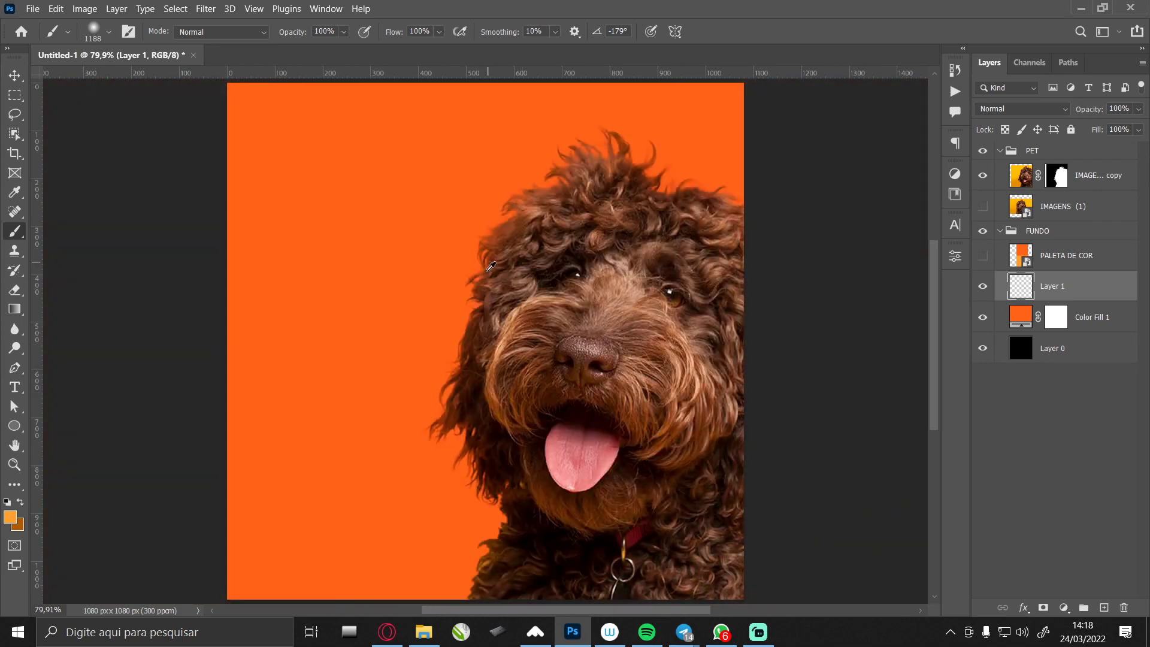
{"action": "left_click_drag", "start_coordinate": [491, 266], "coordinate": [481, 267]}
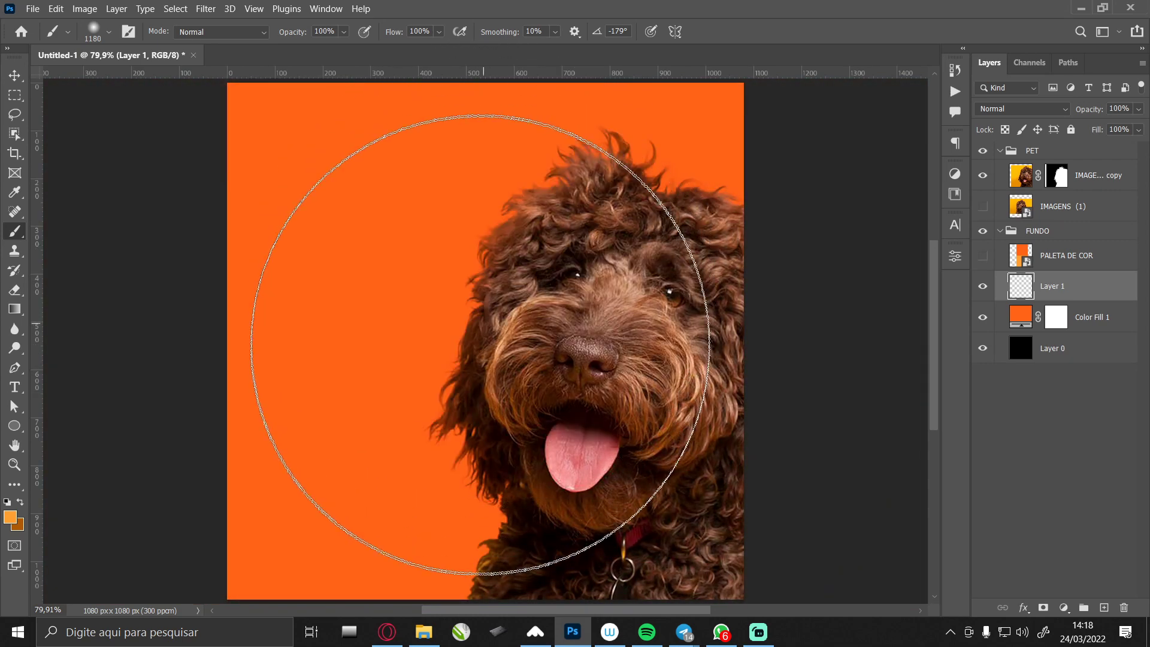
{"action": "mouse_move", "coordinate": [480, 344]}
{"action": "left_mouse_down"}
{"action": "mouse_move", "coordinate": [464, 332]}
{"action": "mouse_move", "coordinate": [470, 344]}
{"action": "mouse_move", "coordinate": [544, 338]}
{"action": "left_mouse_up"}
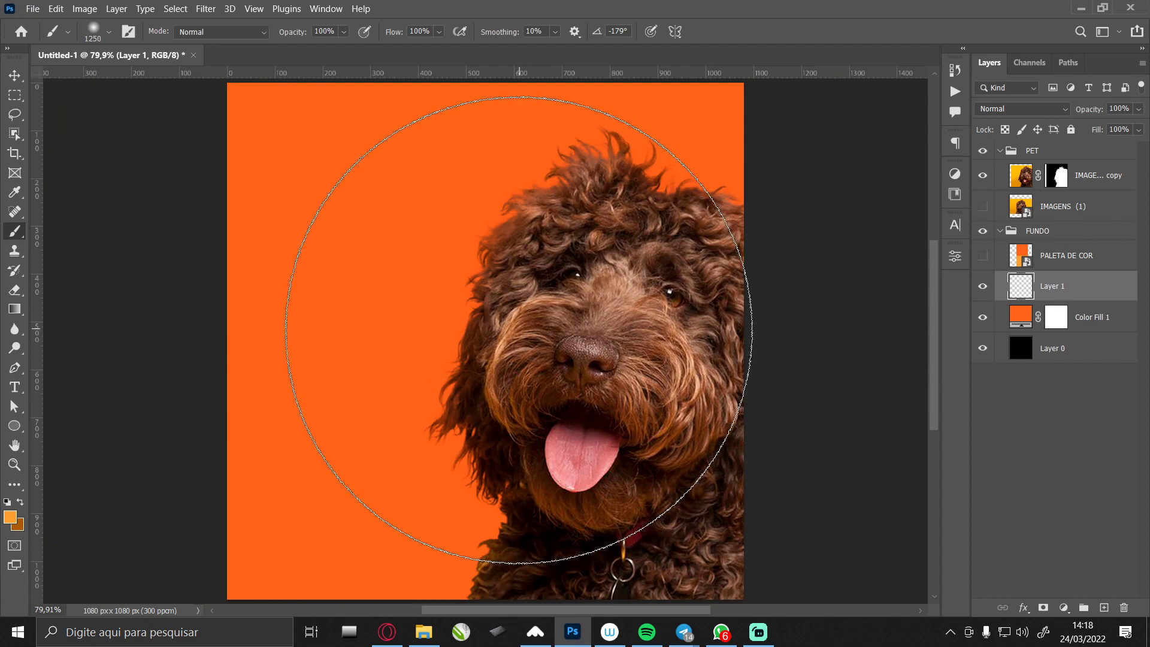
Paint a large soft light-orange glow behind the dog, comparing before and after.
{"action": "left_click", "coordinate": [518, 330]}
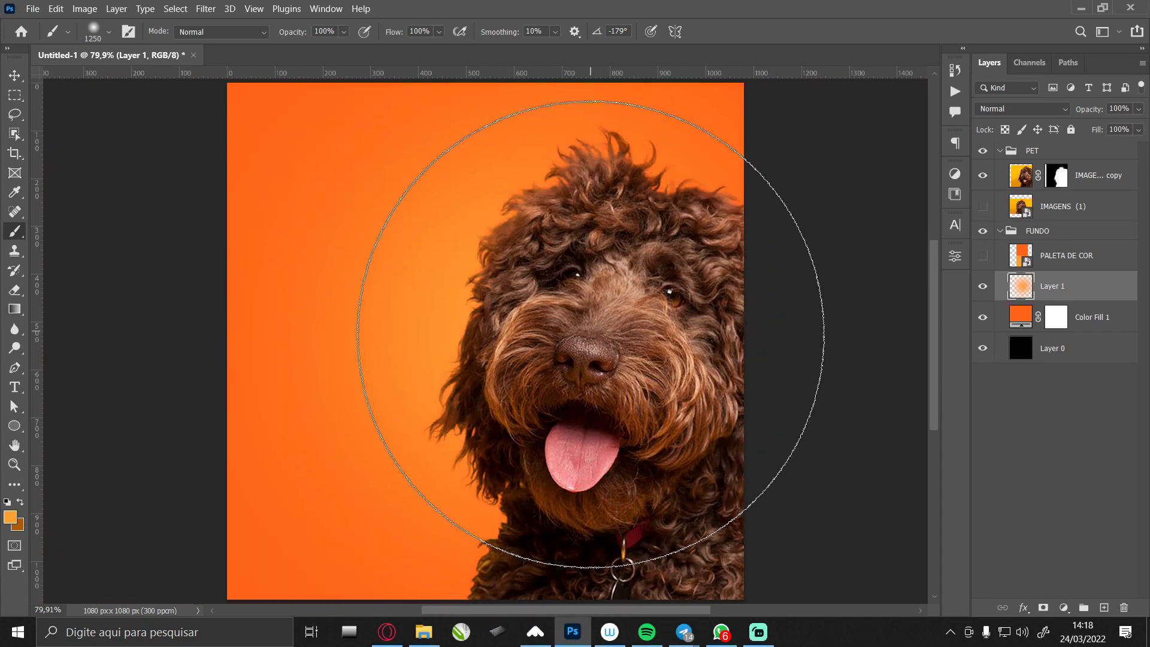
{"action": "key", "text": "ctrl+z"}
{"action": "key", "text": "ctrl+shift+z"}
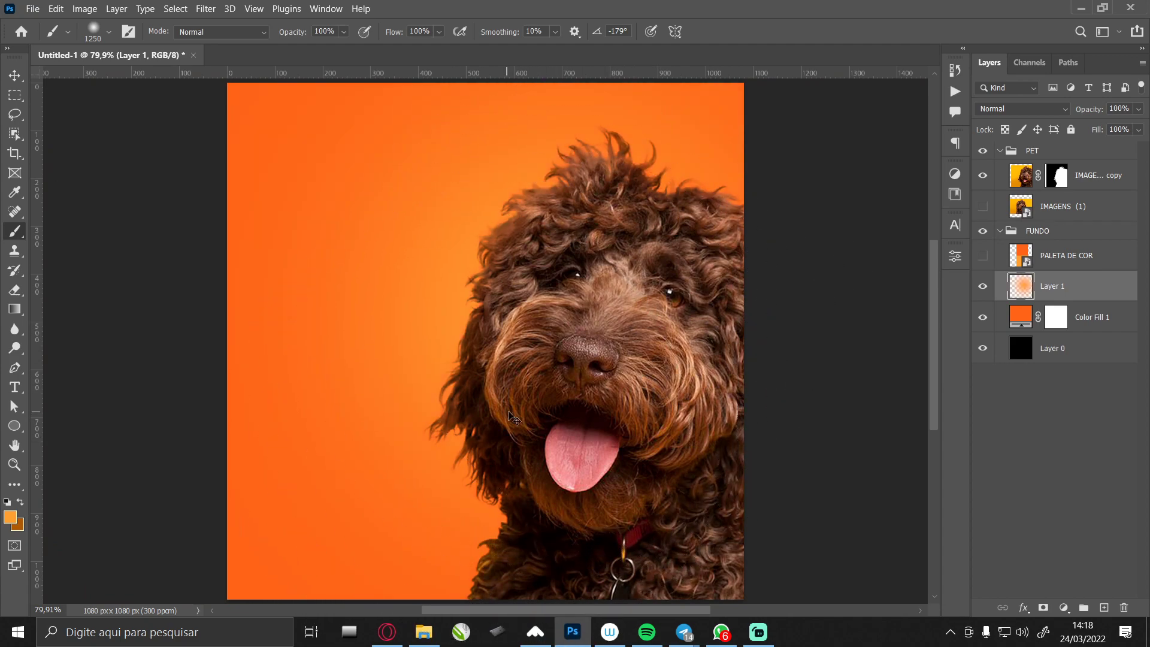
{"action": "key", "text": "ctrl+z"}
{"action": "key", "text": "ctrl+shift+z"}
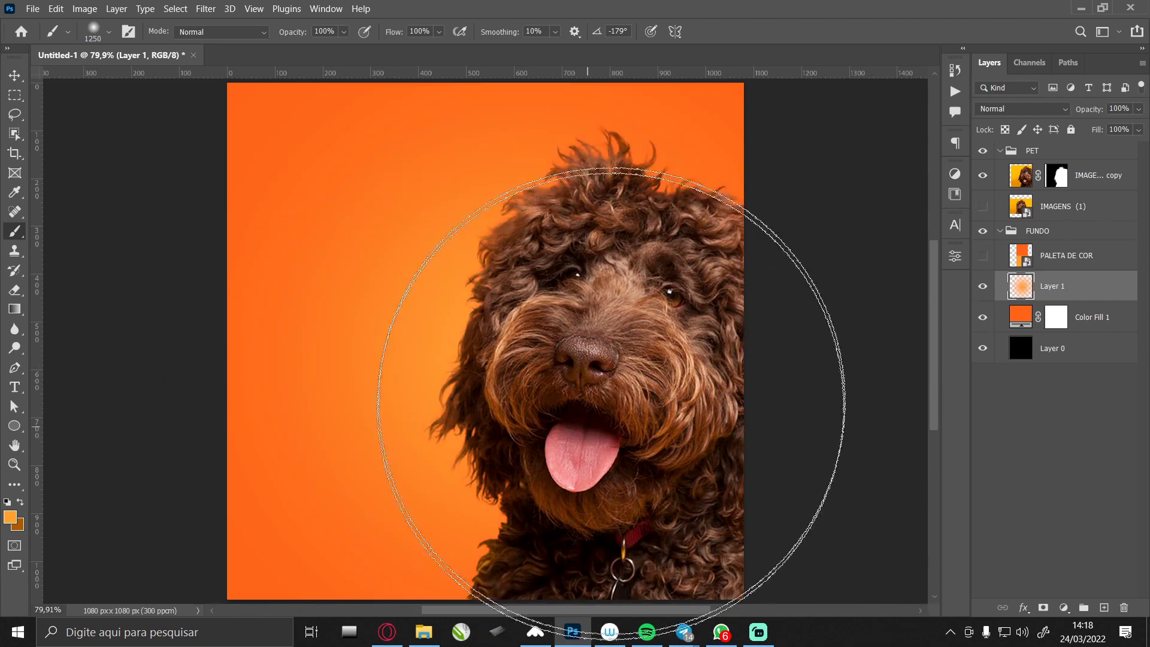
{"action": "key", "text": "ctrl+z"}
{"action": "right_click", "coordinate": [552, 338], "text": "alt"}
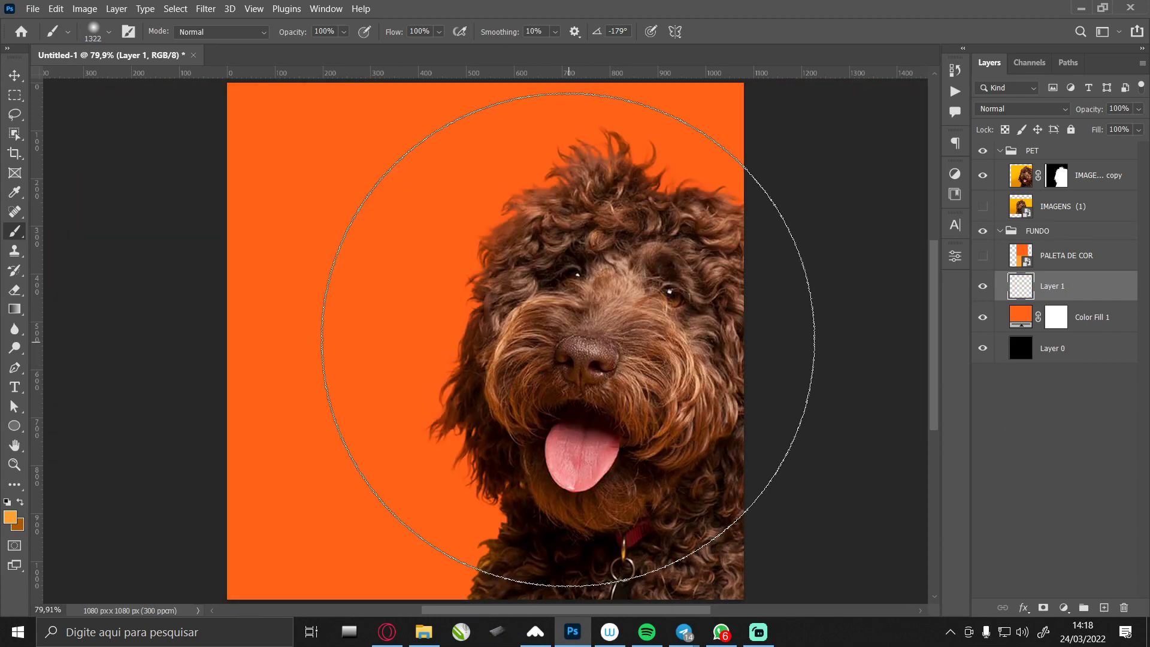
{"action": "left_click", "coordinate": [584, 350]}
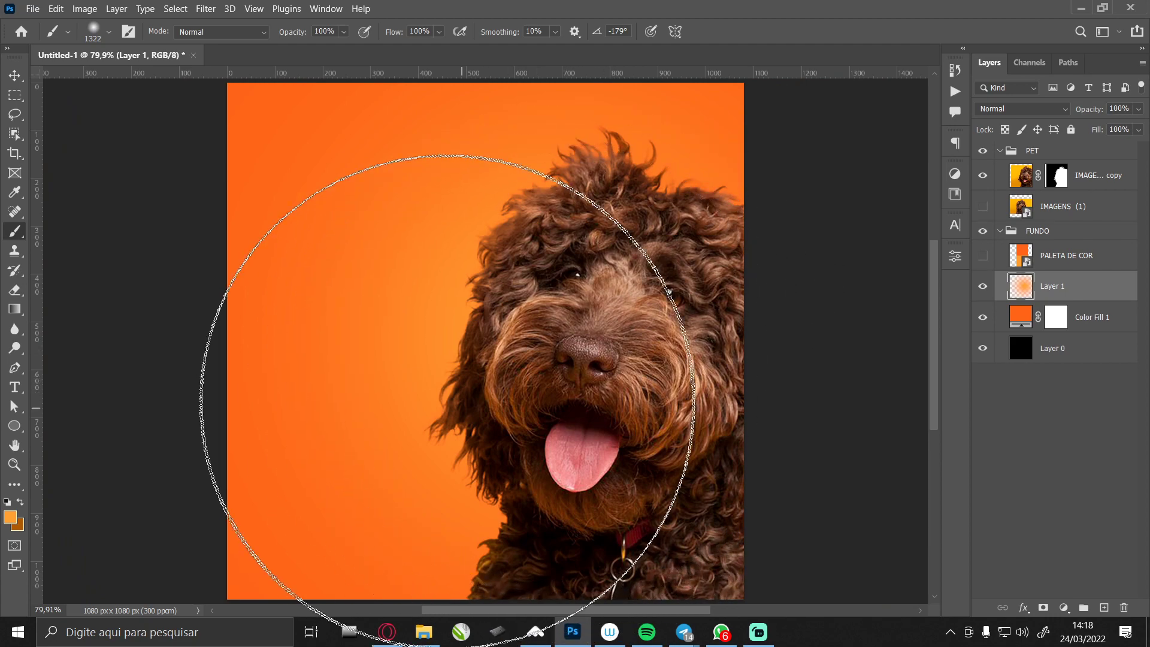
{"action": "right_click", "coordinate": [530, 342], "text": "alt"}
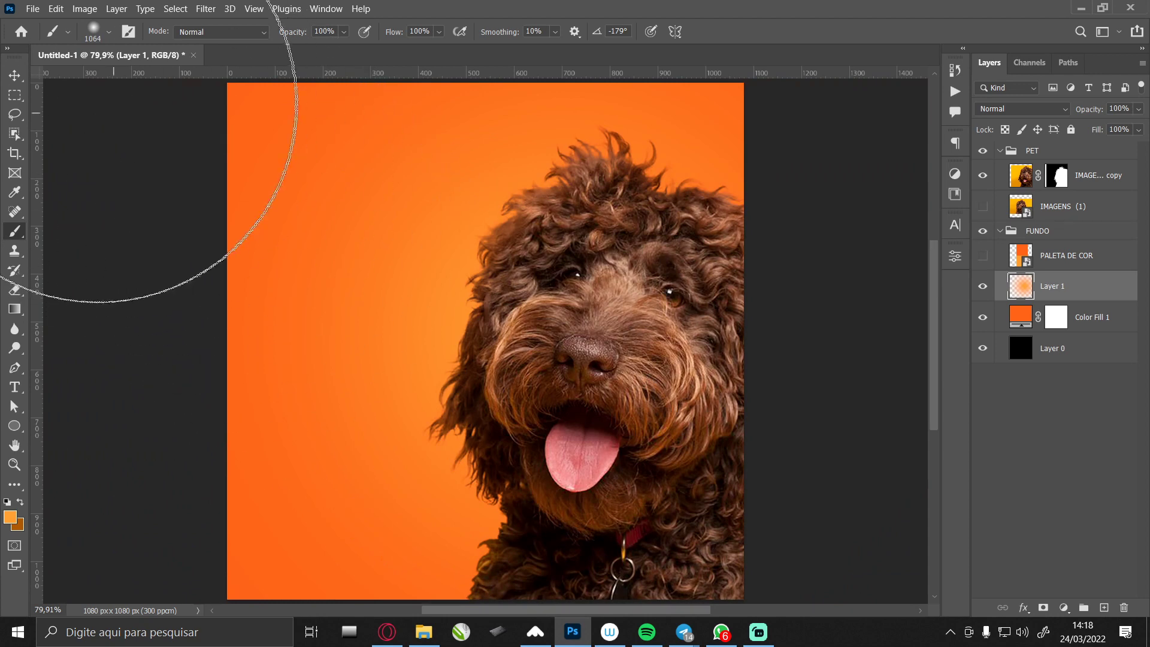
{"action": "right_click", "coordinate": [315, 321], "text": "alt"}
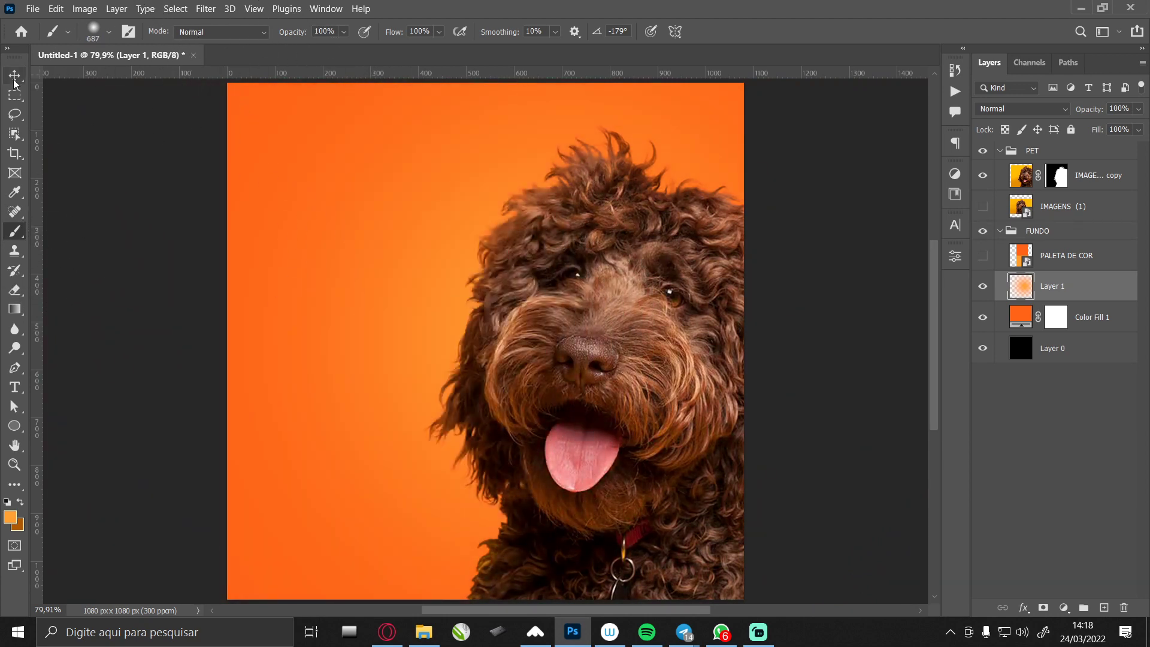
{"action": "left_click", "coordinate": [14, 77]}
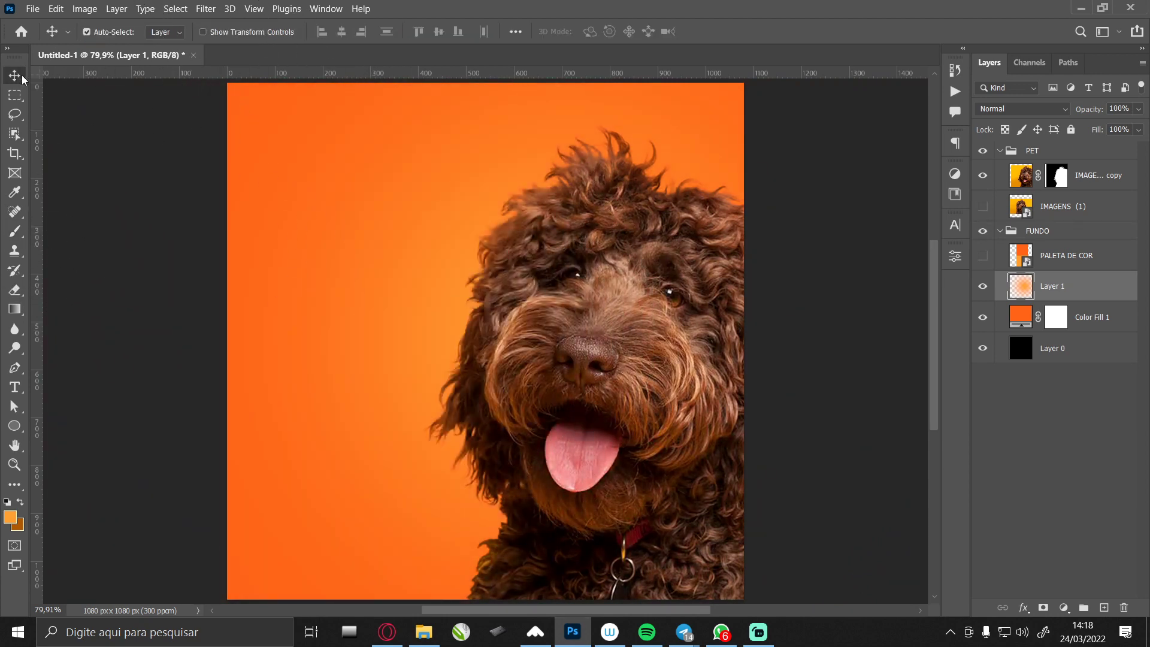
{"action": "left_click", "coordinate": [563, 324]}
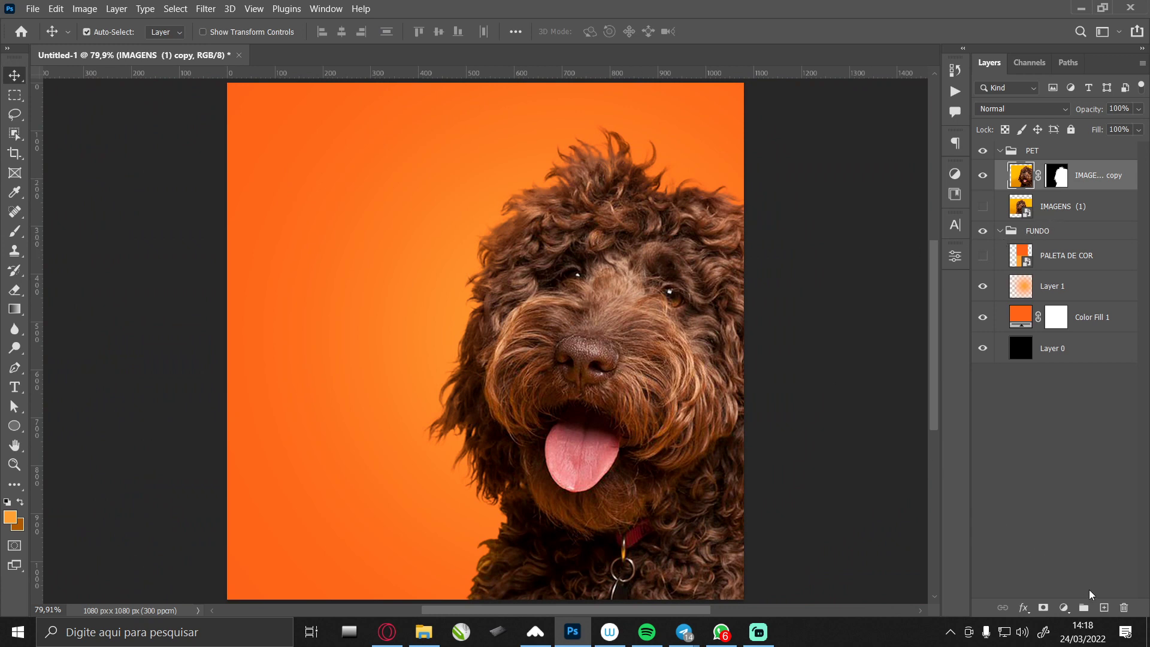
On a new layer above the dog, paint a soft orange dab over its head.
{"action": "left_click", "coordinate": [1103, 607]}
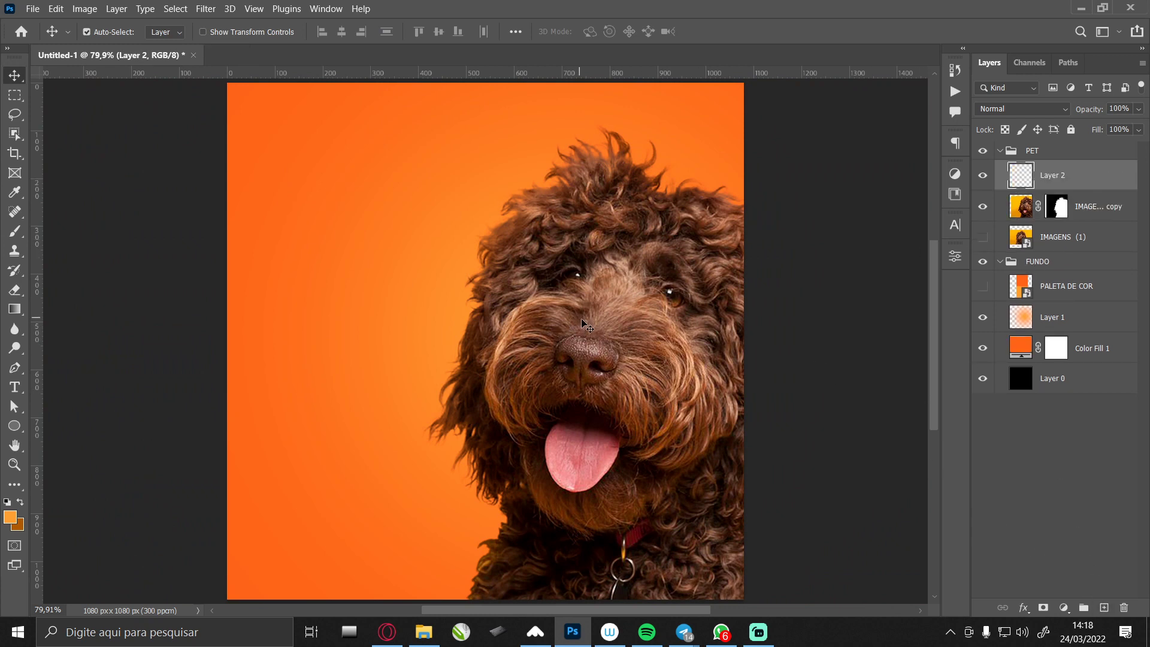
{"action": "key", "text": "b"}
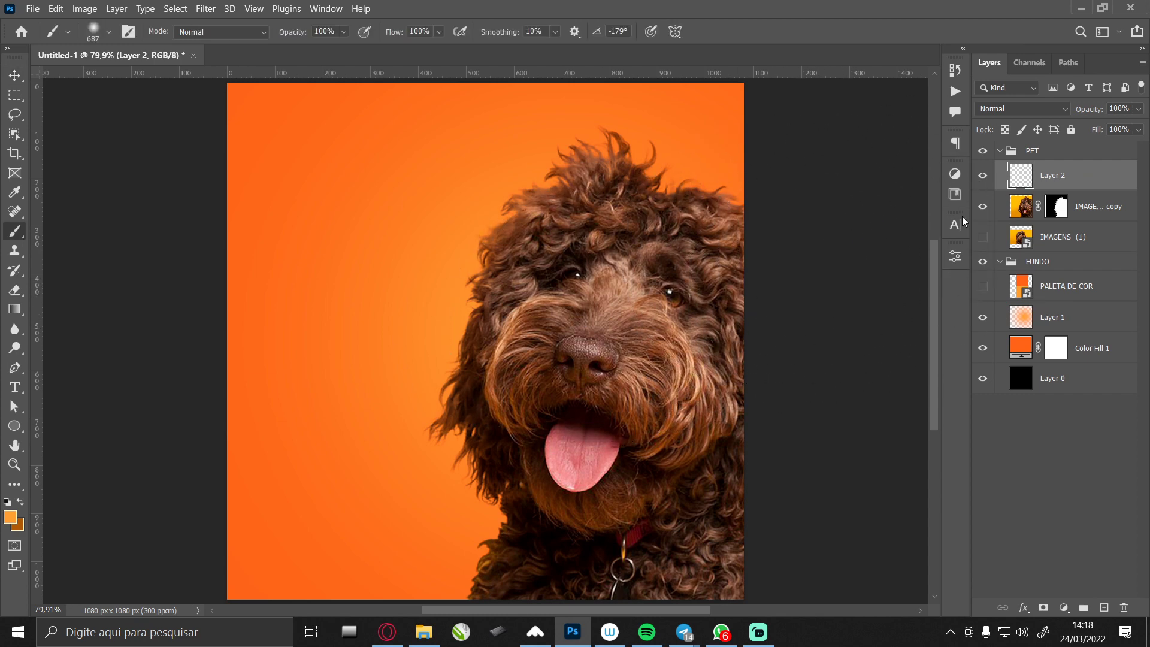
{"action": "left_click_drag", "start_coordinate": [559, 249], "coordinate": [584, 249]}
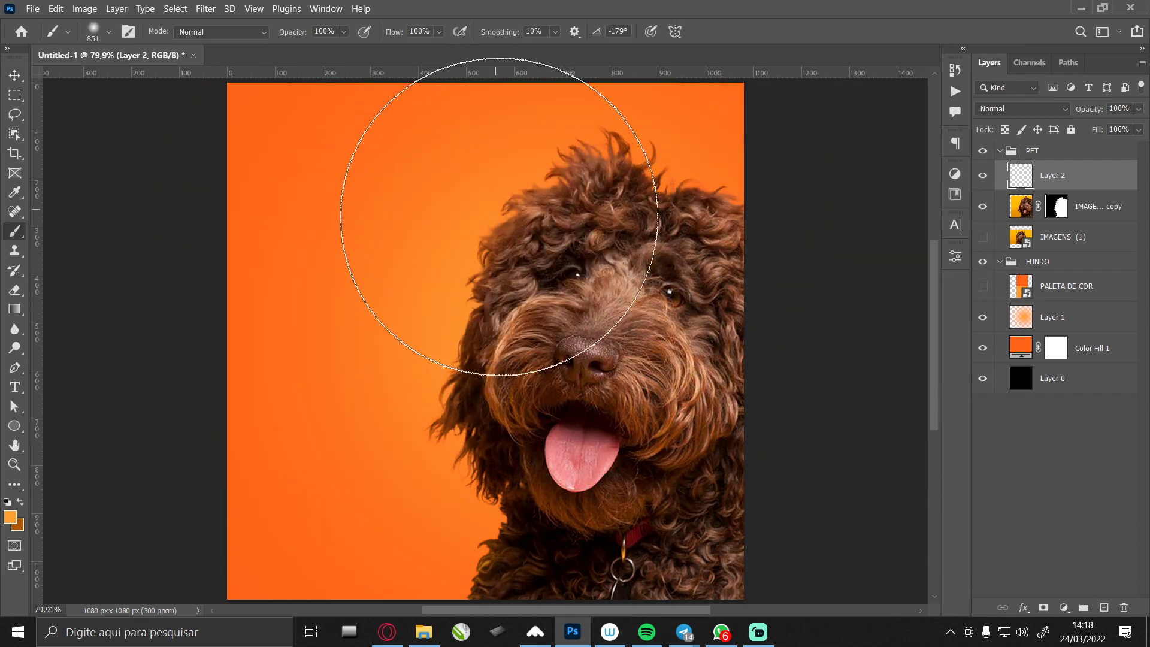
{"action": "left_click", "coordinate": [499, 217]}
{"action": "key", "text": "ctrl+z"}
{"action": "left_click_drag", "start_coordinate": [467, 242], "coordinate": [434, 221]}
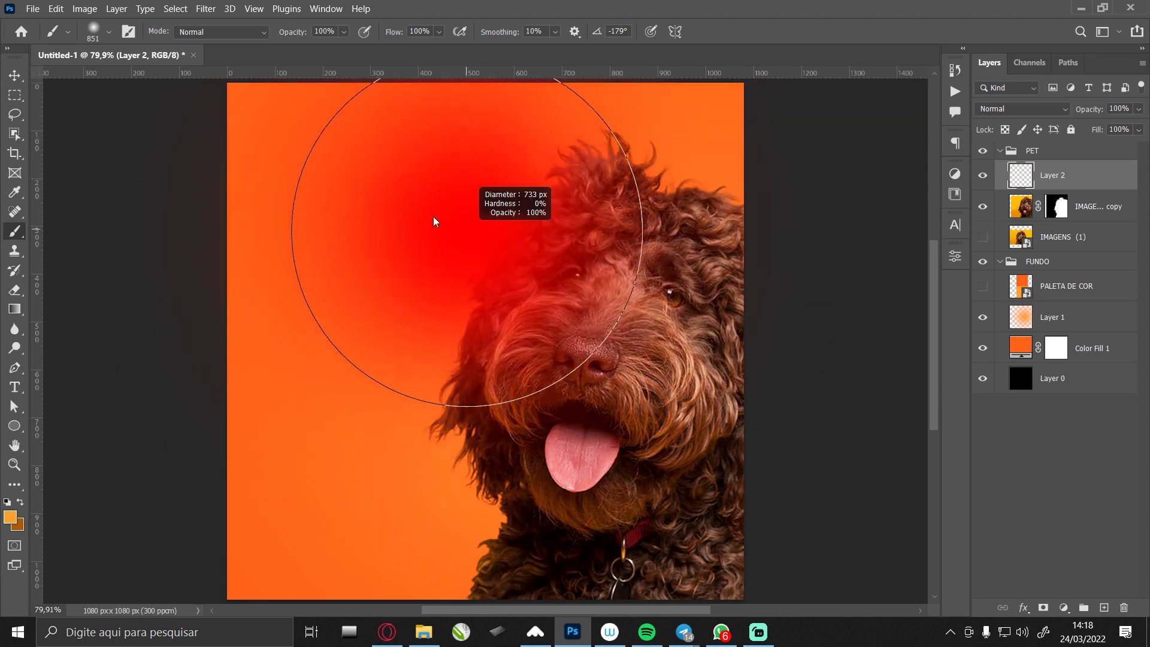
{"action": "left_click", "coordinate": [503, 180]}
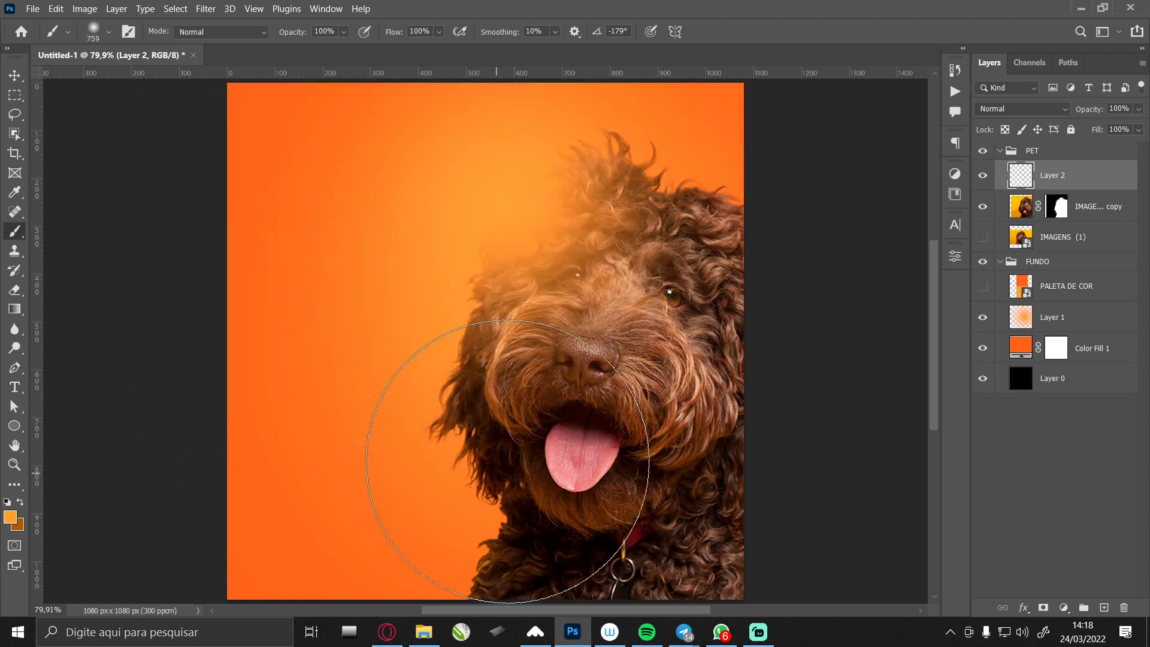
Set the glow layer to Screen blend mode, 28% opacity and 63% fill.
{"action": "left_click", "coordinate": [1018, 110]}
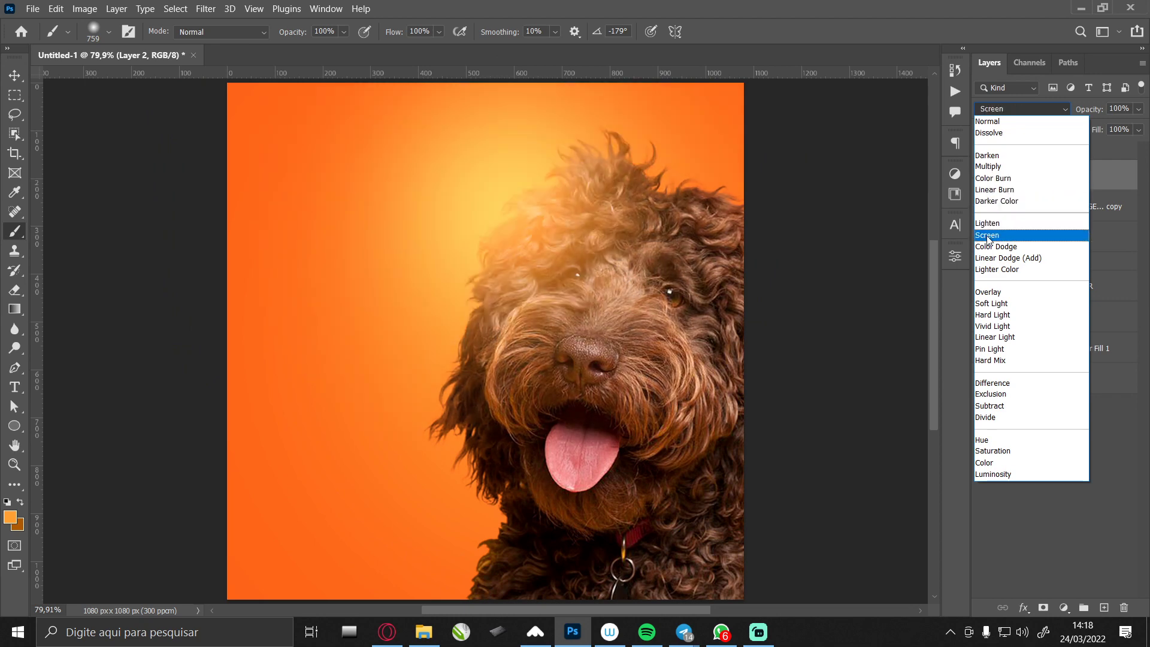
{"action": "left_click", "coordinate": [987, 235]}
{"action": "left_click_drag", "start_coordinate": [1139, 111], "coordinate": [1099, 142]}
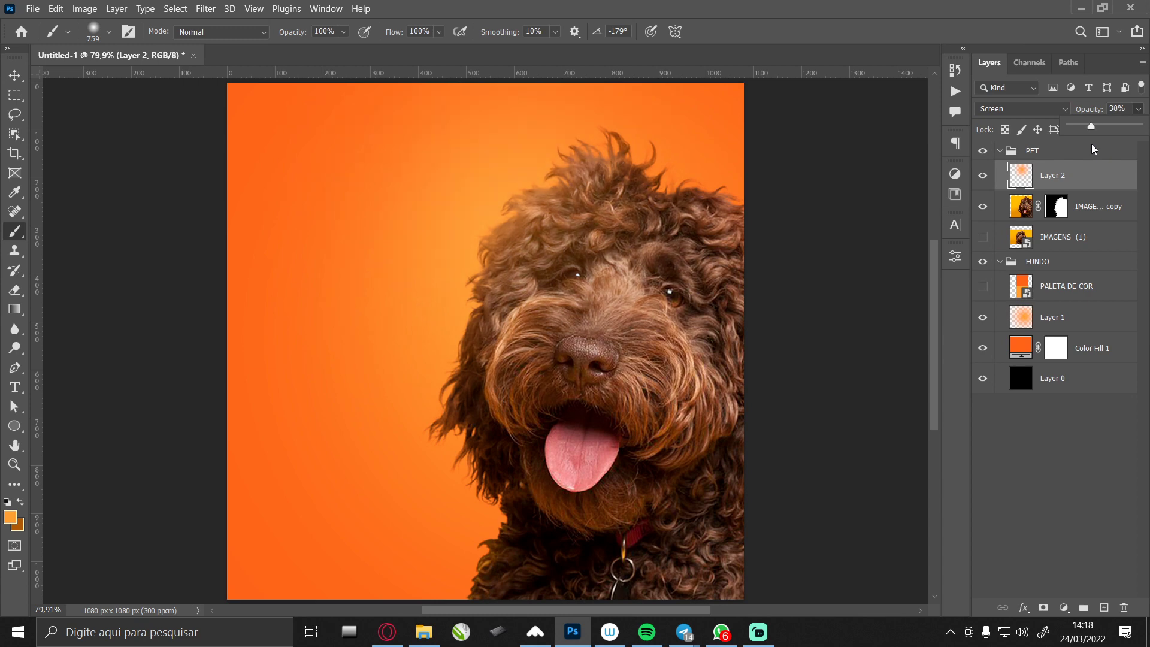
{"action": "left_click_drag", "start_coordinate": [1091, 144], "coordinate": [1089, 145]}
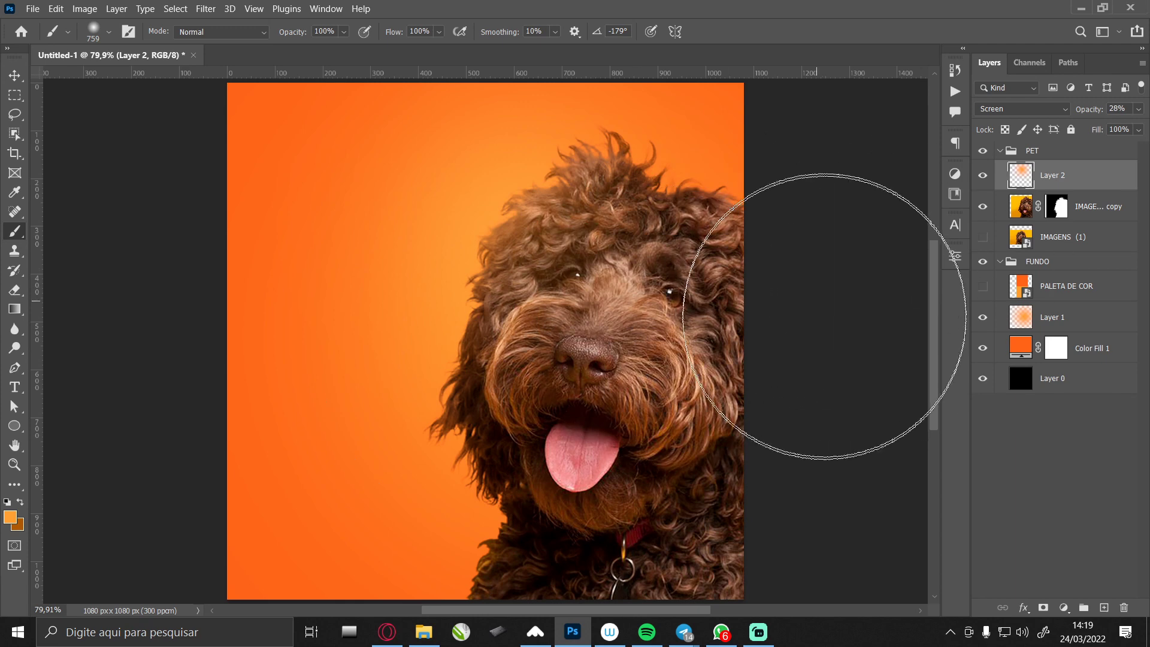
{"action": "left_click_drag", "start_coordinate": [477, 390], "coordinate": [441, 403]}
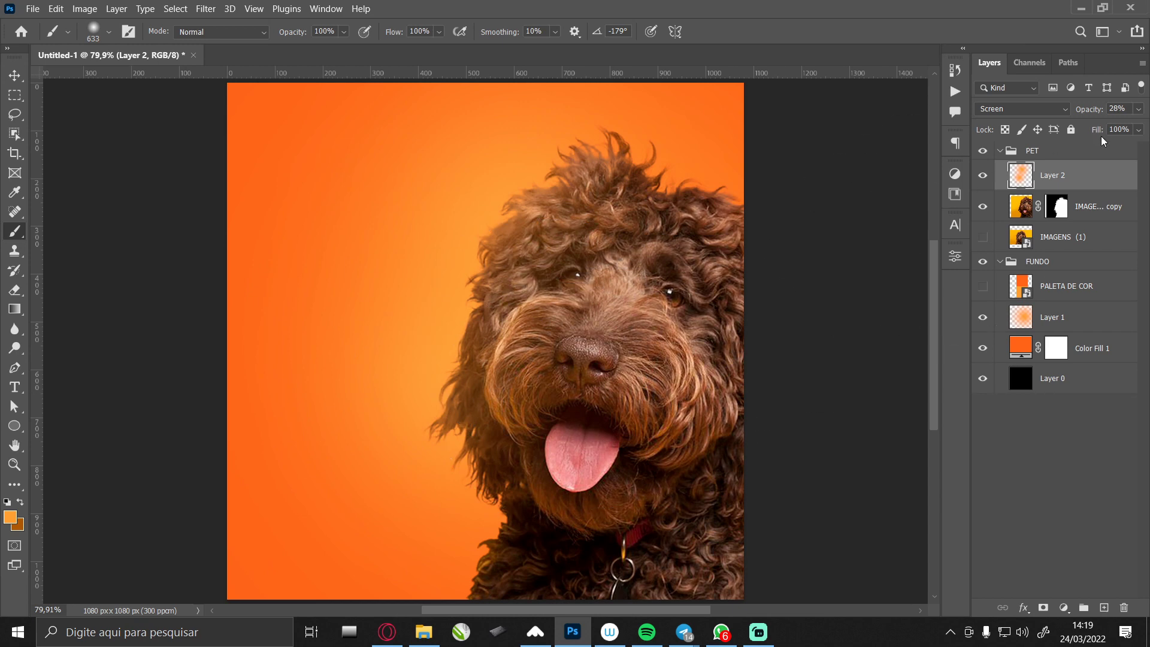
{"action": "left_click", "coordinate": [1136, 130]}
{"action": "left_click_drag", "start_coordinate": [1127, 146], "coordinate": [1114, 150]}
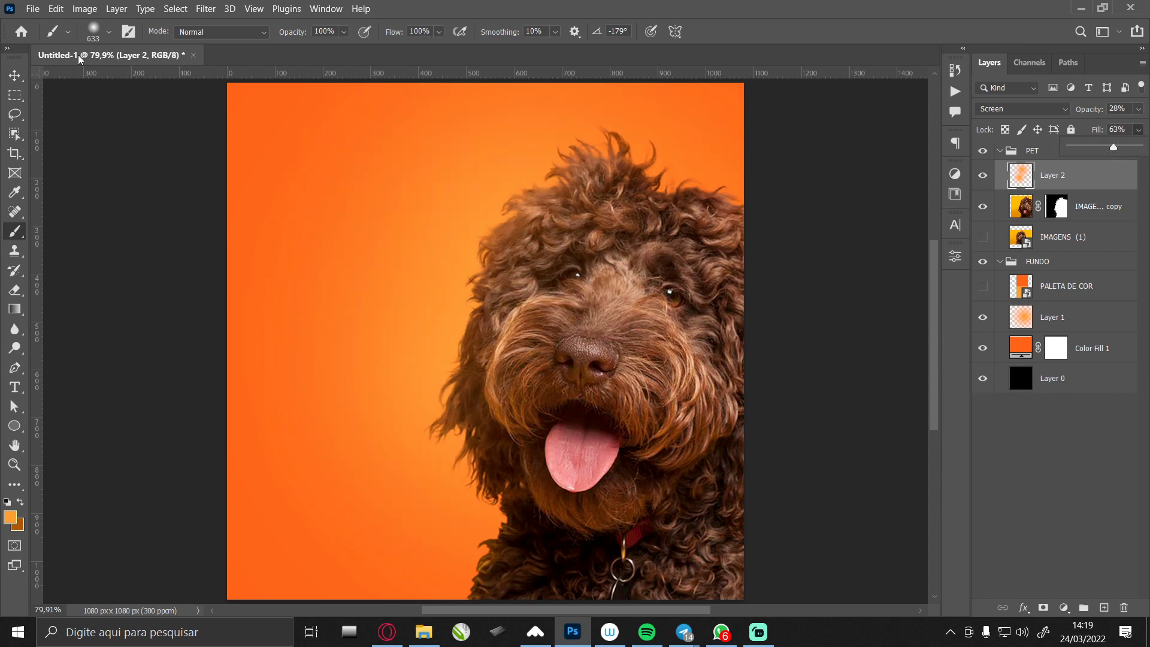
{"action": "key", "text": "v"}
{"action": "left_click", "coordinate": [982, 176]}
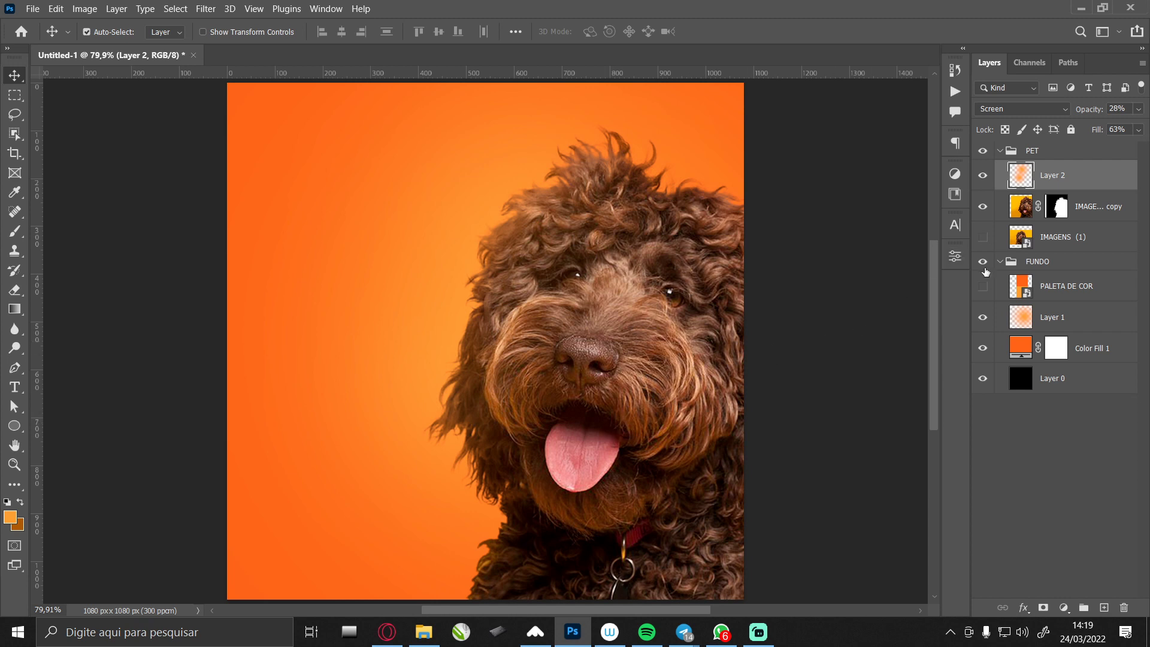
Remove the leftover IMAGENS (1) layer, collapse PET and FUNDO, and select PET.
{"action": "left_click", "coordinate": [1060, 250]}
{"action": "key", "text": "Delete"}
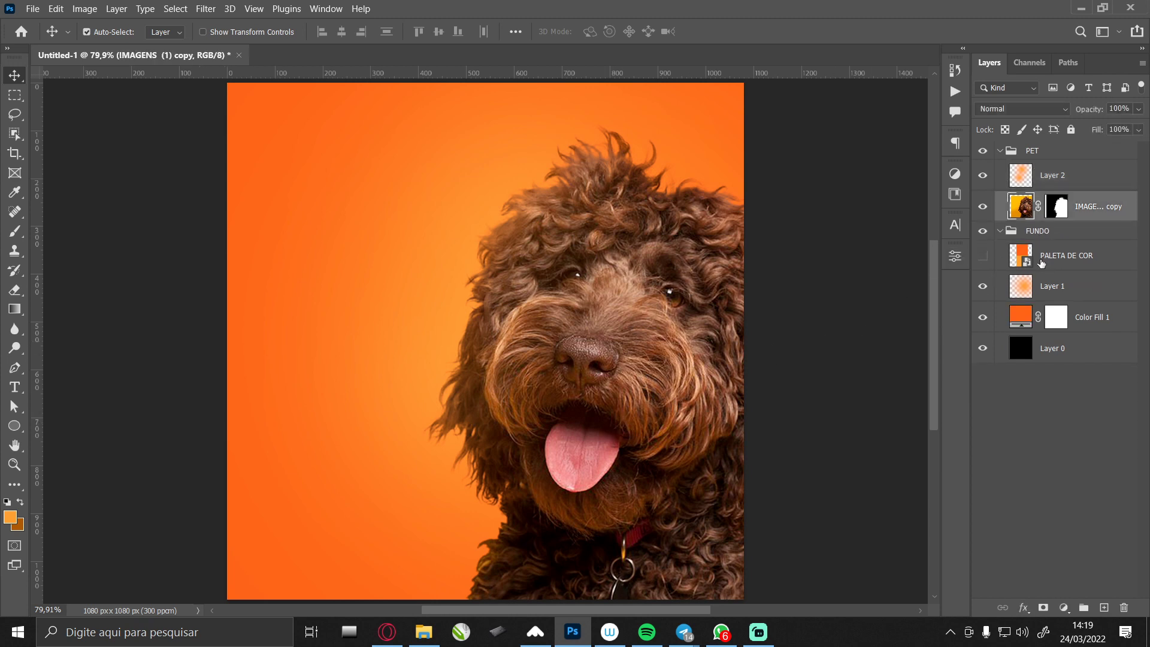
{"action": "left_click", "coordinate": [998, 151]}
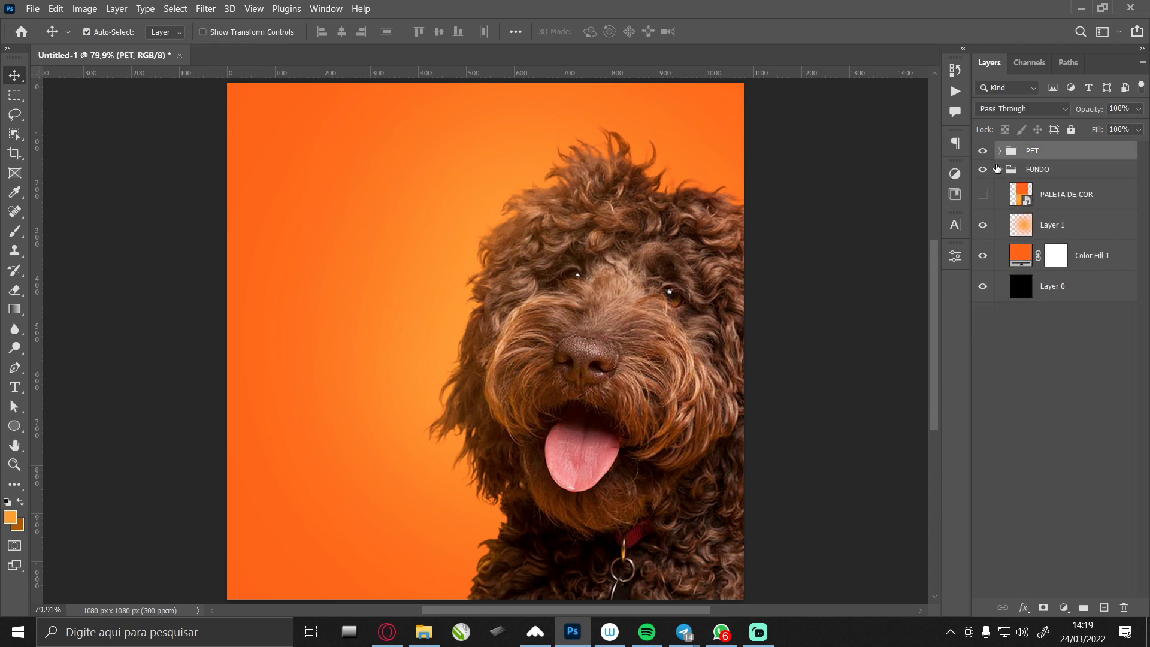
{"action": "left_click", "coordinate": [999, 170]}
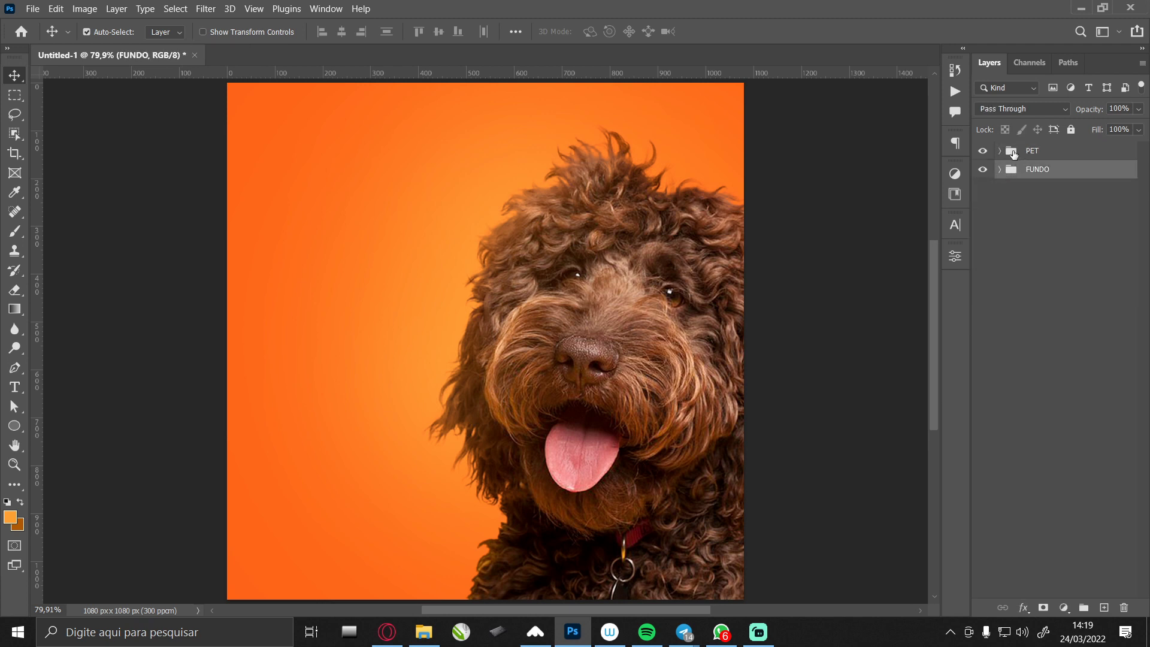
{"action": "left_click", "coordinate": [1060, 152]}
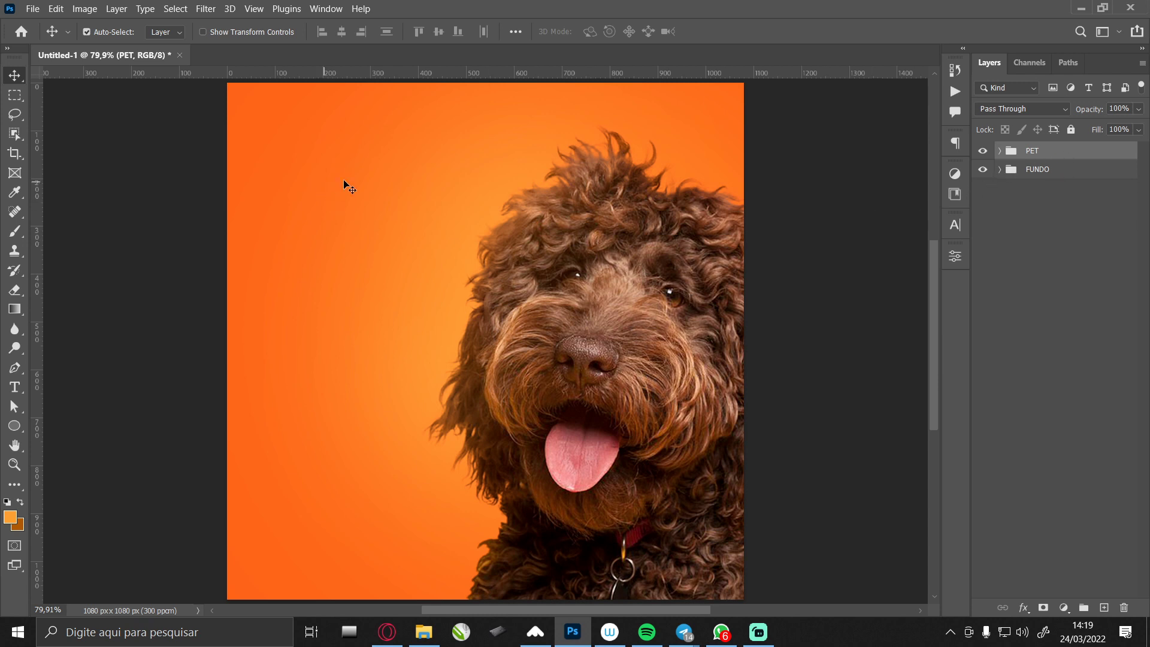
Type the headline 'A TOSA É MUITO IMPORTANTE PARA O SEU' left of the dog.
{"action": "left_click", "coordinate": [16, 387]}
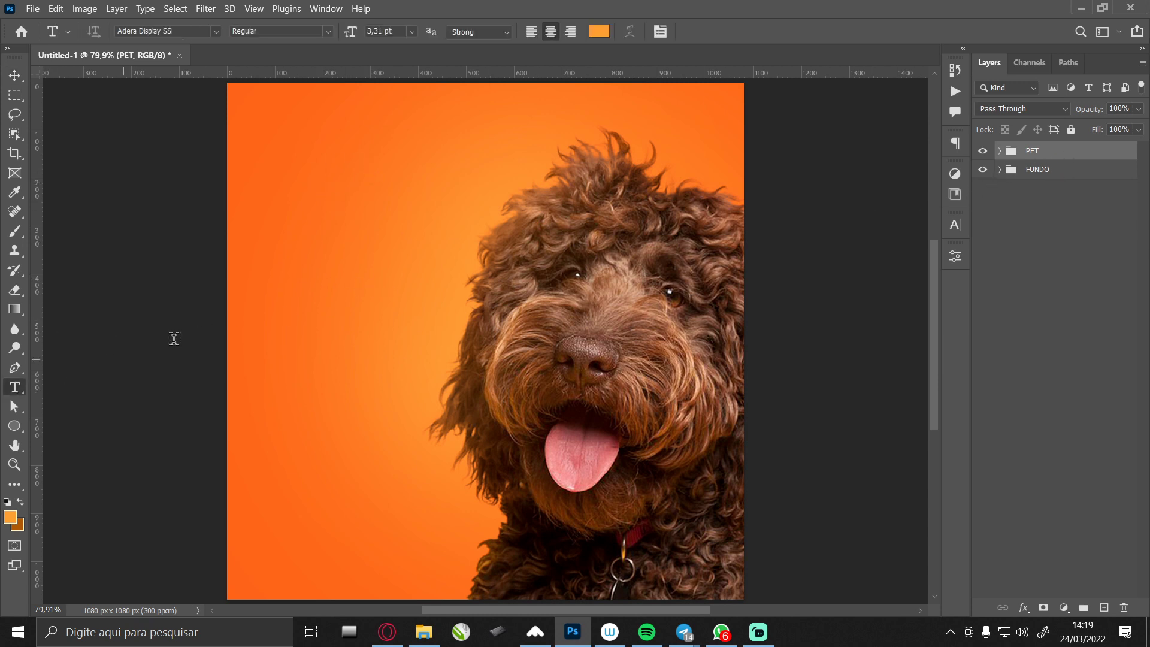
{"action": "left_click", "coordinate": [318, 301]}
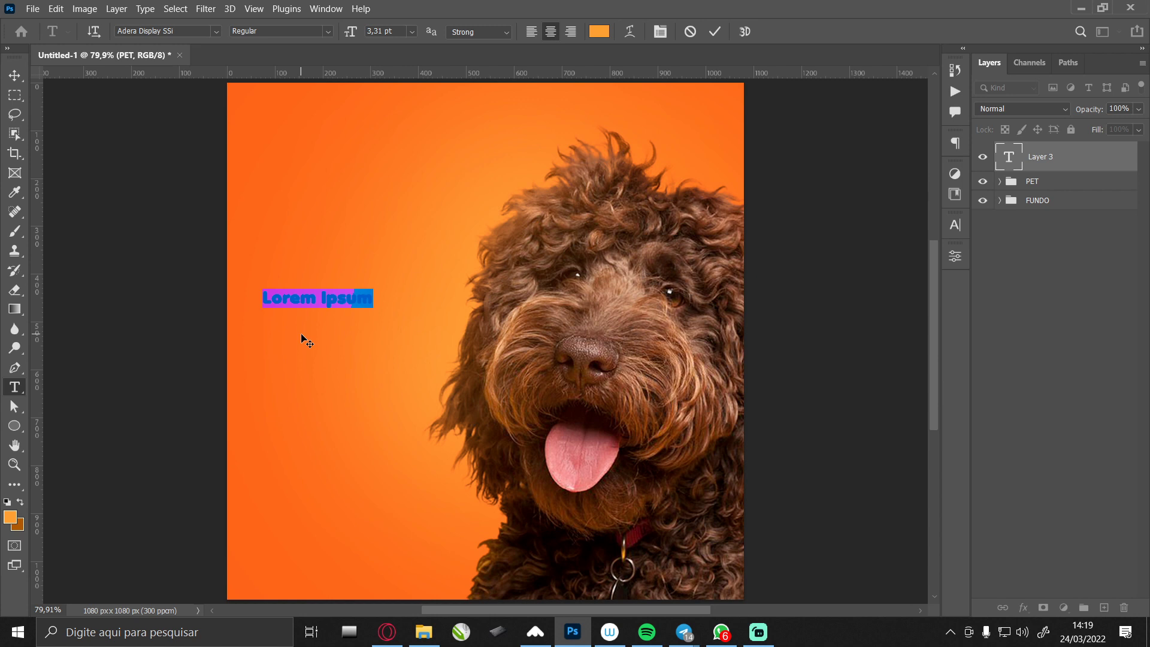
{"action": "type", "text": "a to"}
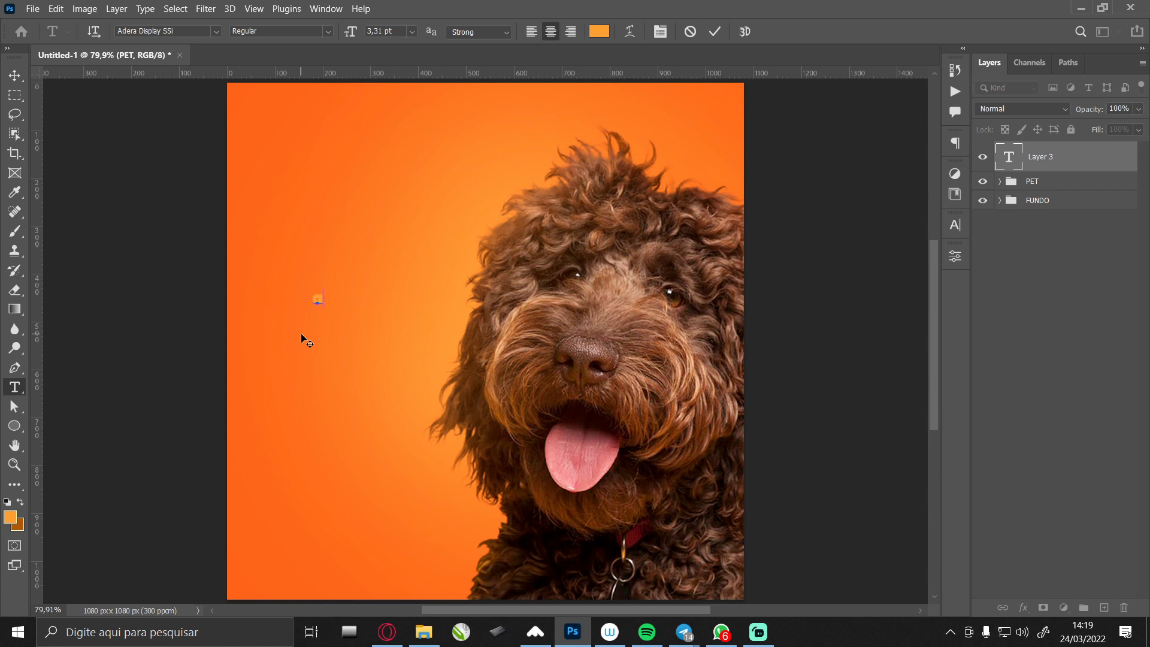
{"action": "key", "text": "BackSpace"}
{"action": "key", "text": "BackSpace"}
{"action": "key", "text": "BackSpace"}
{"action": "type", "text": "tosa "}
{"action": "type", "text": "ITO"}
{"action": "type", "text": "POR"}
{"action": "type", "text": "TANTE"}
{"action": "type", "text": " O SEU"}
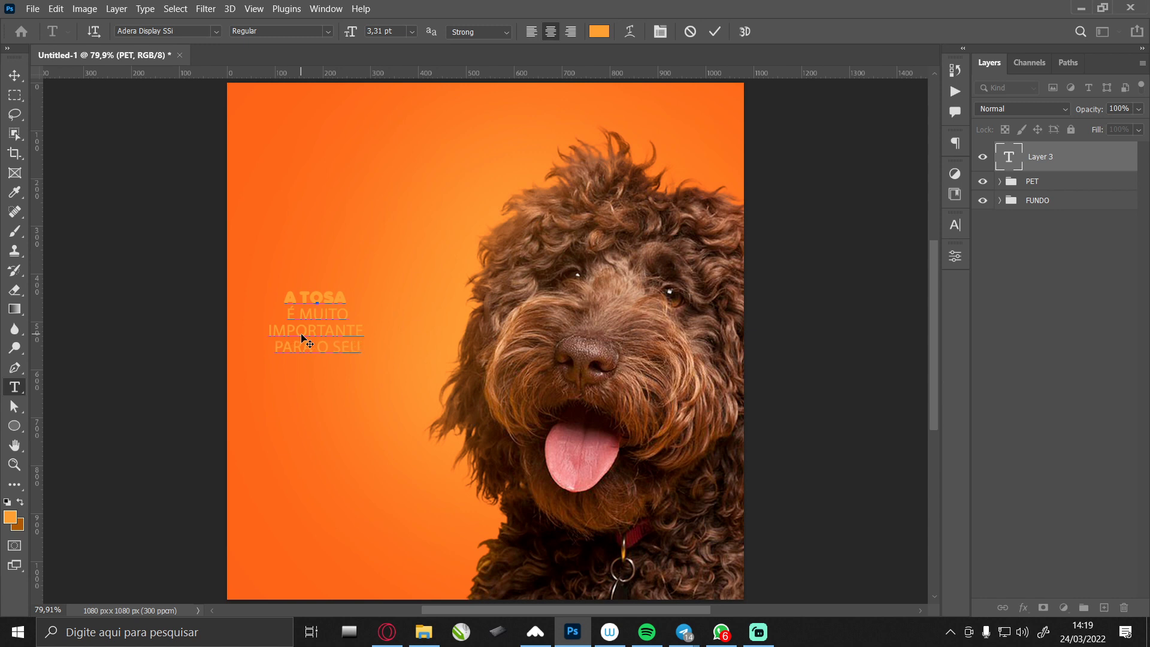
{"action": "left_click", "coordinate": [14, 75]}
Colour the headline white (#ffffff) and move it up and to the right.
{"action": "left_click", "coordinate": [956, 226]}
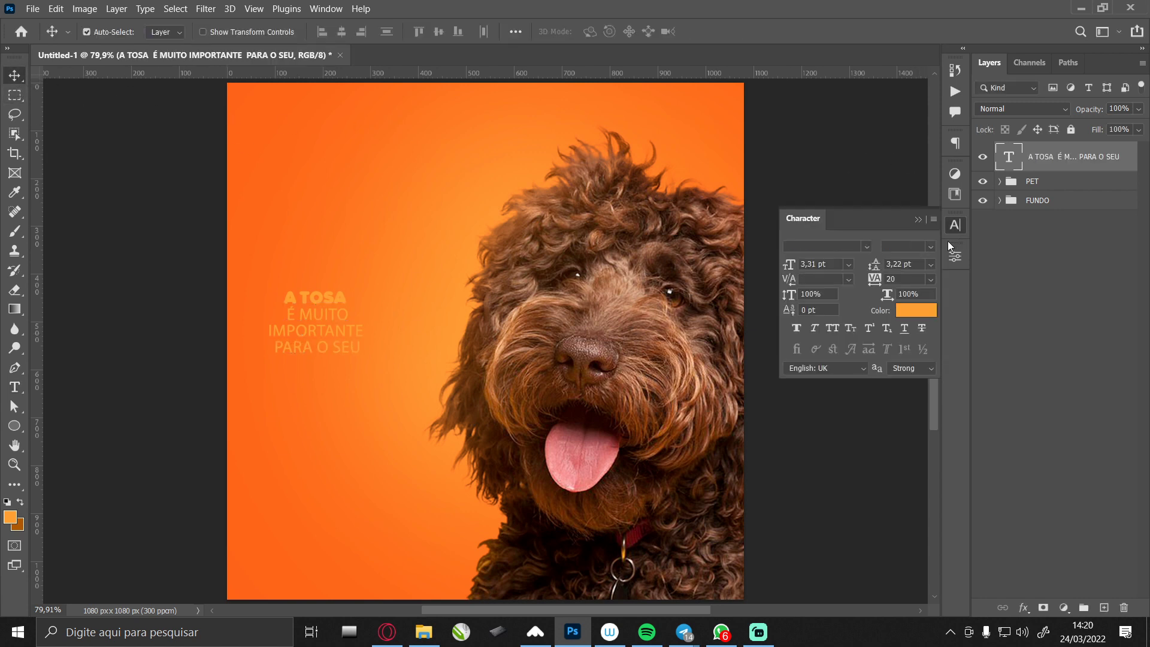
{"action": "left_click", "coordinate": [909, 311]}
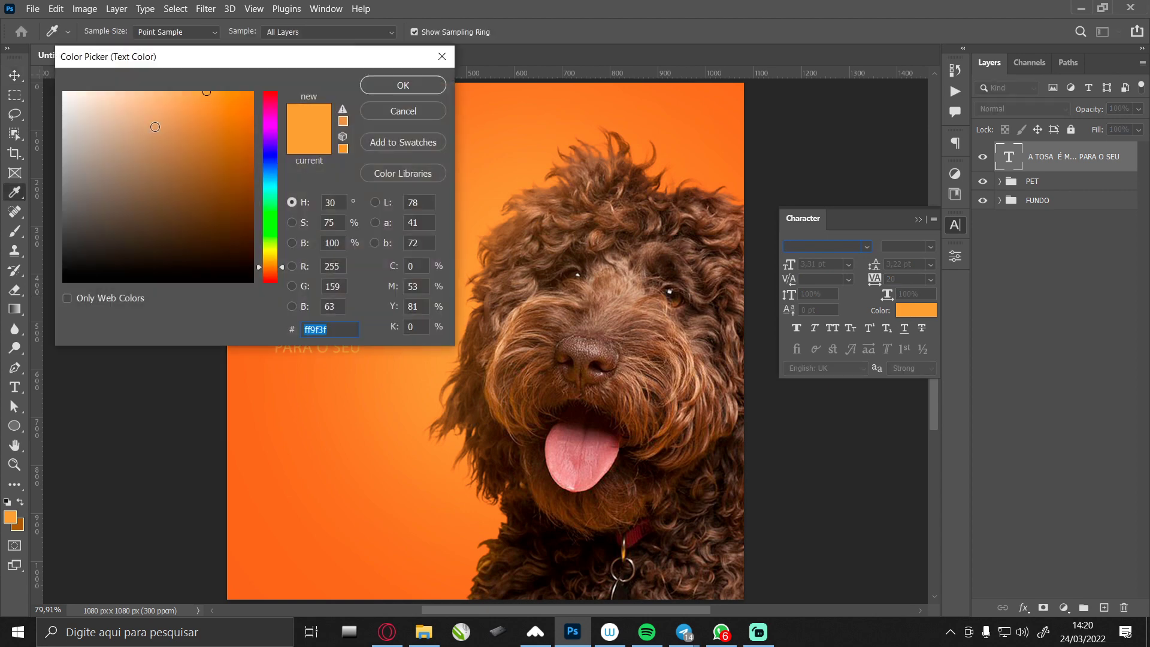
{"action": "type", "text": "ffffff"}
{"action": "key", "text": "Return"}
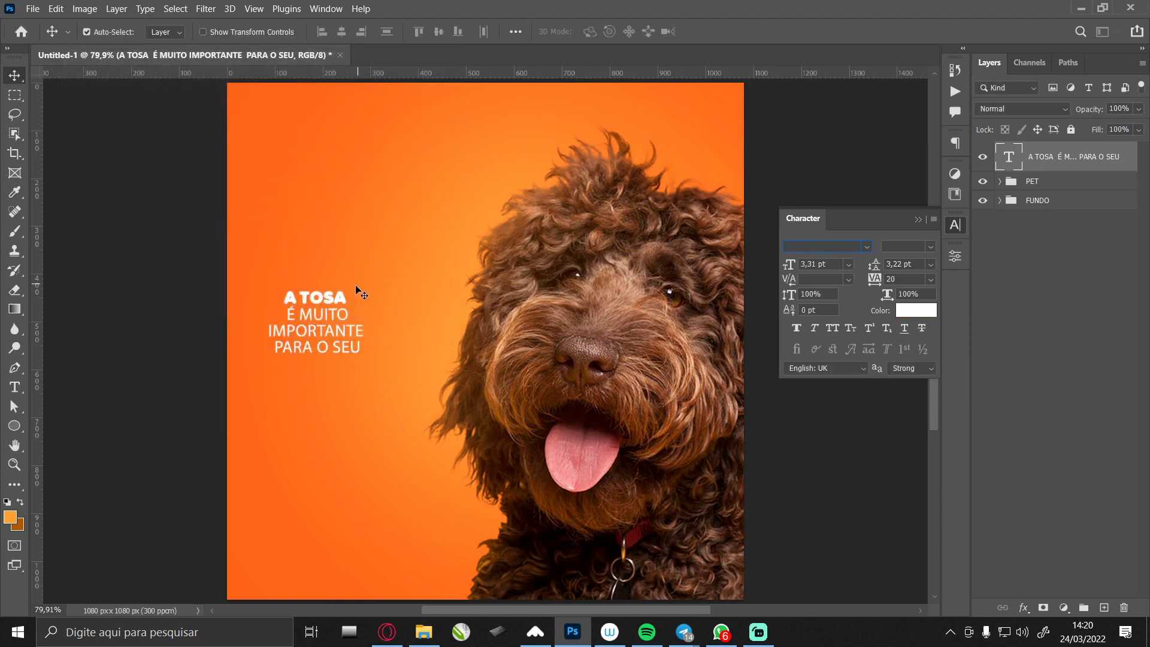
{"action": "mouse_move", "coordinate": [332, 296]}
{"action": "left_mouse_down"}
{"action": "mouse_move", "coordinate": [375, 237]}
{"action": "mouse_move", "coordinate": [353, 279]}
{"action": "left_mouse_up"}
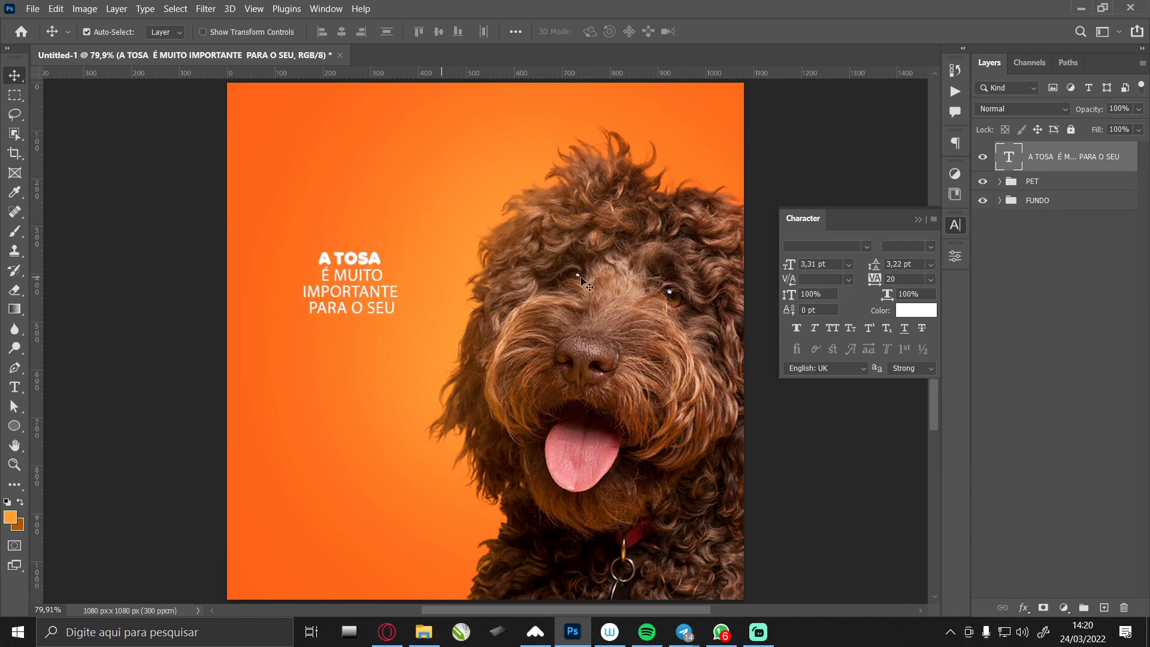
Set the headline font to Cal Sans SemiBold.
{"action": "type", "text": "CAL"}
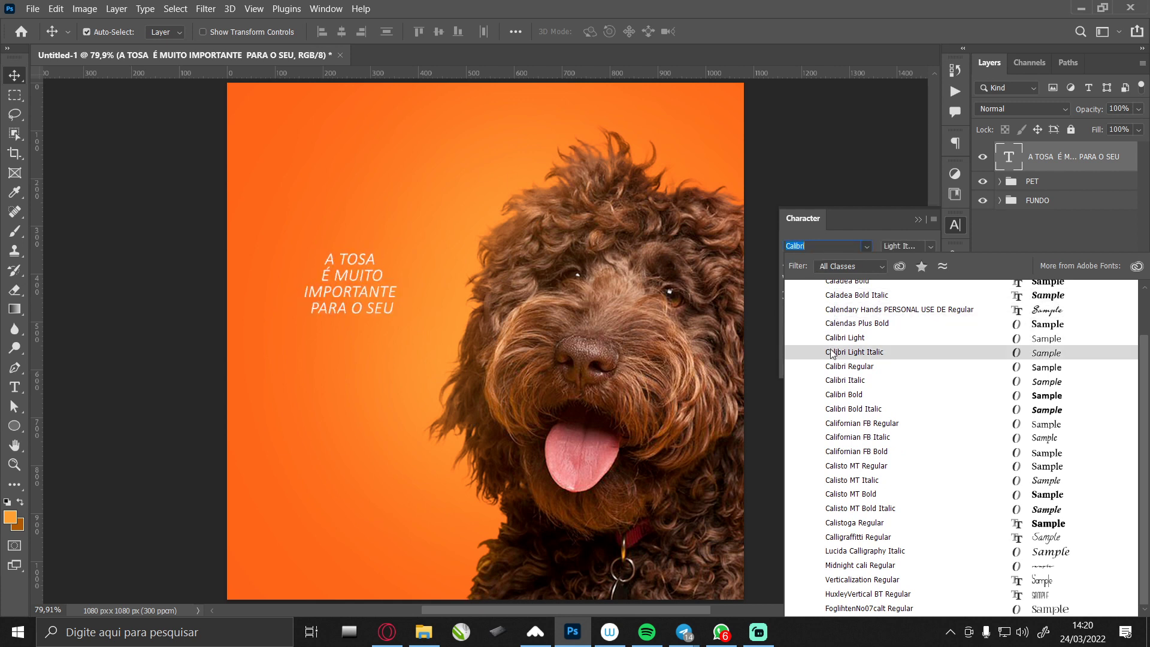
{"action": "left_click", "coordinate": [921, 265]}
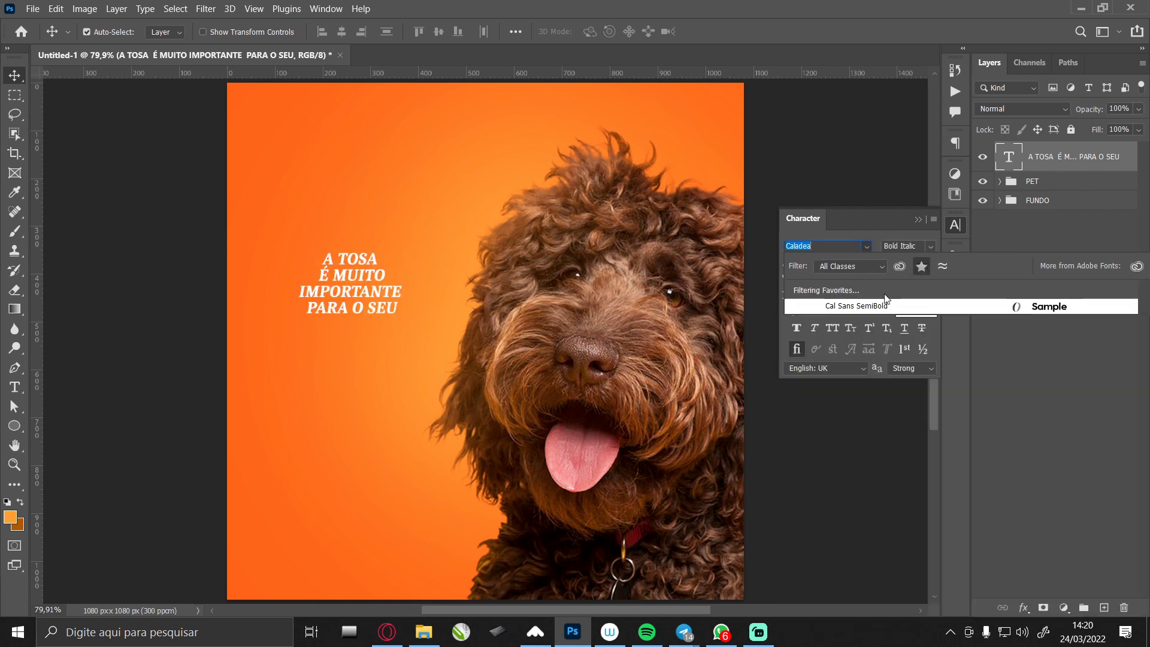
{"action": "left_click", "coordinate": [848, 304]}
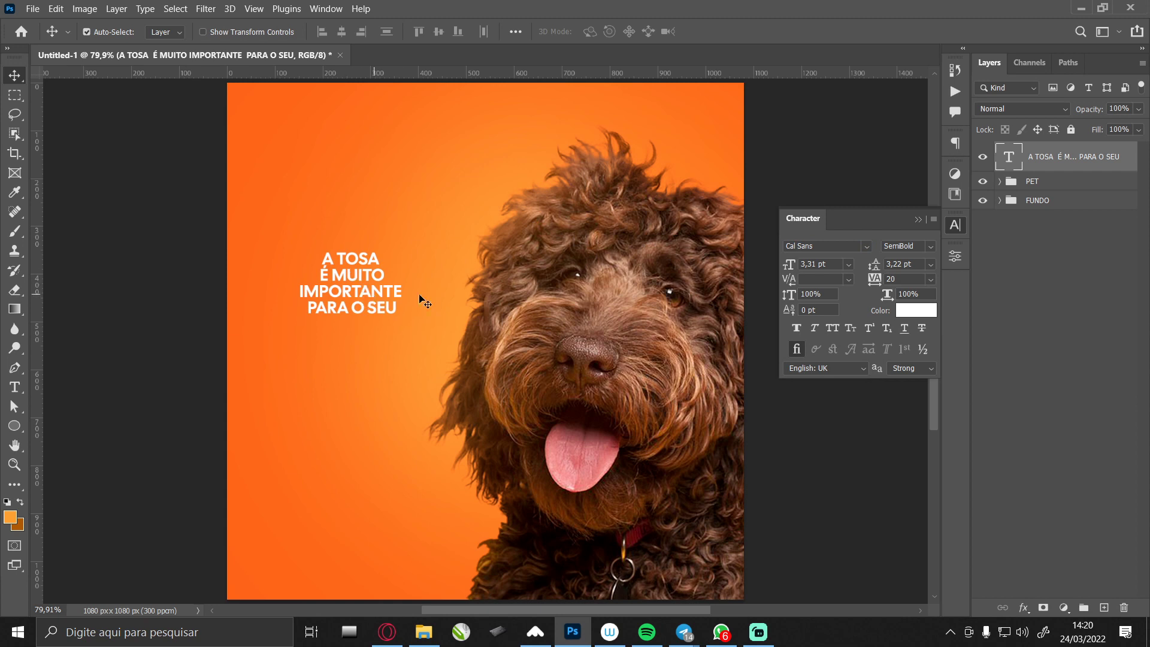
{"action": "left_click", "coordinate": [808, 248]}
{"action": "type", "text": "OPE"}
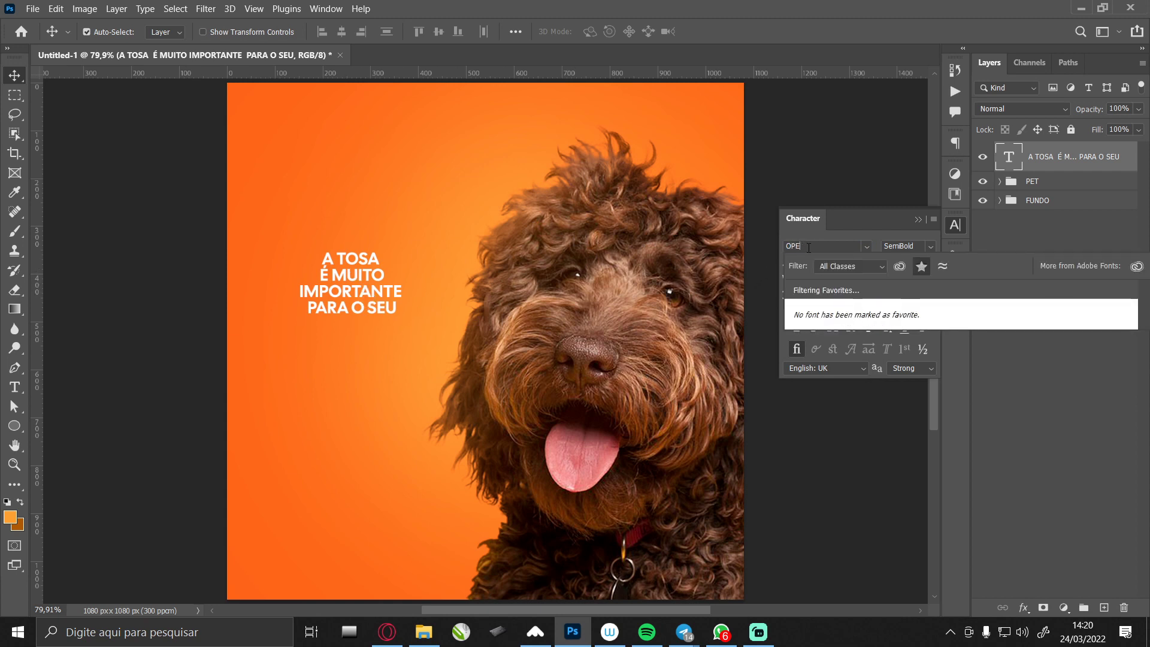
{"action": "key", "text": "BackSpace"}
{"action": "key", "text": "BackSpace"}
{"action": "key", "text": "BackSpace"}
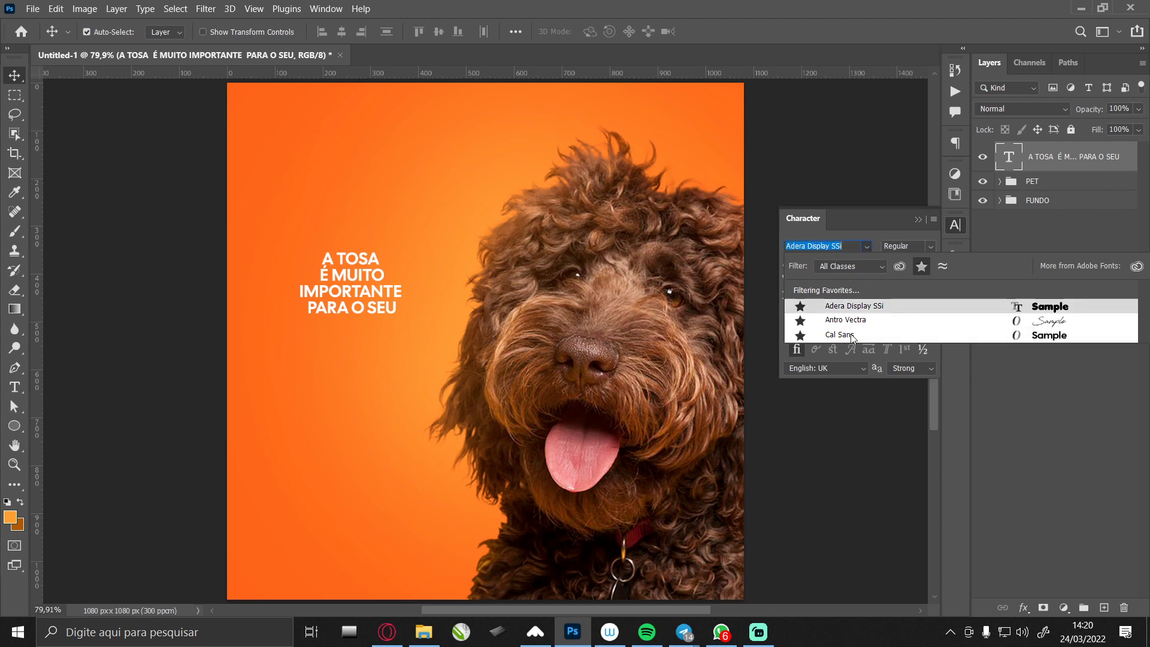
{"action": "left_click", "coordinate": [833, 335]}
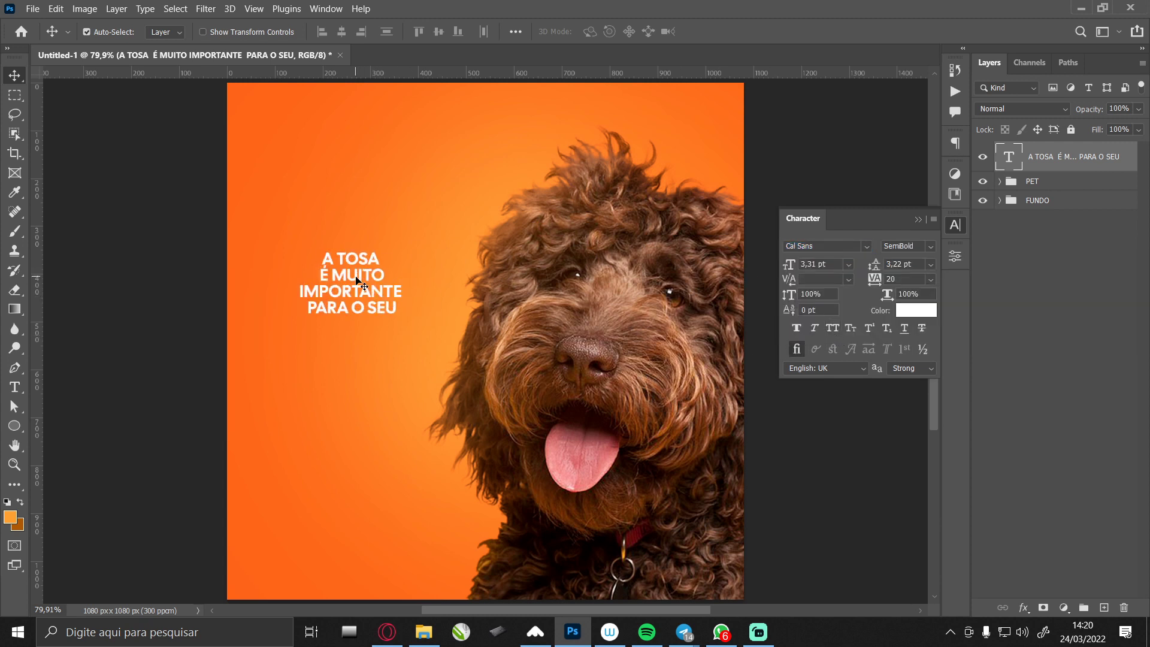
Nudge the headline up and scale it to about 170%.
{"action": "left_click_drag", "start_coordinate": [363, 279], "coordinate": [367, 266]}
{"action": "key", "text": "ctrl+t"}
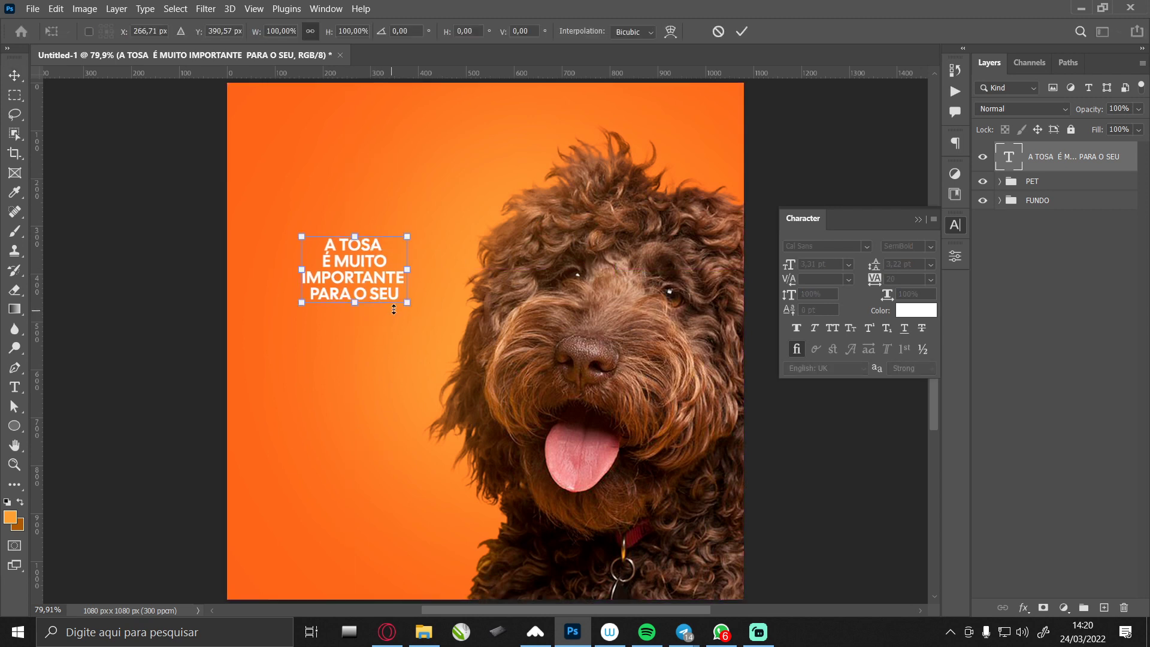
{"action": "left_click_drag", "start_coordinate": [405, 301], "coordinate": [444, 326]}
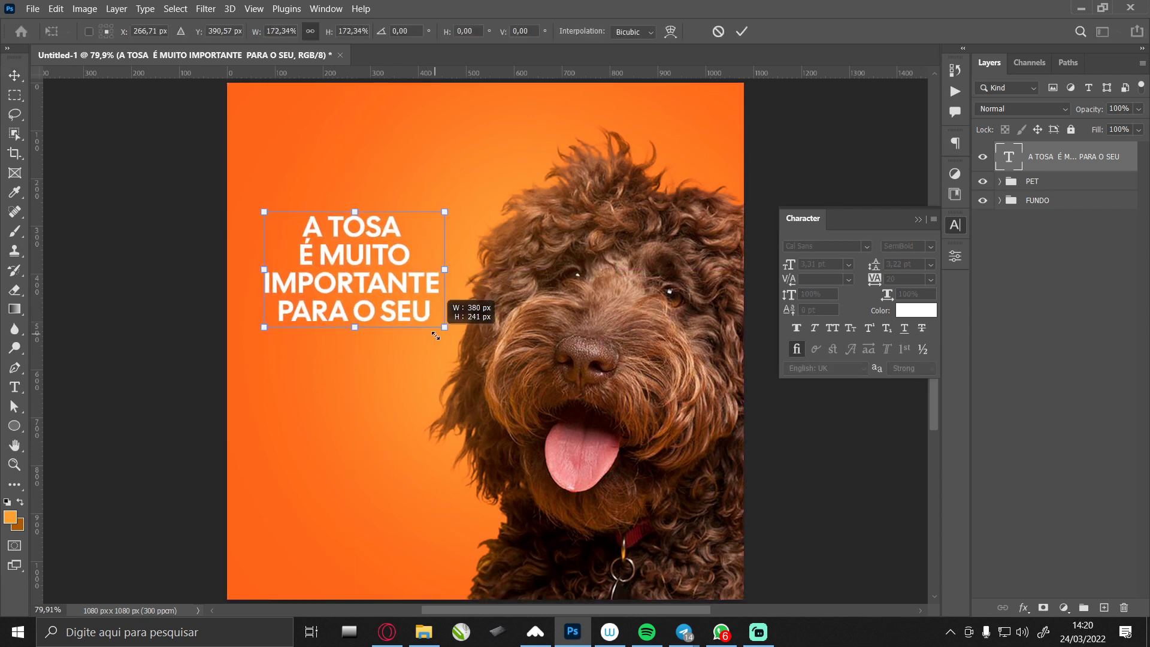
{"action": "key", "text": "Return"}
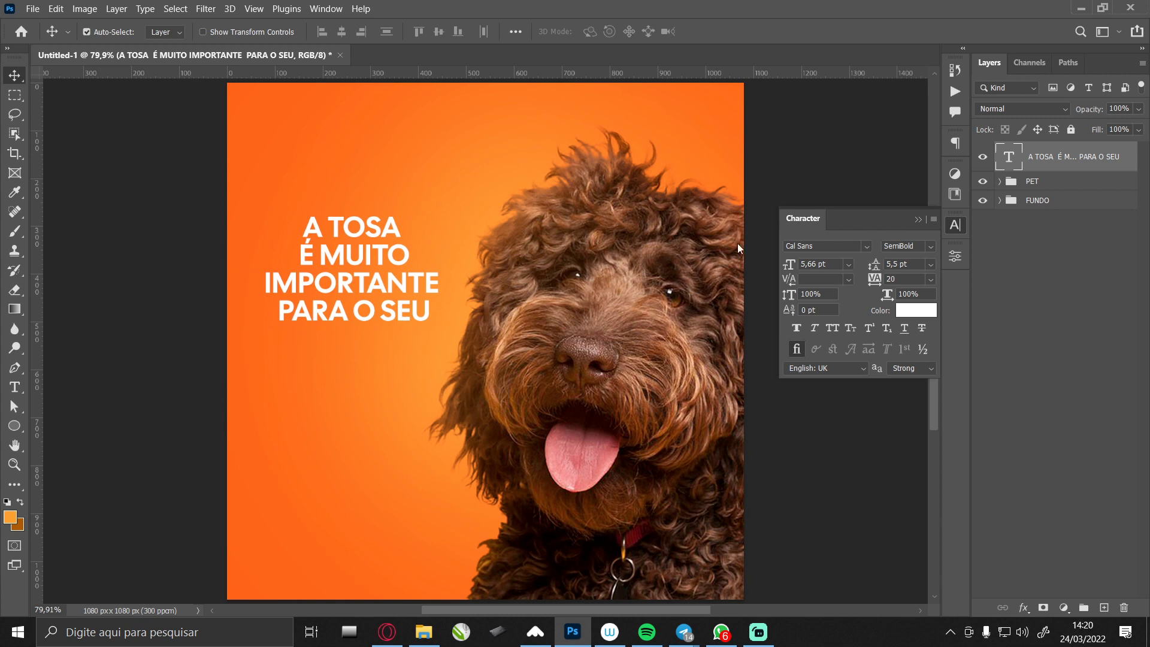
Left-align the headline, move it about 107 px left, and shrink it to about 97%.
{"action": "left_click", "coordinate": [954, 143]}
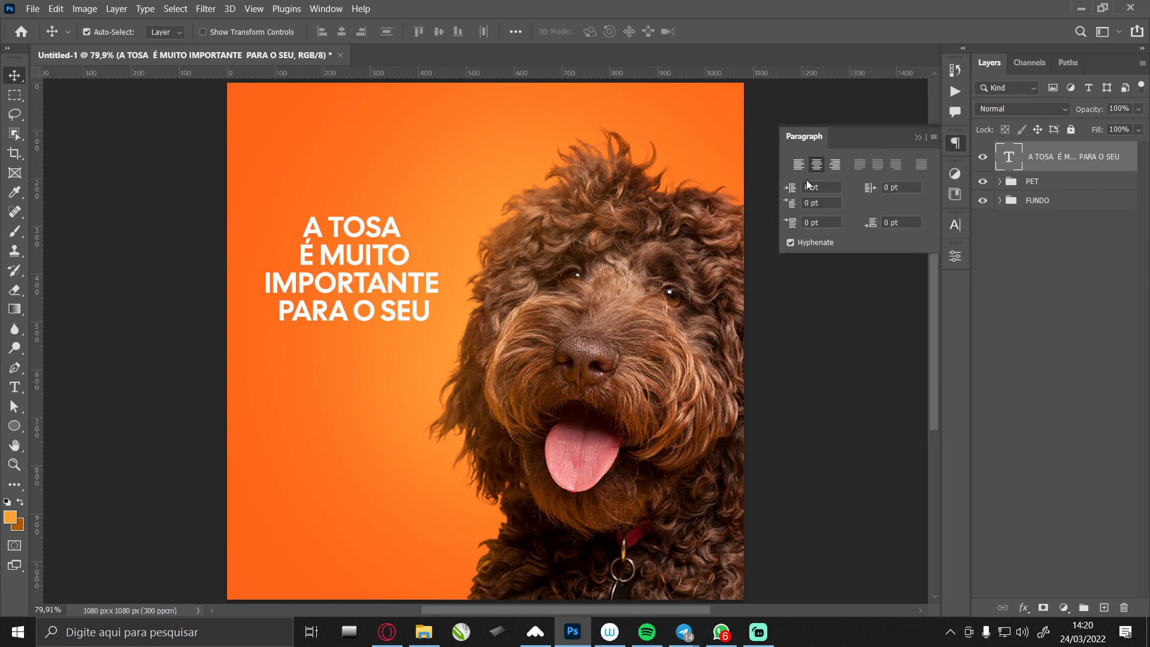
{"action": "left_click", "coordinate": [798, 165]}
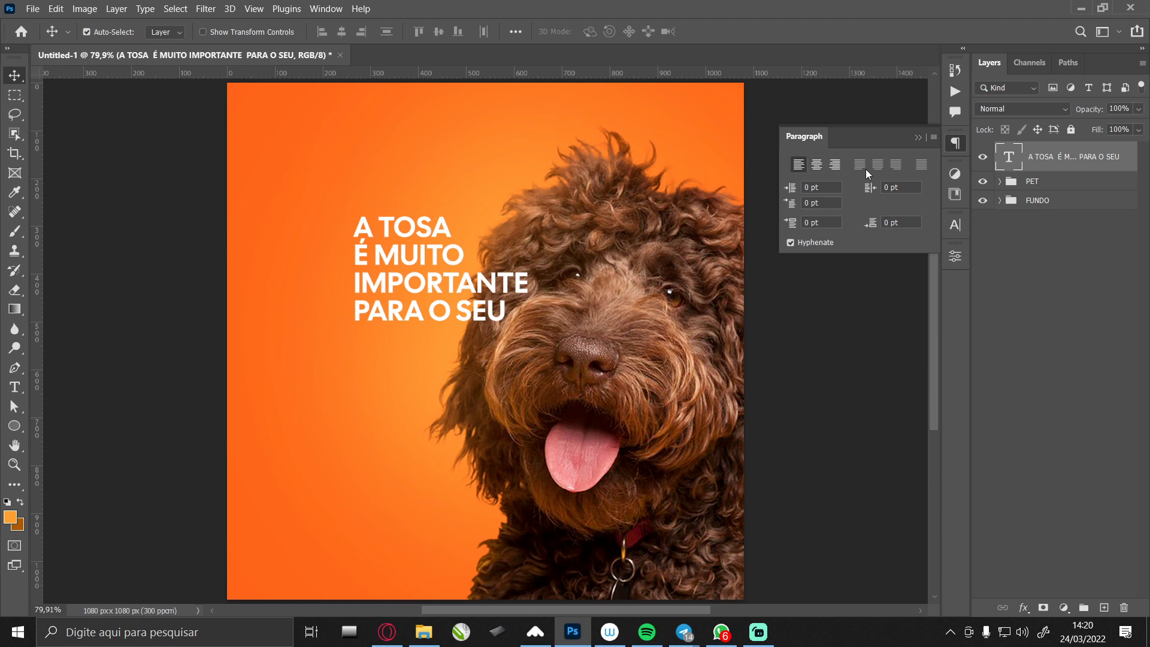
{"action": "left_click", "coordinate": [955, 146]}
{"action": "left_click_drag", "start_coordinate": [411, 258], "coordinate": [347, 280]}
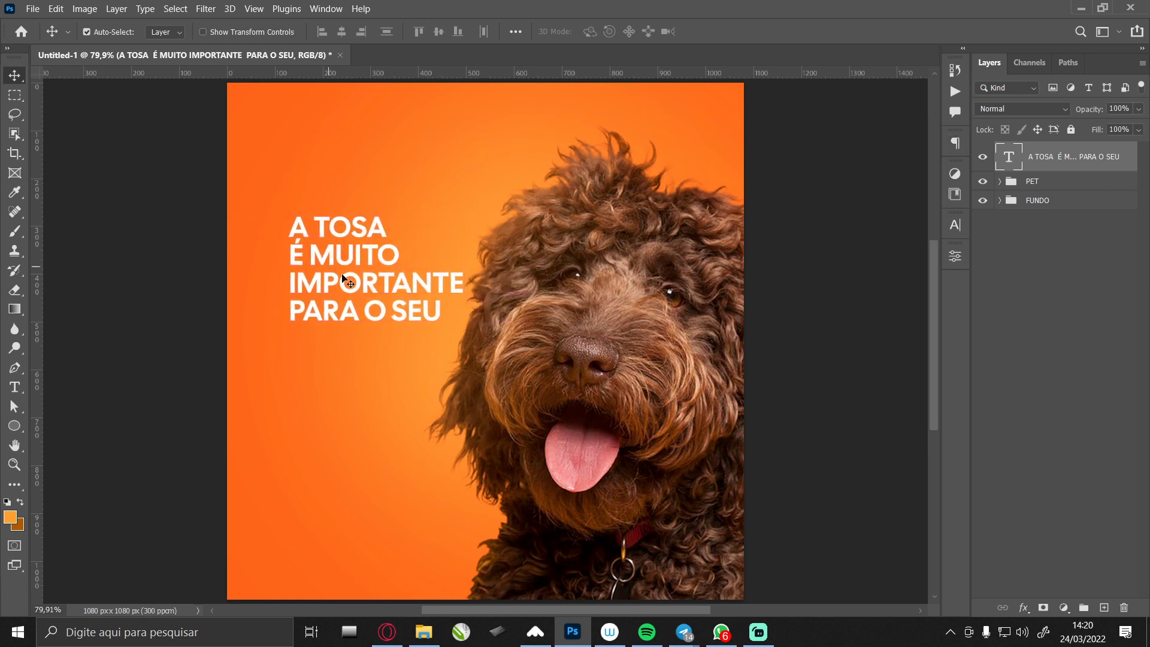
{"action": "key", "text": "ctrl+t"}
{"action": "left_click_drag", "start_coordinate": [467, 326], "coordinate": [443, 309]}
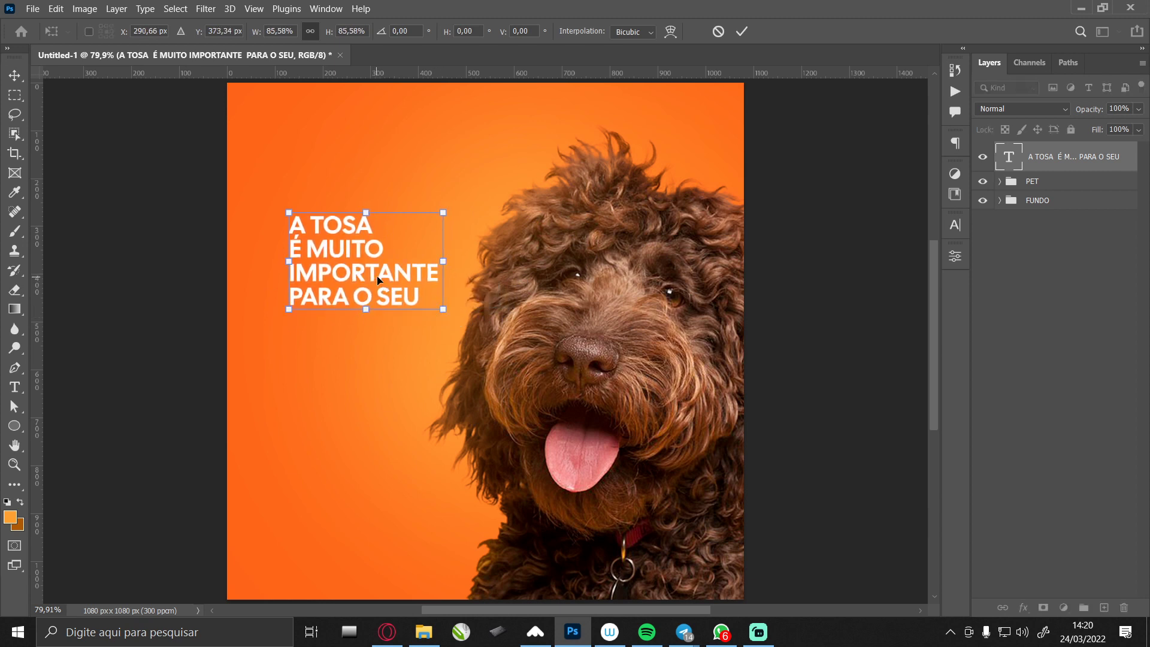
{"action": "left_click_drag", "start_coordinate": [377, 280], "coordinate": [371, 280]}
{"action": "key", "text": "Return"}
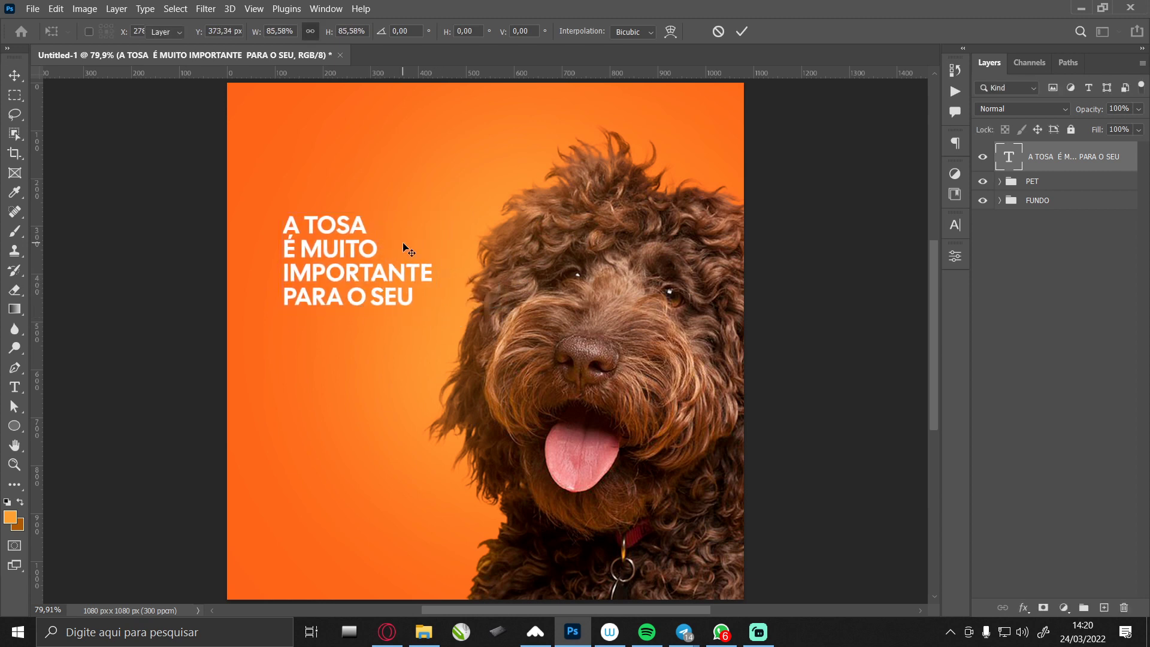
Increase the headline's leading with Alt+Down and its tracking with Alt+Right.
{"action": "double_click", "coordinate": [379, 297]}
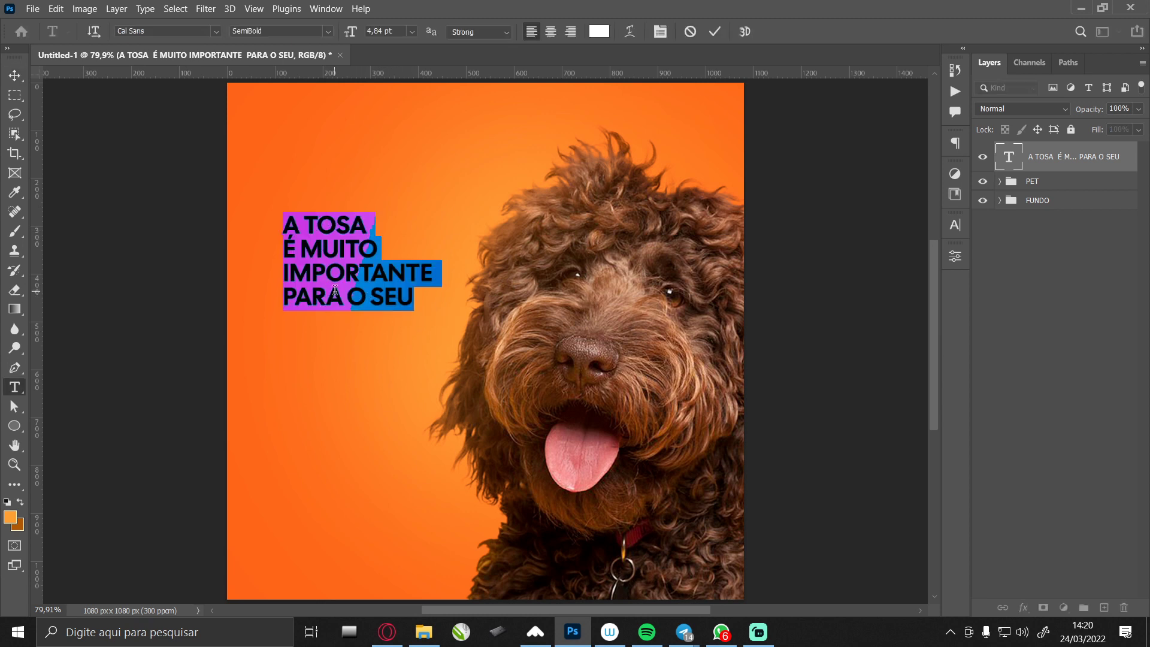
{"action": "key", "text": "alt+Down"}
{"action": "key", "text": "alt+Down"}
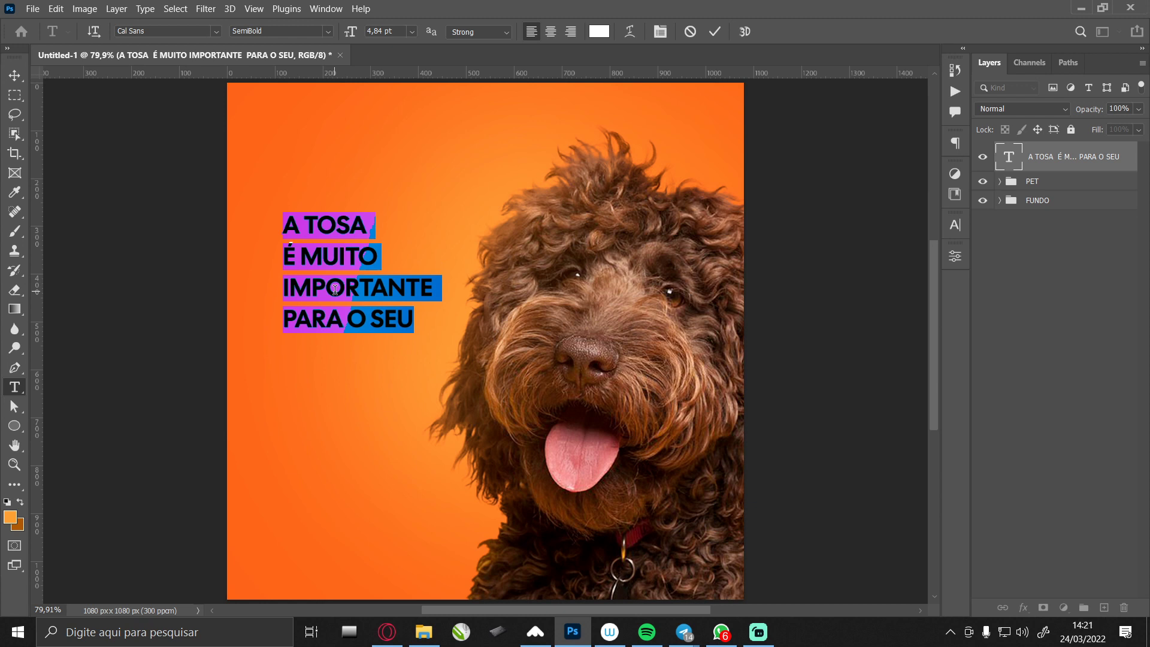
{"action": "left_click", "coordinate": [26, 74]}
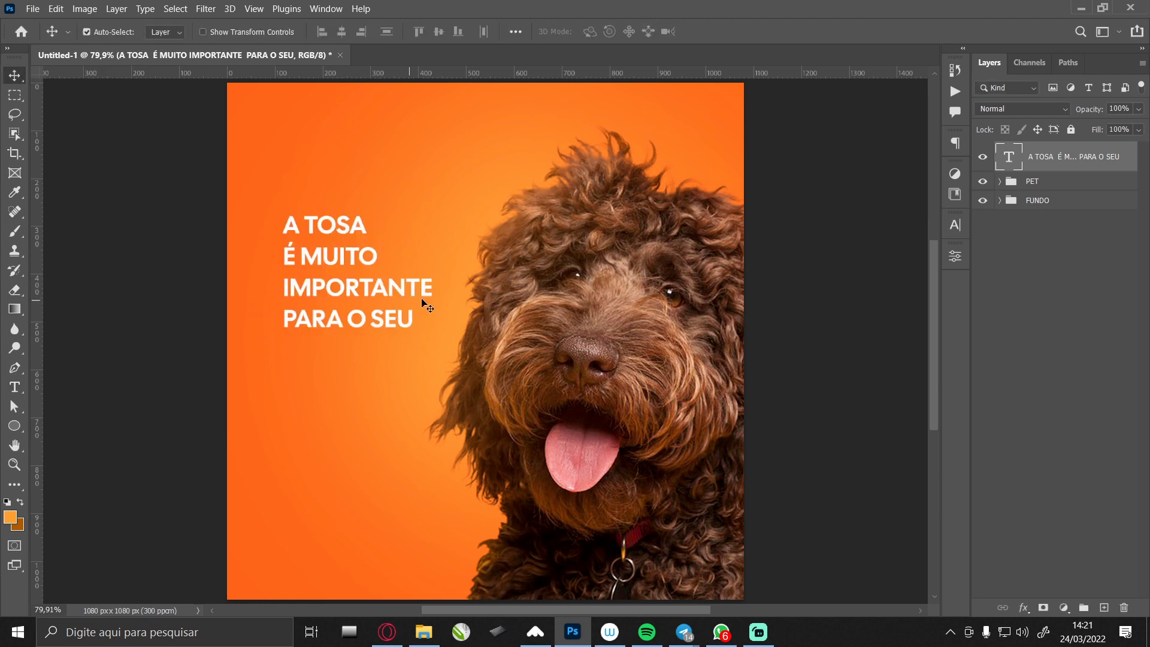
{"action": "double_click", "coordinate": [370, 286]}
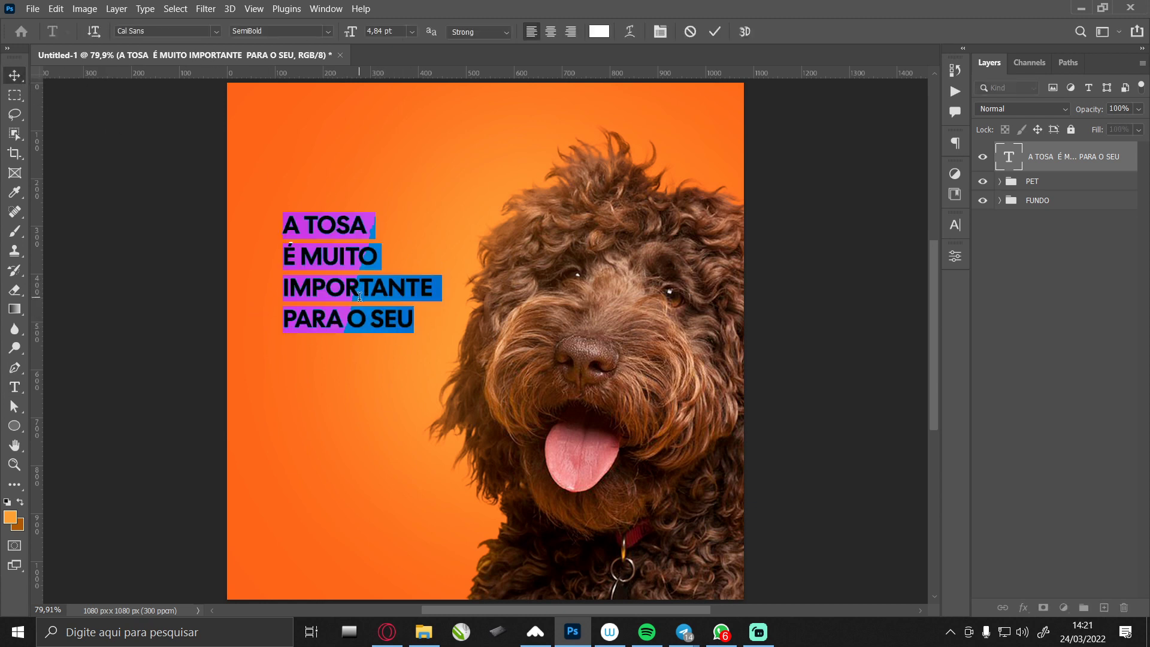
{"action": "key", "text": "alt+Right"}
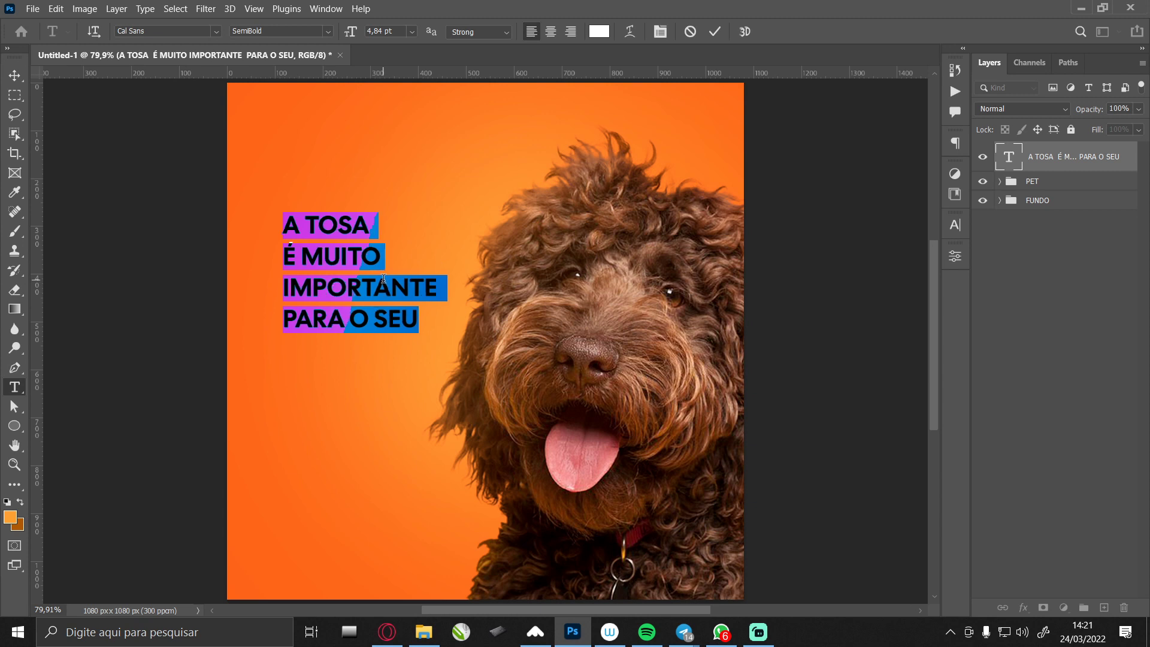
{"action": "left_click", "coordinate": [26, 75]}
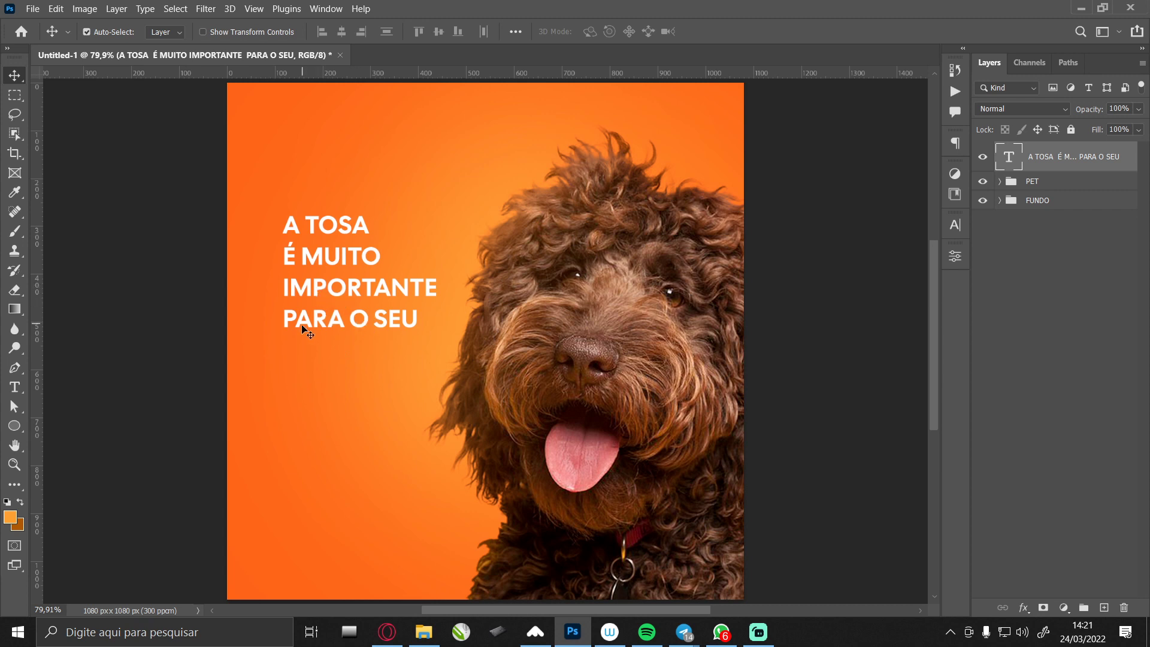
Duplicate the headline below itself and change the copy's text to 'Pet'.
{"action": "left_click_drag", "start_coordinate": [323, 283], "coordinate": [318, 430]}
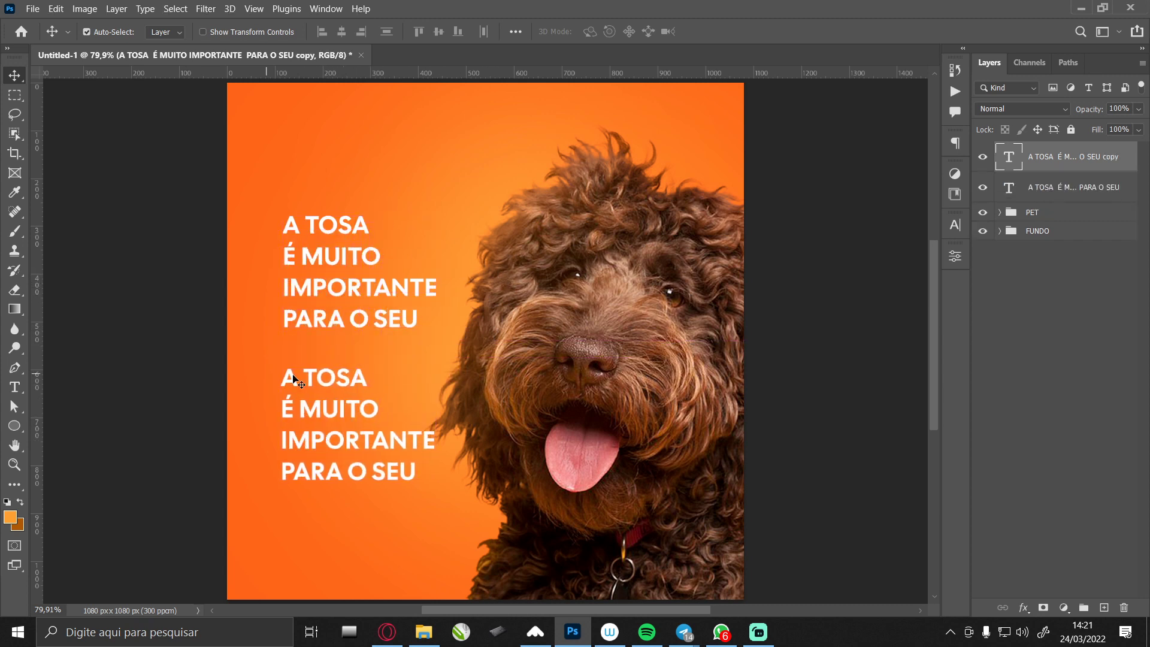
{"action": "key", "text": "Right"}
{"action": "key", "text": "Right"}
{"action": "key", "text": "Right"}
{"action": "double_click", "coordinate": [308, 419]}
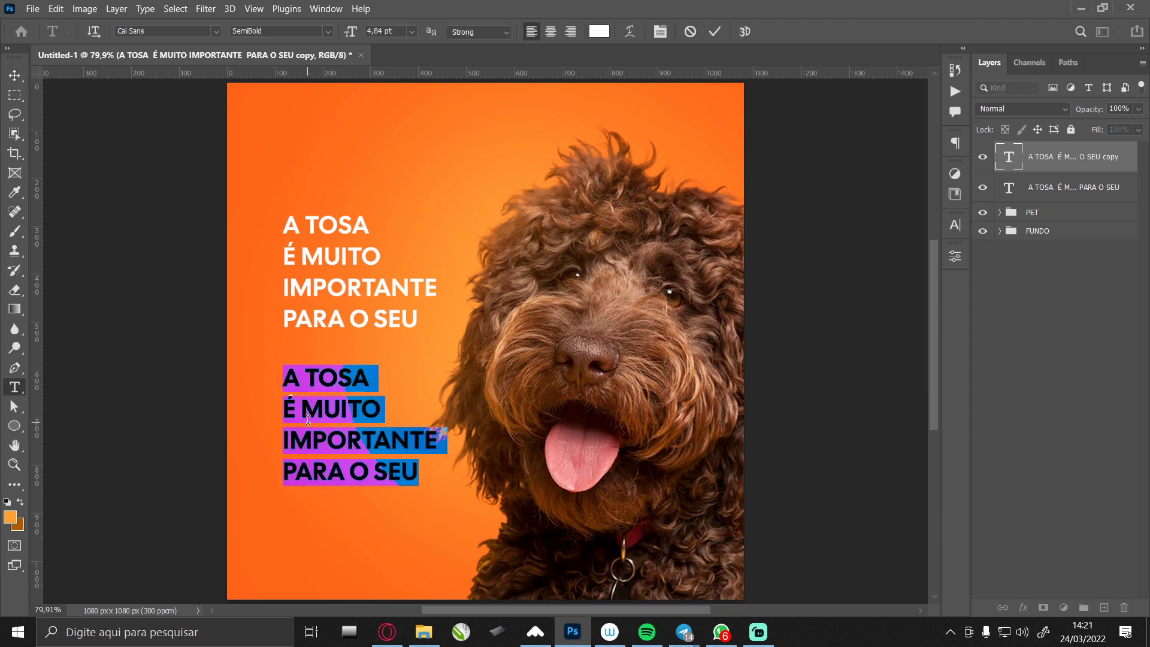
{"action": "type", "text": "pET"}
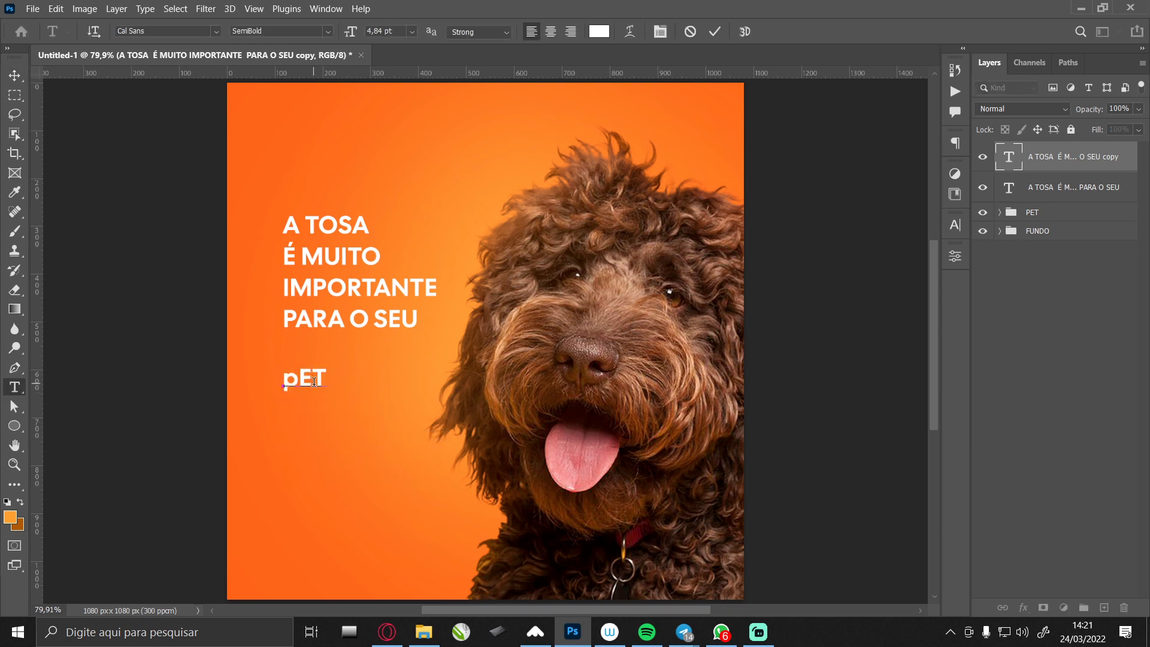
{"action": "key", "text": "BackSpace"}
{"action": "key", "text": "BackSpace"}
{"action": "type", "text": "et"}
{"action": "left_click", "coordinate": [14, 75]}
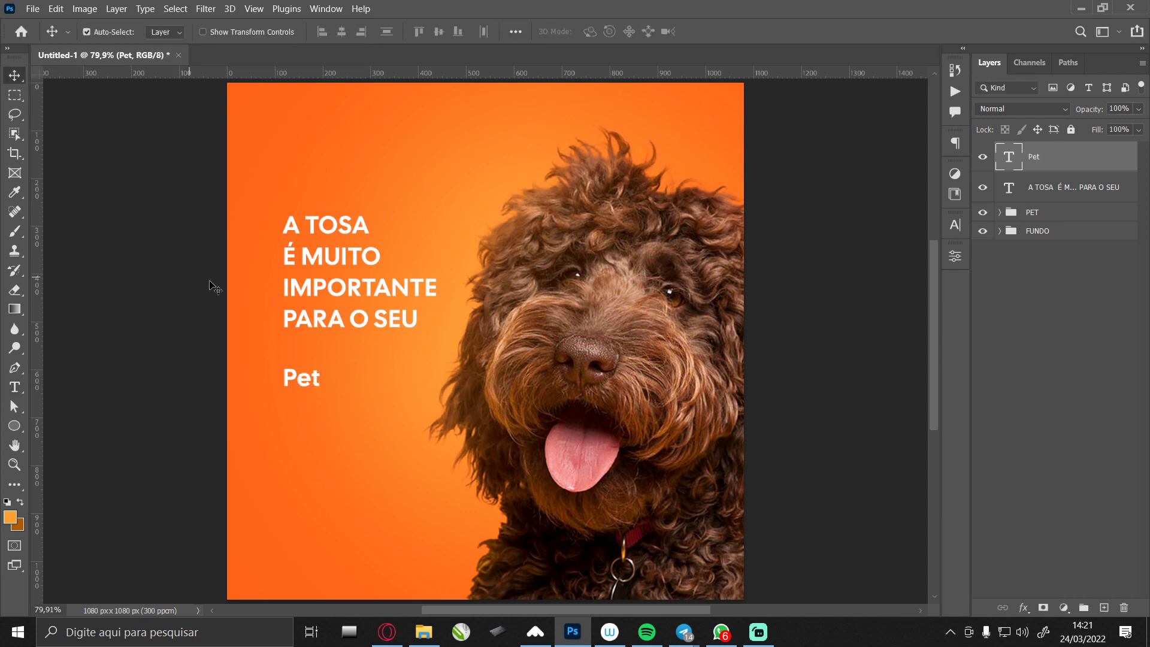
Scale 'Pet' to about 334% and align it under the headline's left edge.
{"action": "key", "text": "ctrl+t"}
{"action": "left_click_drag", "start_coordinate": [320, 399], "coordinate": [412, 462]}
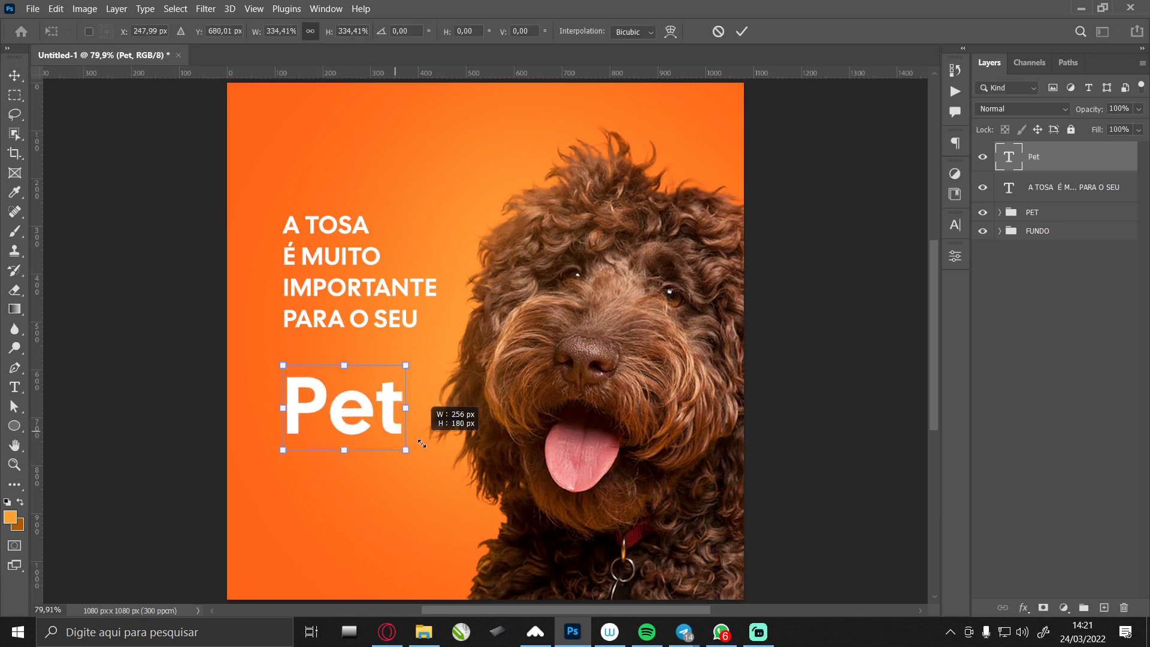
{"action": "key", "text": "Return"}
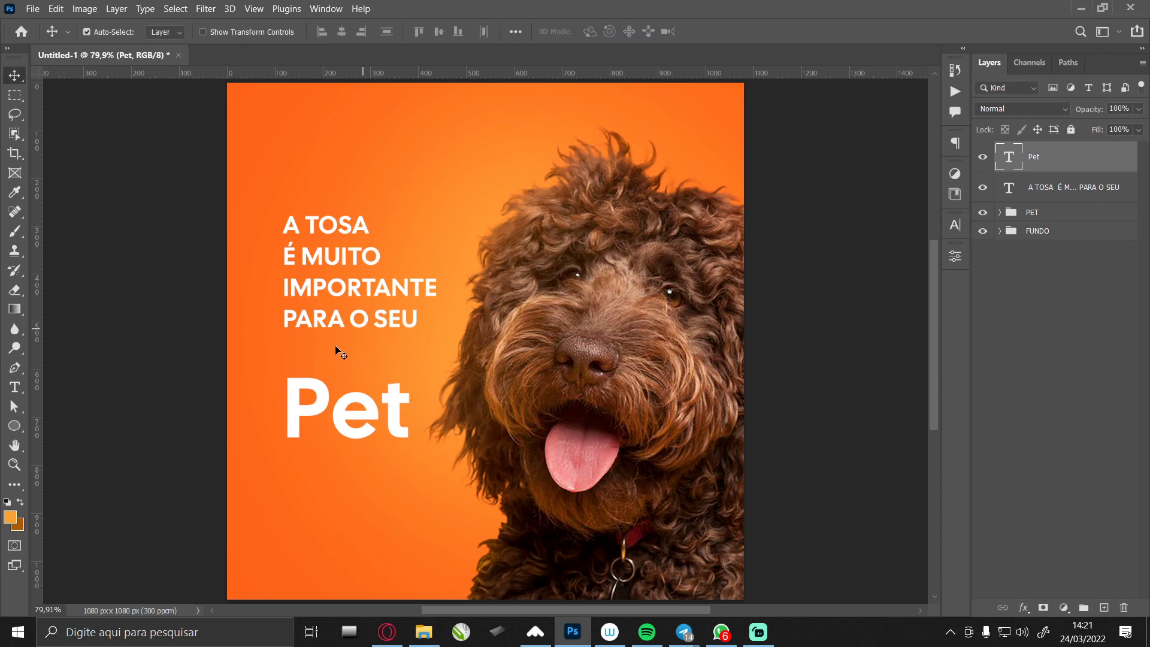
{"action": "left_click_drag", "start_coordinate": [341, 417], "coordinate": [335, 401]}
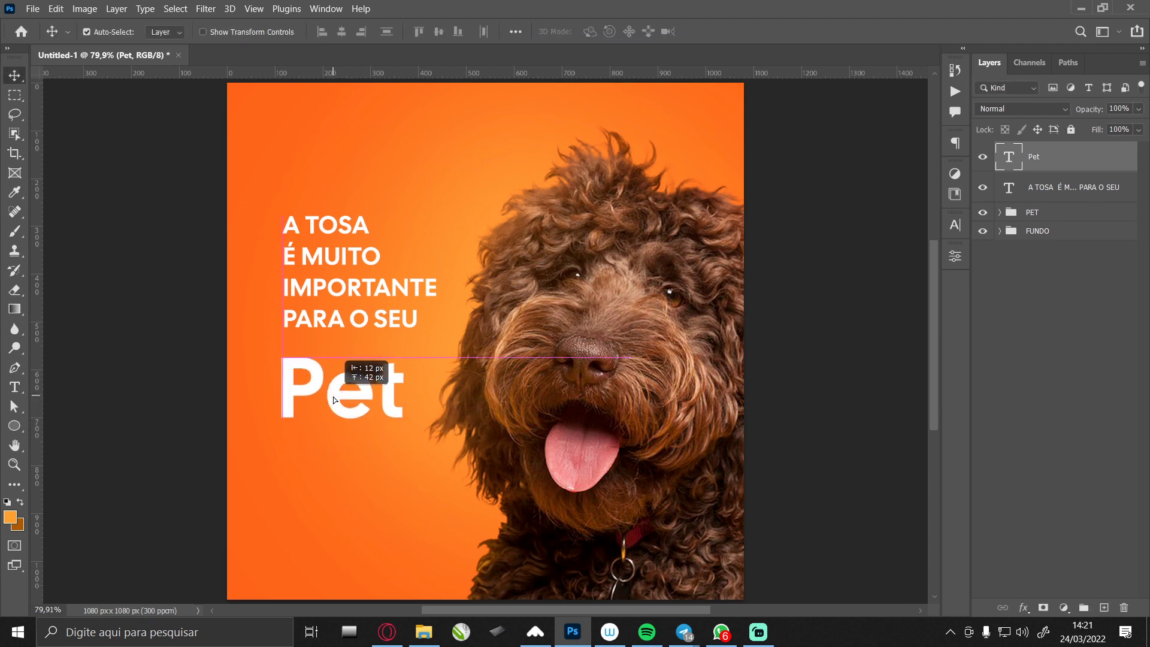
{"action": "left_click_drag", "start_coordinate": [335, 400], "coordinate": [337, 401]}
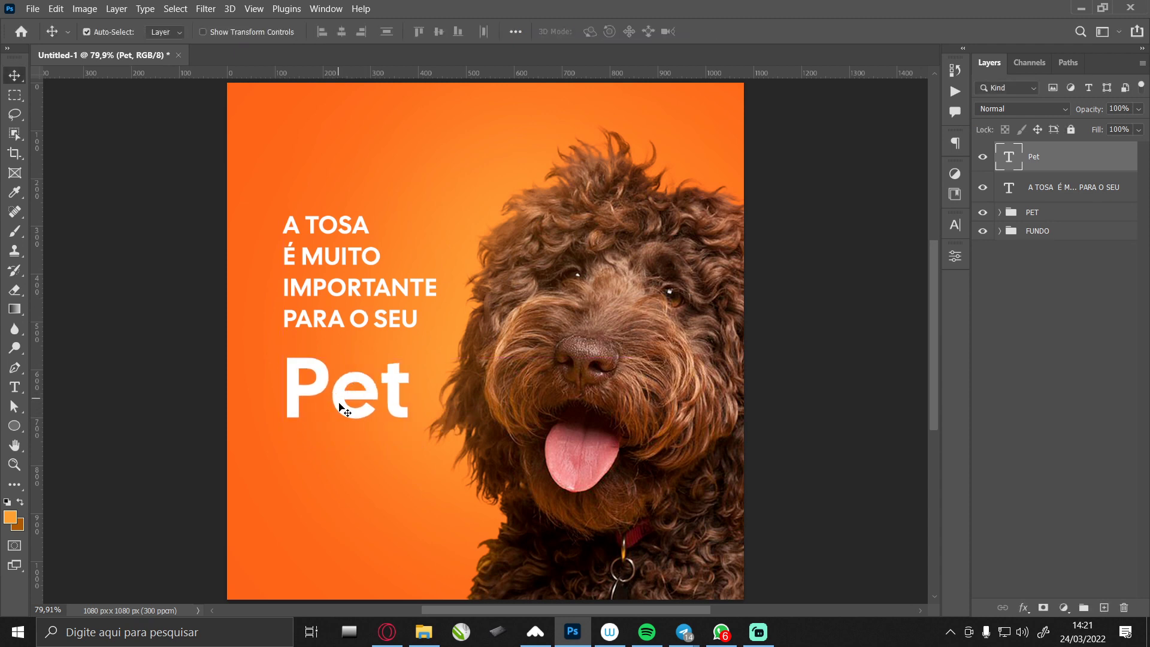
Set 'Pet' in Adera Display SSi and tighten the spacing between its letters.
{"action": "left_click", "coordinate": [953, 225]}
{"action": "left_click", "coordinate": [869, 248]}
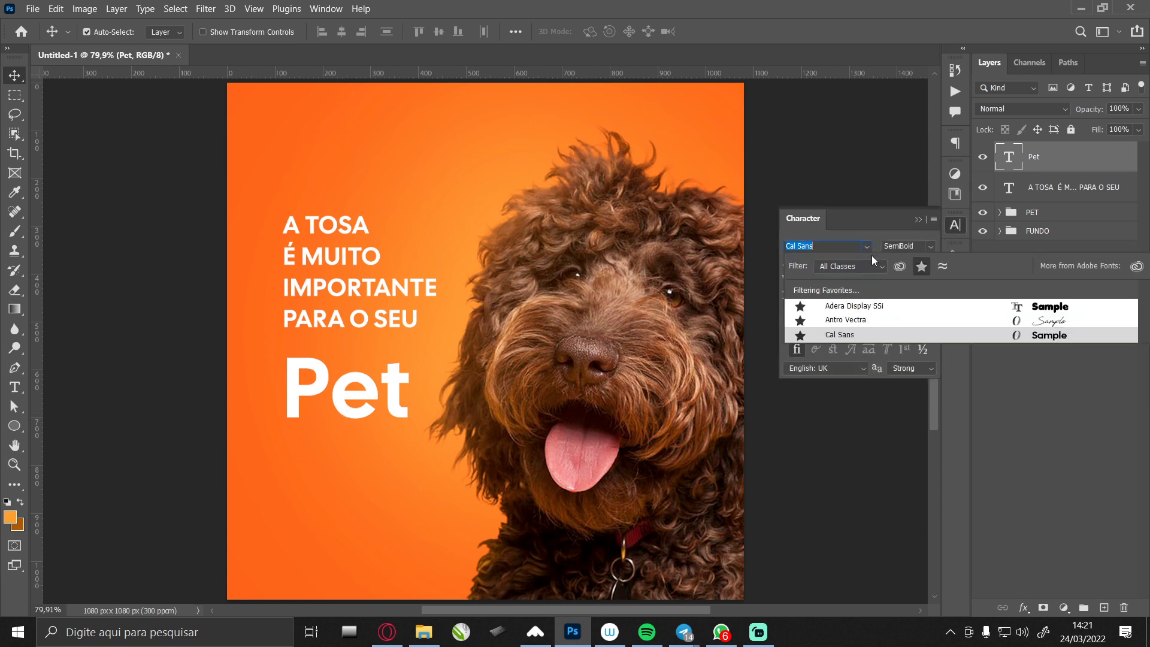
{"action": "left_click", "coordinate": [840, 310]}
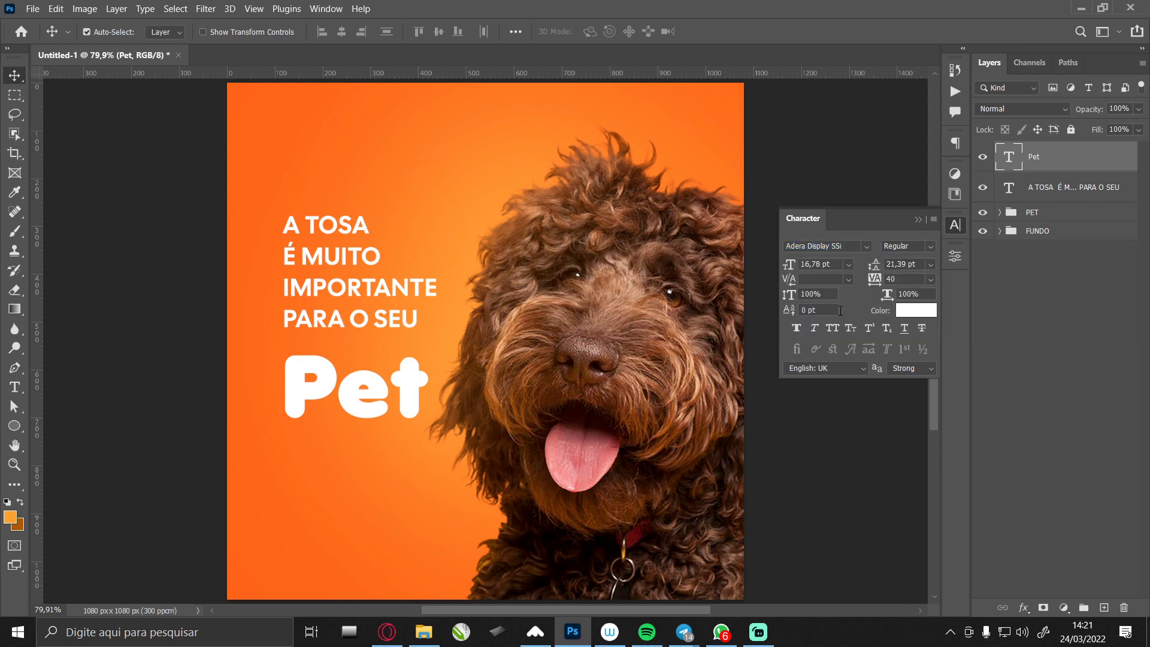
{"action": "left_click", "coordinate": [953, 227]}
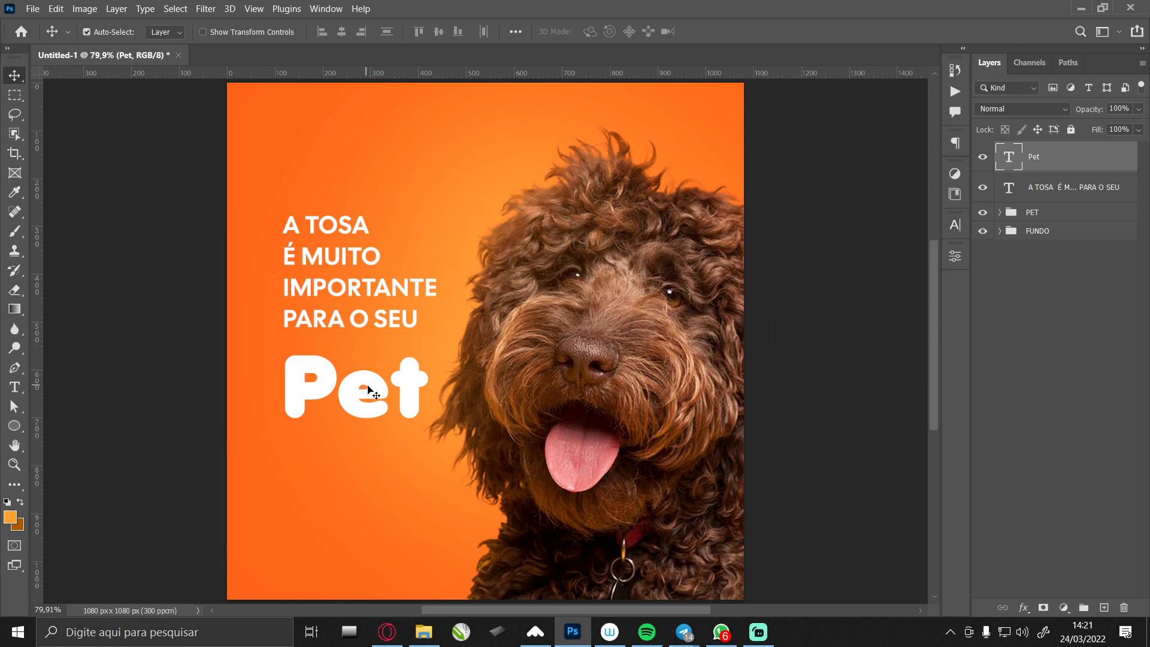
{"action": "double_click", "coordinate": [383, 387]}
{"action": "left_click", "coordinate": [385, 356]}
{"action": "key", "text": "alt+Right"}
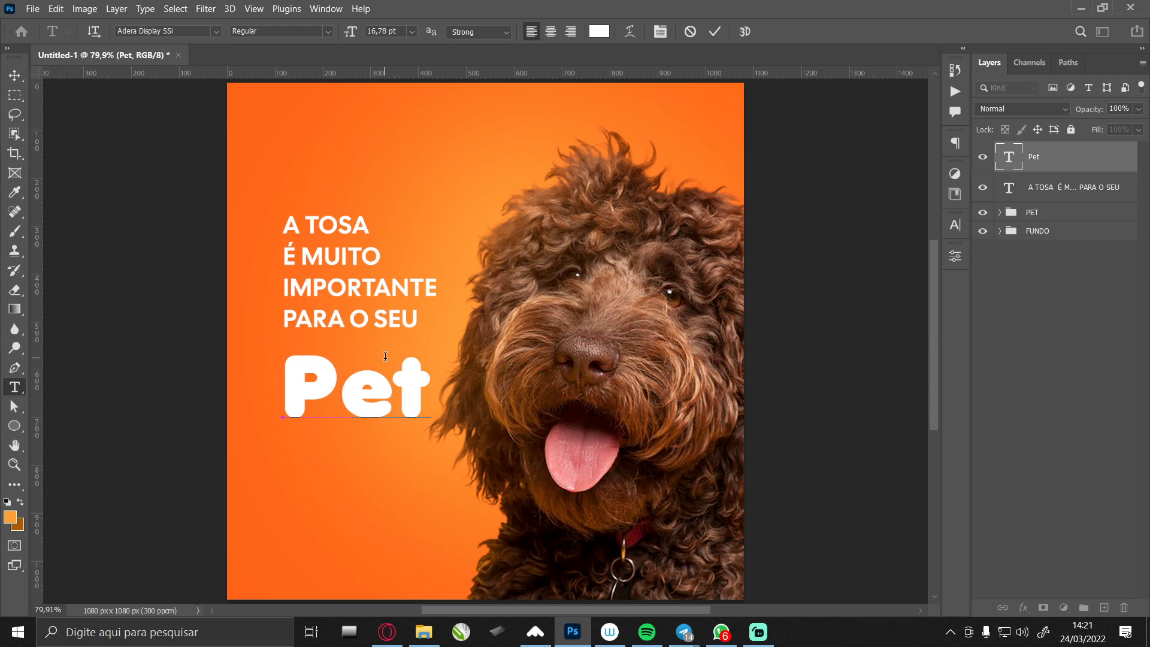
{"action": "key", "text": "alt+Left"}
{"action": "key", "text": "alt+Left"}
{"action": "key", "text": "Left"}
{"action": "key", "text": "alt+Left"}
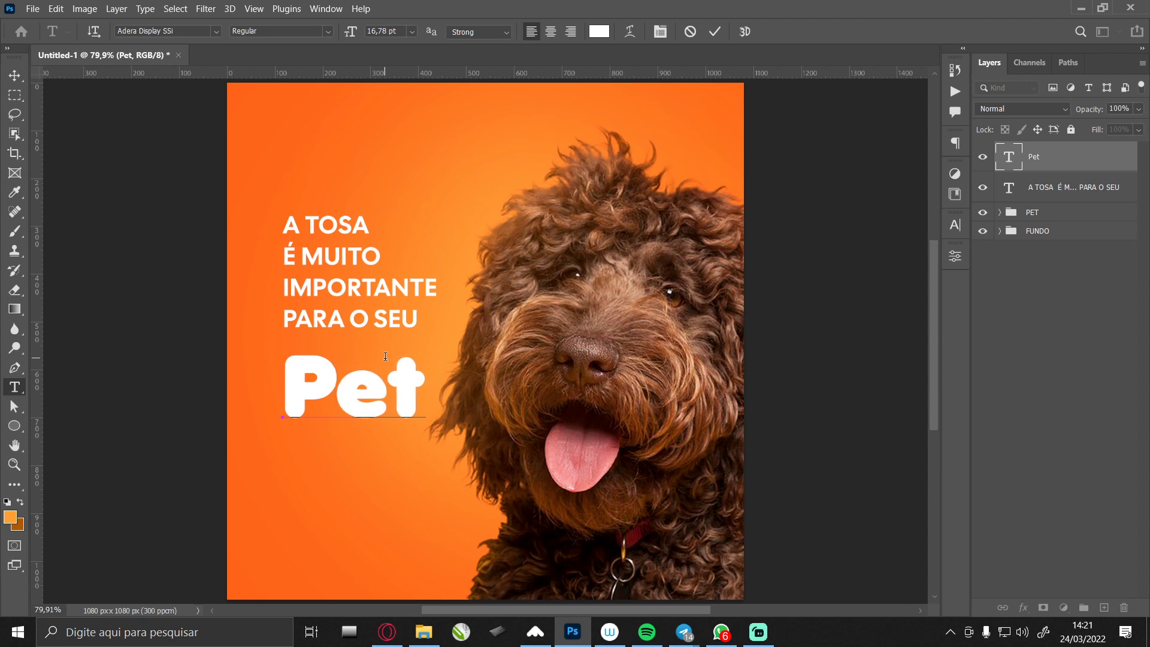
{"action": "left_click", "coordinate": [15, 78]}
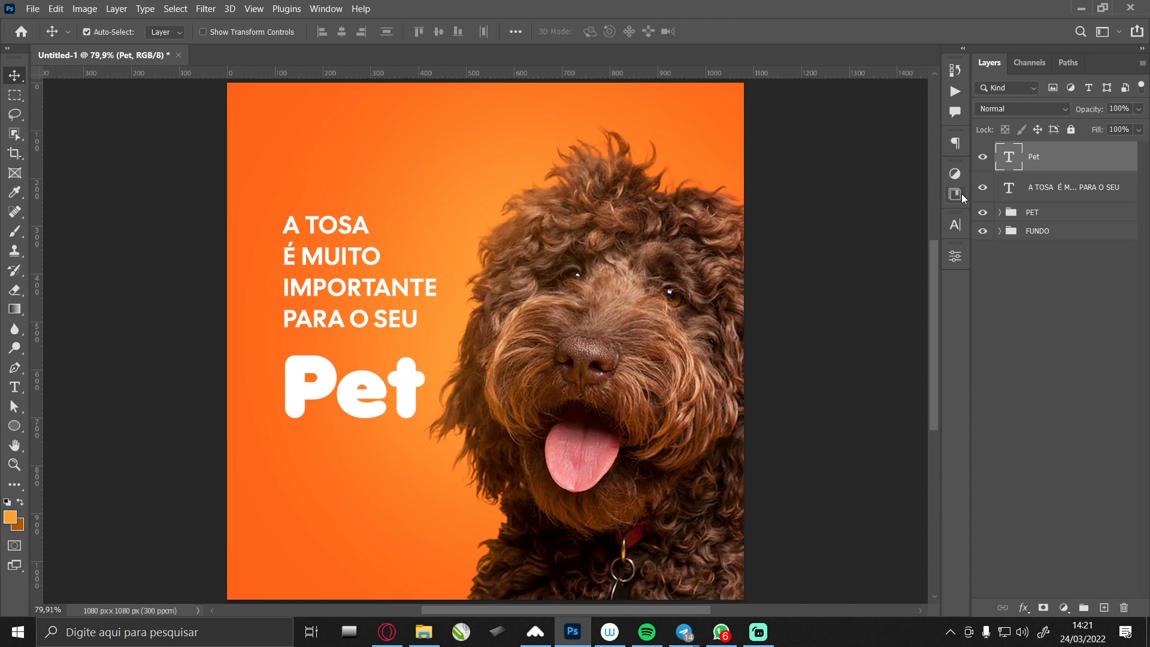
Colour 'Pet' bright yellow #ffde00.
{"action": "left_click", "coordinate": [955, 224]}
{"action": "left_click", "coordinate": [902, 312]}
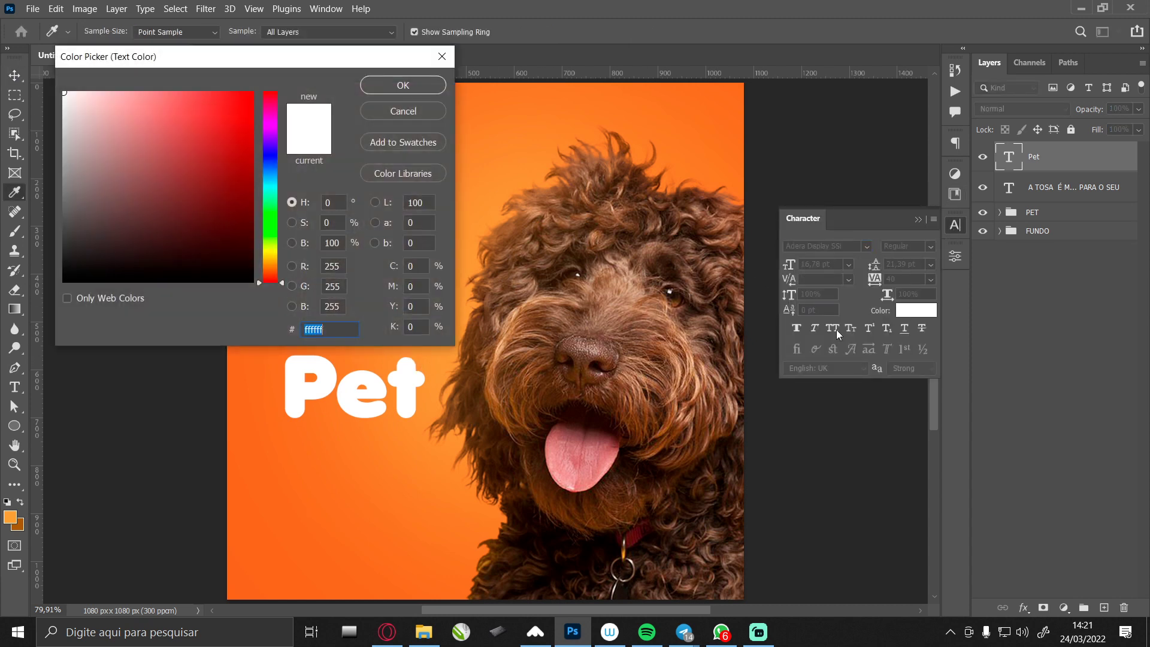
{"action": "left_click", "coordinate": [269, 254]}
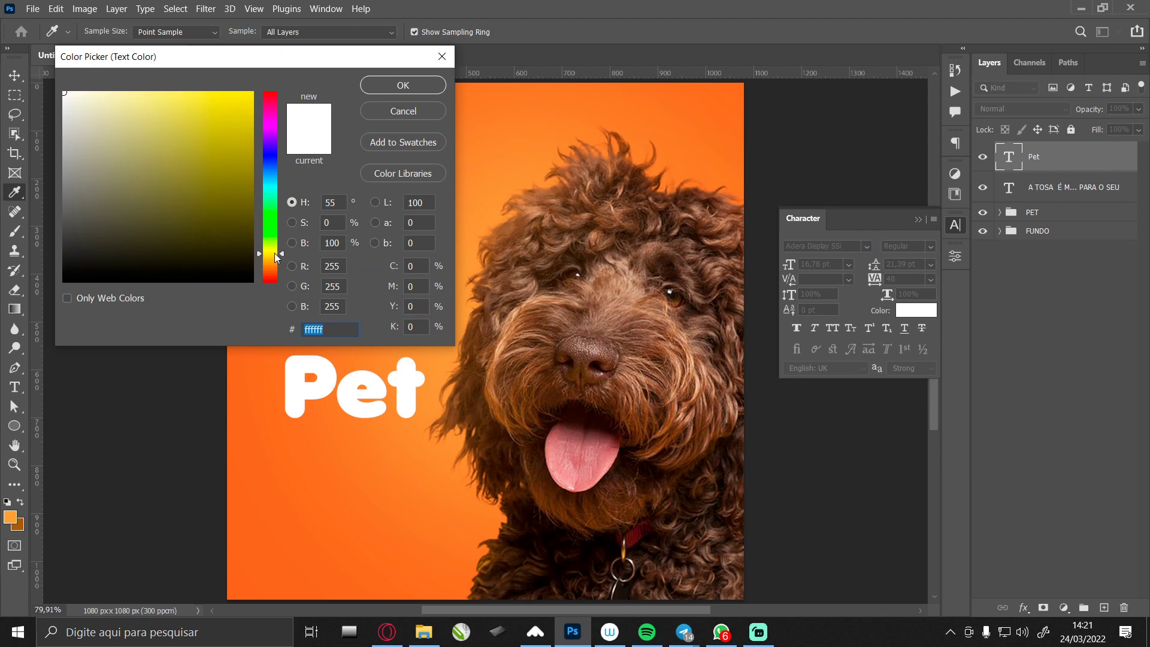
{"action": "left_click_drag", "start_coordinate": [219, 185], "coordinate": [252, 92]}
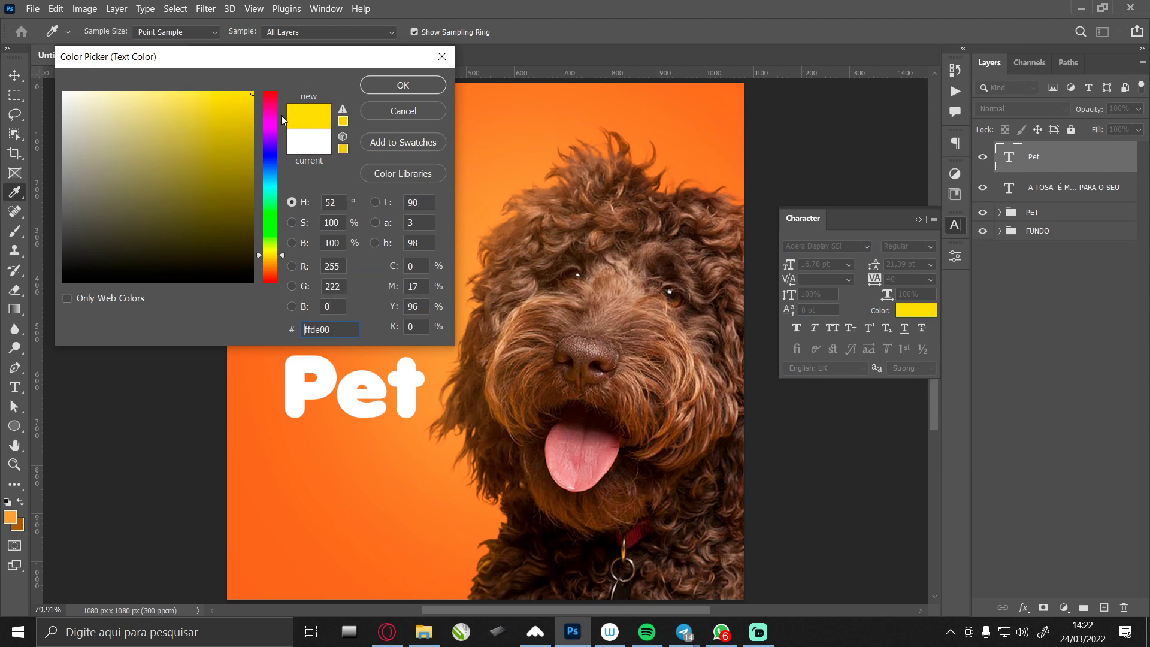
{"action": "left_click", "coordinate": [386, 87]}
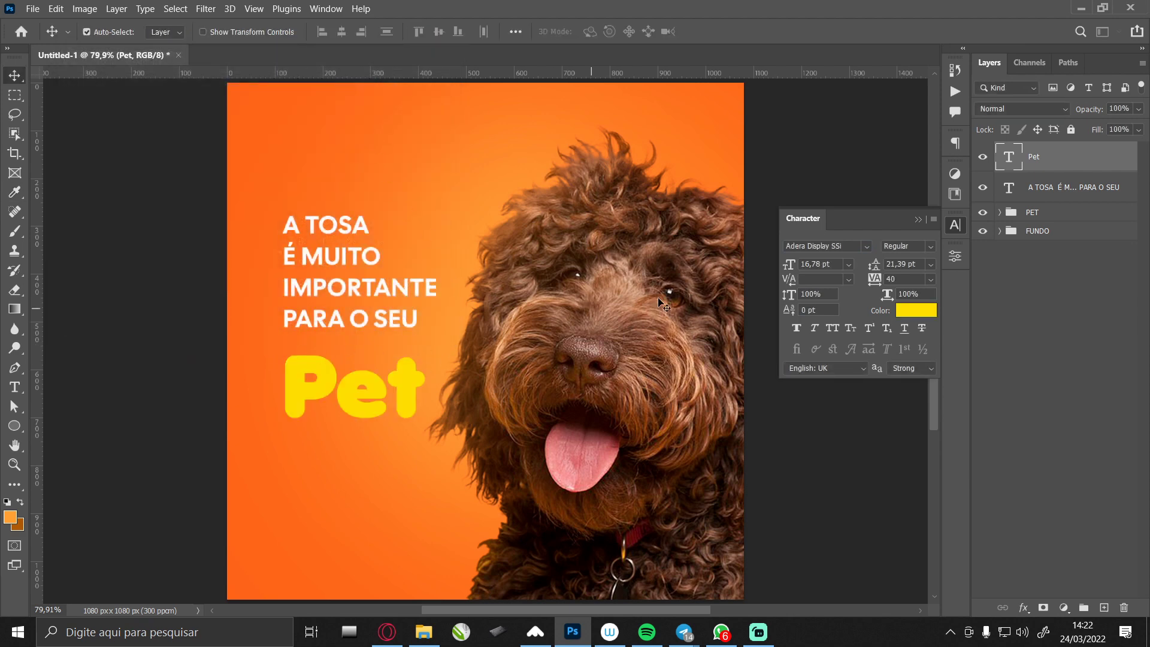
{"action": "left_click", "coordinate": [955, 226]}
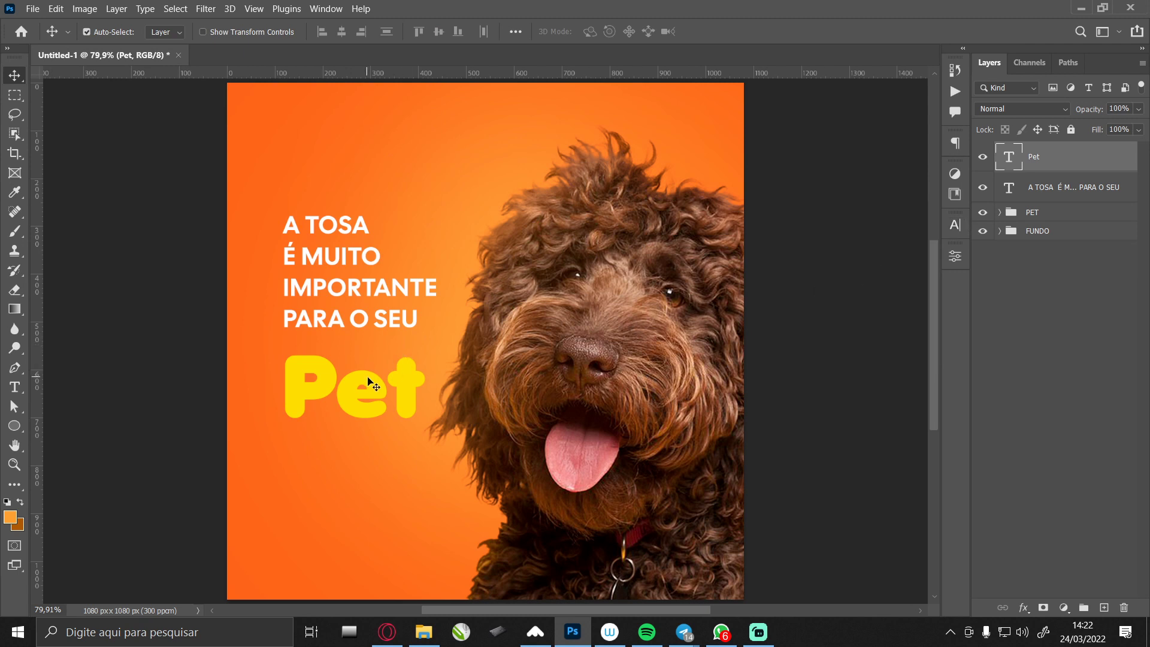
Add a vertical guide at the text's left edge, align the headline to it, and remove the horizontal guide.
{"action": "left_click_drag", "start_coordinate": [39, 300], "coordinate": [279, 282]}
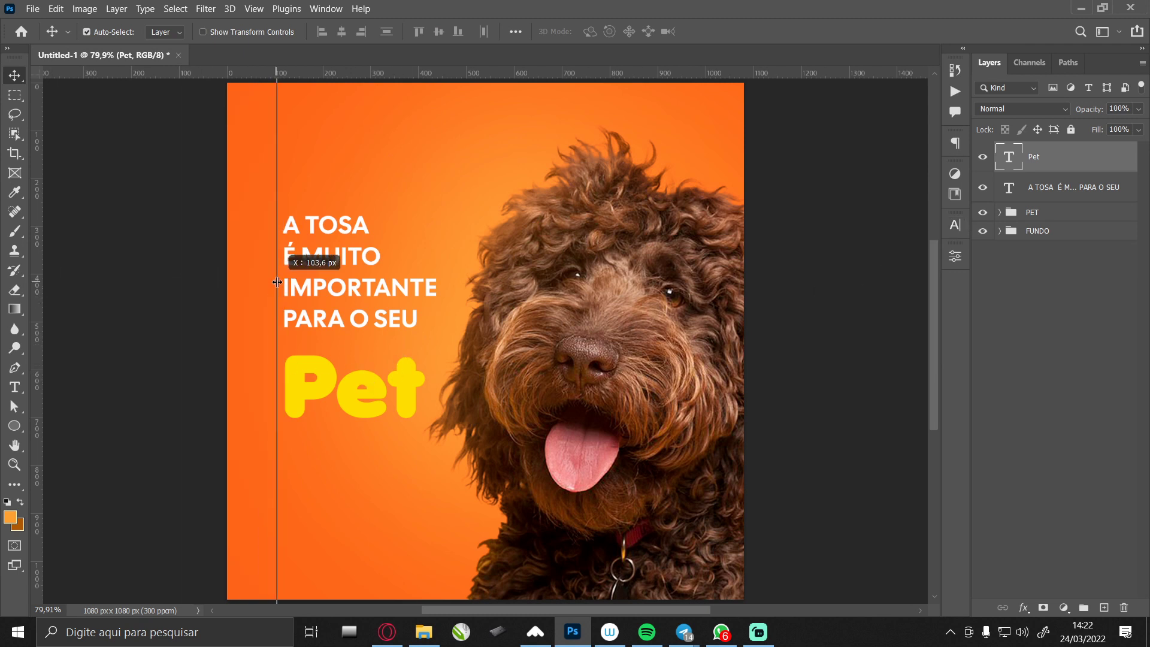
{"action": "left_click_drag", "start_coordinate": [278, 282], "coordinate": [279, 282]}
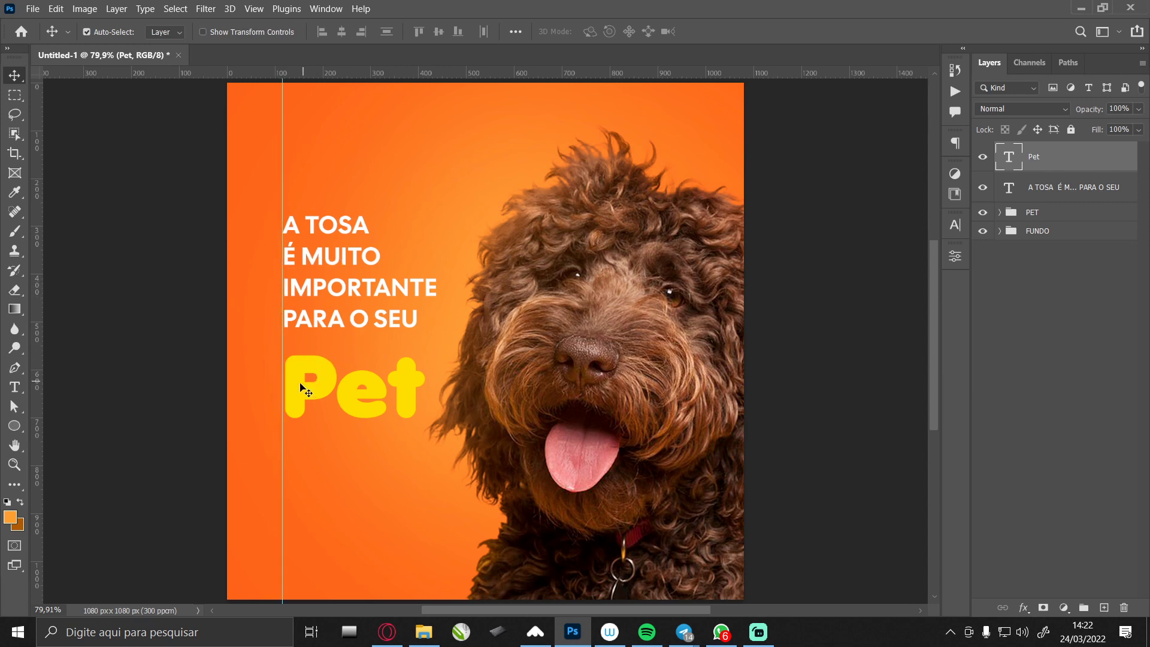
{"action": "scroll", "coordinate": [293, 379], "scroll_direction": "up", "scroll_amount": 2}
{"action": "scroll", "coordinate": [293, 379], "scroll_direction": "up", "scroll_amount": 2}
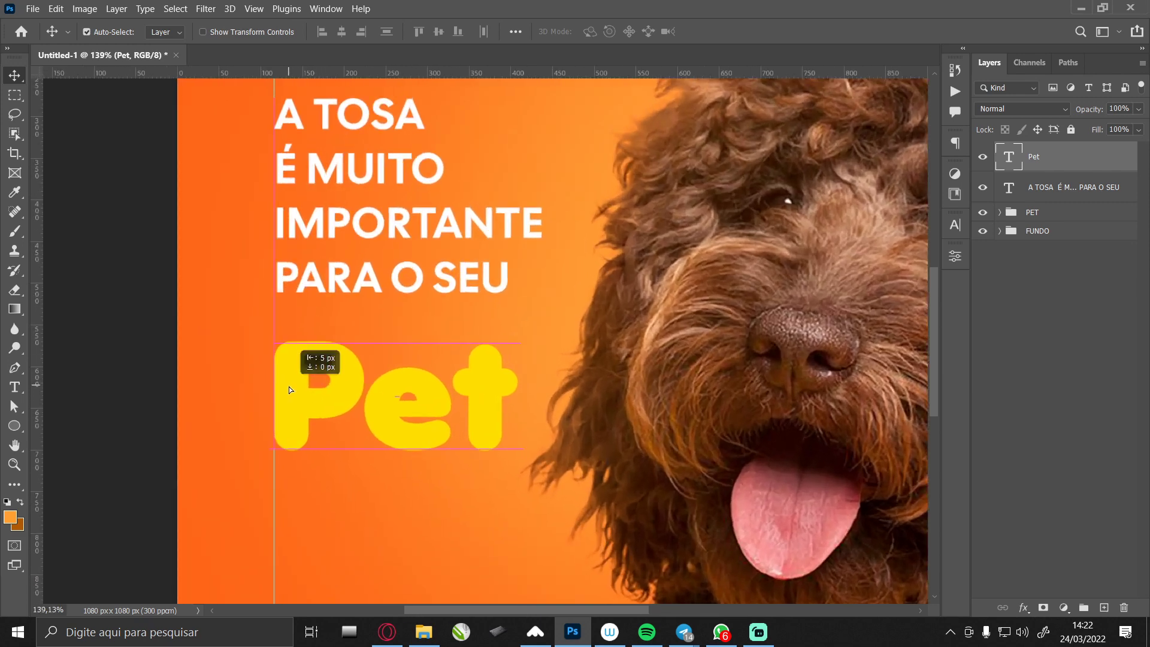
{"action": "left_click_drag", "start_coordinate": [309, 289], "coordinate": [304, 304]}
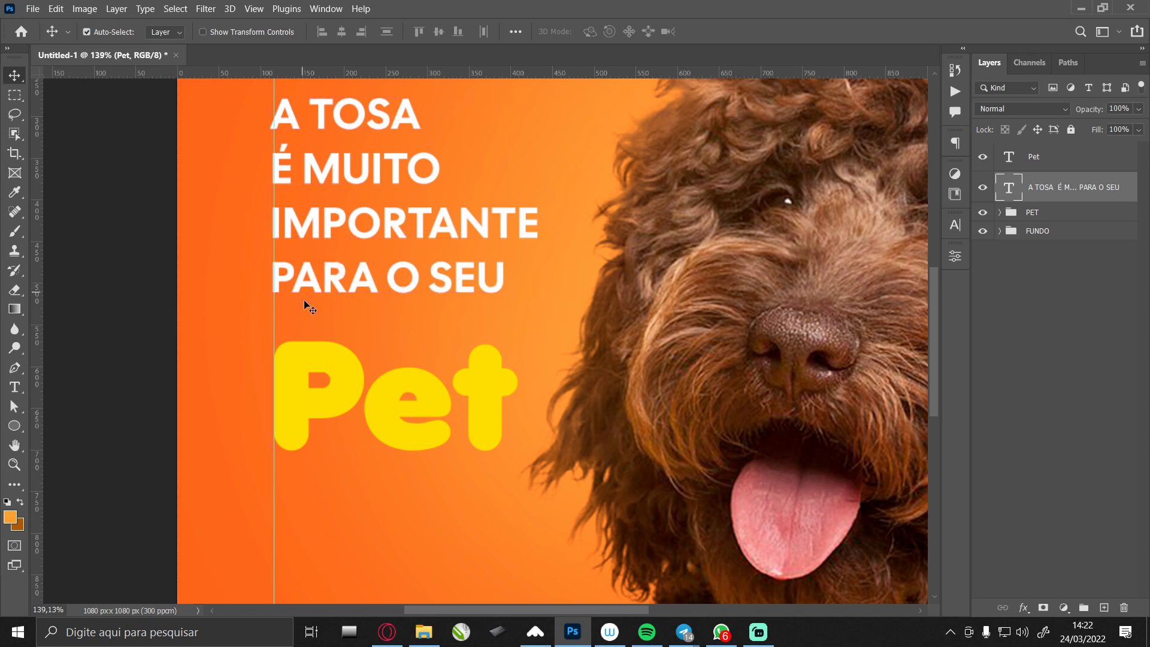
{"action": "scroll", "coordinate": [299, 346], "scroll_direction": "down", "scroll_amount": 3}
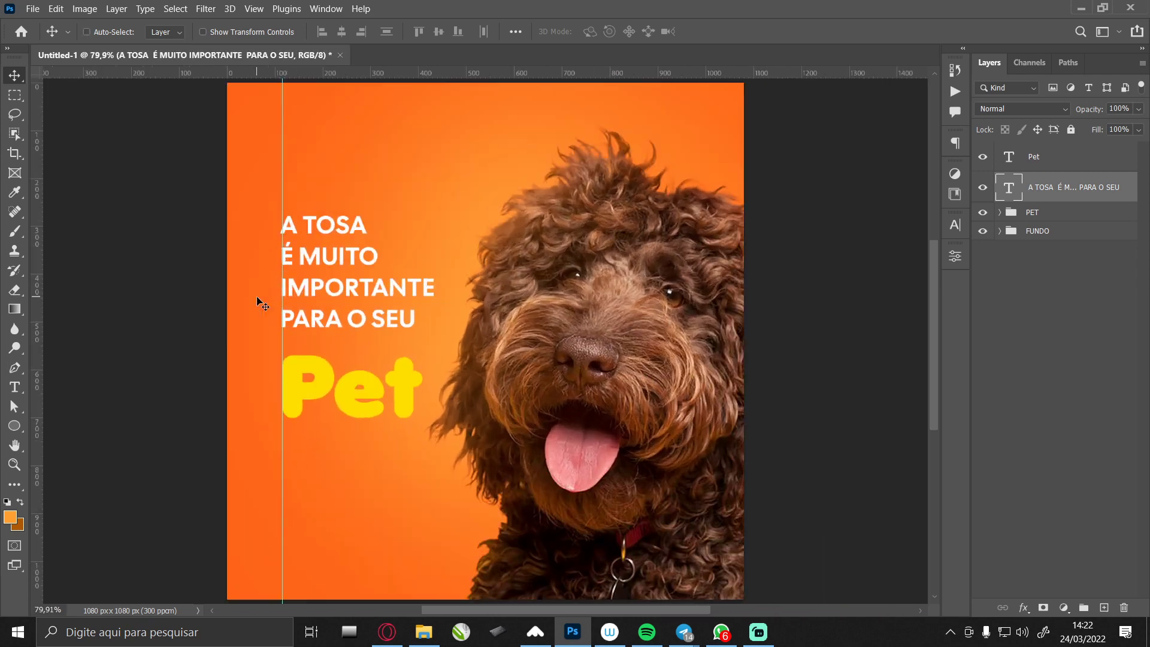
{"action": "scroll", "coordinate": [259, 301], "scroll_direction": "up", "scroll_amount": 1}
{"action": "left_click_drag", "start_coordinate": [303, 77], "coordinate": [326, 215]}
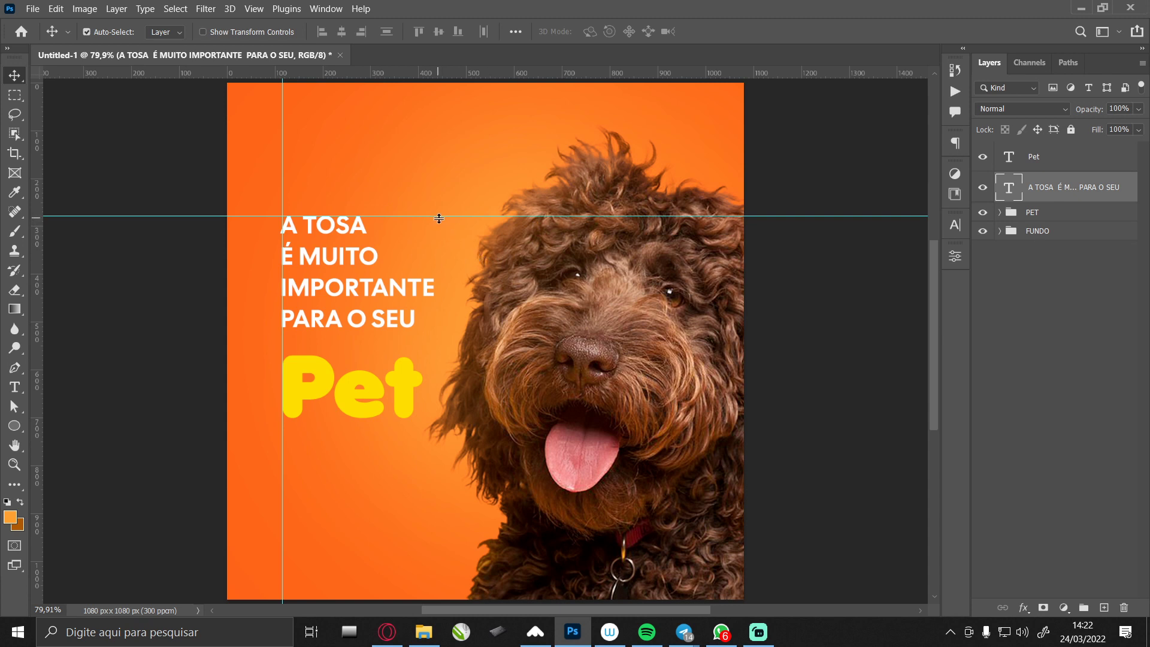
{"action": "mouse_move", "coordinate": [439, 219]}
{"action": "left_mouse_down"}
{"action": "mouse_move", "coordinate": [413, 138]}
{"action": "mouse_move", "coordinate": [413, 71]}
{"action": "left_mouse_up"}
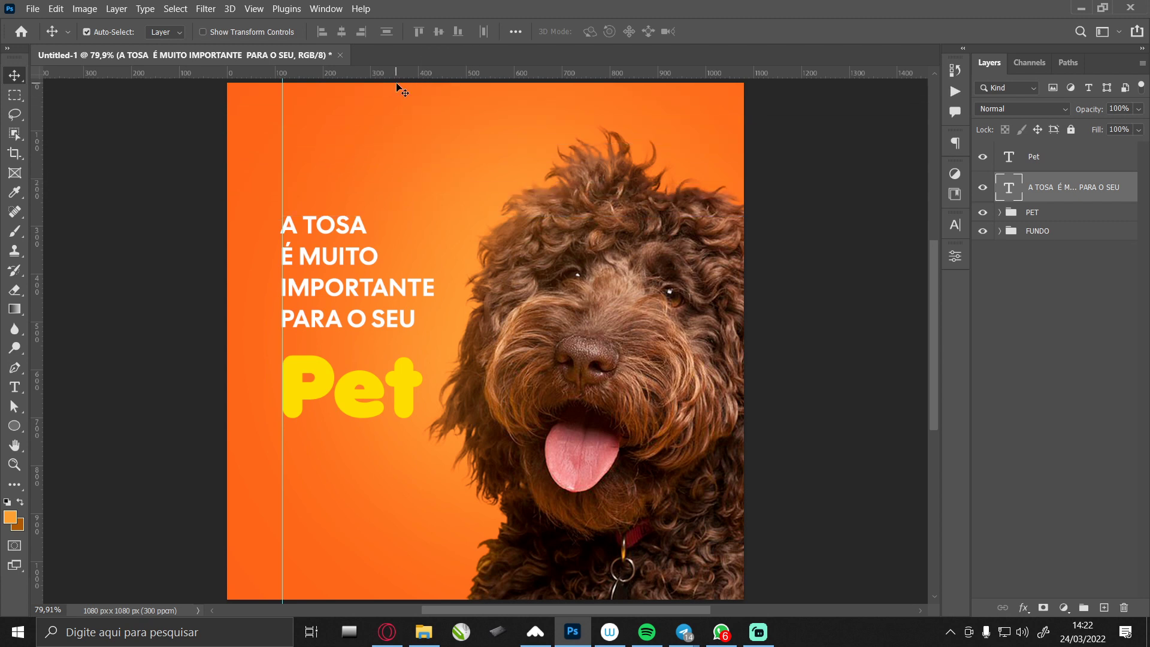
{"action": "left_click", "coordinate": [175, 316]}
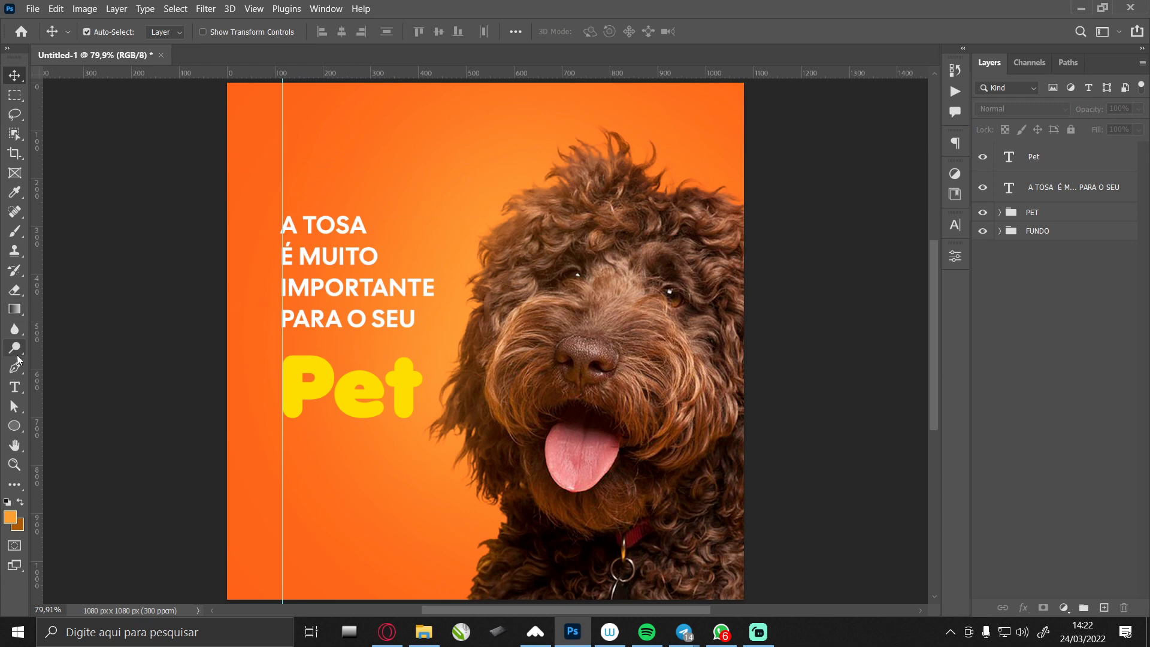
Draw a rectangle bar over the word IMPORTANTE.
{"action": "left_click", "coordinate": [15, 426]}
{"action": "key", "text": "shift+u"}
{"action": "left_click", "coordinate": [42, 428]}
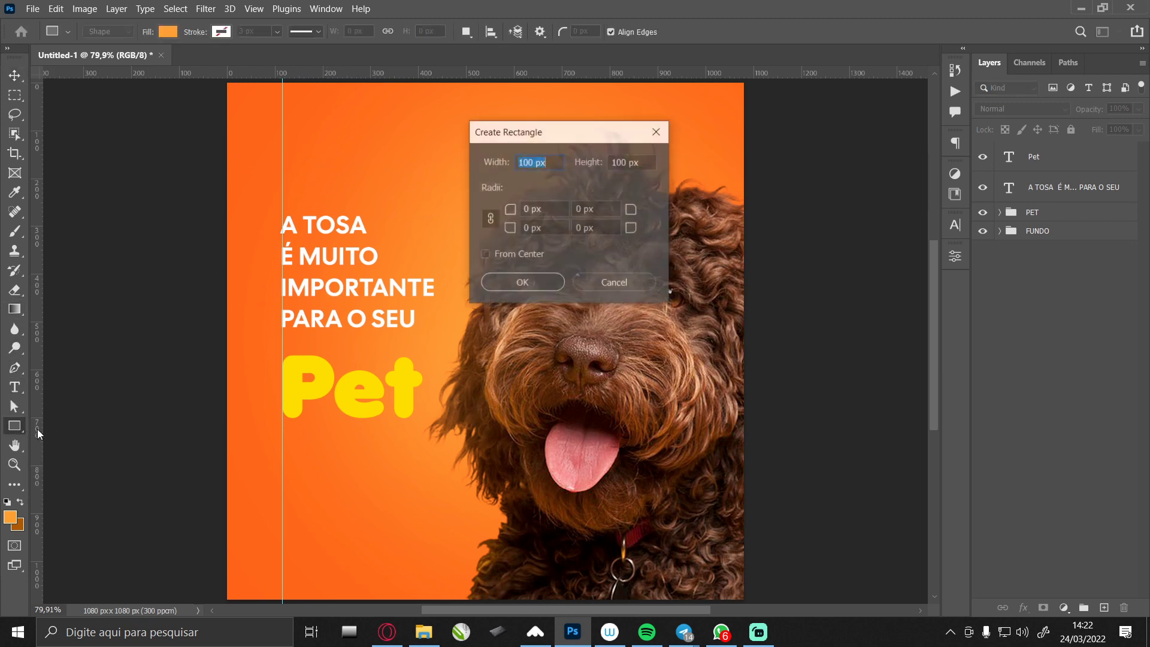
{"action": "left_click", "coordinate": [590, 284]}
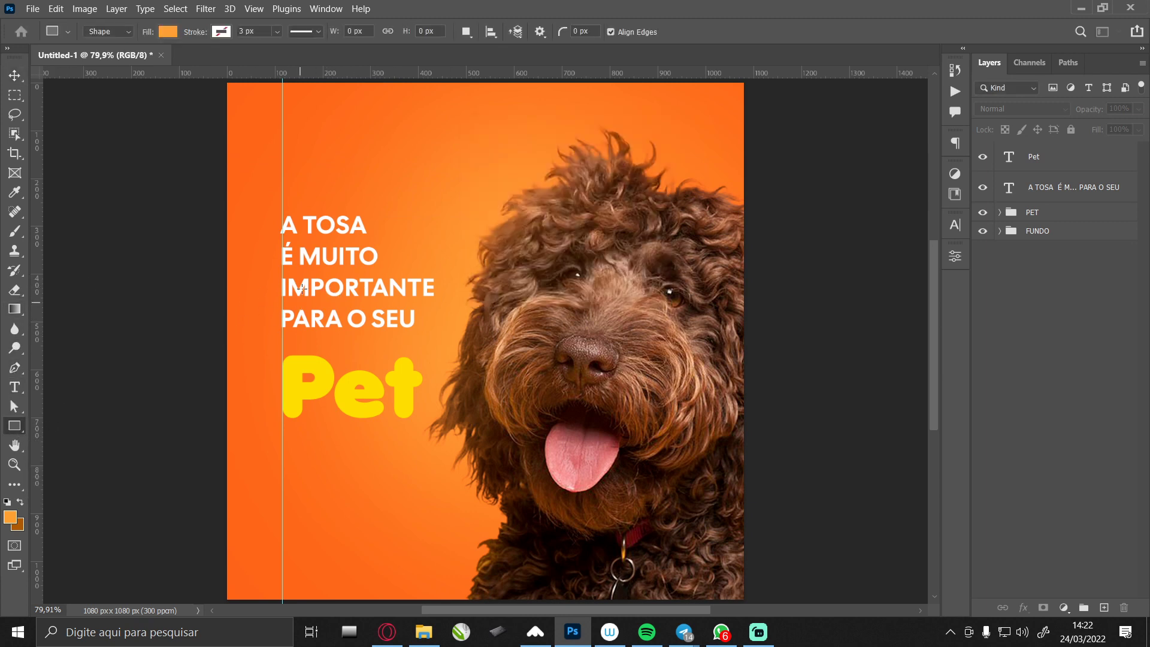
{"action": "left_click_drag", "start_coordinate": [266, 270], "coordinate": [465, 300]}
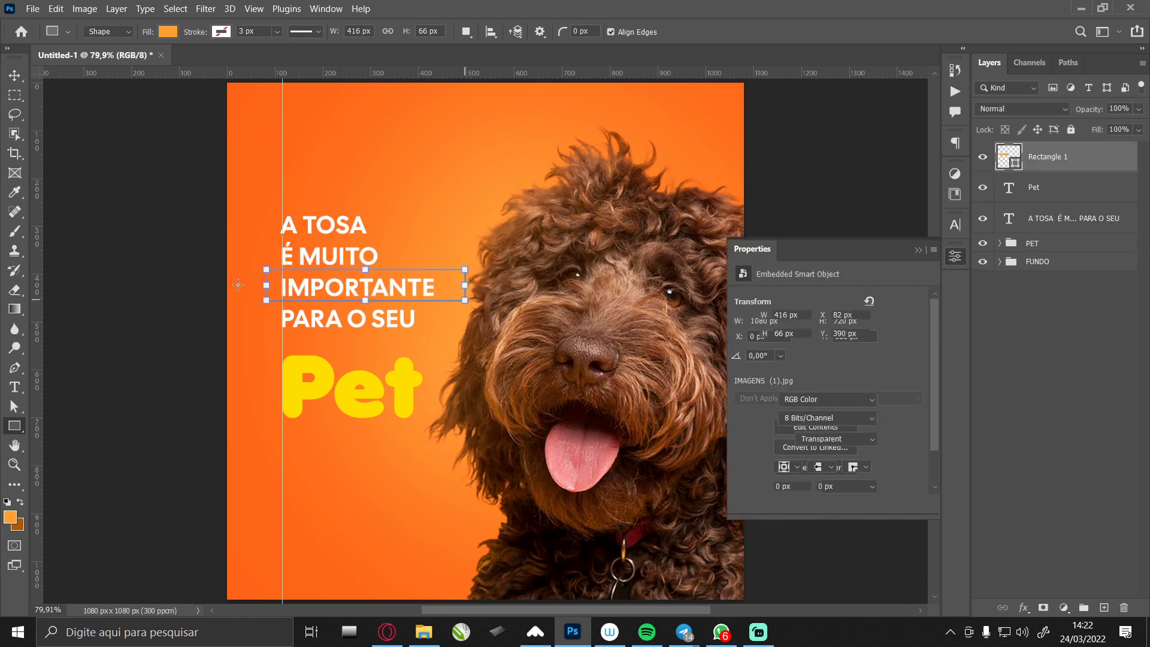
{"action": "left_click", "coordinate": [14, 76]}
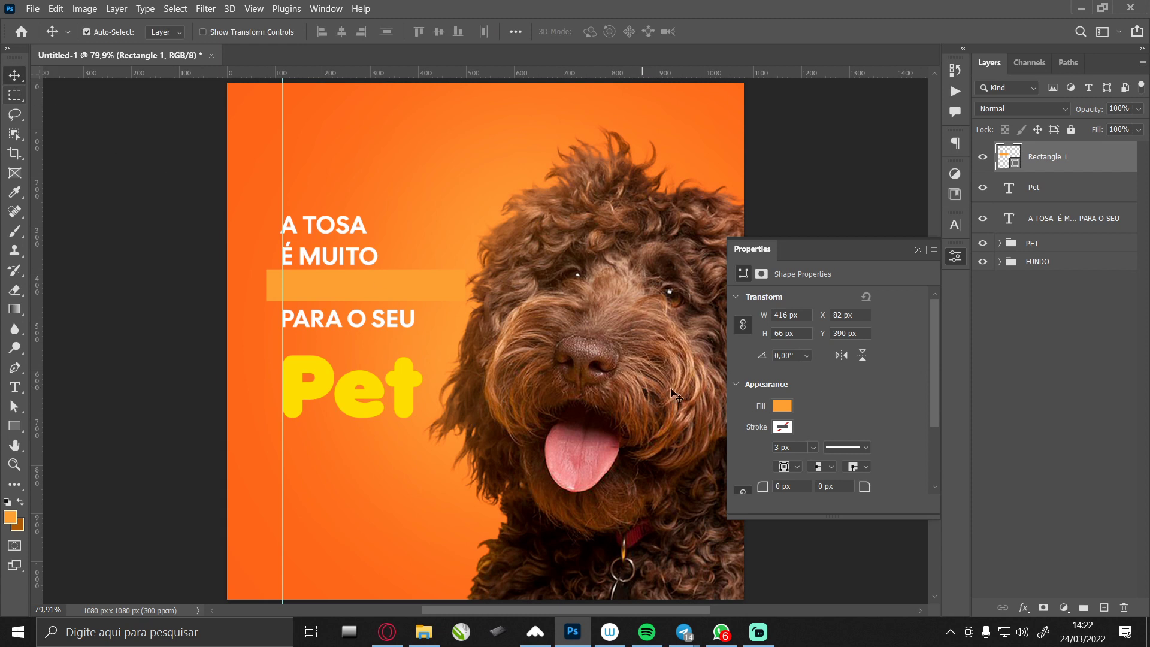
Fill the bar yellow, nudge it into place, and move it beneath the headline layer.
{"action": "left_click", "coordinate": [781, 408]}
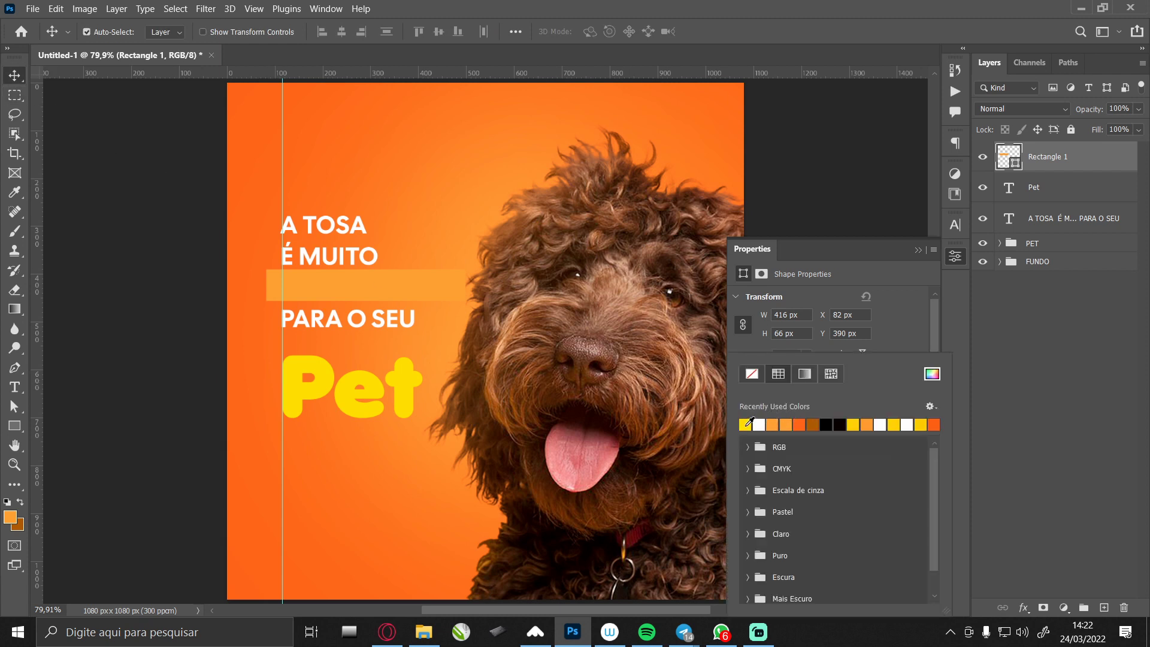
{"action": "left_click", "coordinate": [746, 425]}
{"action": "left_click", "coordinate": [953, 261]}
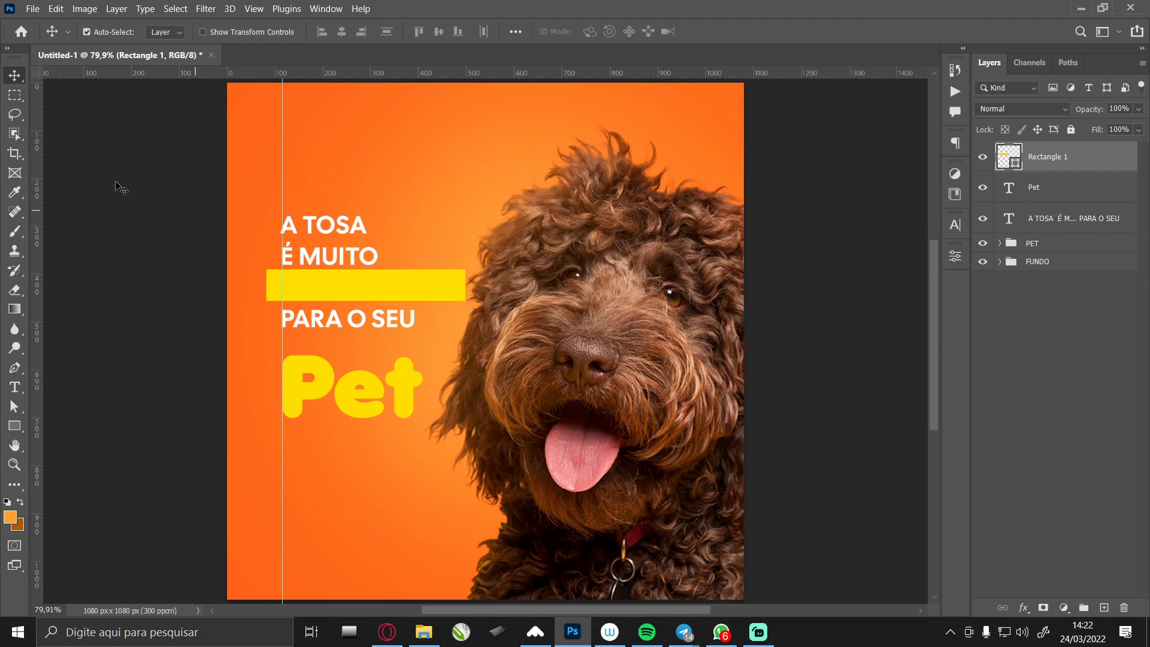
{"action": "left_click_drag", "start_coordinate": [341, 287], "coordinate": [342, 289]}
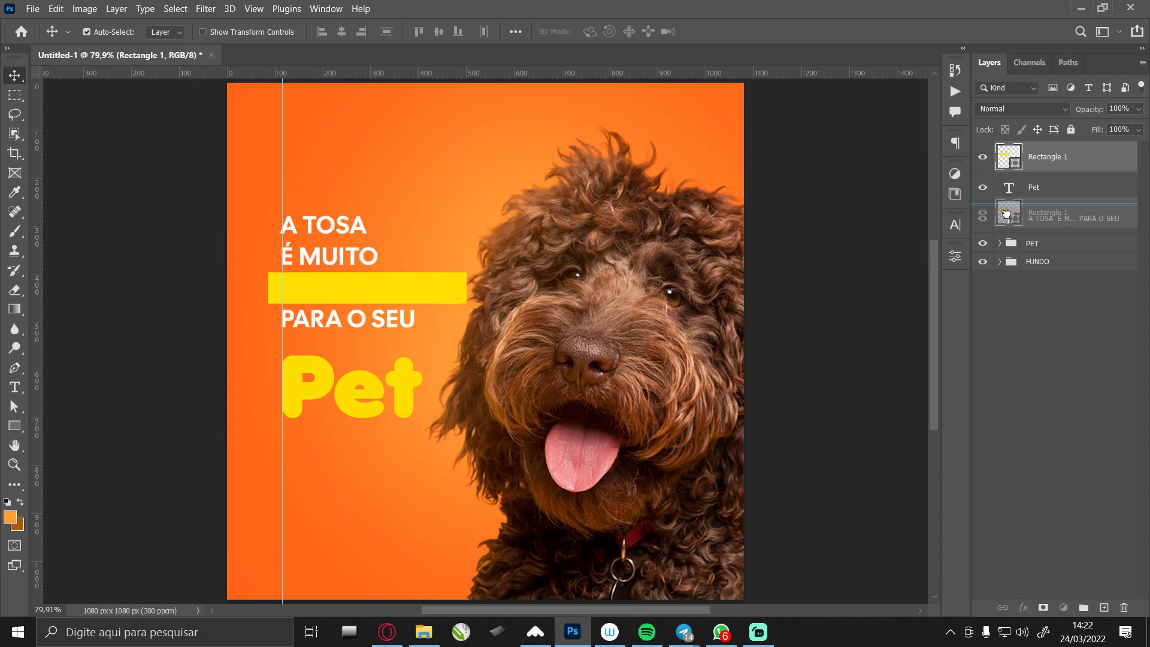
{"action": "left_click_drag", "start_coordinate": [1016, 168], "coordinate": [1012, 232]}
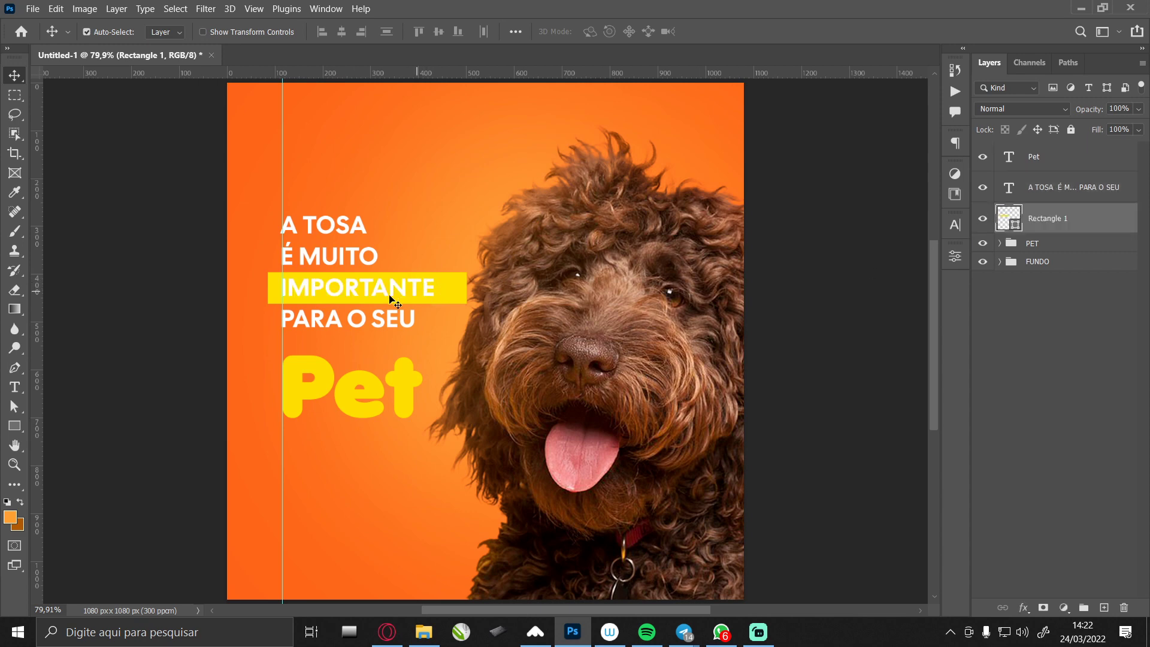
Resize the yellow bar to fit snugly around IMPORTANTE, about 379 × 57 px.
{"action": "scroll", "coordinate": [389, 288], "scroll_direction": "up", "scroll_amount": 5}
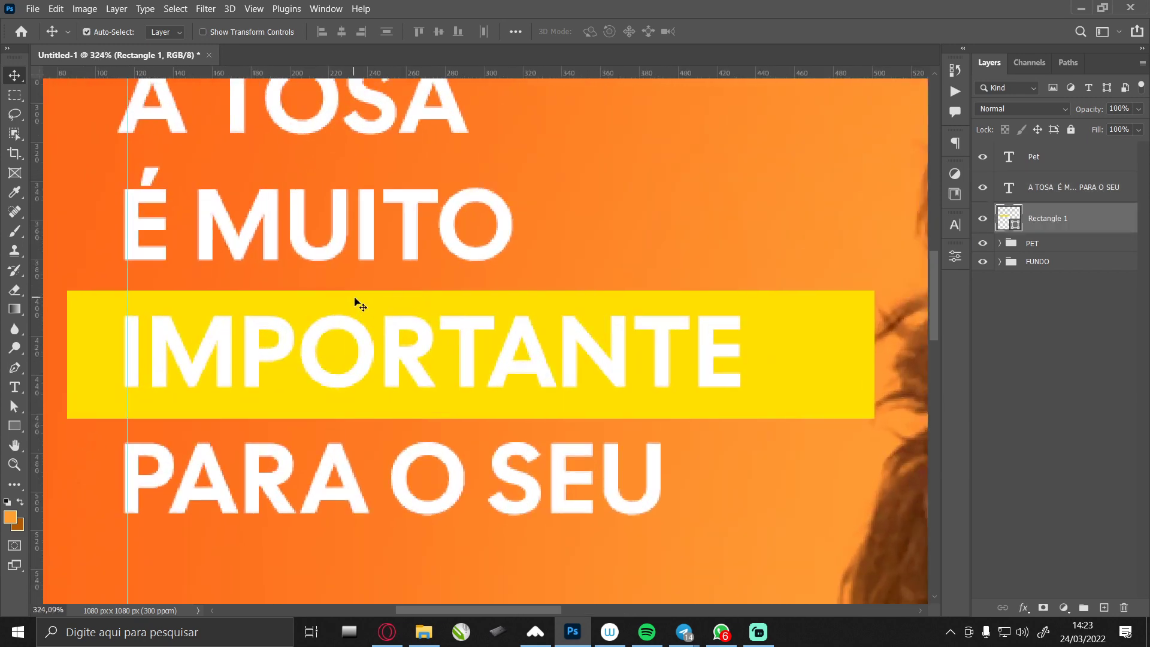
{"action": "left_click", "coordinate": [352, 319], "text": "ctrl"}
{"action": "key", "text": "ctrl+t"}
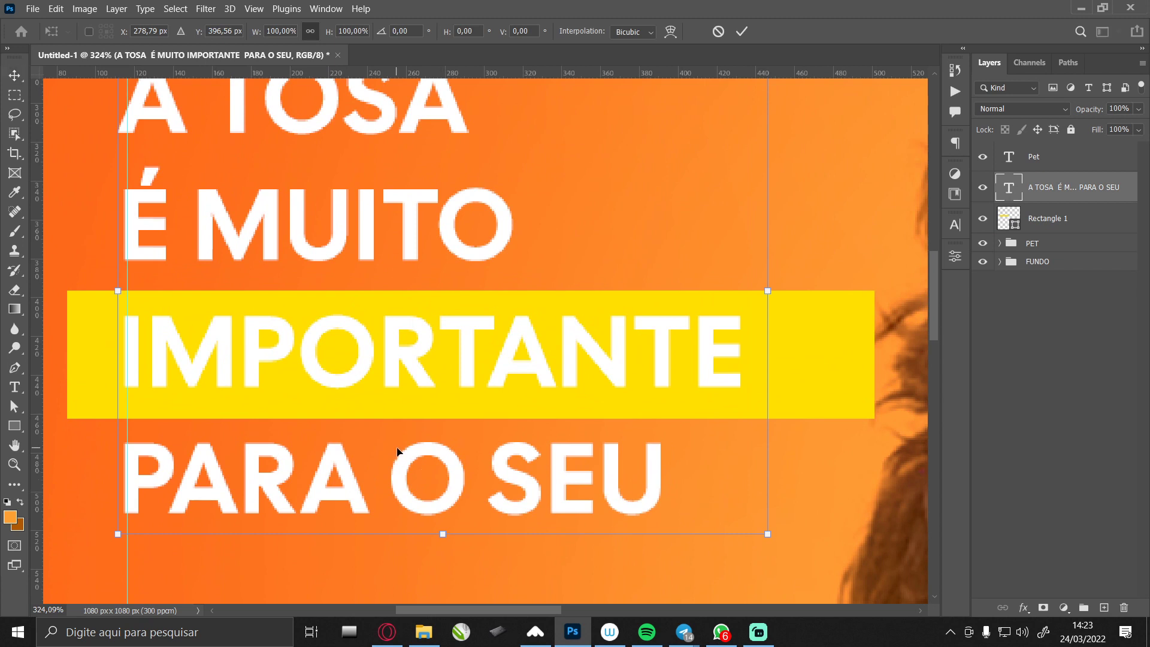
{"action": "key", "text": "Return"}
{"action": "left_click", "coordinate": [103, 367]}
{"action": "key", "text": "ctrl+t"}
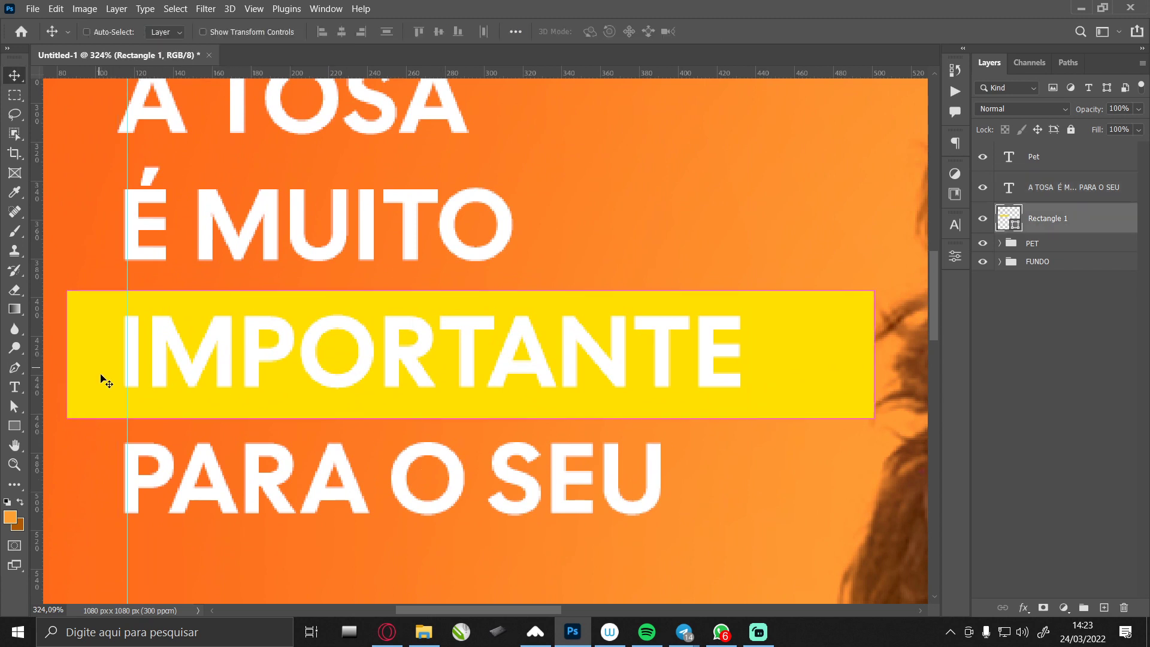
{"action": "left_click_drag", "start_coordinate": [470, 417], "coordinate": [470, 407]}
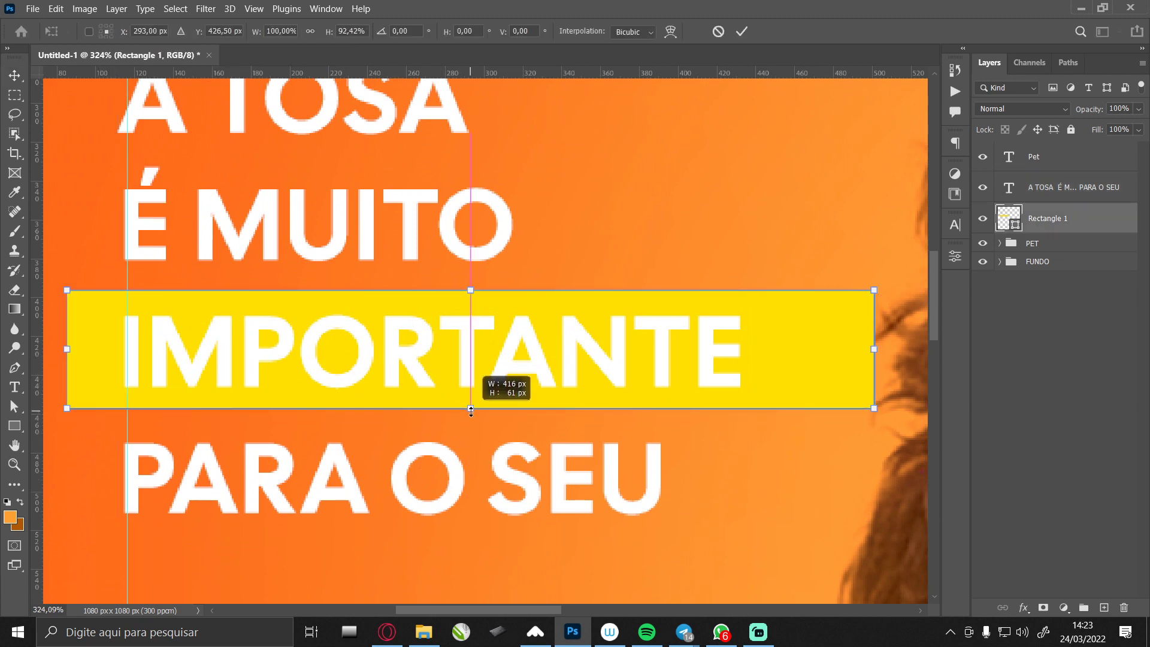
{"action": "left_click_drag", "start_coordinate": [473, 290], "coordinate": [473, 294]}
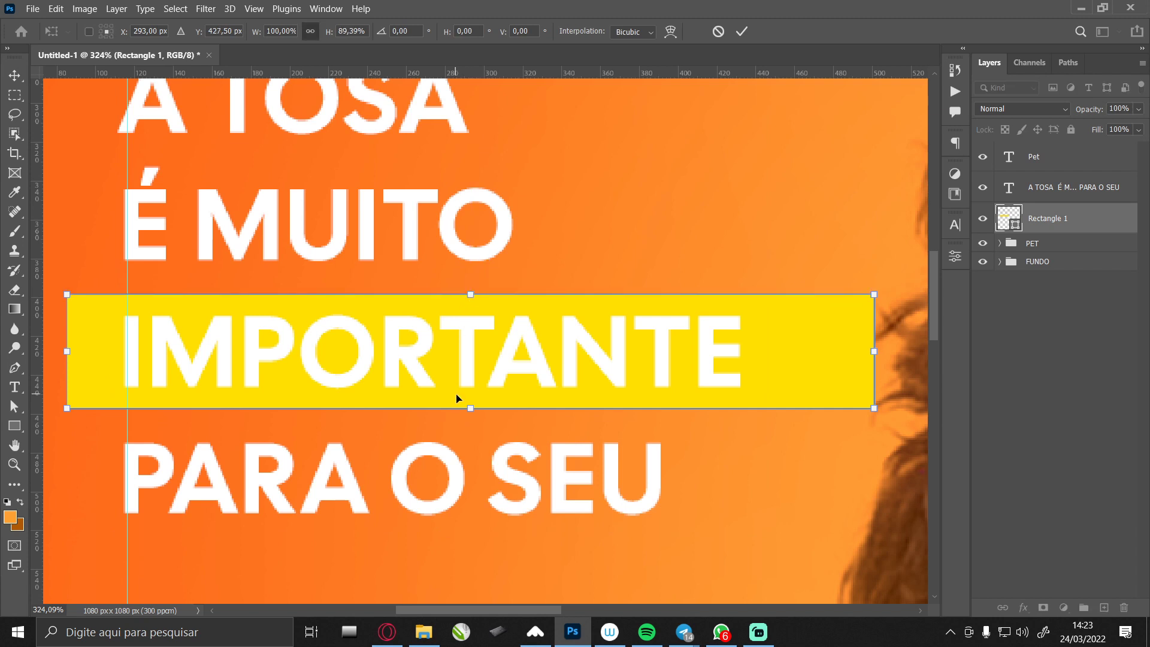
{"action": "left_click_drag", "start_coordinate": [469, 408], "coordinate": [470, 403]}
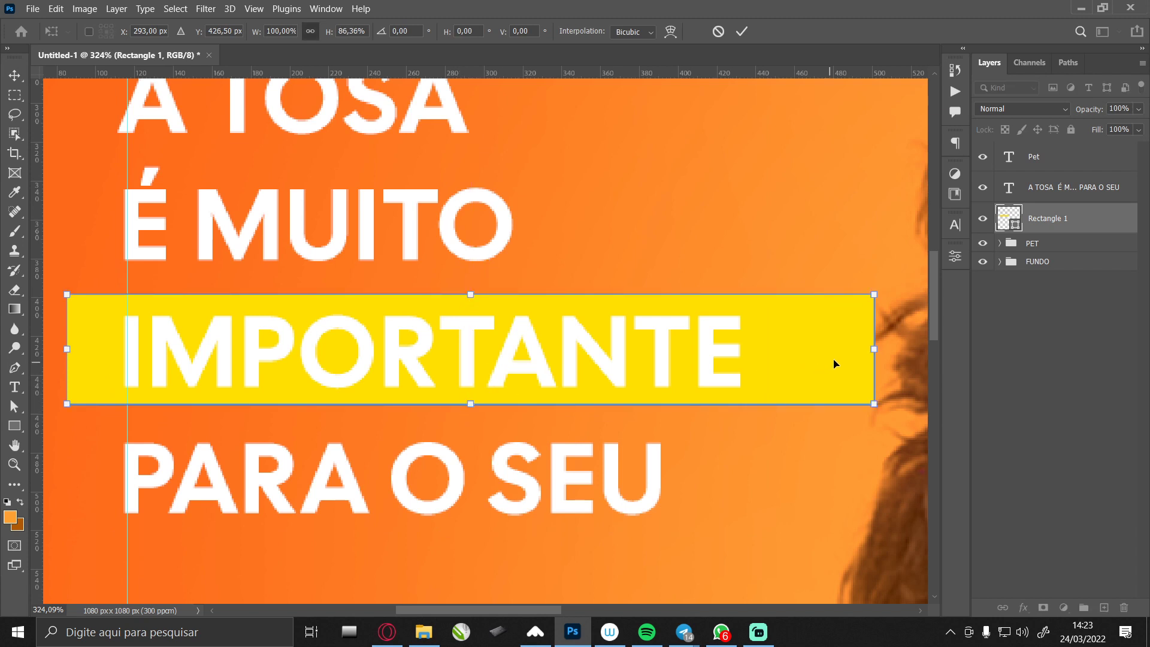
{"action": "left_click_drag", "start_coordinate": [873, 350], "coordinate": [818, 349]}
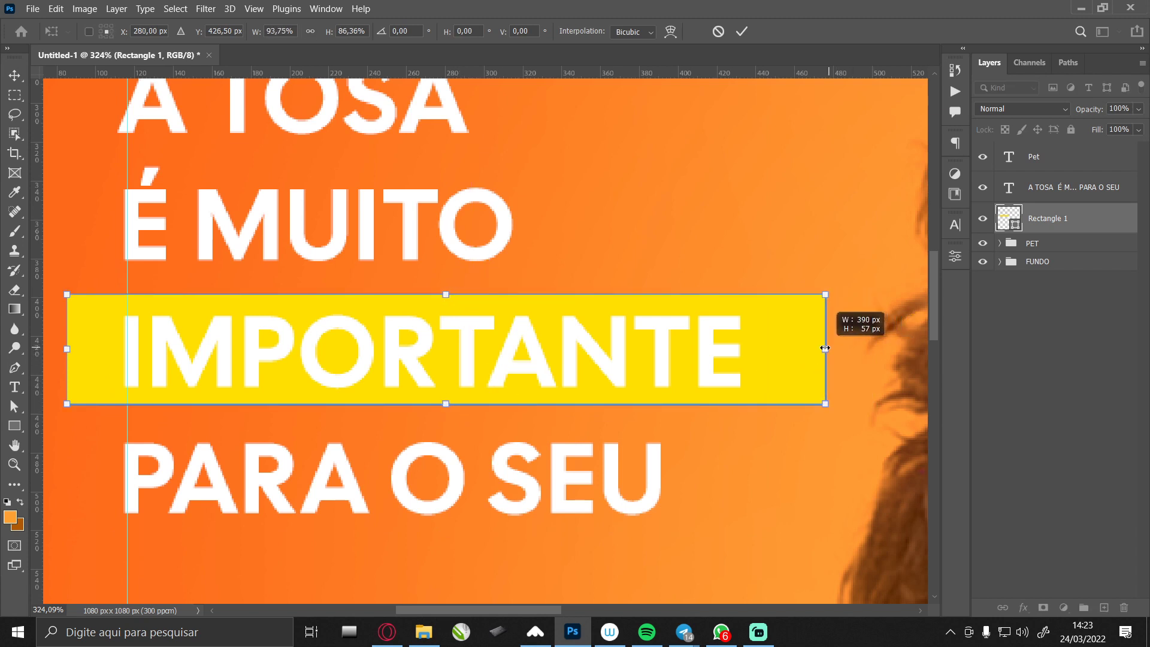
{"action": "key", "text": "shift"}
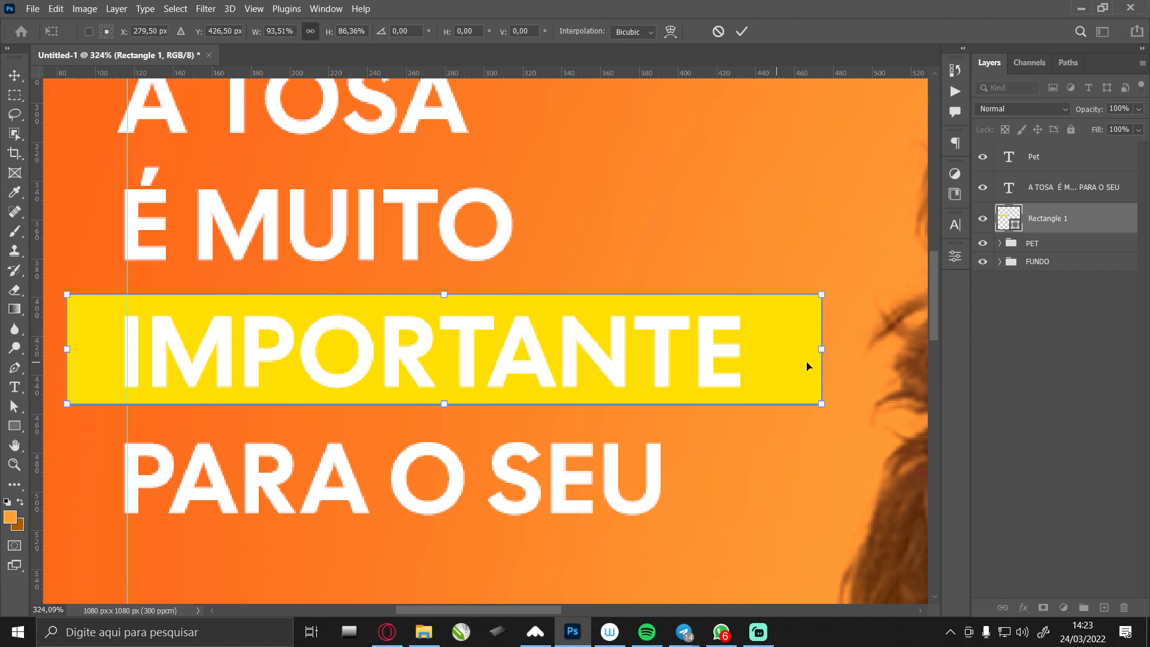
{"action": "left_click_drag", "start_coordinate": [821, 351], "coordinate": [801, 349]}
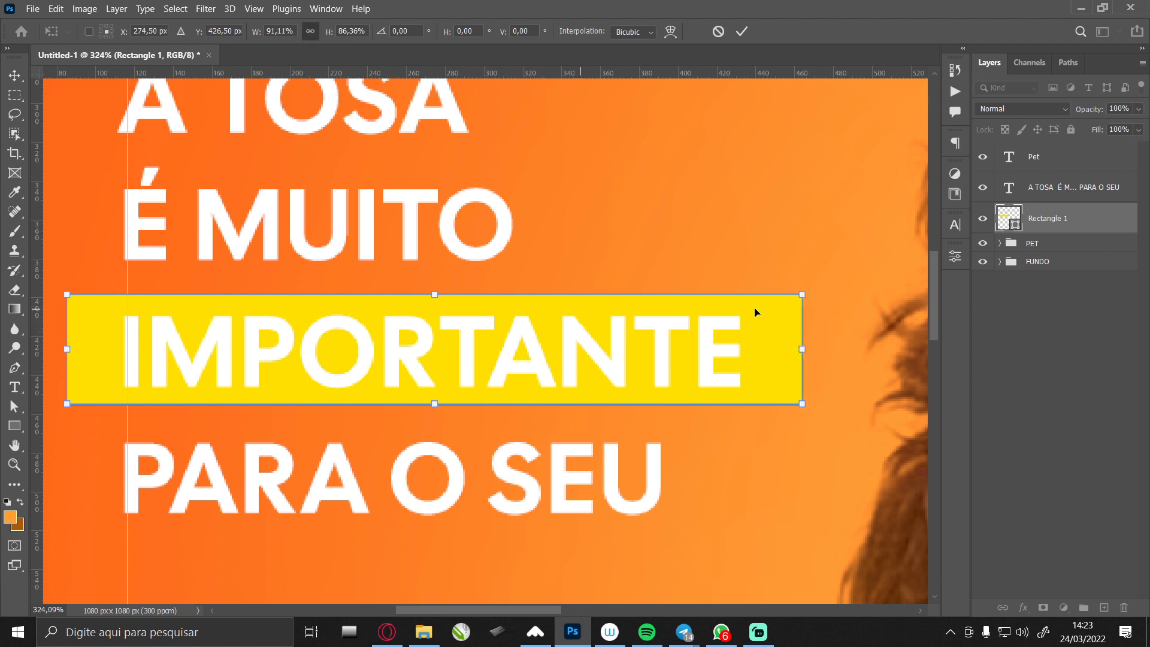
Round the bar's corners to 28.5 px to form a pill.
{"action": "left_click", "coordinate": [953, 258]}
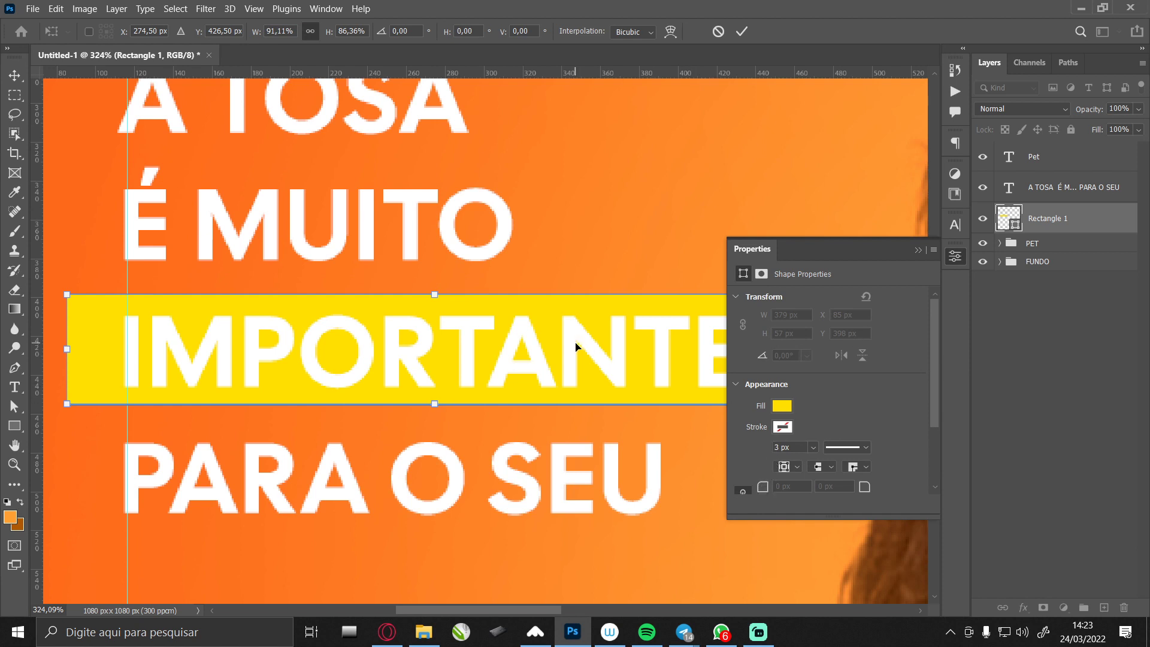
{"action": "key", "text": "Return"}
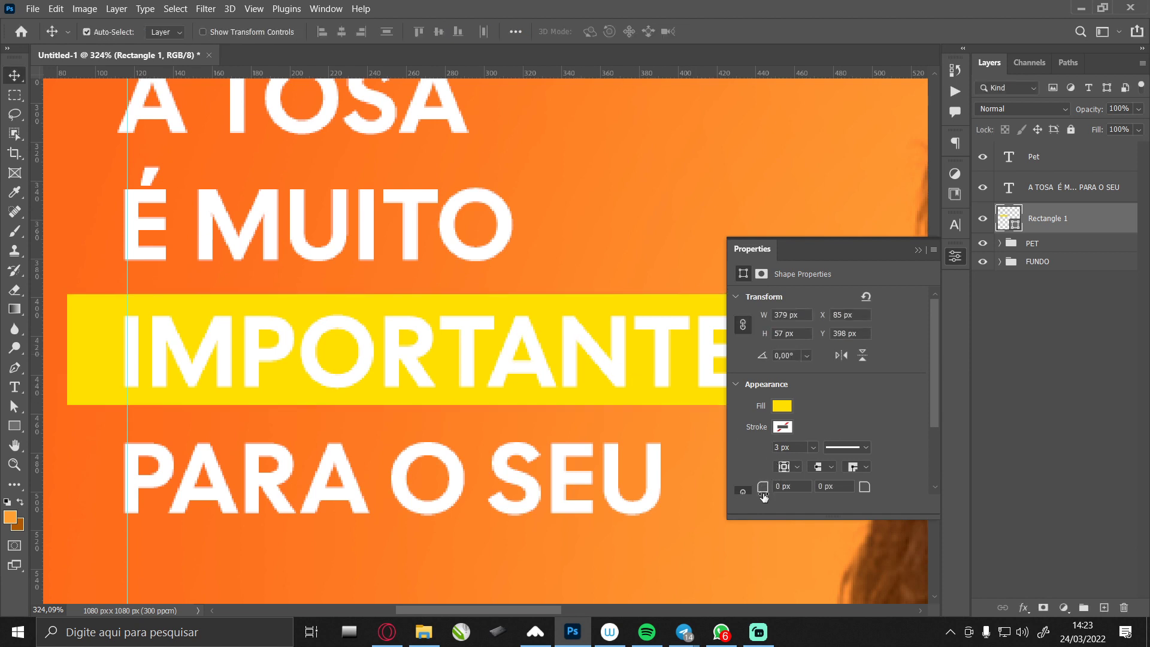
{"action": "left_click_drag", "start_coordinate": [763, 495], "coordinate": [712, 488]}
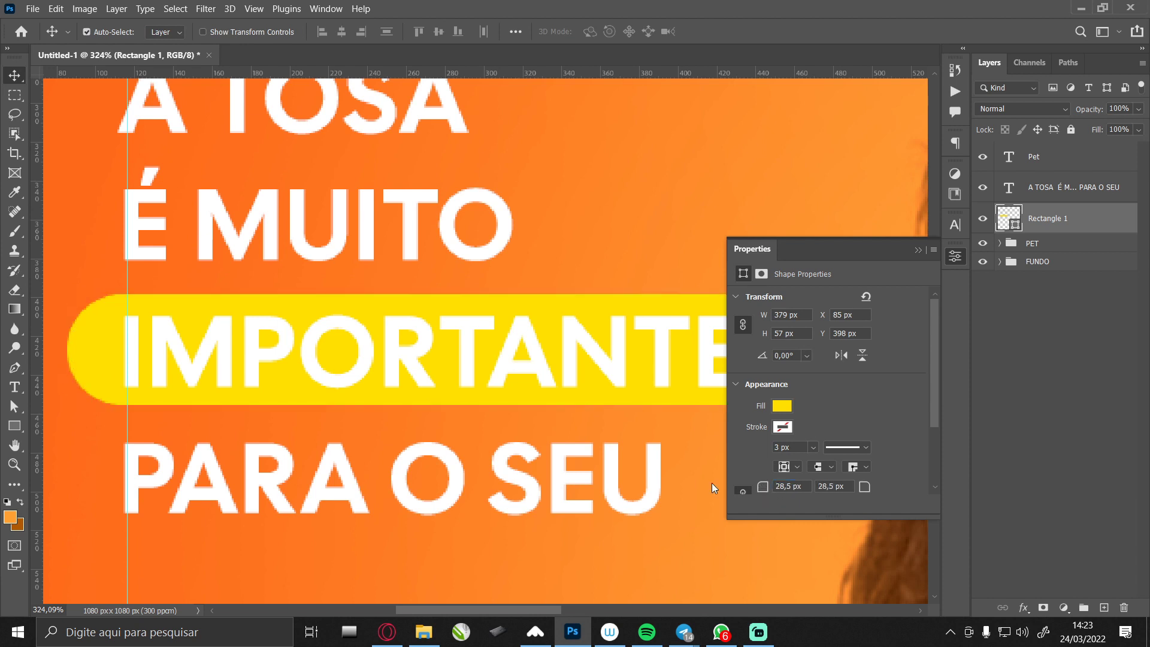
{"action": "left_click", "coordinate": [956, 257]}
{"action": "scroll", "coordinate": [657, 364], "scroll_direction": "down", "scroll_amount": 3}
{"action": "scroll", "coordinate": [526, 334], "scroll_direction": "down", "scroll_amount": 3}
Try shifting the yellow pill right, undo it, and fit the whole post in the window.
{"action": "scroll", "coordinate": [355, 307], "scroll_direction": "down", "scroll_amount": 2}
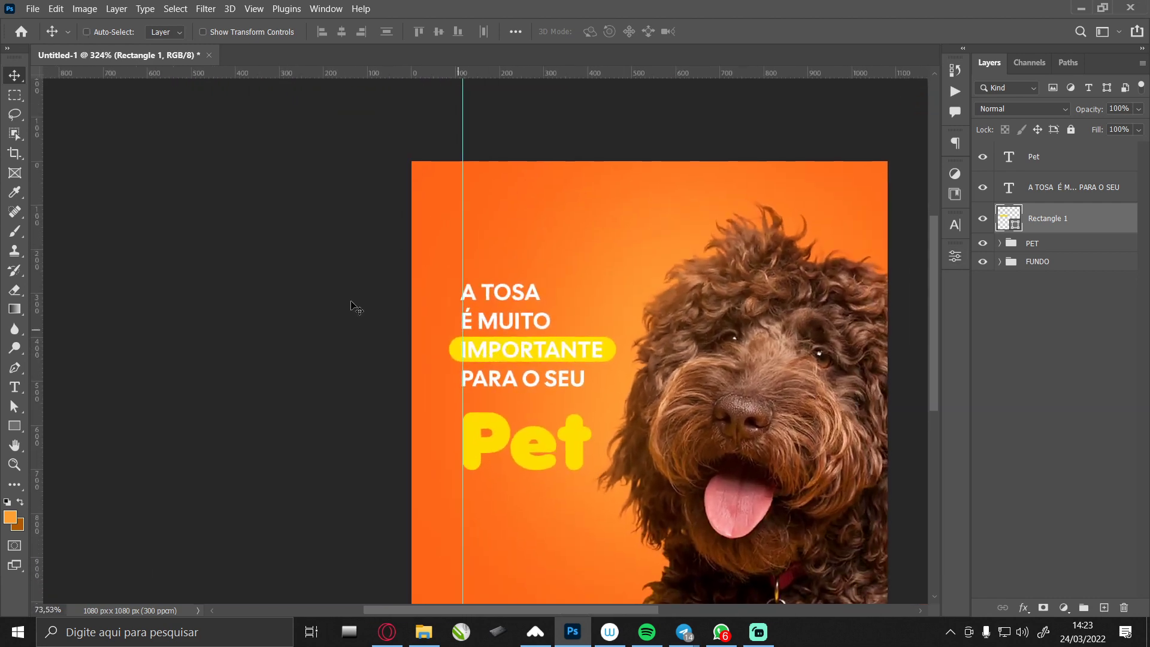
{"action": "left_click", "coordinate": [225, 310], "text": "ctrl"}
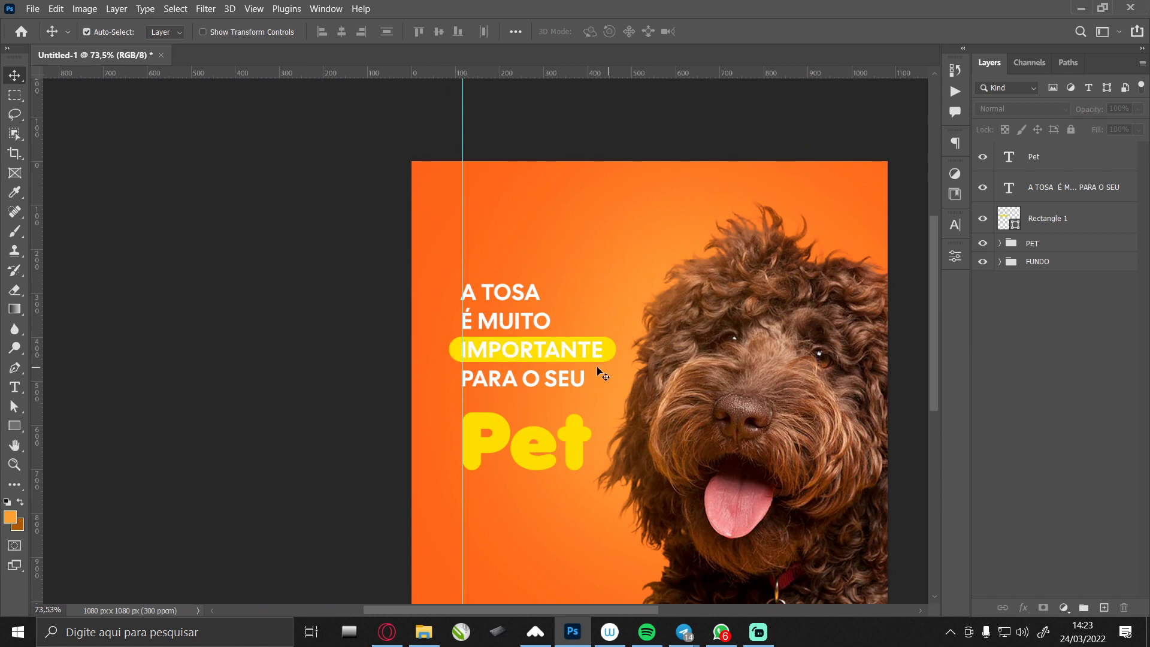
{"action": "left_click_drag", "start_coordinate": [609, 345], "coordinate": [649, 328]}
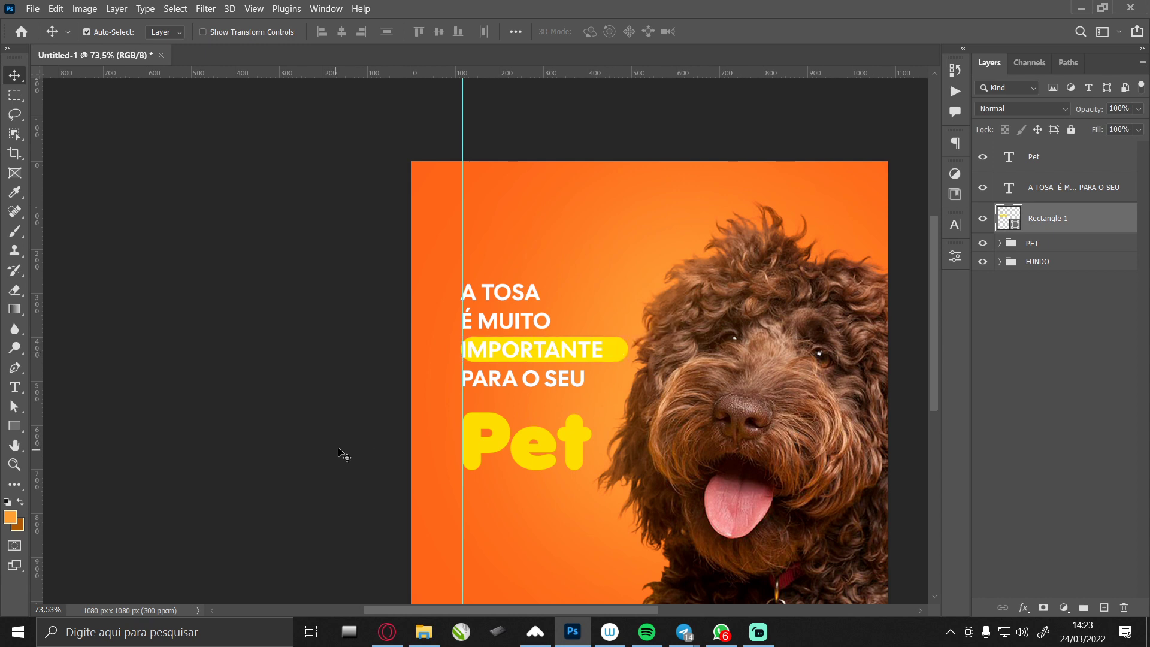
{"action": "key", "text": "ctrl+z"}
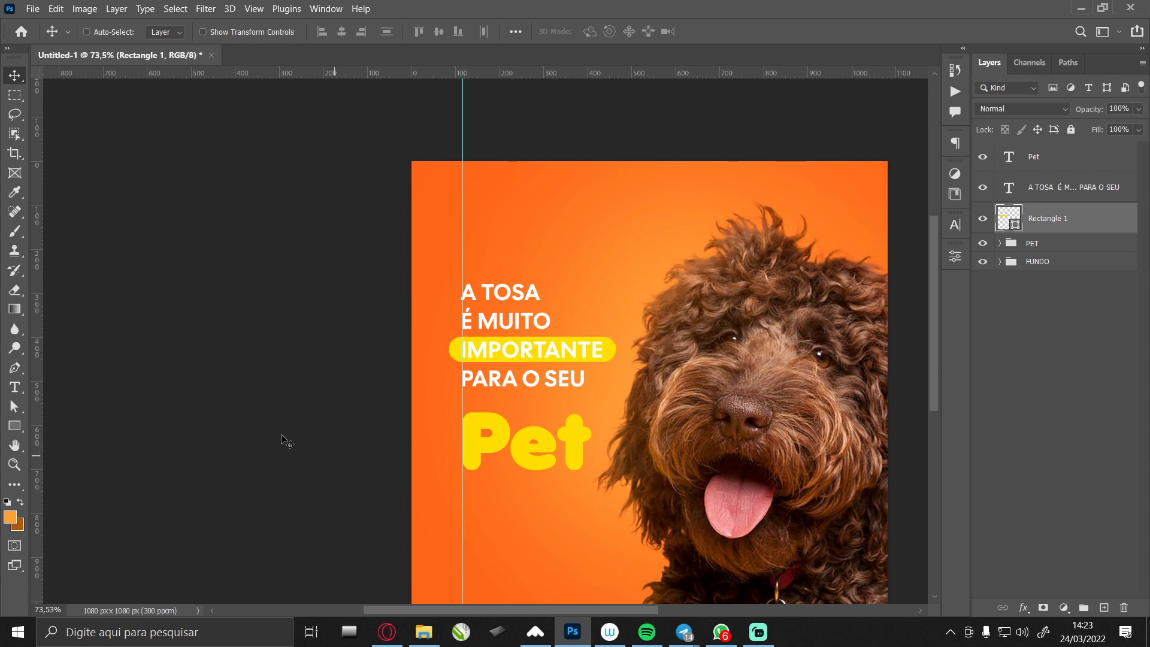
{"action": "left_click", "coordinate": [395, 379]}
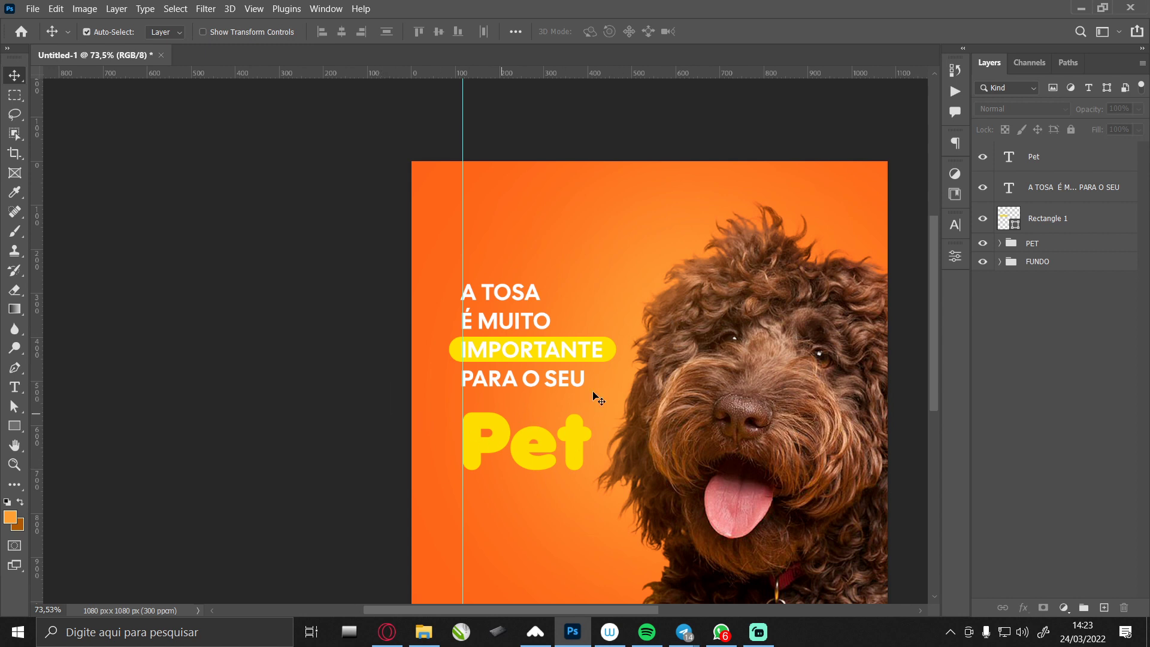
{"action": "scroll", "coordinate": [533, 401], "scroll_direction": "down", "scroll_amount": 1}
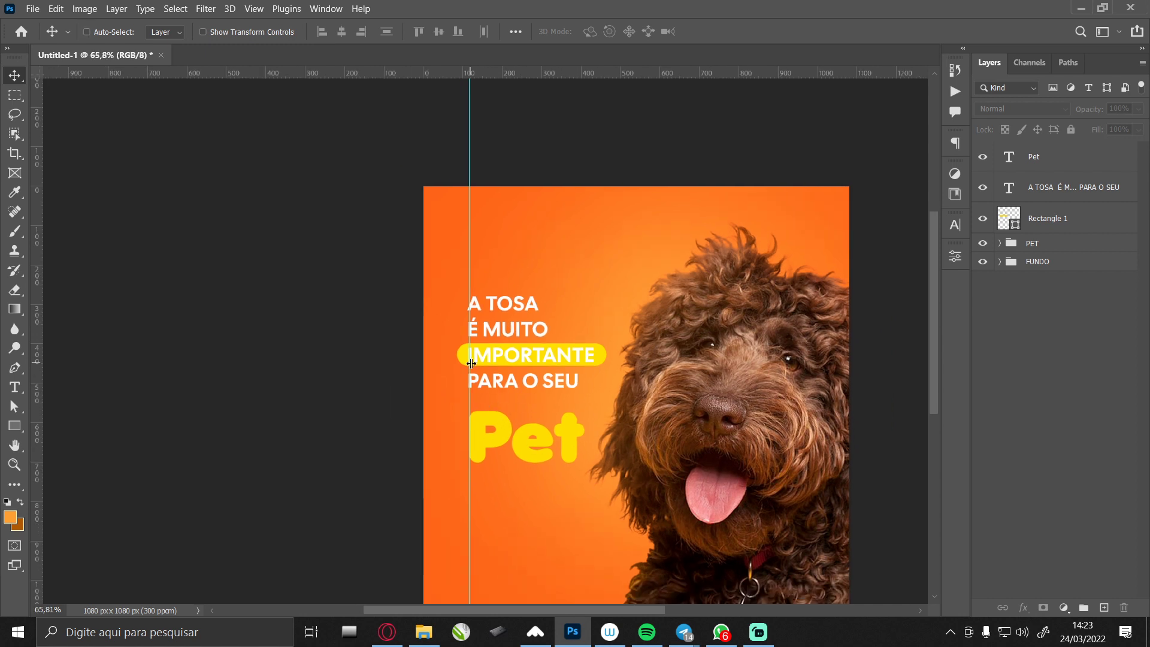
{"action": "key", "text": "ctrl+0"}
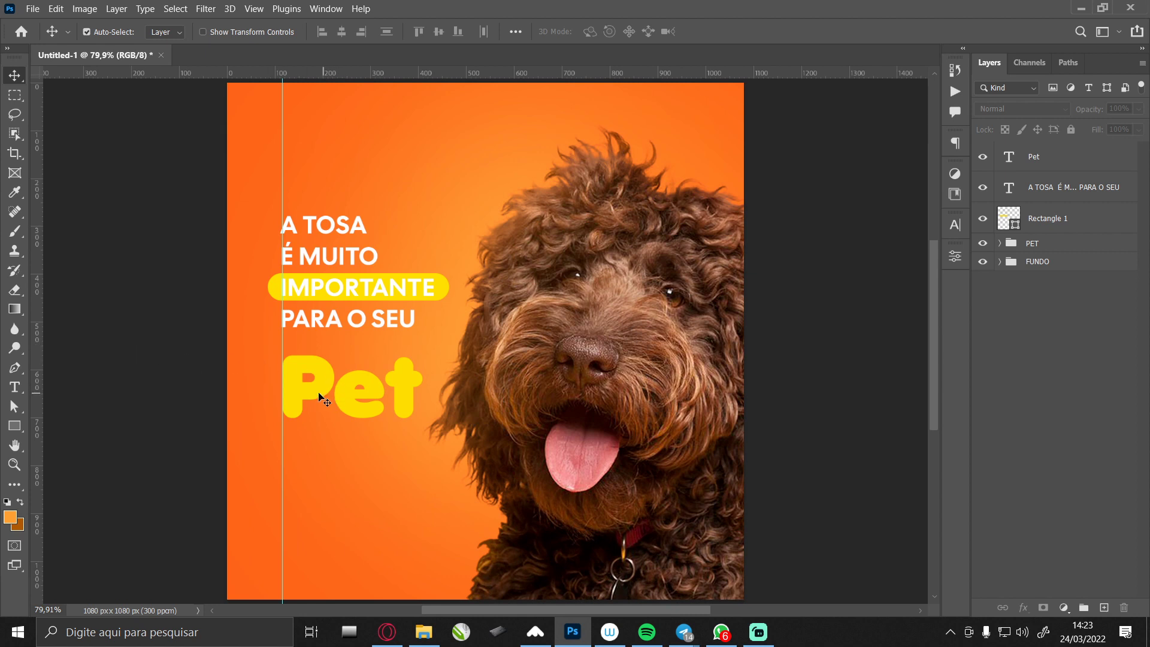
Raise the yellow 'Pet' about 32 px, closer beneath the headline.
{"action": "left_click_drag", "start_coordinate": [301, 402], "coordinate": [303, 386]}
{"action": "key", "text": "Up"}
{"action": "key", "text": "Up"}
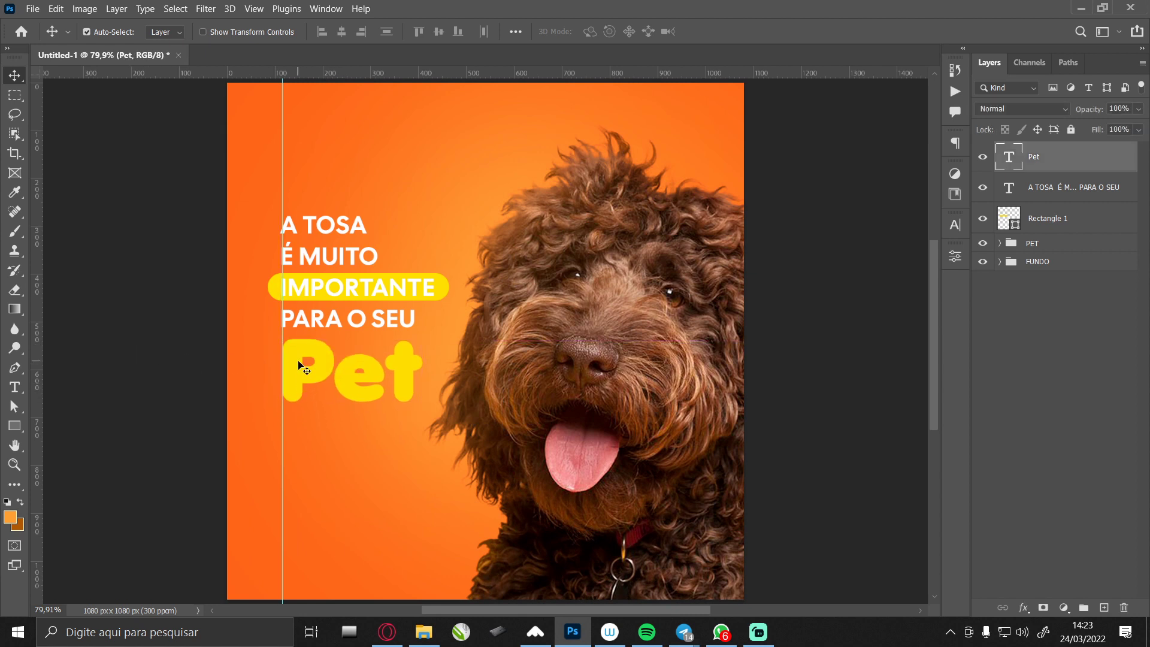
{"action": "scroll", "coordinate": [508, 293], "scroll_direction": "down", "scroll_amount": 2}
{"action": "scroll", "coordinate": [508, 292], "scroll_direction": "up", "scroll_amount": 1}
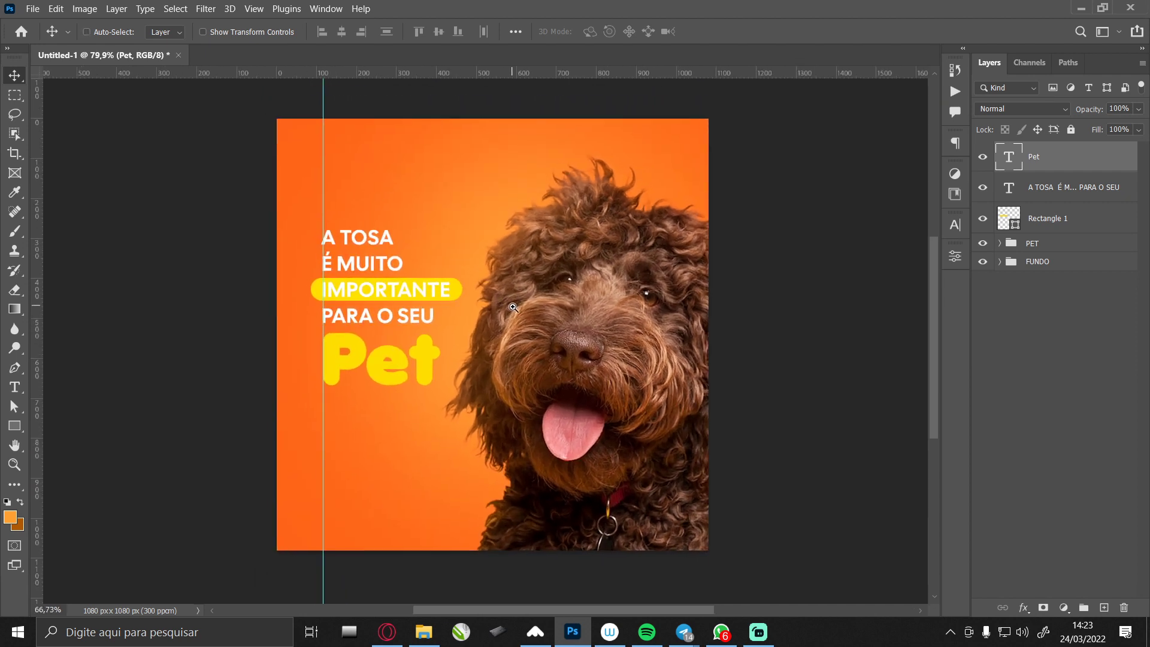
{"action": "scroll", "coordinate": [507, 292], "scroll_direction": "up", "scroll_amount": 1}
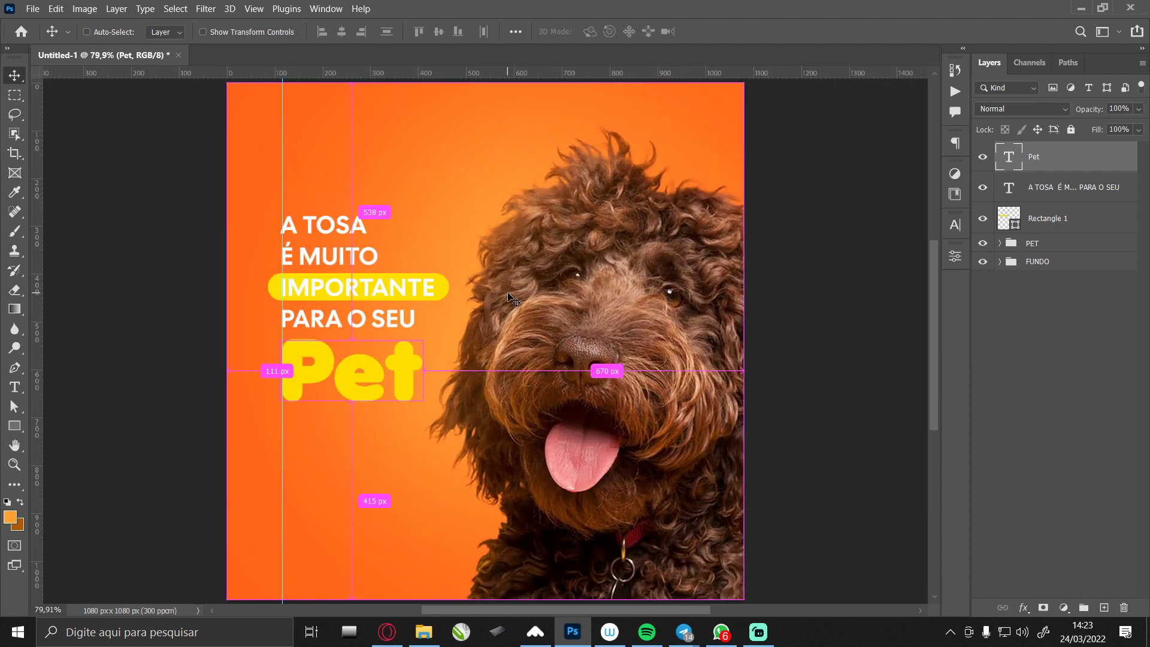
{"action": "key", "text": "ctrl"}
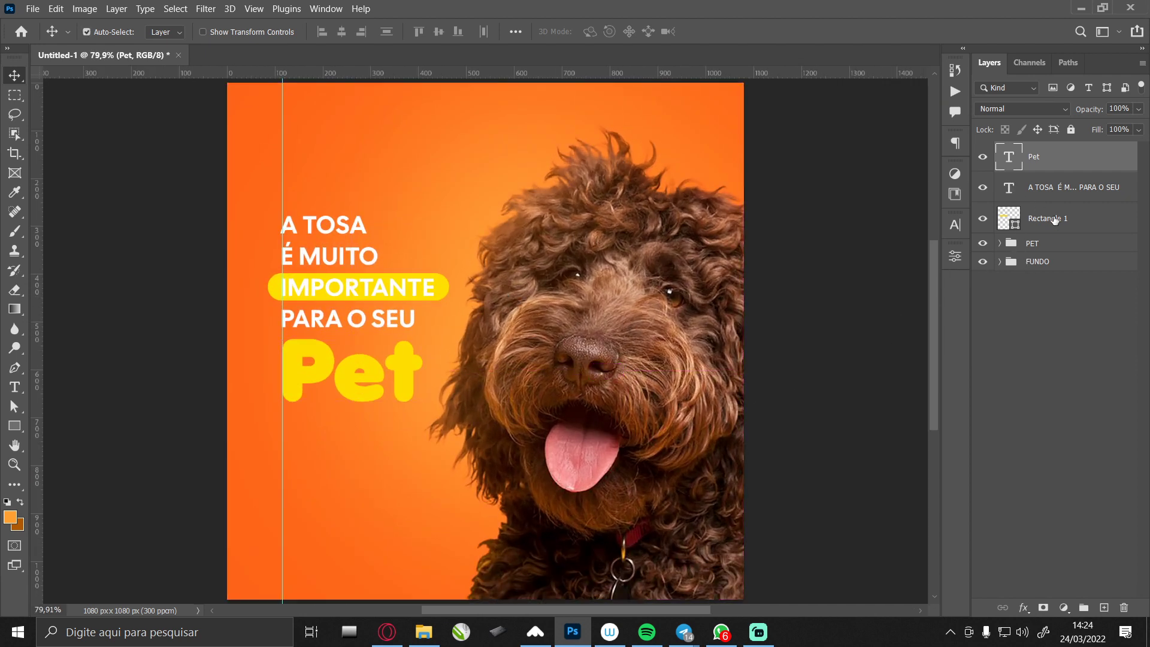
Group the headline, 'Pet' and pill layers into a group named TEXTO.
{"action": "left_click", "coordinate": [1054, 220], "text": "shift"}
{"action": "key", "text": "ctrl+g"}
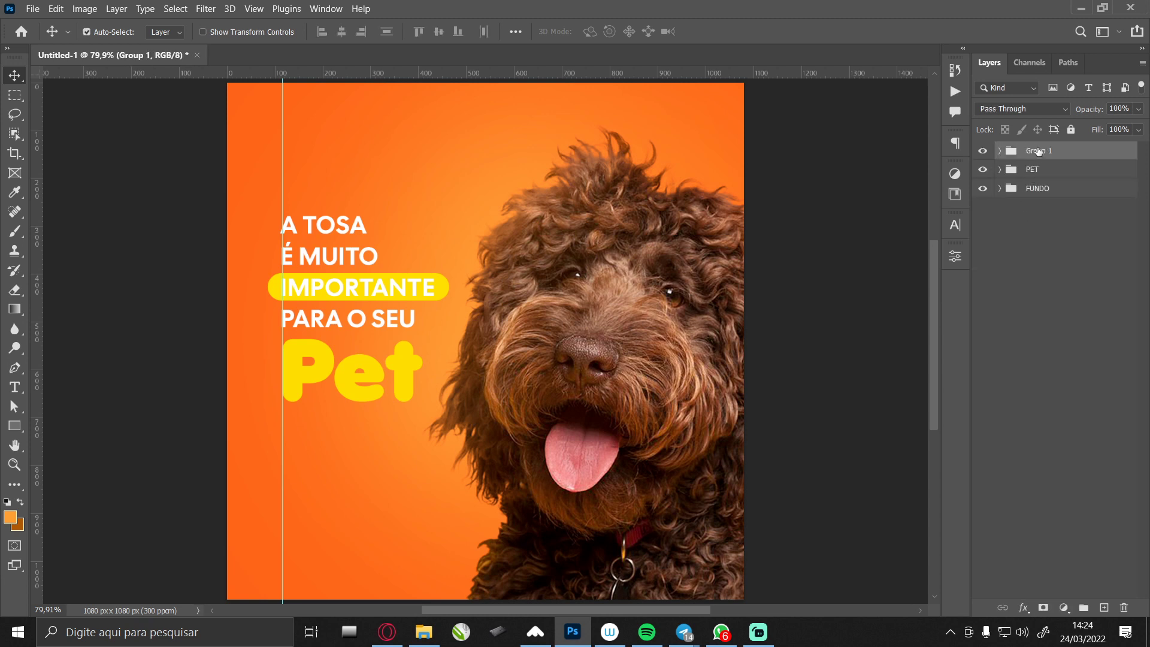
{"action": "double_click", "coordinate": [1038, 151]}
{"action": "type", "text": "TEXTO"}
{"action": "key", "text": "Return"}
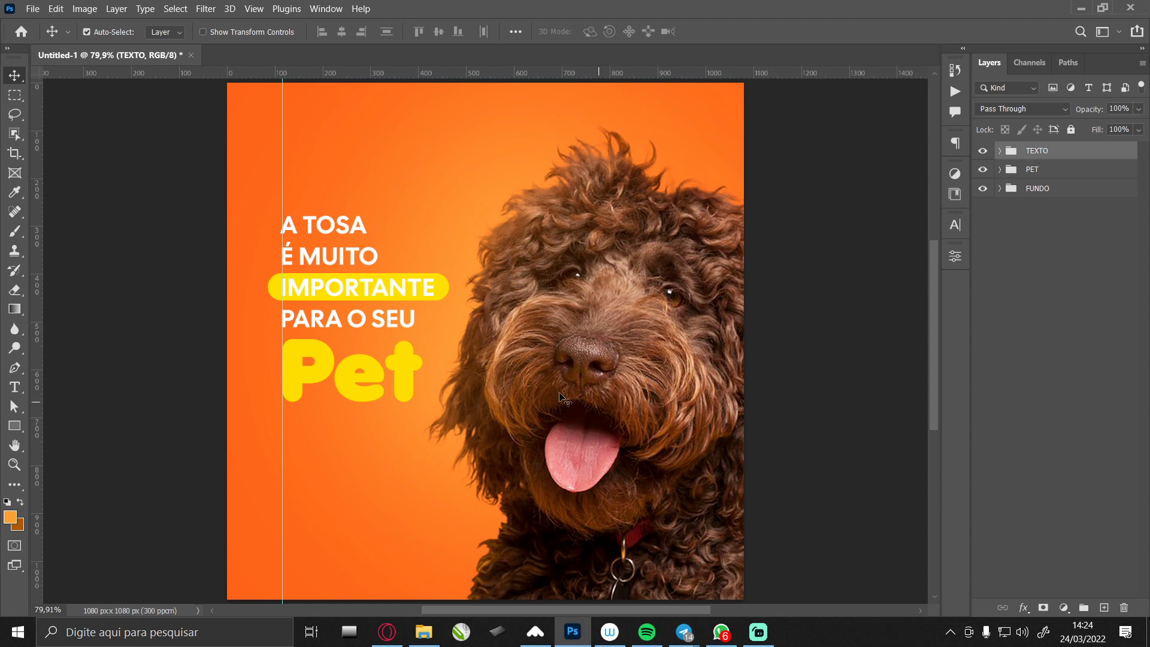
{"action": "left_click", "coordinate": [521, 372]}
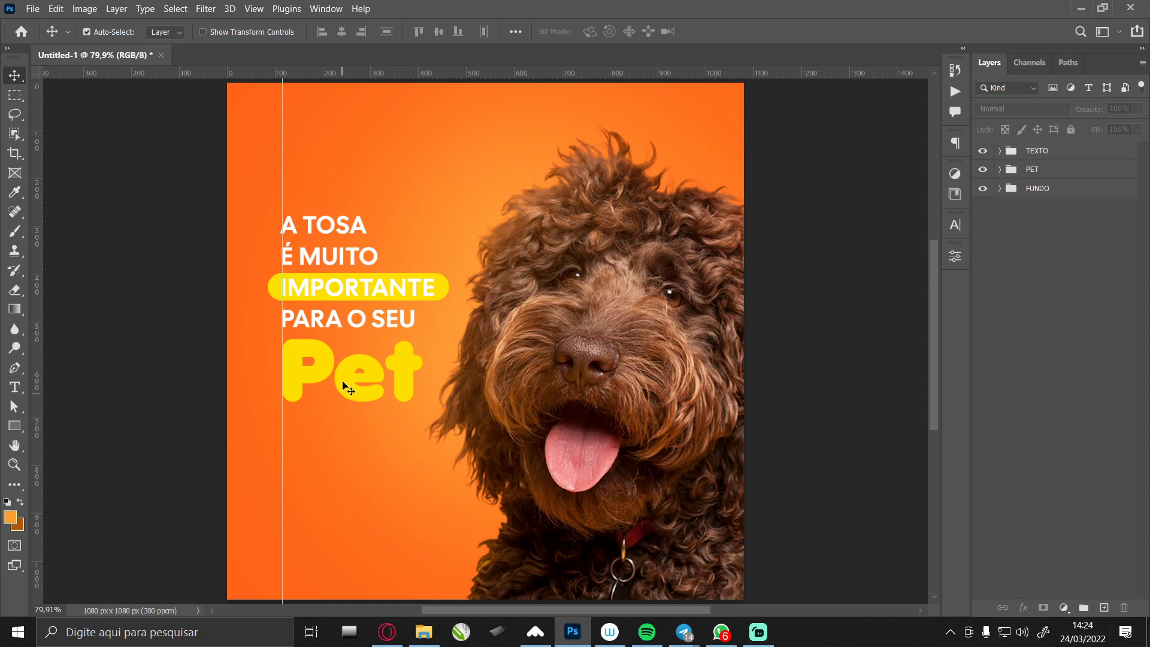
Duplicate 'Pet' below the original and set the copy in Antro Vectra script.
{"action": "left_click_drag", "start_coordinate": [343, 368], "coordinate": [338, 453]}
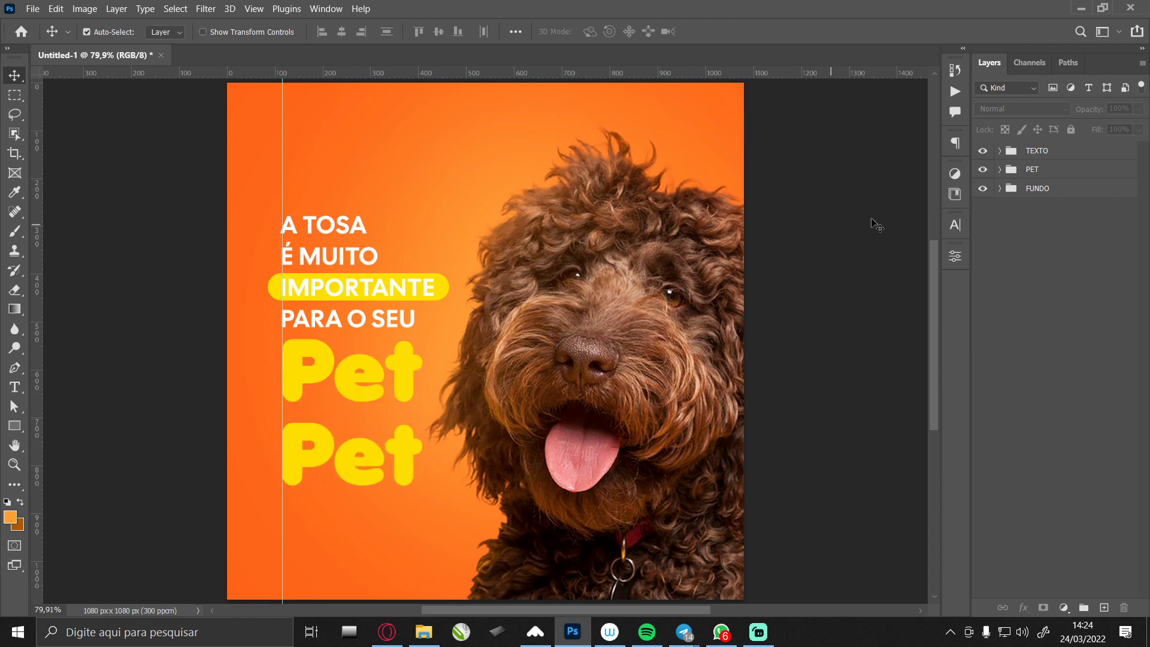
{"action": "left_click", "coordinate": [955, 226]}
{"action": "left_click", "coordinate": [871, 246]}
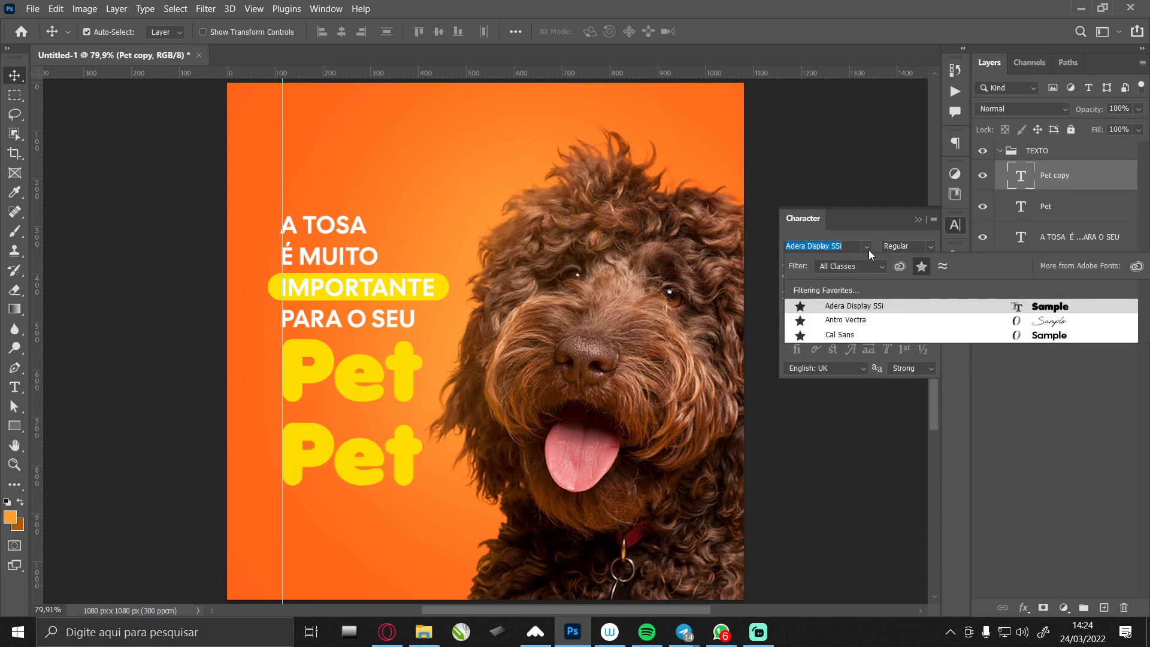
{"action": "left_click", "coordinate": [817, 315]}
{"action": "left_click", "coordinate": [955, 225]}
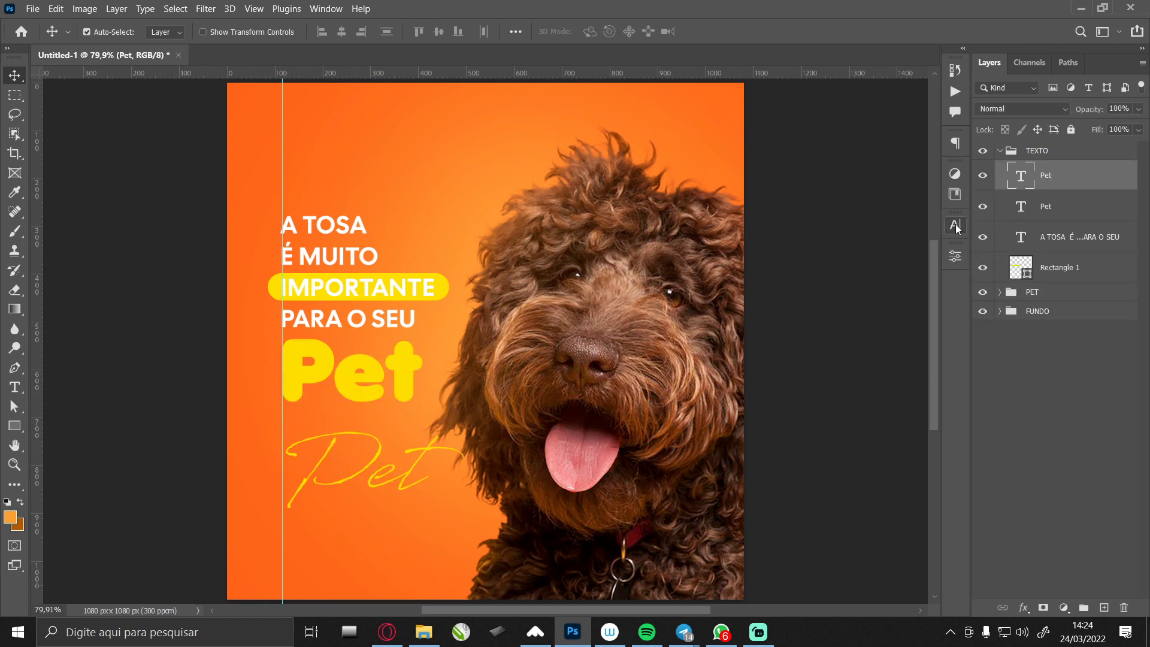
Set the script 'Pet' text colour to white (ffffff) and apply Faux Bold.
{"action": "left_click", "coordinate": [899, 307]}
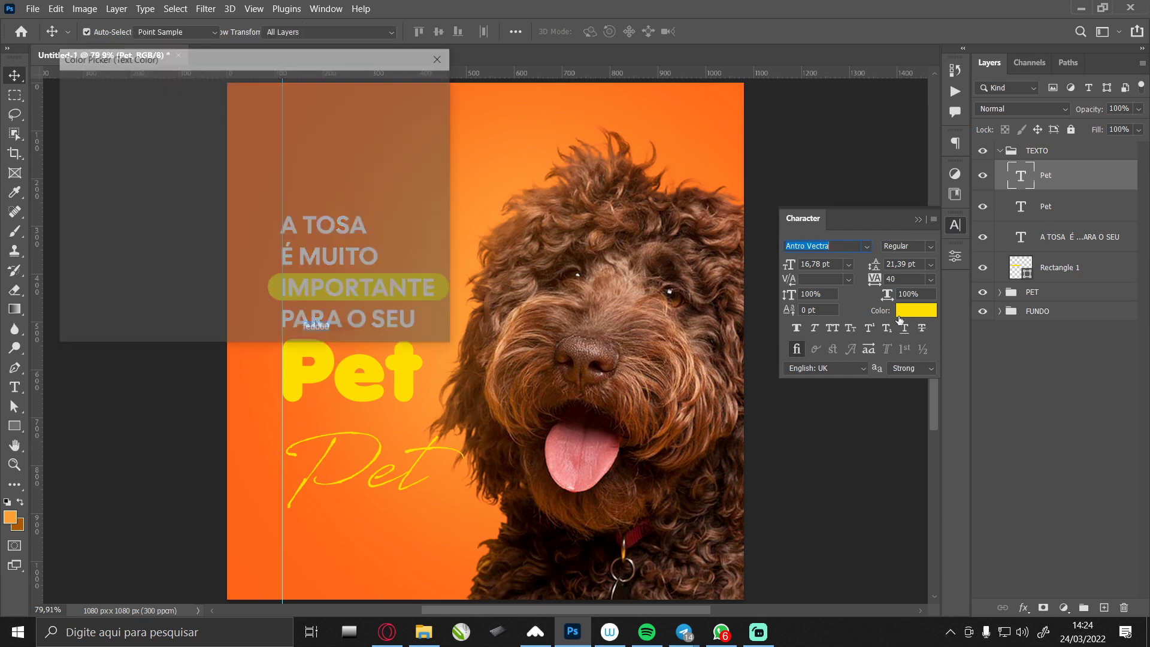
{"action": "type", "text": "ffffff"}
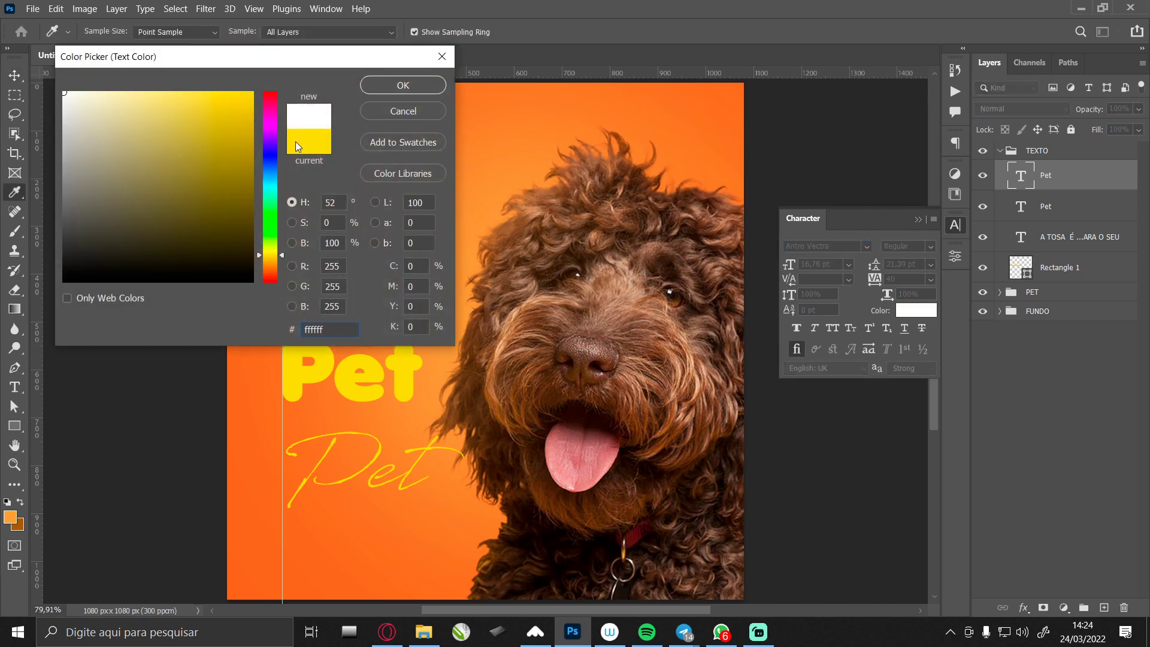
{"action": "left_click", "coordinate": [403, 85]}
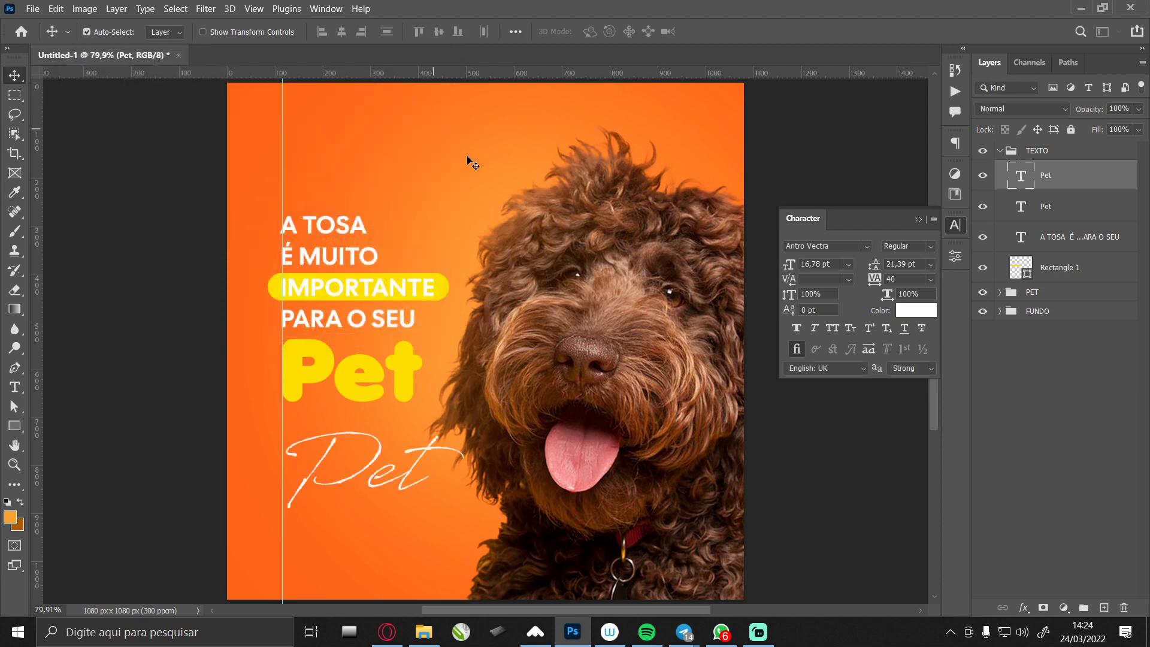
{"action": "left_click", "coordinate": [799, 326]}
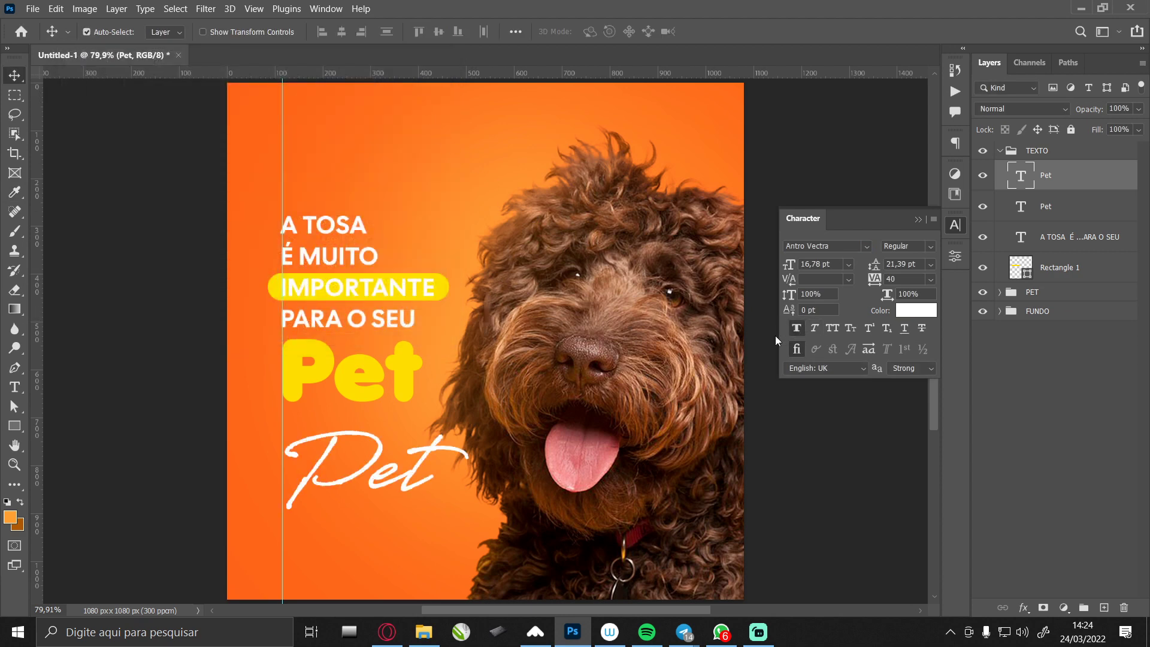
Scale the script 'Pet' to about 293%, tilt it -4.94°, lower it, and place it in FUNDO.
{"action": "key", "text": "ctrl+t"}
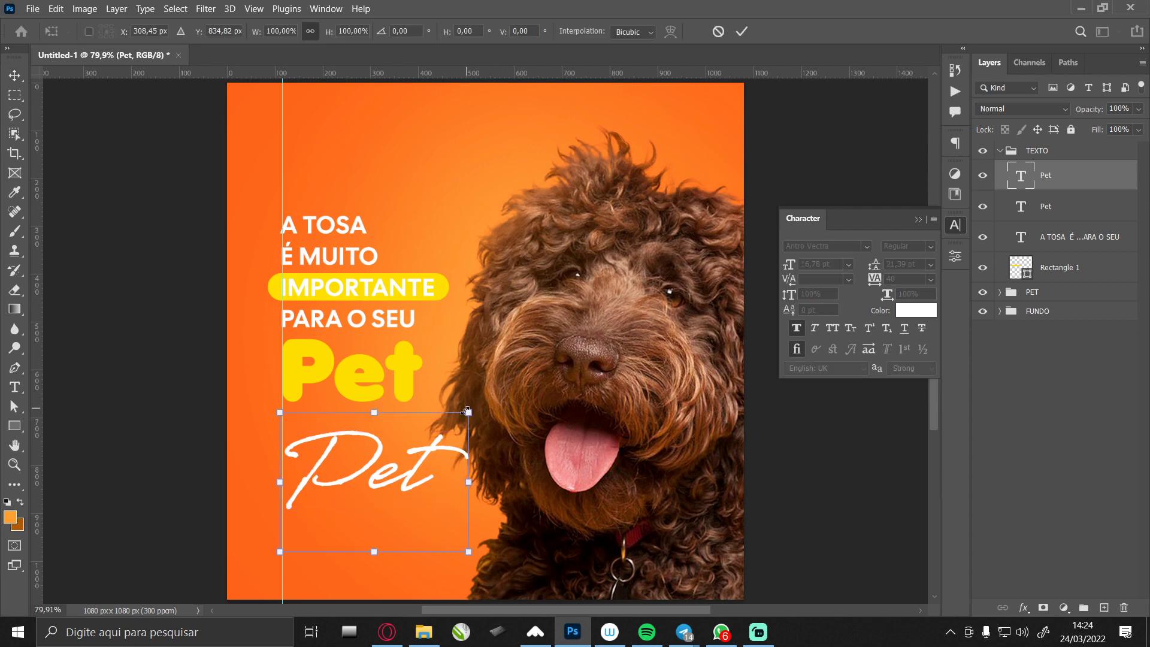
{"action": "left_click_drag", "start_coordinate": [469, 412], "coordinate": [650, 277]}
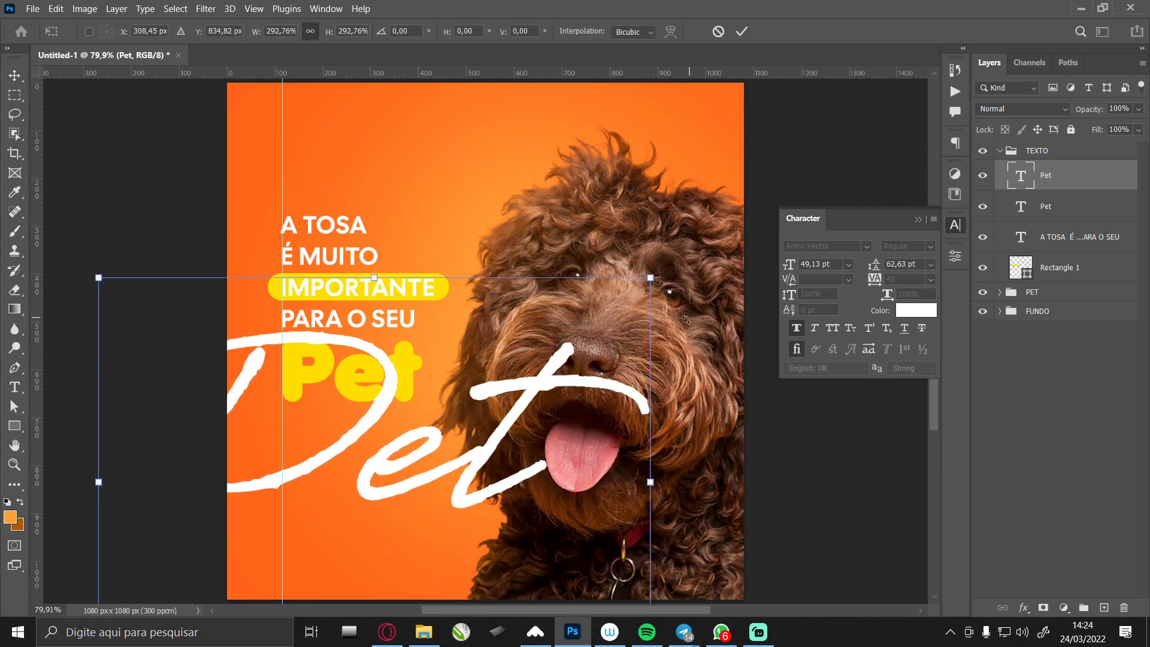
{"action": "left_click_drag", "start_coordinate": [685, 319], "coordinate": [680, 293]}
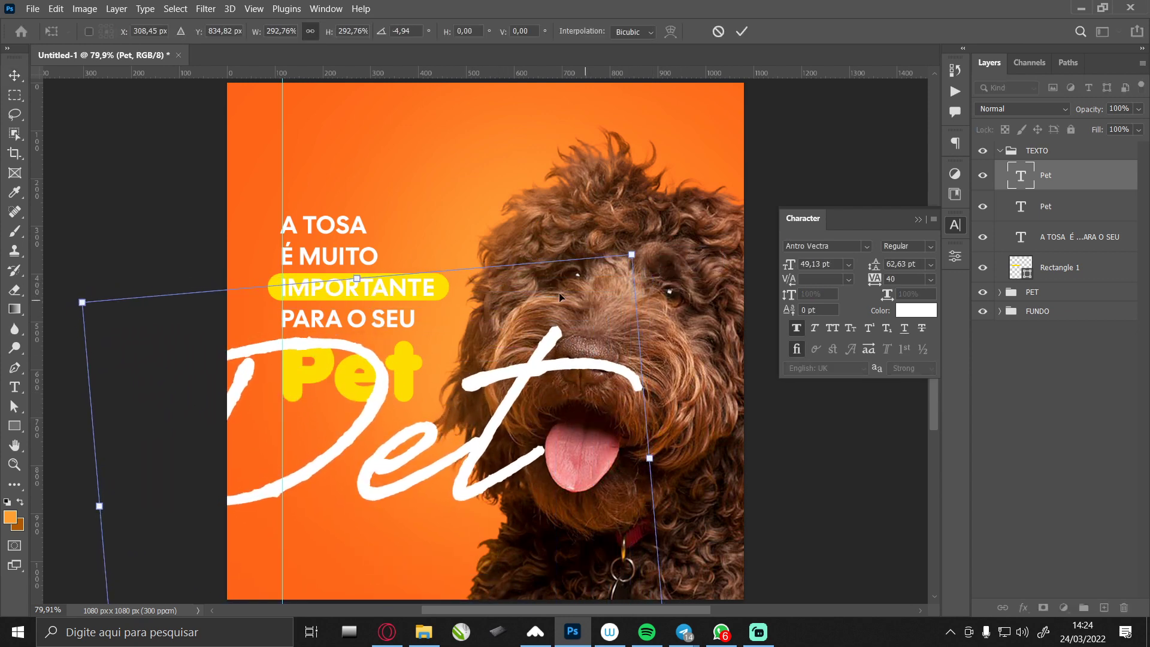
{"action": "left_click_drag", "start_coordinate": [559, 295], "coordinate": [553, 423]}
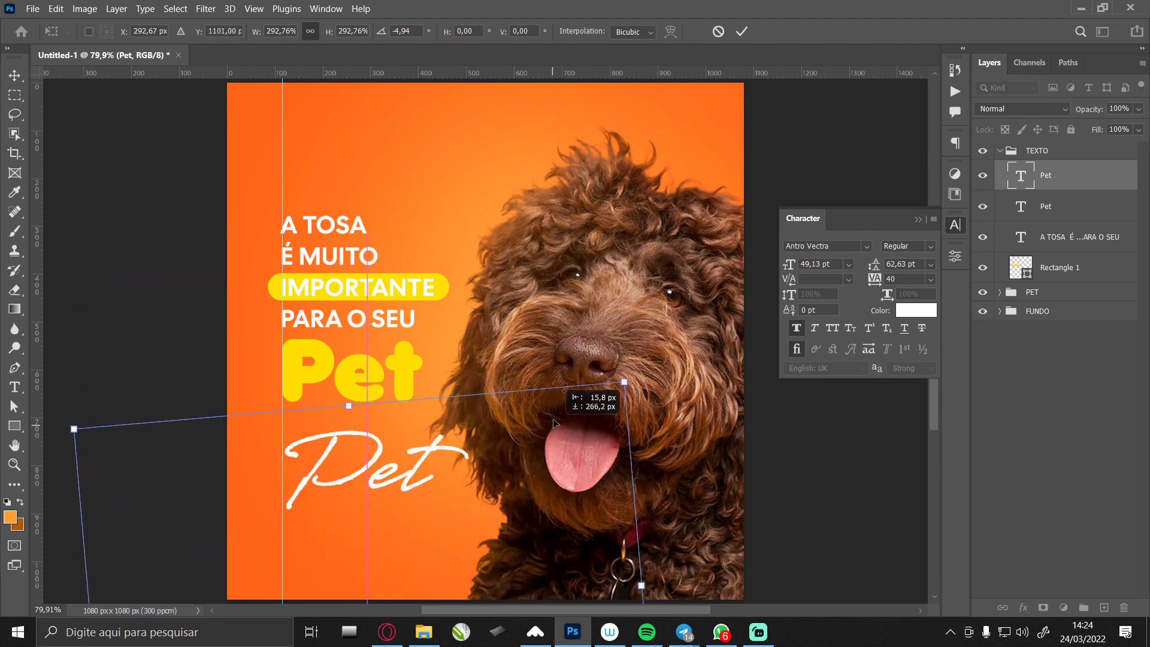
{"action": "key", "text": "Return"}
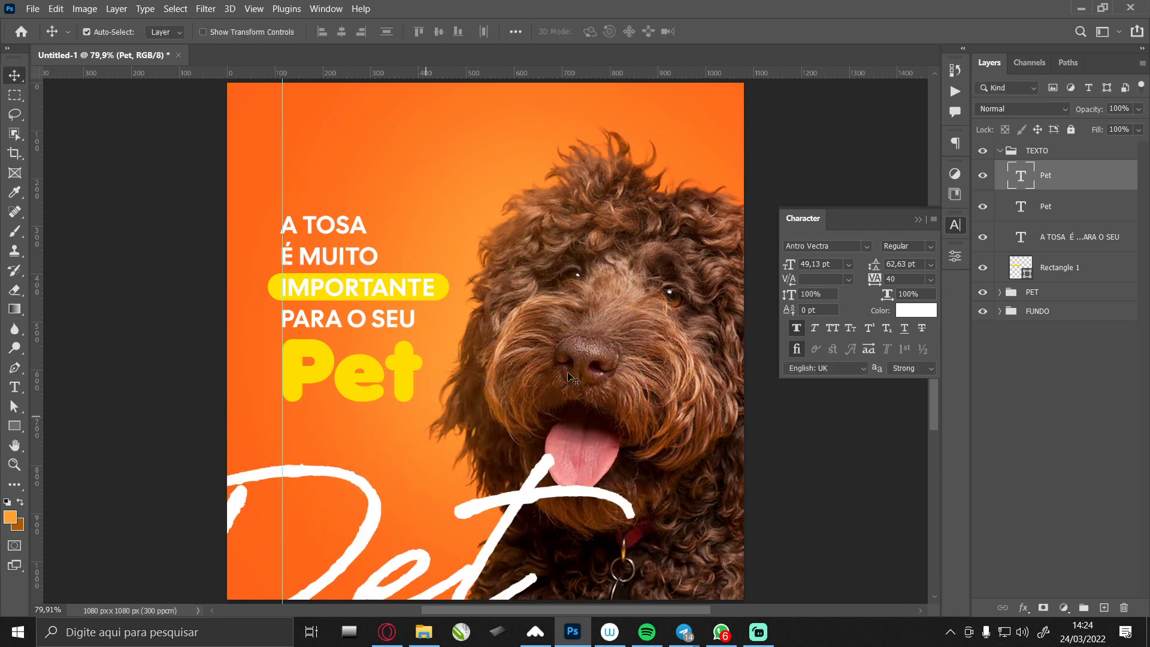
{"action": "left_click_drag", "start_coordinate": [1025, 196], "coordinate": [994, 312]}
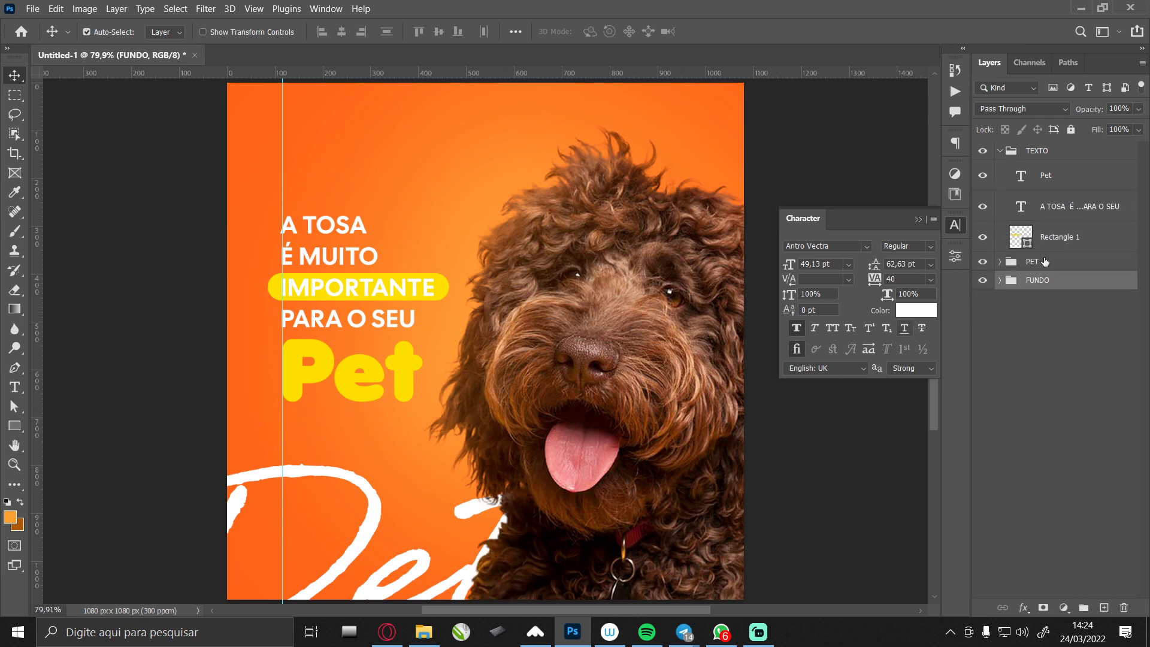
Set the script 'Pet' layer in FUNDO to Soft Light blending at 38% opacity.
{"action": "left_click", "coordinate": [1023, 108]}
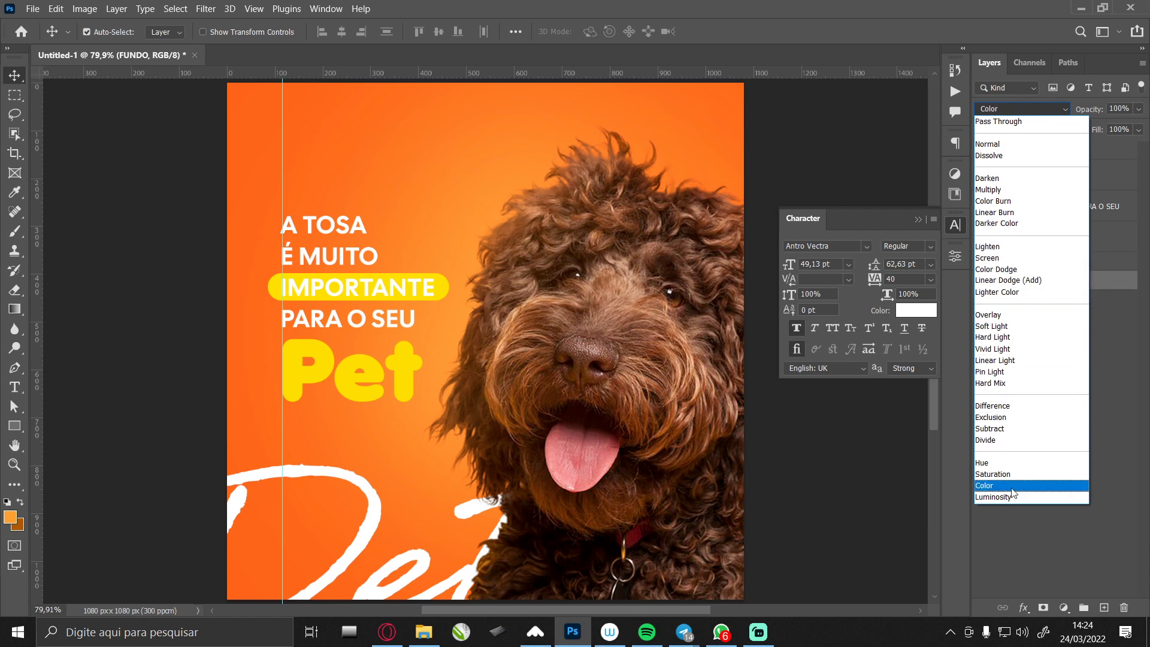
{"action": "left_click", "coordinate": [1089, 507]}
{"action": "left_click", "coordinate": [1000, 281]}
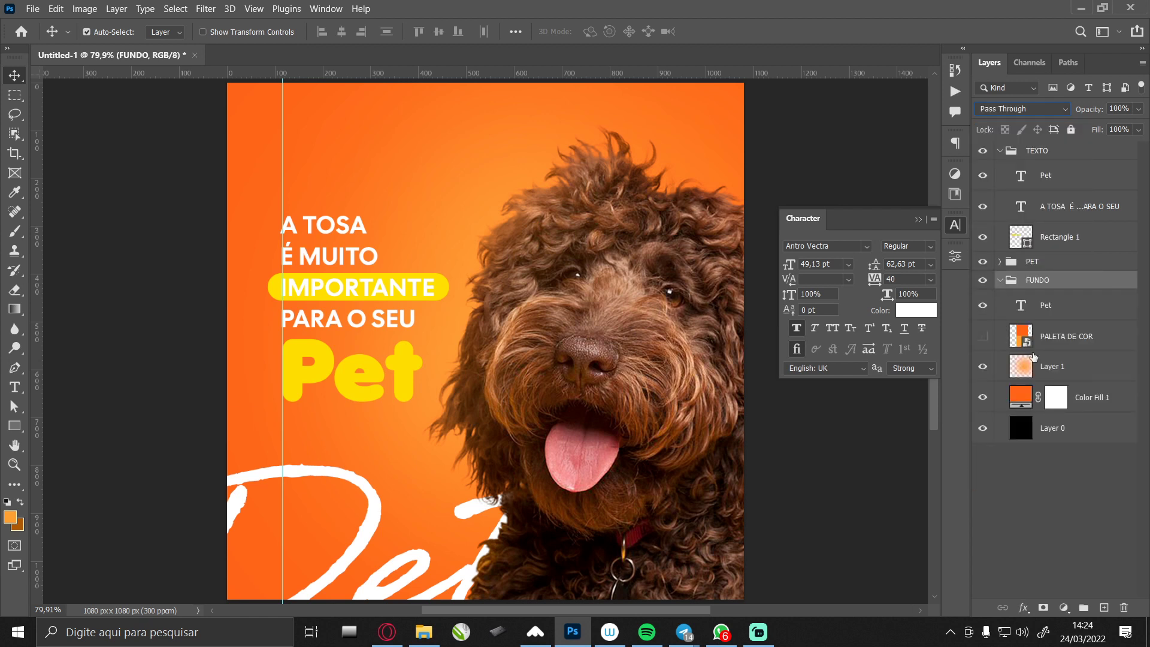
{"action": "left_click", "coordinate": [1045, 311]}
{"action": "left_click", "coordinate": [1021, 108]}
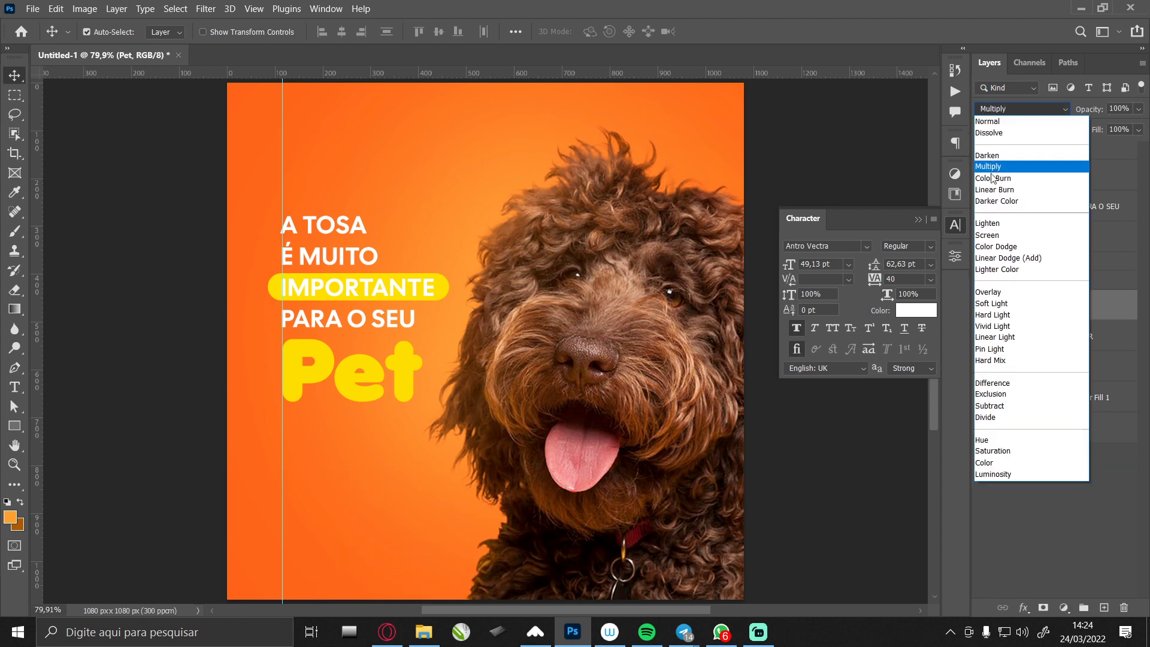
{"action": "left_click", "coordinate": [990, 304]}
{"action": "left_click", "coordinate": [1136, 128]}
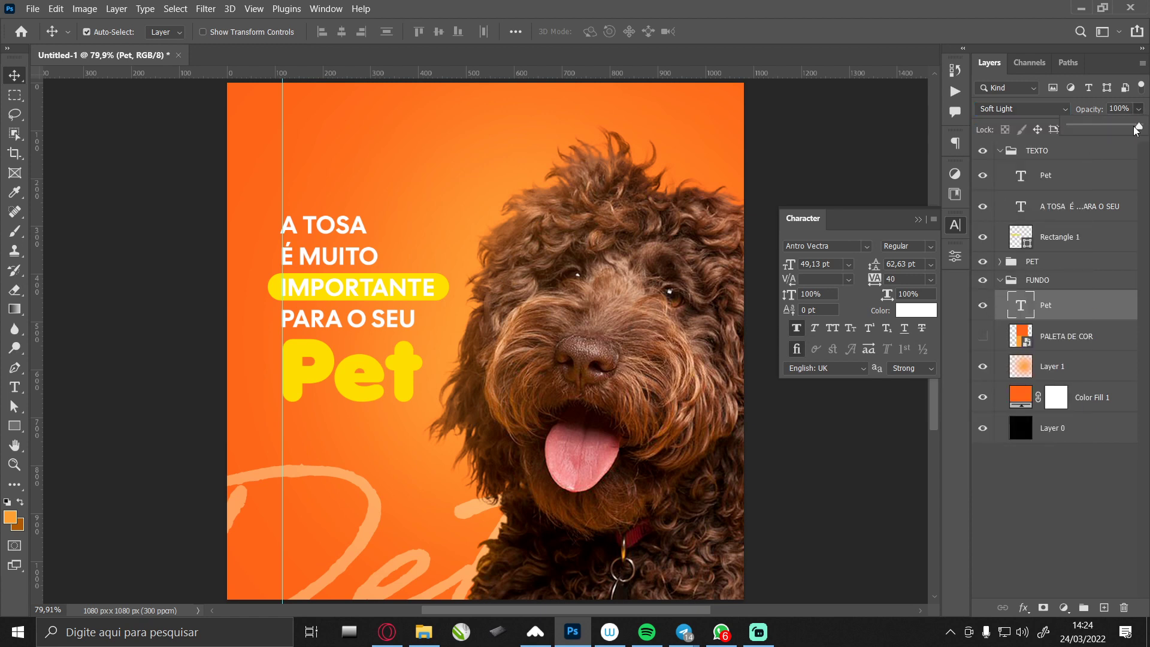
{"action": "left_click_drag", "start_coordinate": [1102, 146], "coordinate": [1082, 153]}
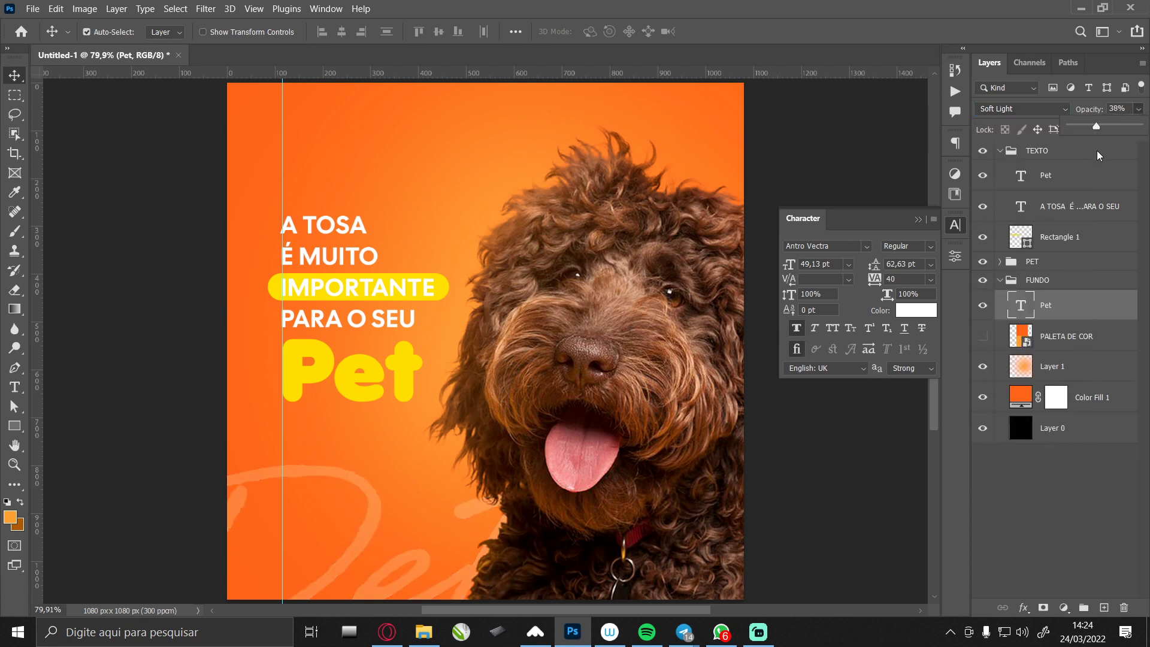
{"action": "left_click", "coordinate": [955, 225]}
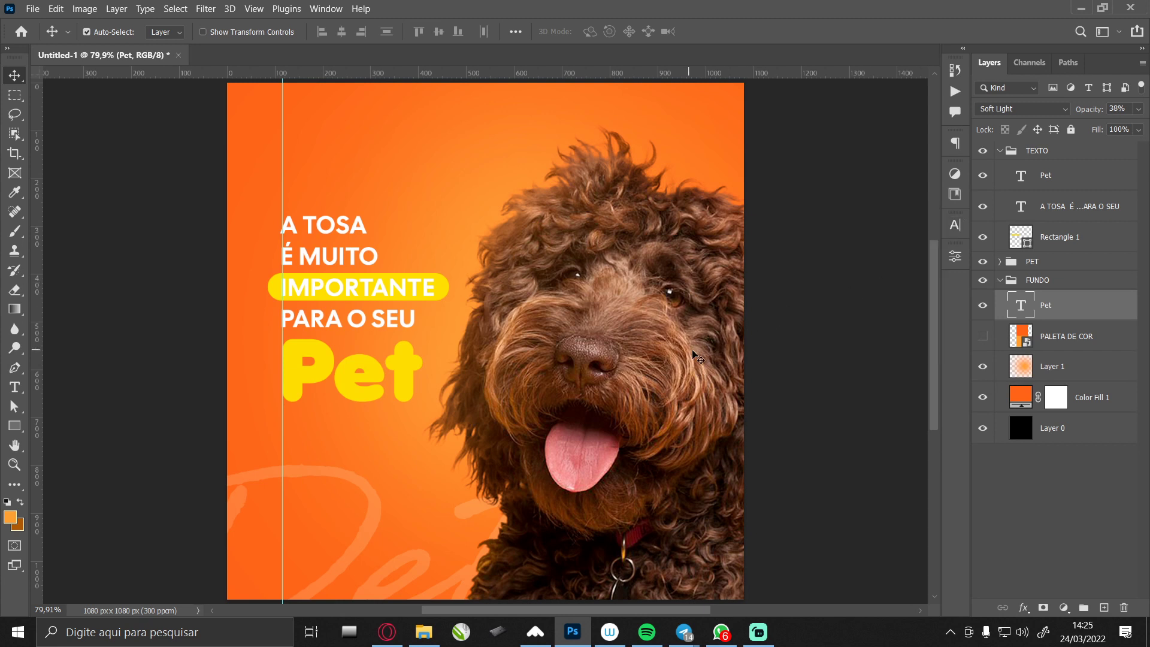
Delete the PALETA DE COR layer and collapse the FUNDO and TEXTO groups.
{"action": "left_click", "coordinate": [1060, 340]}
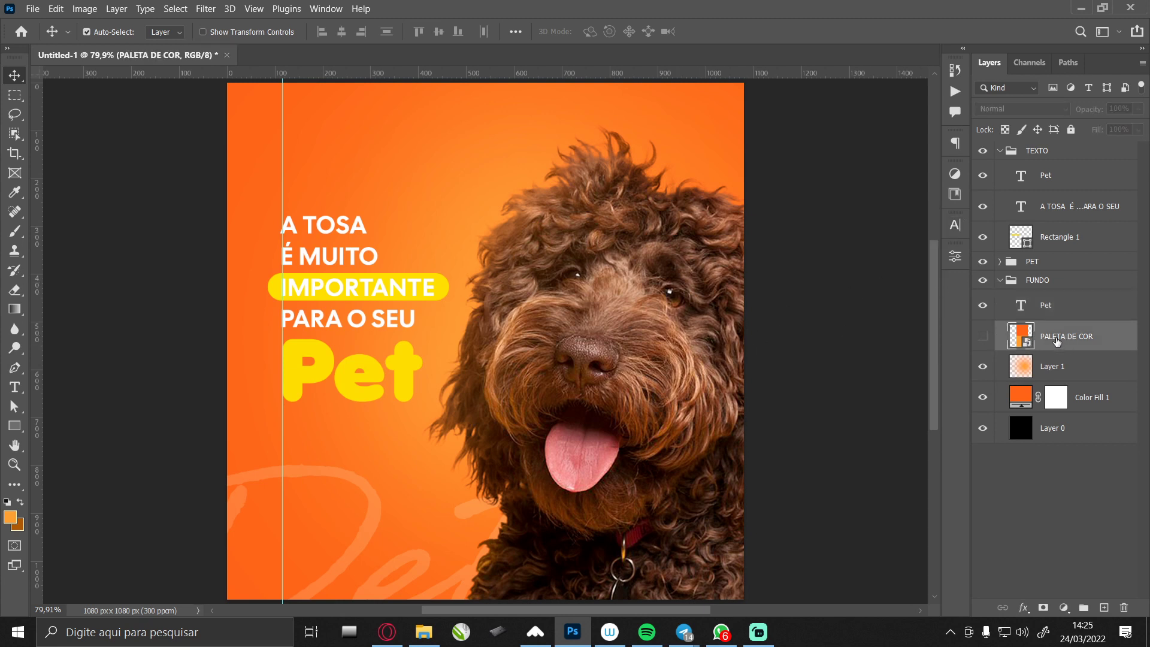
{"action": "key", "text": "Delete"}
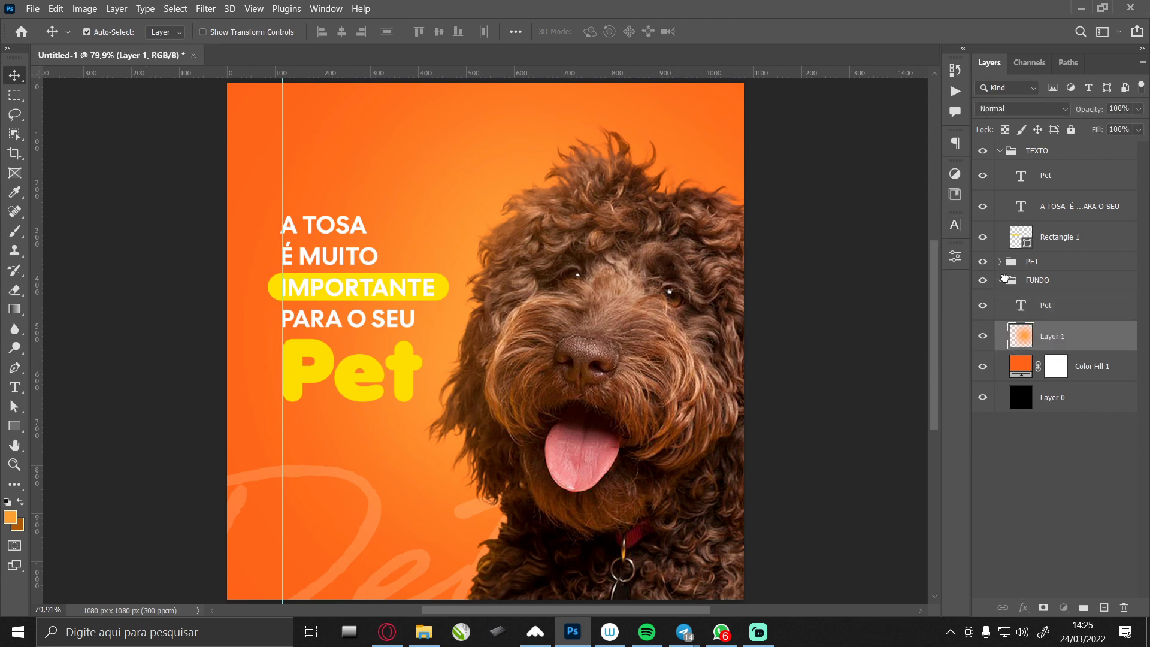
{"action": "left_click", "coordinate": [1009, 279]}
{"action": "left_click", "coordinate": [998, 280]}
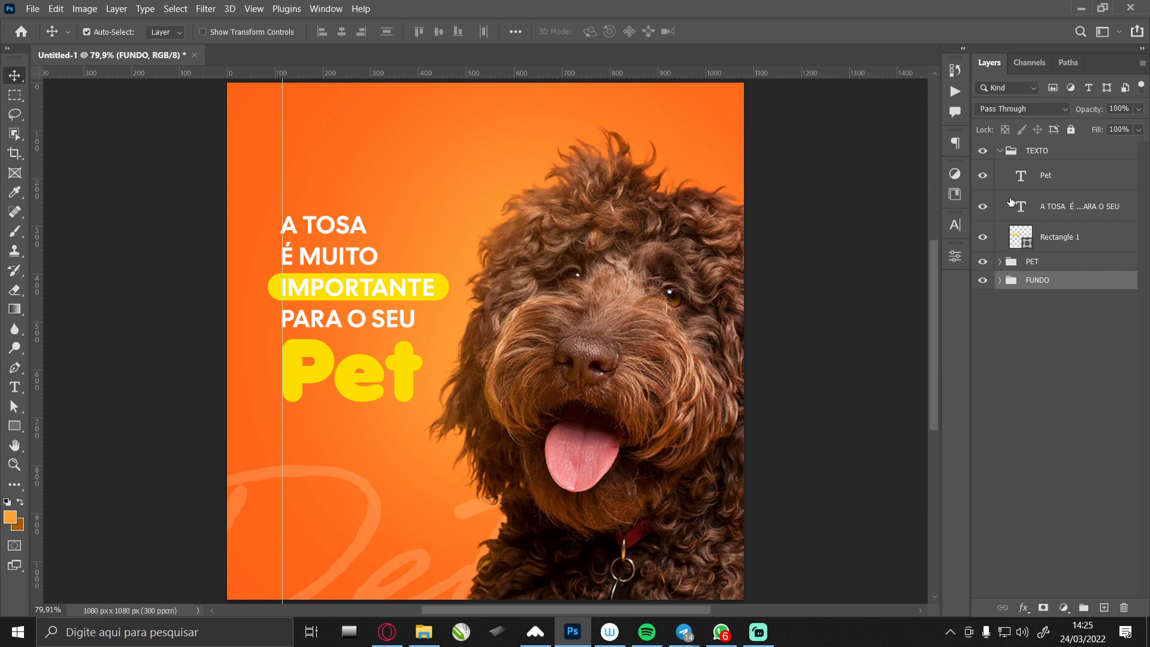
{"action": "left_click", "coordinate": [999, 151]}
Nudge the dog slightly right and shrink the yellow 'Pet' a little.
{"action": "scroll", "coordinate": [649, 326], "scroll_direction": "down", "scroll_amount": 2}
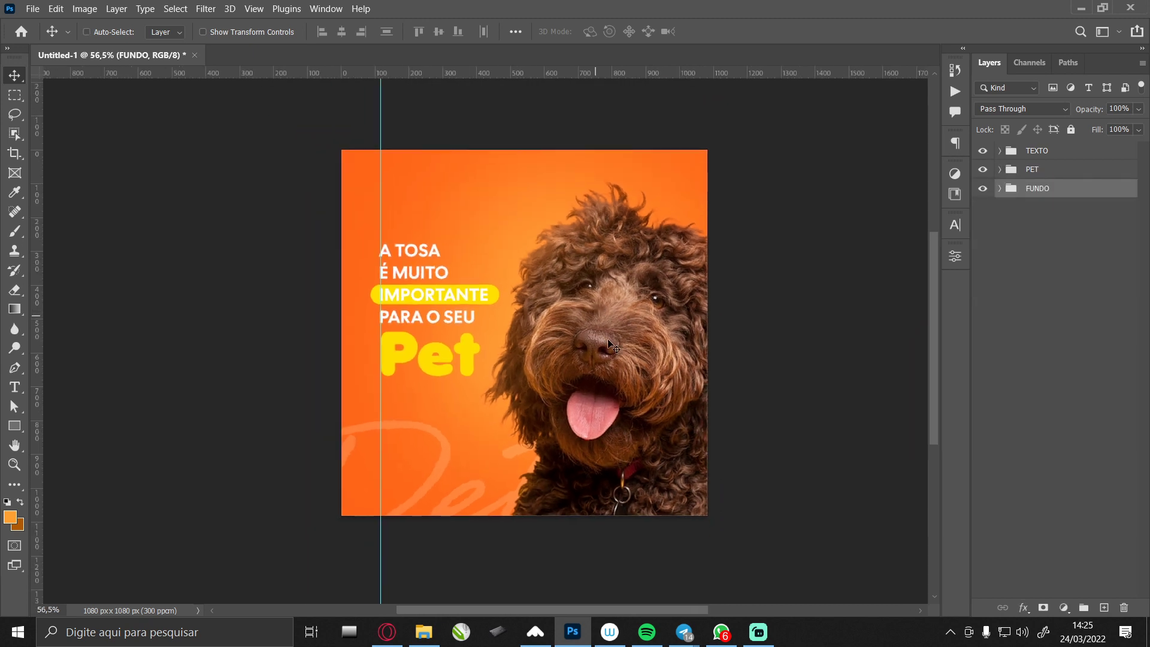
{"action": "left_click_drag", "start_coordinate": [635, 371], "coordinate": [648, 371]}
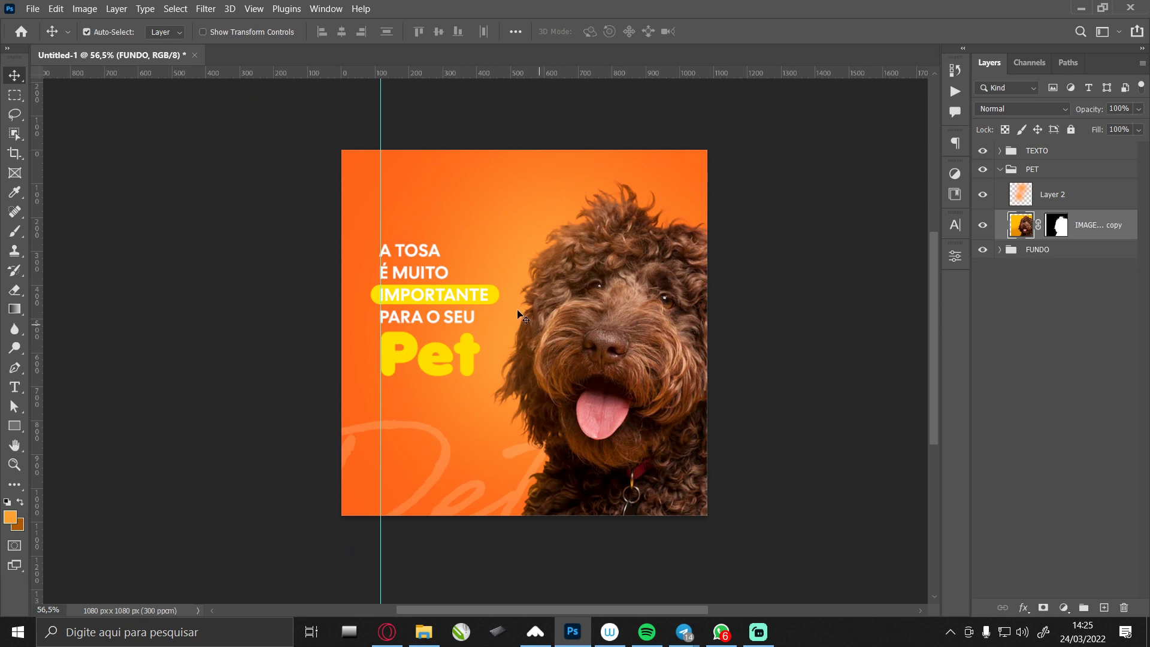
{"action": "left_click", "coordinate": [467, 362]}
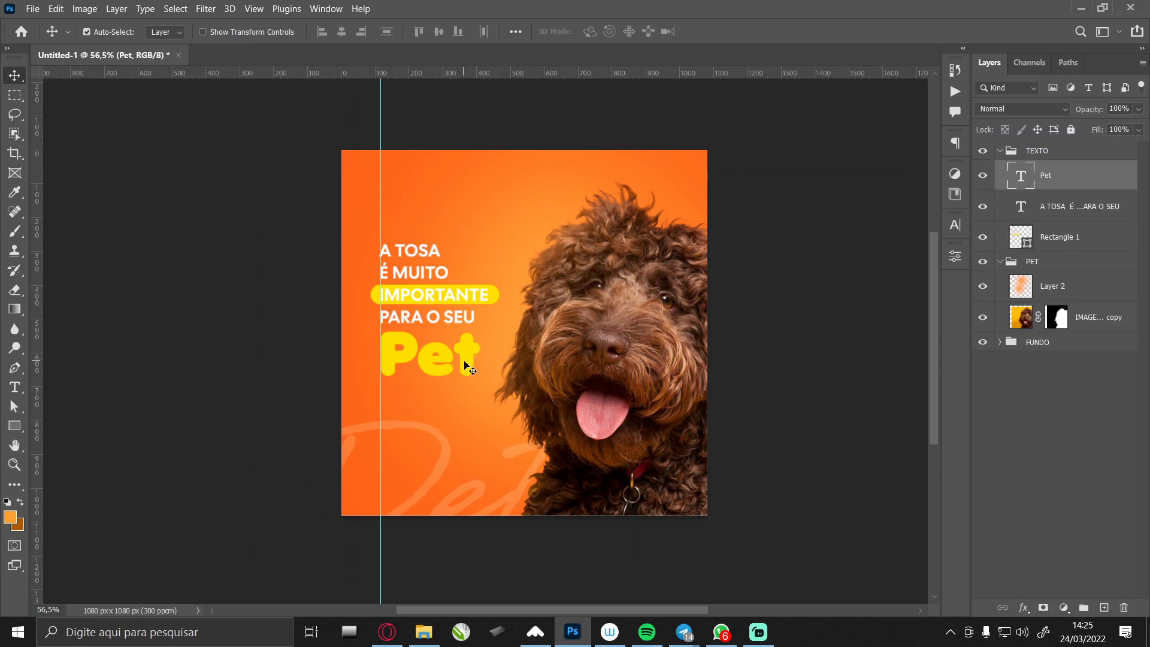
{"action": "key", "text": "ctrl+t"}
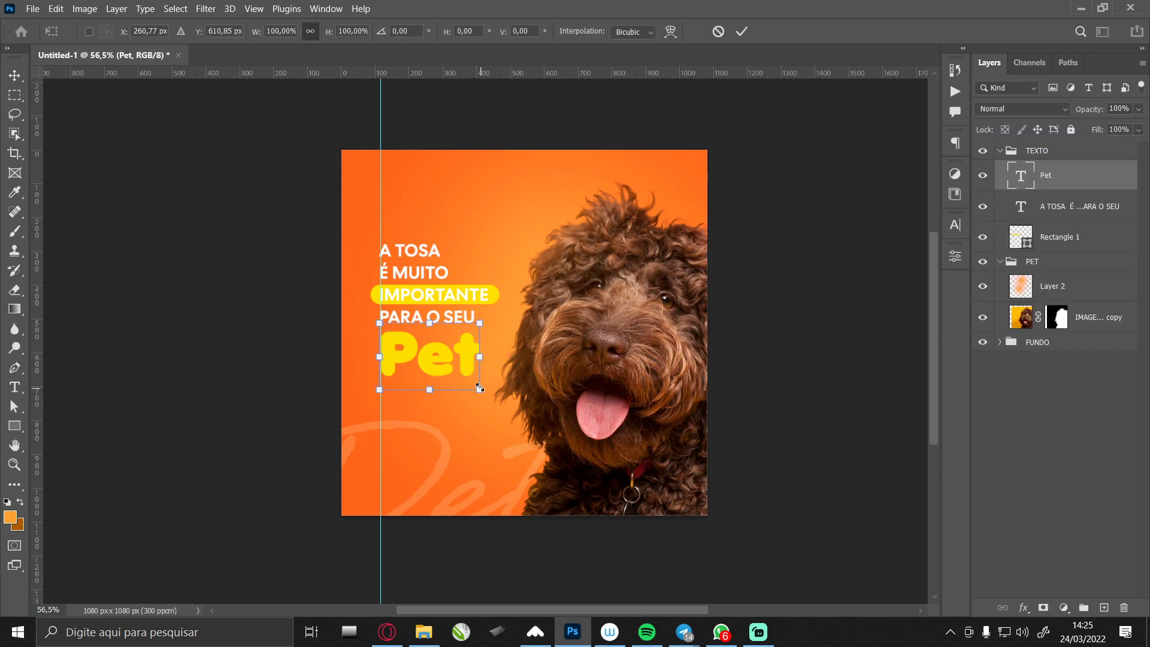
{"action": "left_click_drag", "start_coordinate": [480, 388], "coordinate": [476, 385]}
{"action": "key", "text": "Return"}
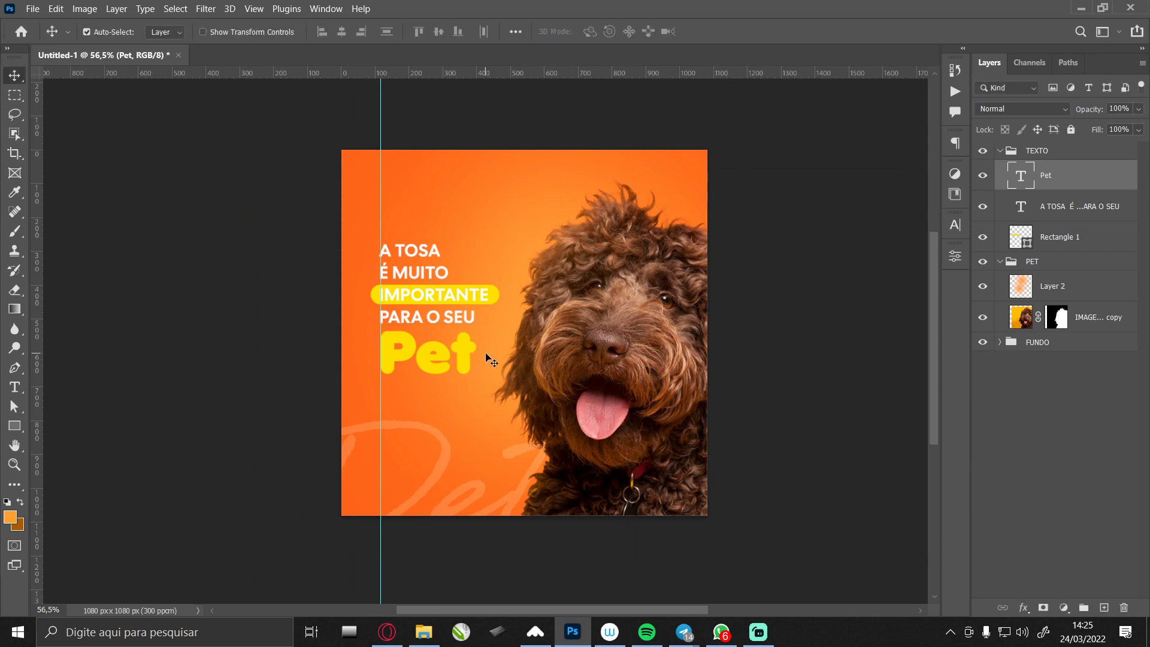
Apply Faux Bold to the white headline text and collapse the Character panel.
{"action": "left_click", "coordinate": [417, 256]}
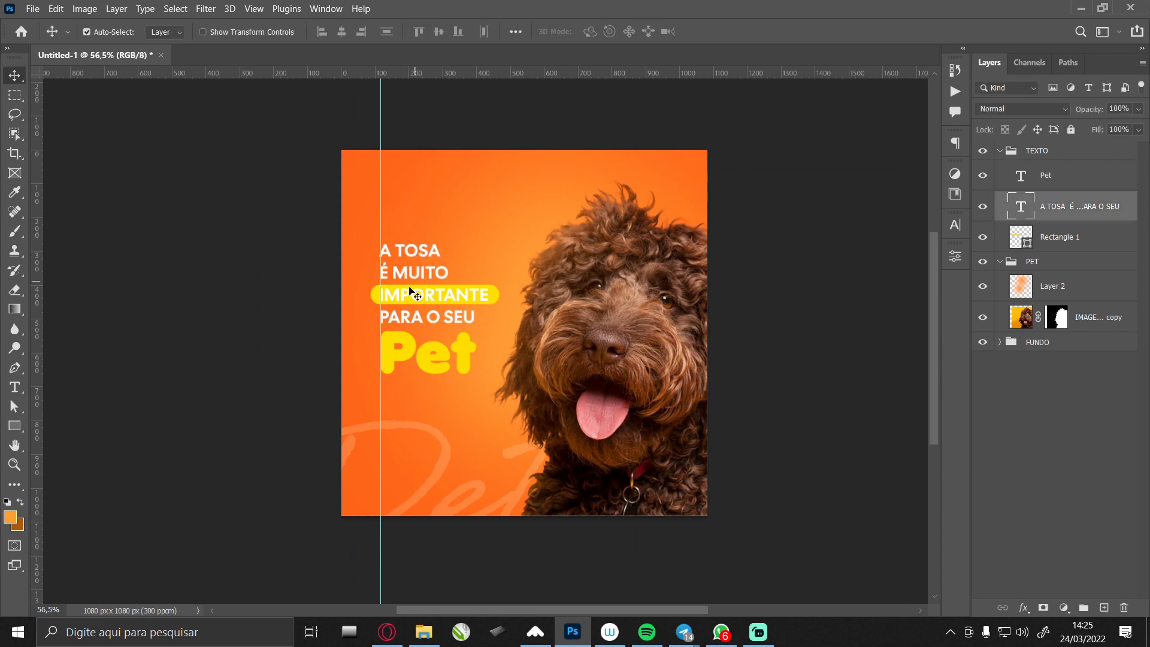
{"action": "left_click", "coordinate": [954, 224]}
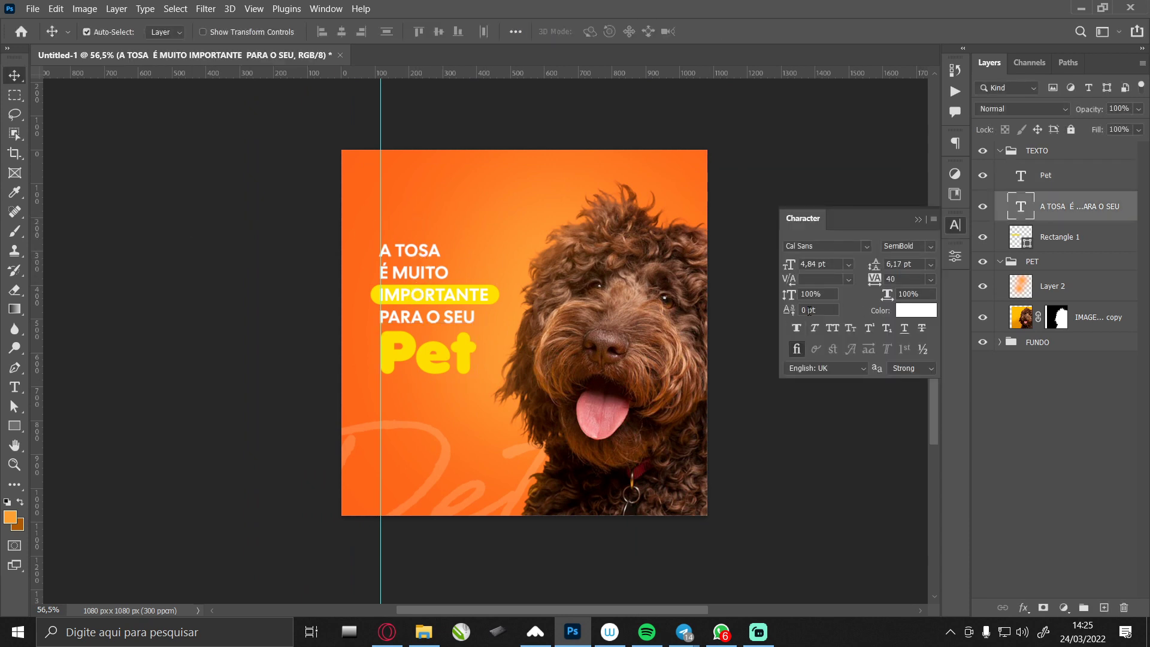
{"action": "left_click", "coordinate": [796, 327]}
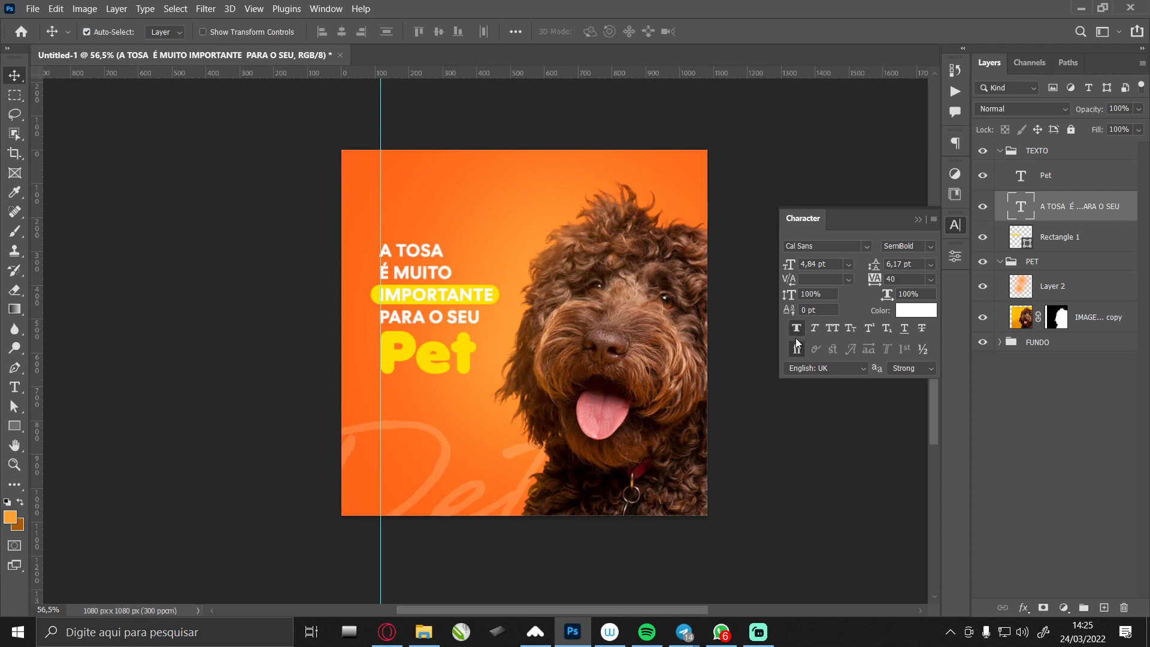
{"action": "left_click", "coordinate": [956, 225]}
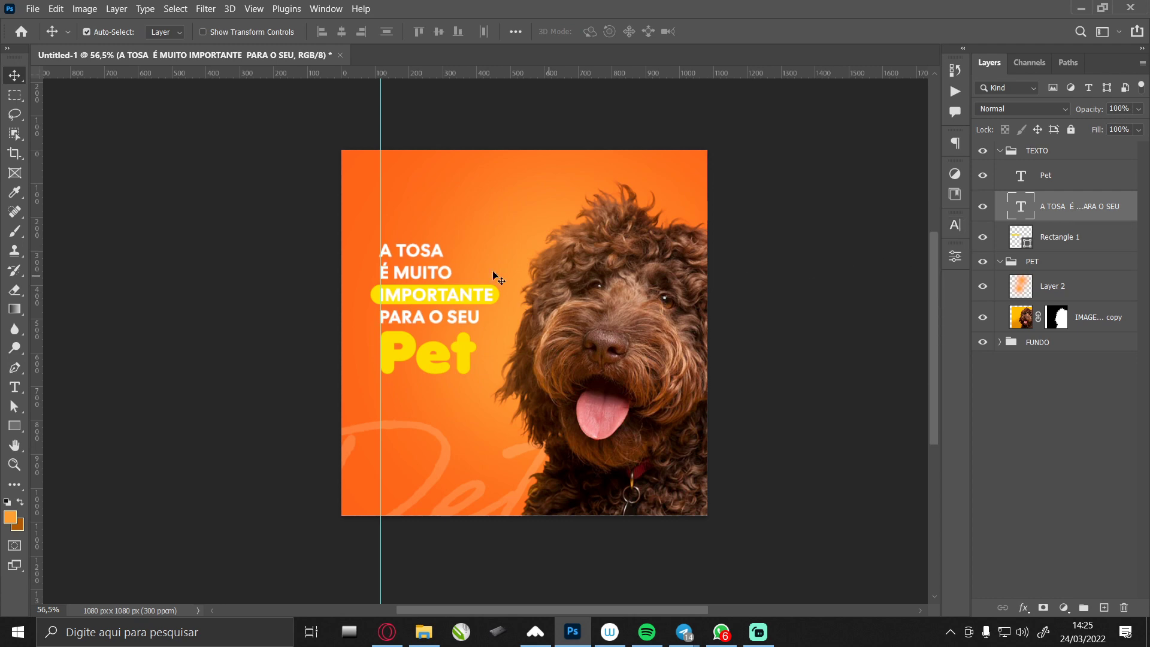
Widen the yellow pill evenly to about 387 px, nudge it right and down, and collapse the groups.
{"action": "left_click_drag", "start_coordinate": [419, 271], "coordinate": [513, 282]}
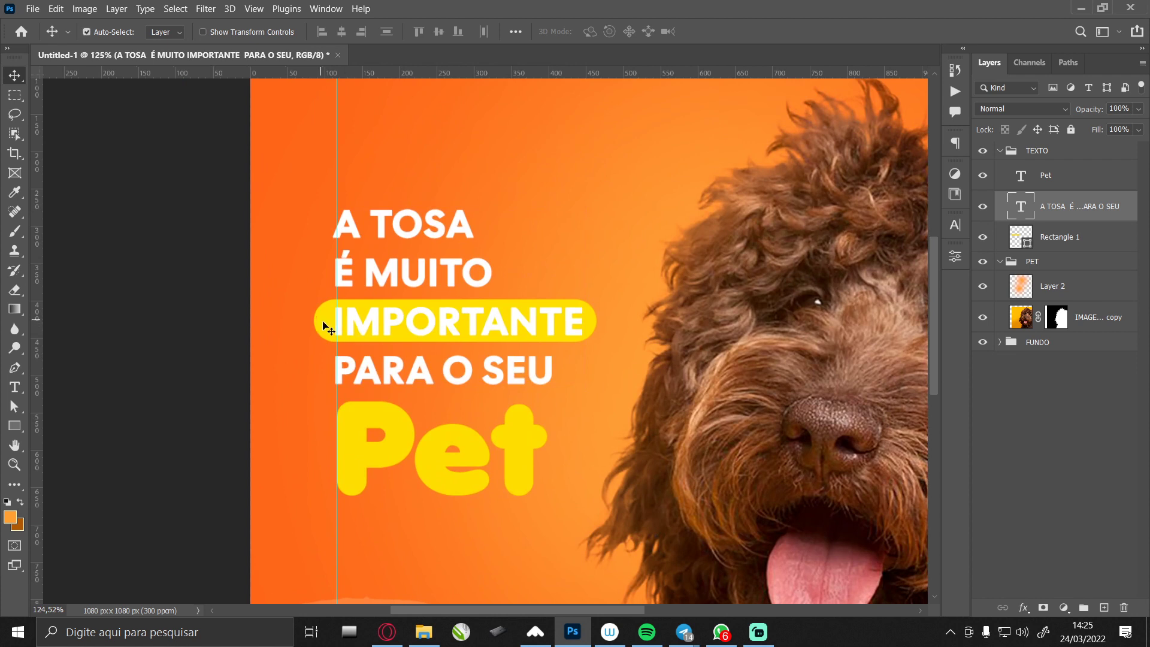
{"action": "left_click", "coordinate": [327, 321], "text": "ctrl"}
{"action": "key", "text": "ctrl+t"}
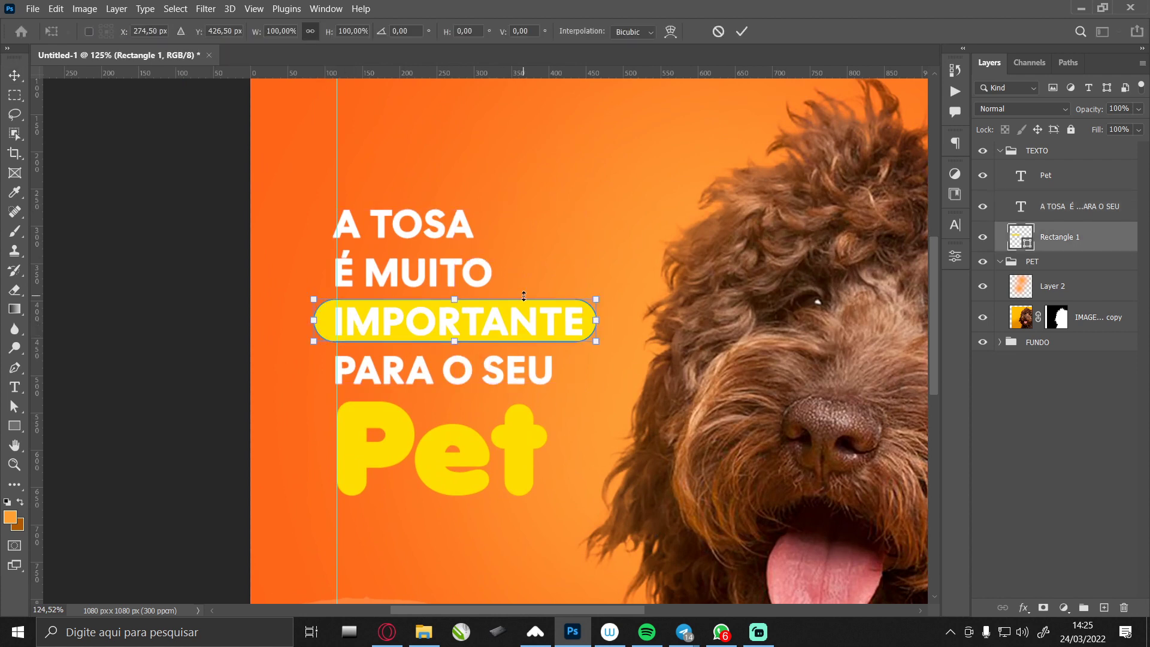
{"action": "key", "text": "Right"}
{"action": "key", "text": "Right"}
{"action": "key", "text": "Right"}
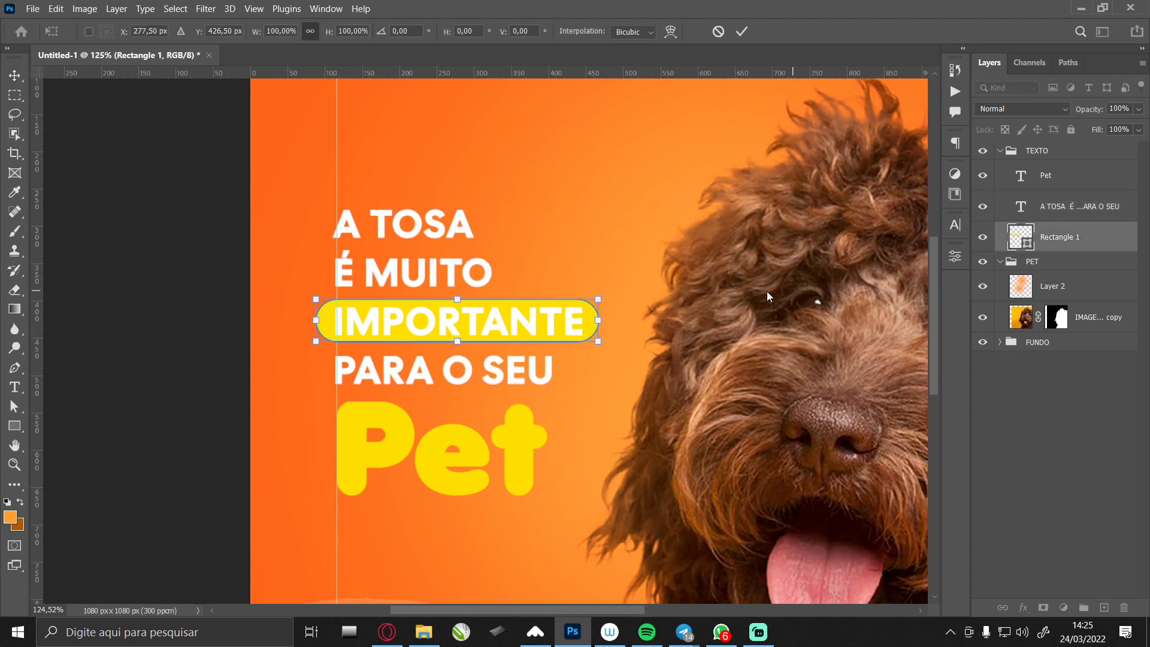
{"action": "left_click_drag", "start_coordinate": [601, 322], "coordinate": [604, 321]}
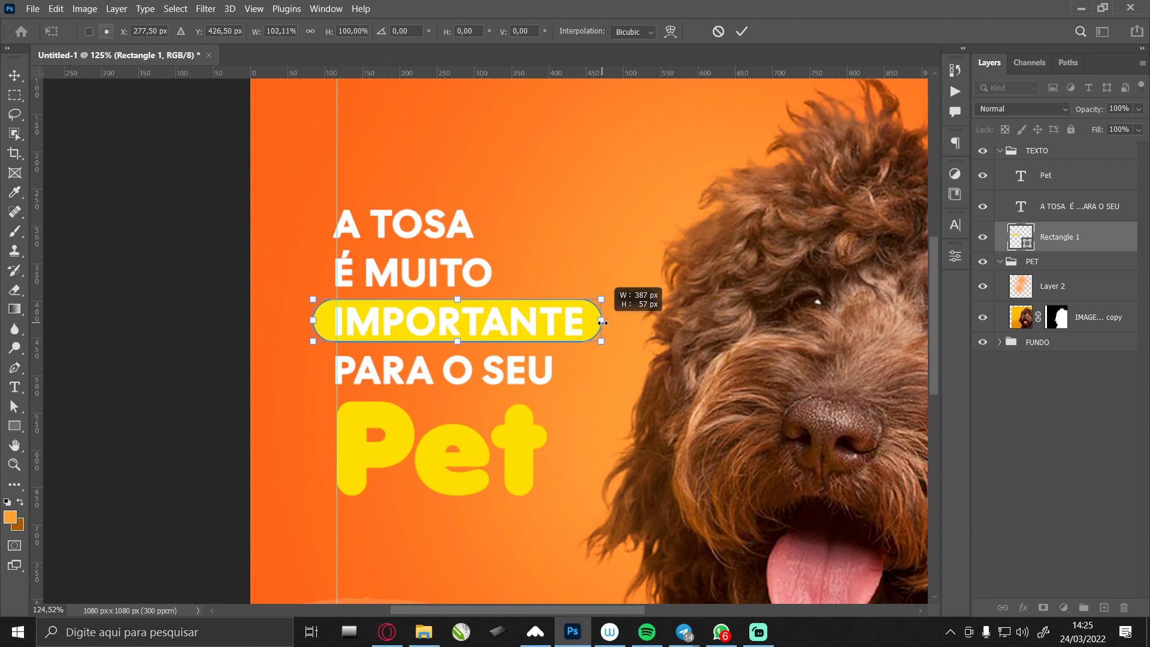
{"action": "key", "text": "Return"}
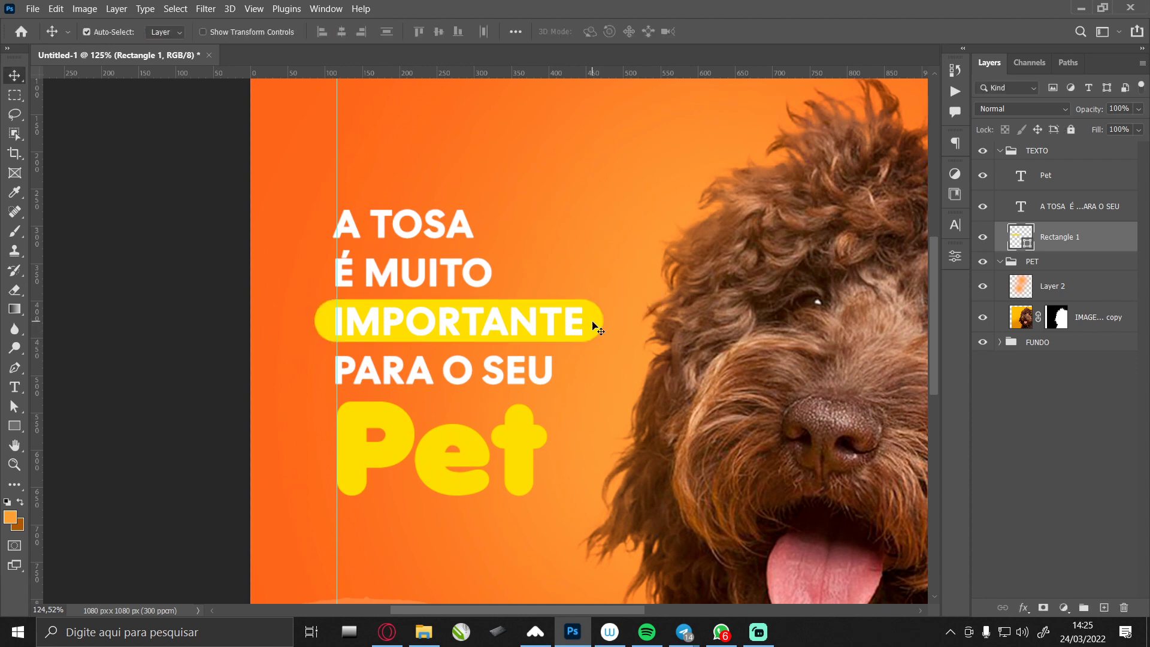
{"action": "key", "text": "Down"}
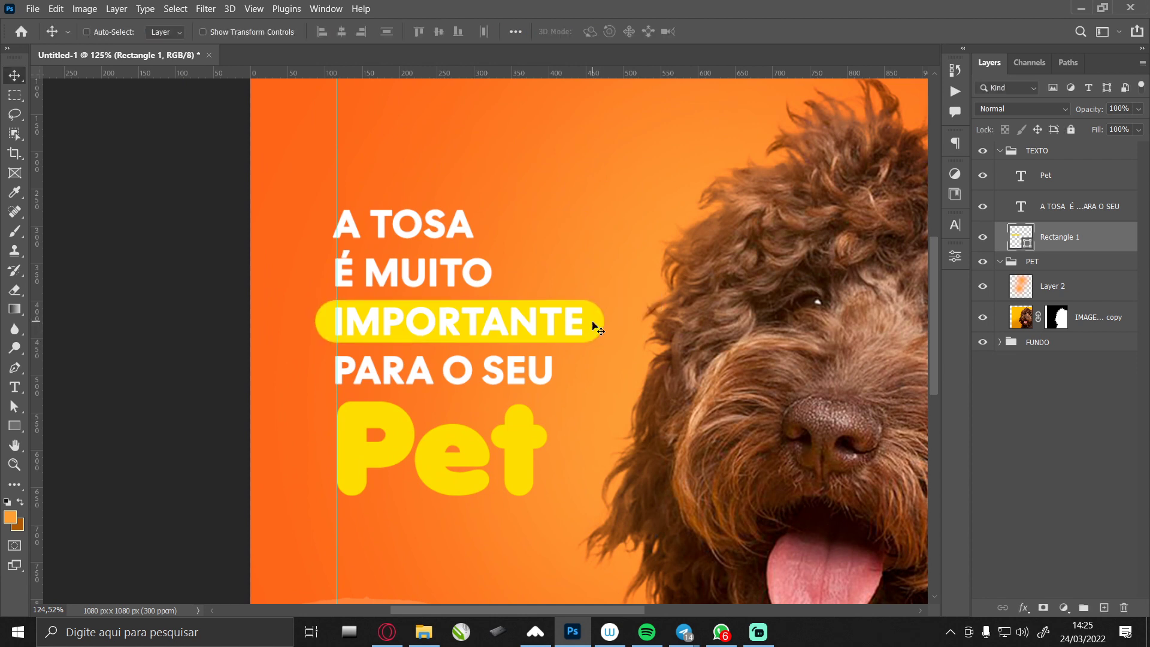
{"action": "key", "text": "ctrl+0"}
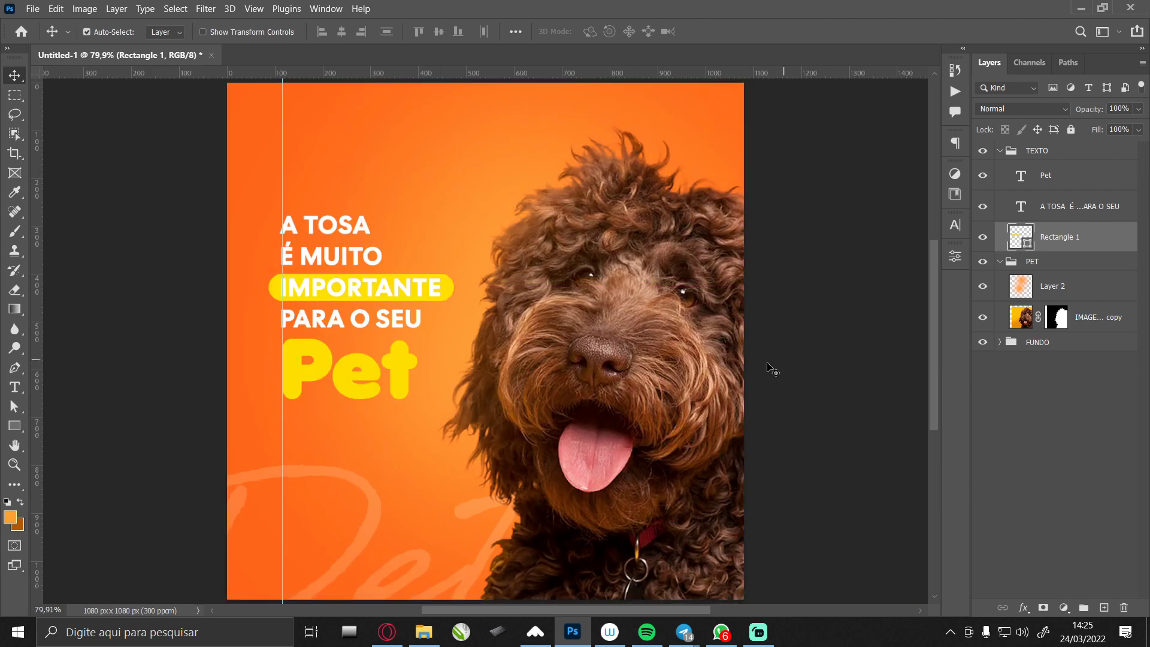
{"action": "left_click", "coordinate": [773, 368], "text": "ctrl"}
{"action": "left_click", "coordinate": [997, 150], "text": "ctrl"}
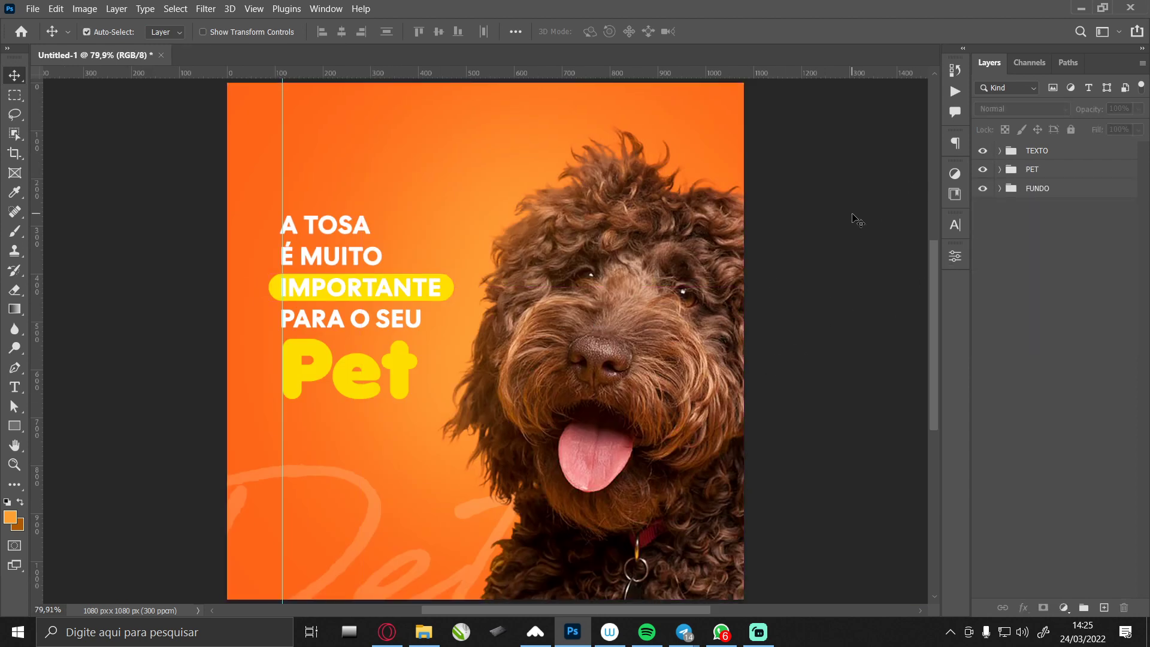
Duplicate the dog photo layer as 'IMAGENS (1) copy 2' and hide the original.
{"action": "scroll", "coordinate": [442, 376], "scroll_direction": "down", "scroll_amount": 1}
{"action": "scroll", "coordinate": [441, 376], "scroll_direction": "down", "scroll_amount": 3}
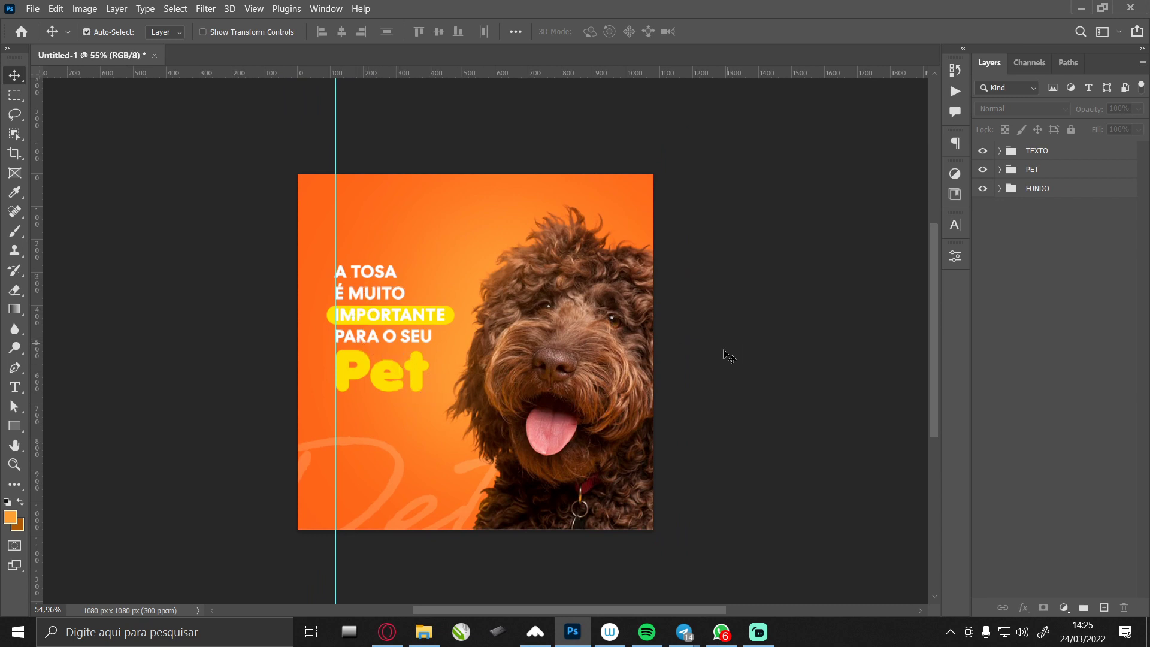
{"action": "left_click", "coordinate": [610, 390]}
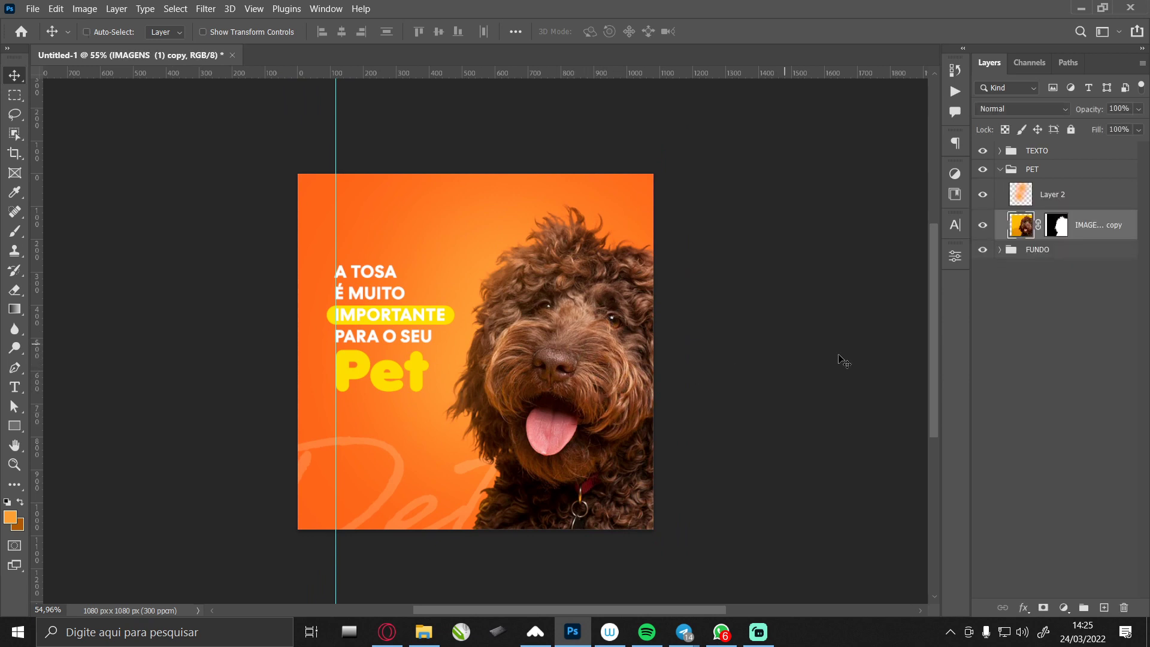
{"action": "key", "text": "ctrl"}
{"action": "key", "text": "ctrl+j"}
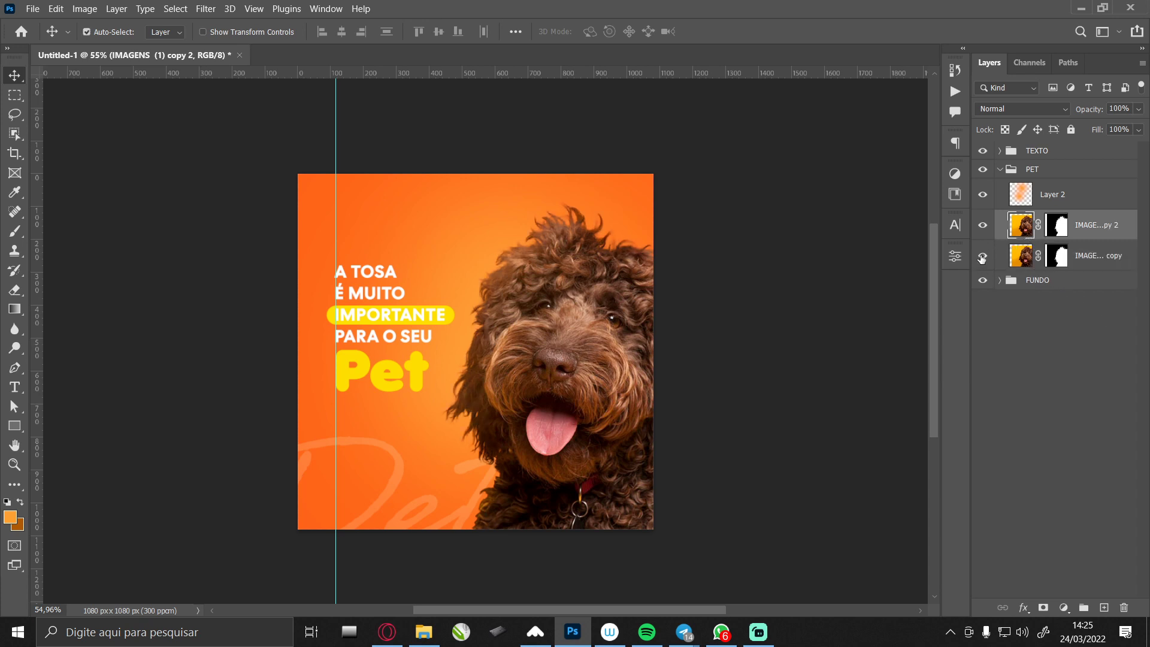
{"action": "left_click", "coordinate": [982, 256]}
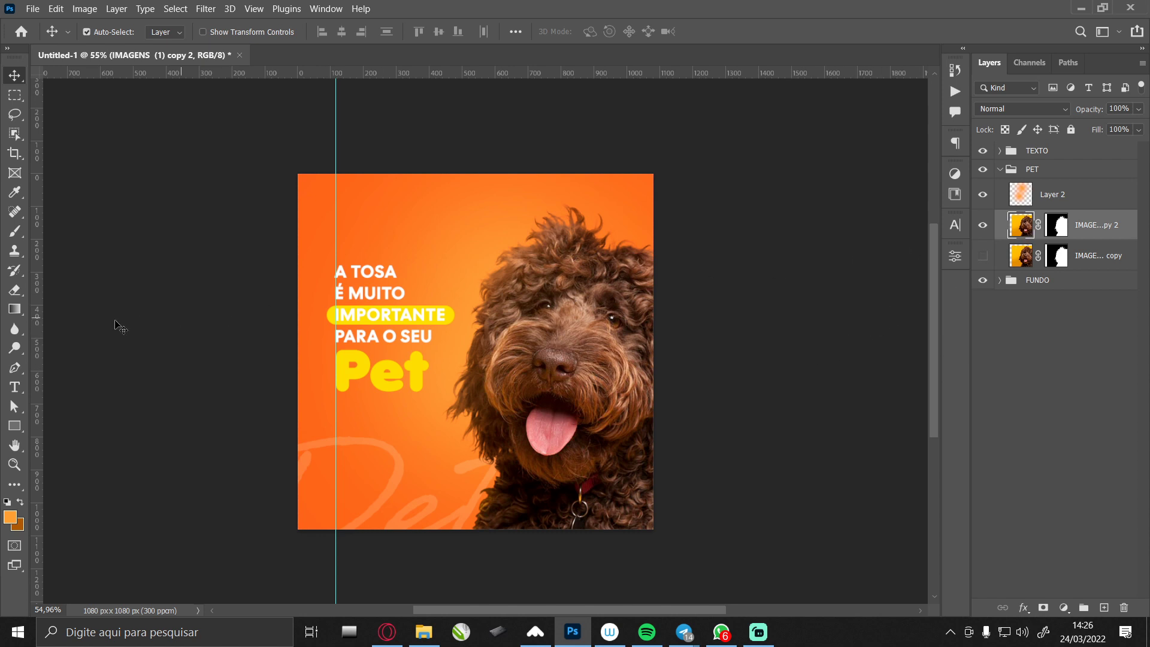
Select the Dodge Tool at 17% exposure, toggling the original dog layer to compare.
{"action": "left_click", "coordinate": [15, 348]}
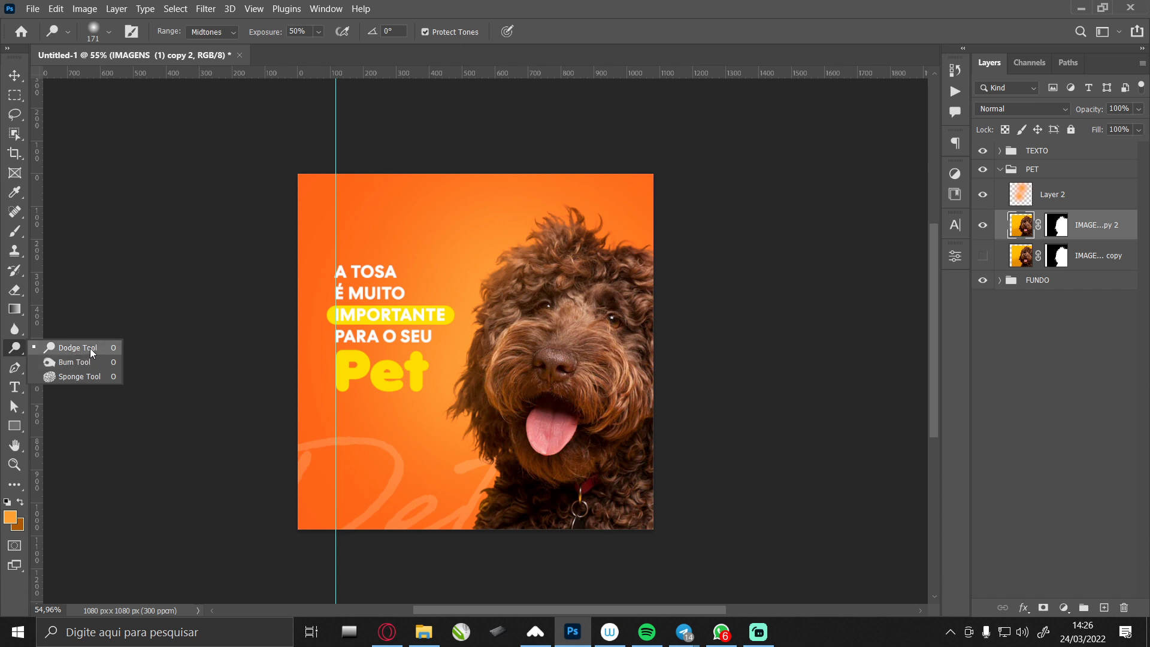
{"action": "left_click", "coordinate": [90, 347]}
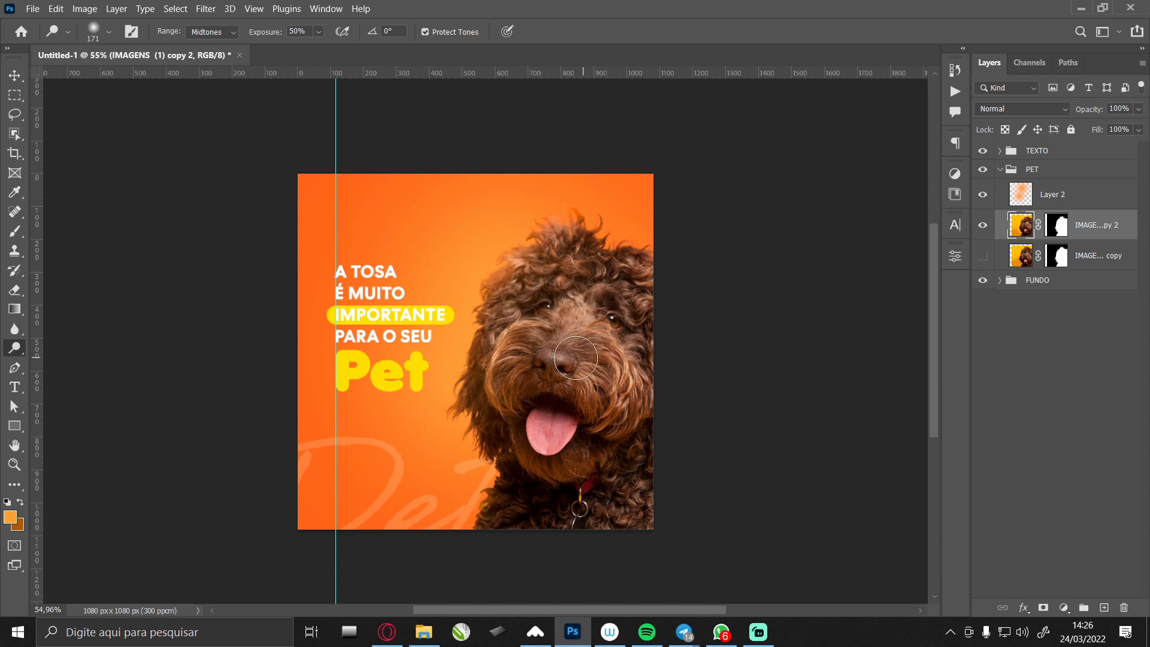
{"action": "left_click", "coordinate": [318, 31]}
{"action": "left_click_drag", "start_coordinate": [328, 49], "coordinate": [304, 73]}
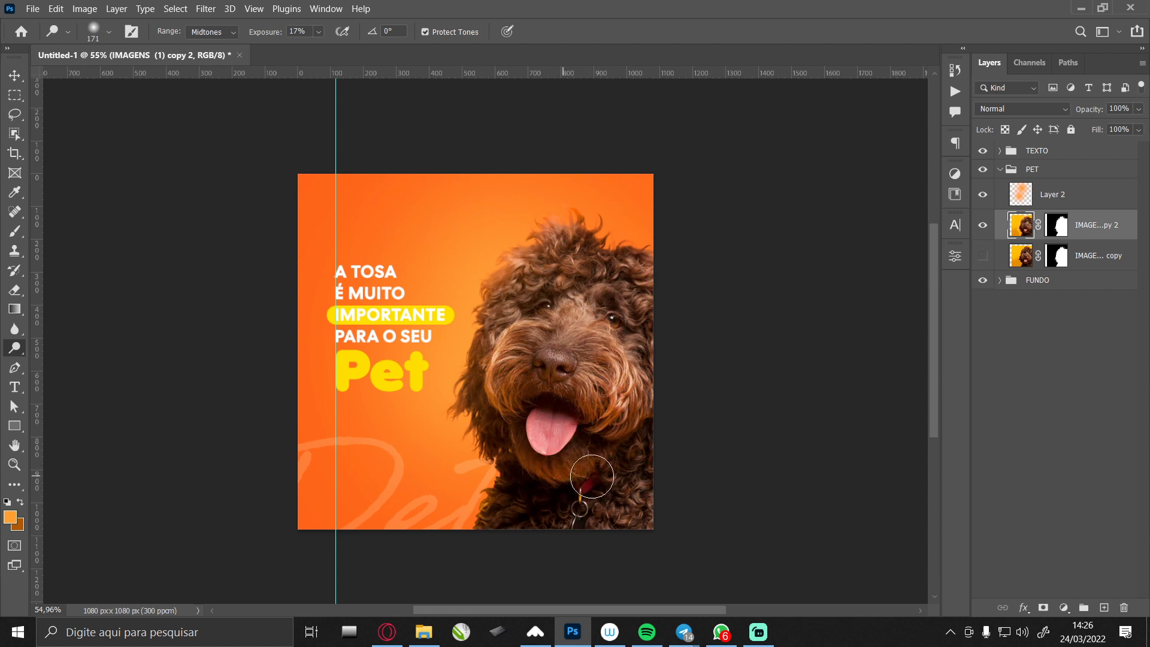
{"action": "left_click", "coordinate": [982, 225]}
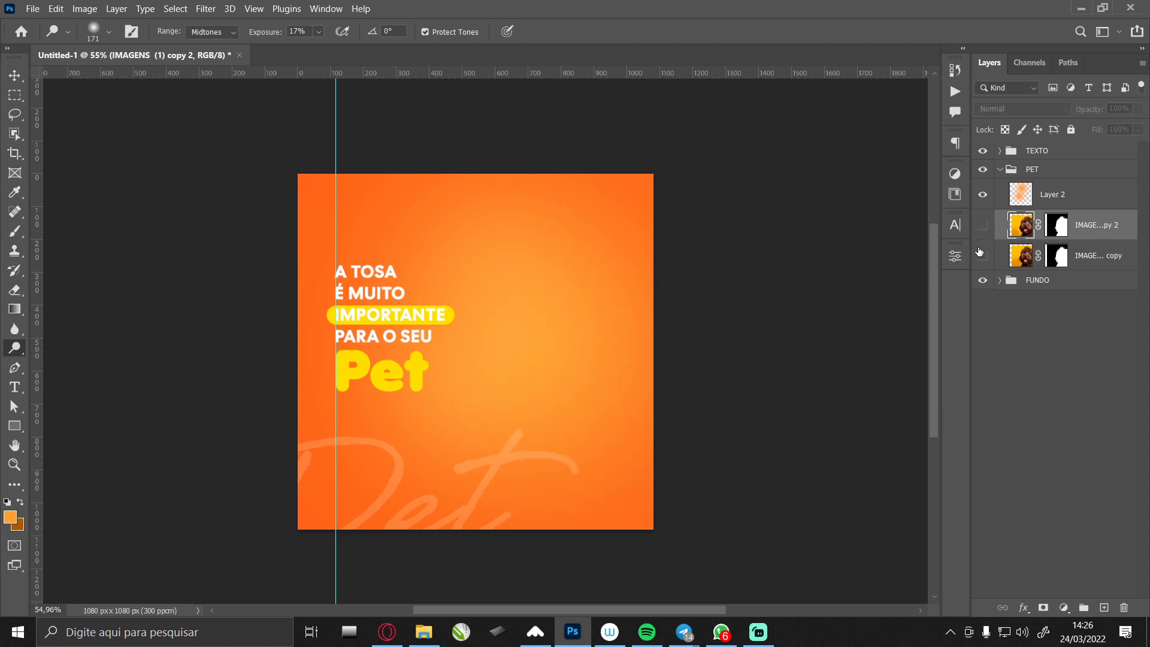
{"action": "left_click", "coordinate": [982, 255]}
{"action": "left_click", "coordinate": [983, 224]}
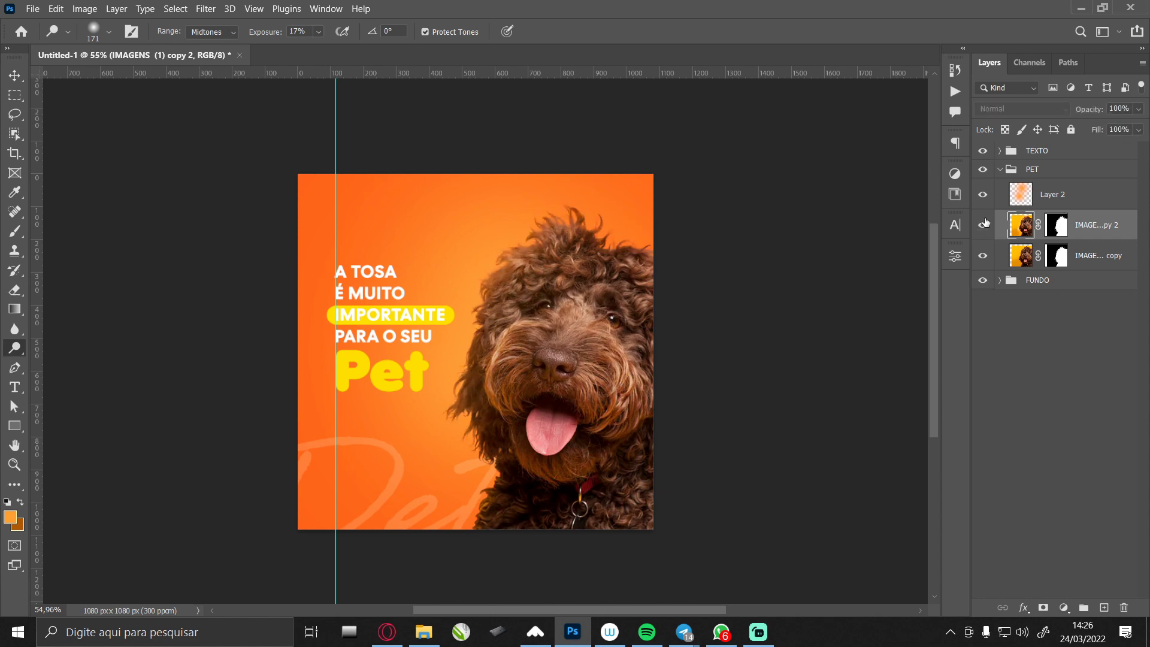
{"action": "left_click", "coordinate": [983, 235]}
{"action": "left_click", "coordinate": [983, 257]}
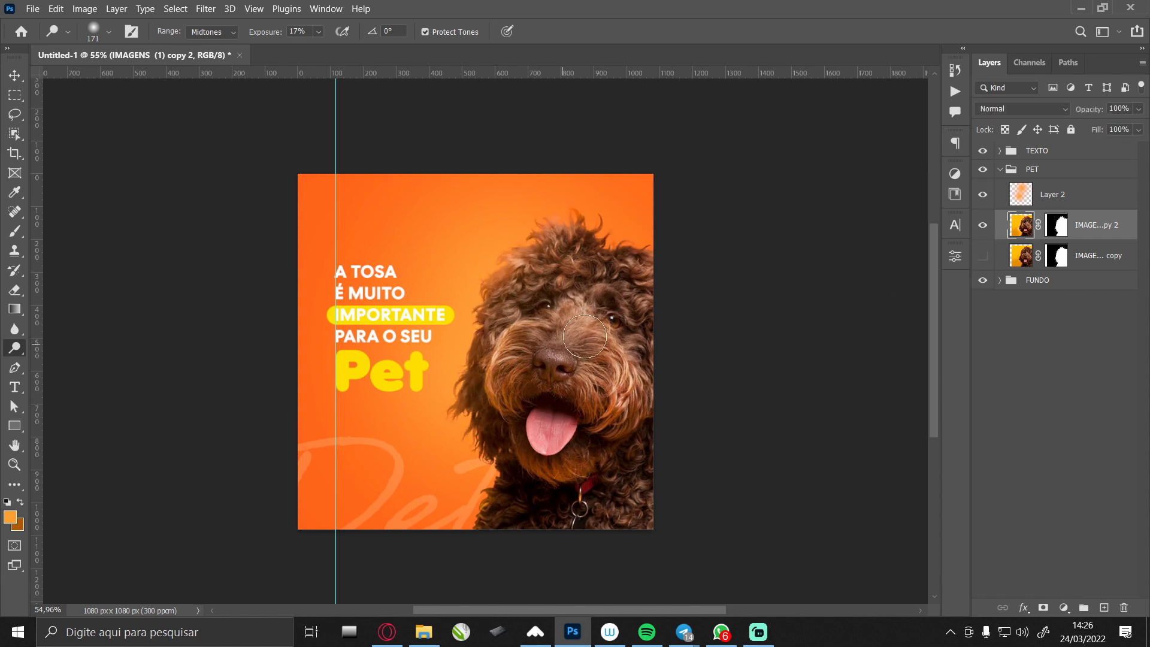
Dodge the dog's eyes and surrounding fur with a 43 px brush.
{"action": "scroll", "coordinate": [583, 308], "scroll_direction": "up", "scroll_amount": 3}
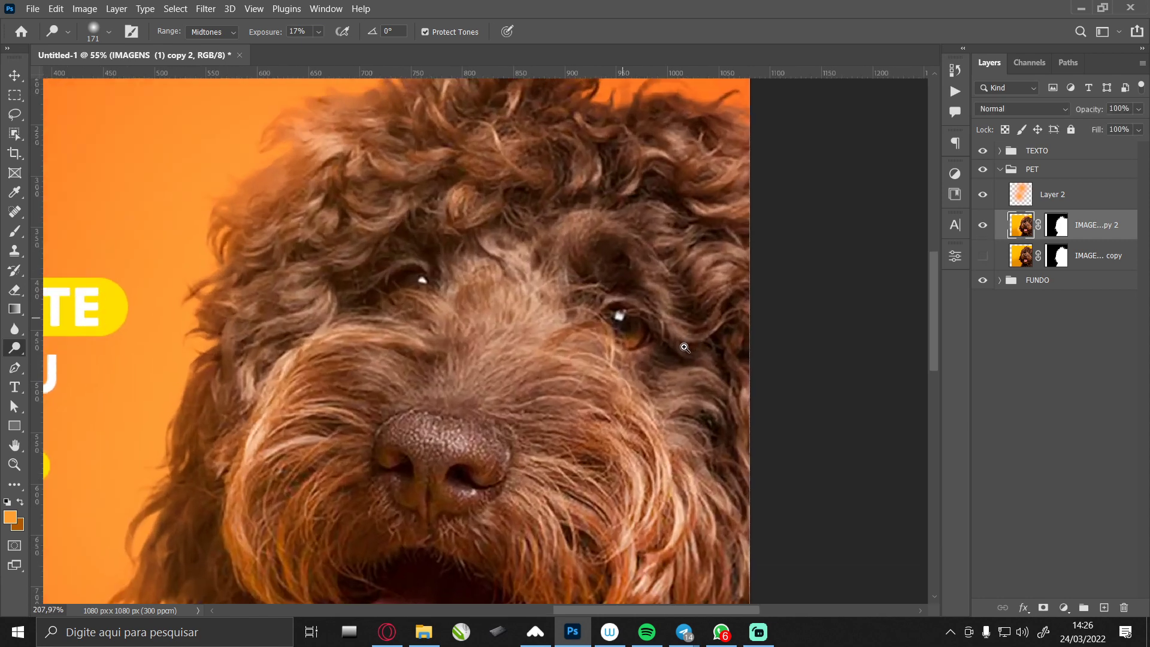
{"action": "scroll", "coordinate": [623, 311], "scroll_direction": "up", "scroll_amount": 2}
{"action": "left_click_drag", "start_coordinate": [636, 314], "coordinate": [448, 266]}
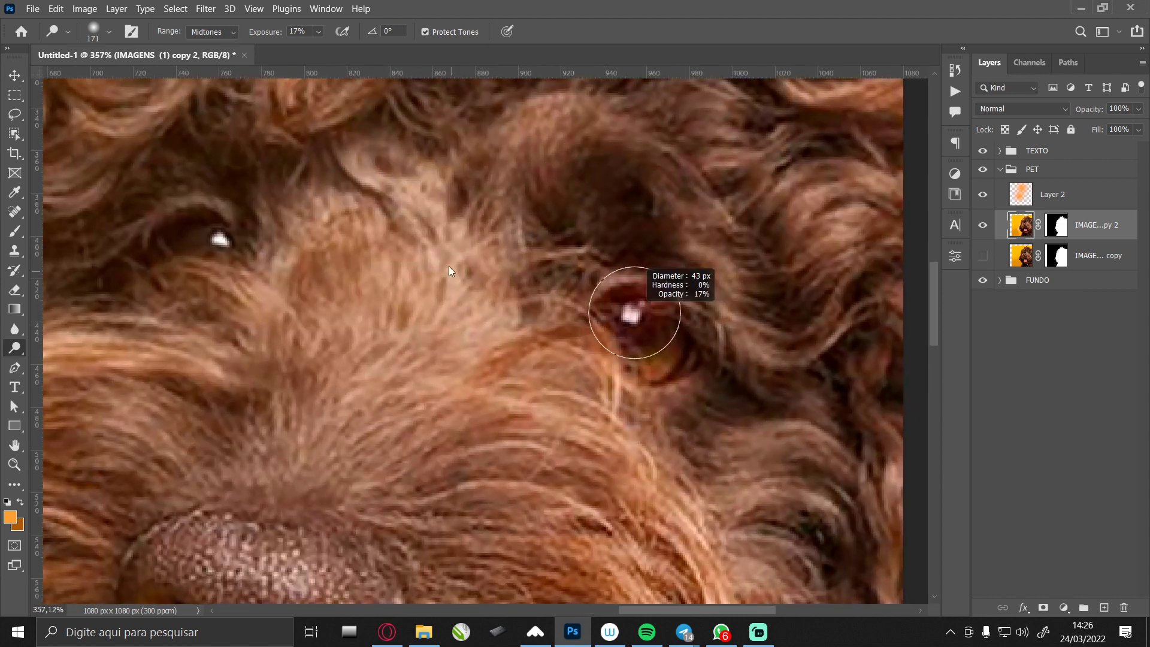
{"action": "left_click_drag", "start_coordinate": [657, 338], "coordinate": [661, 346]}
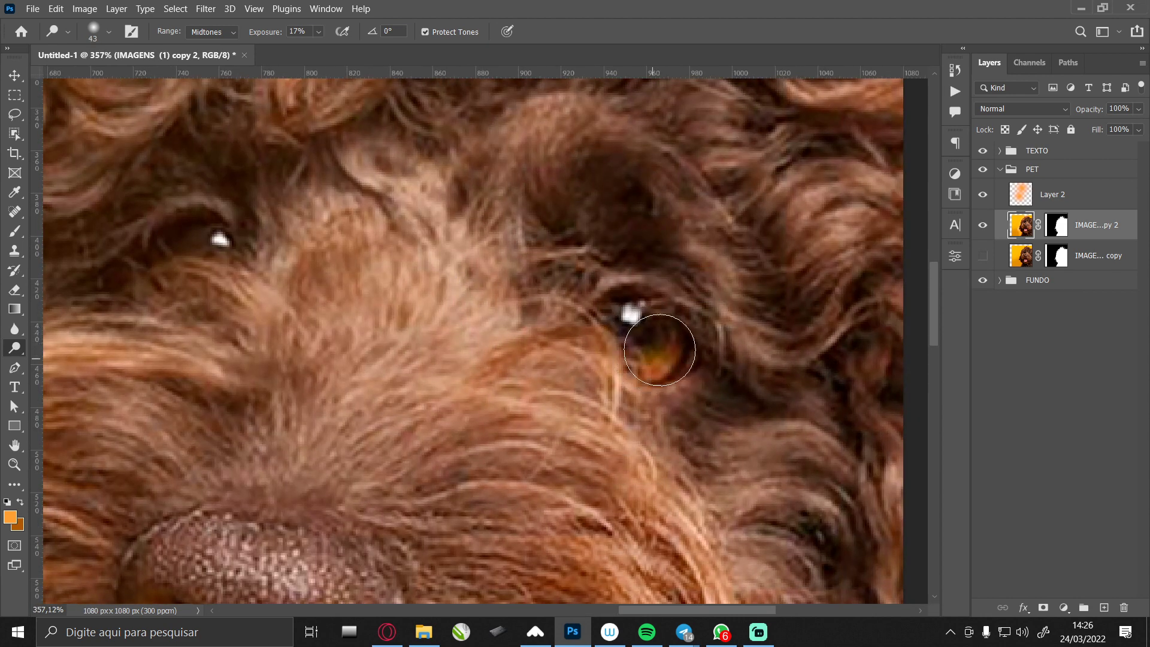
{"action": "left_click_drag", "start_coordinate": [210, 243], "coordinate": [223, 228]}
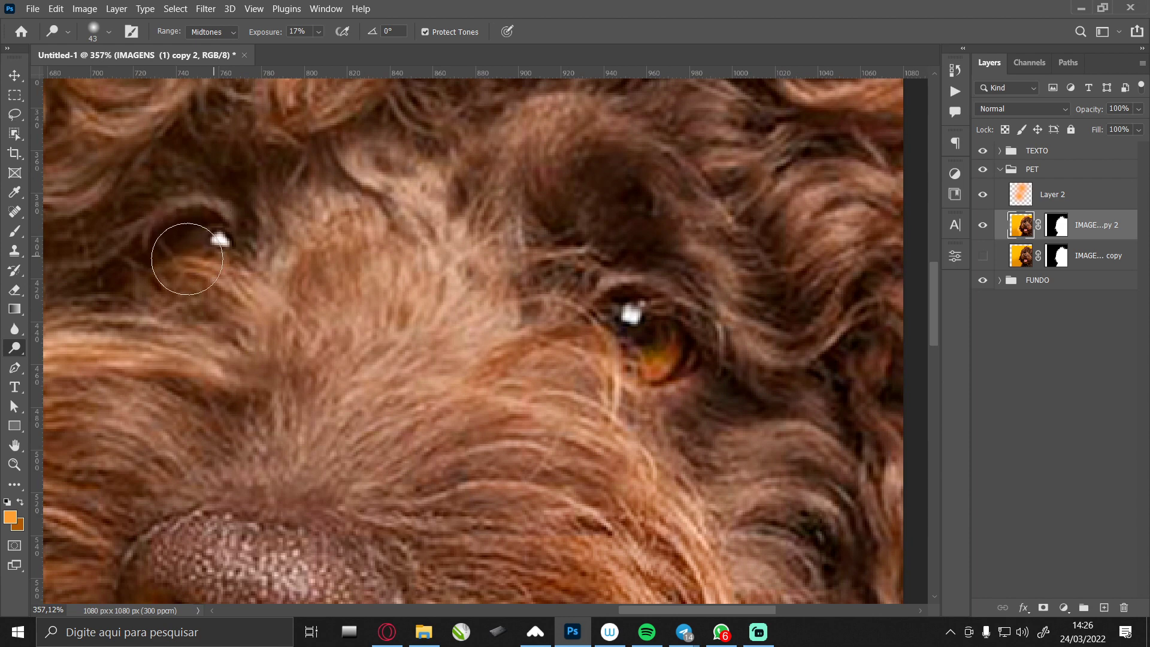
{"action": "key", "text": "ctrl+0"}
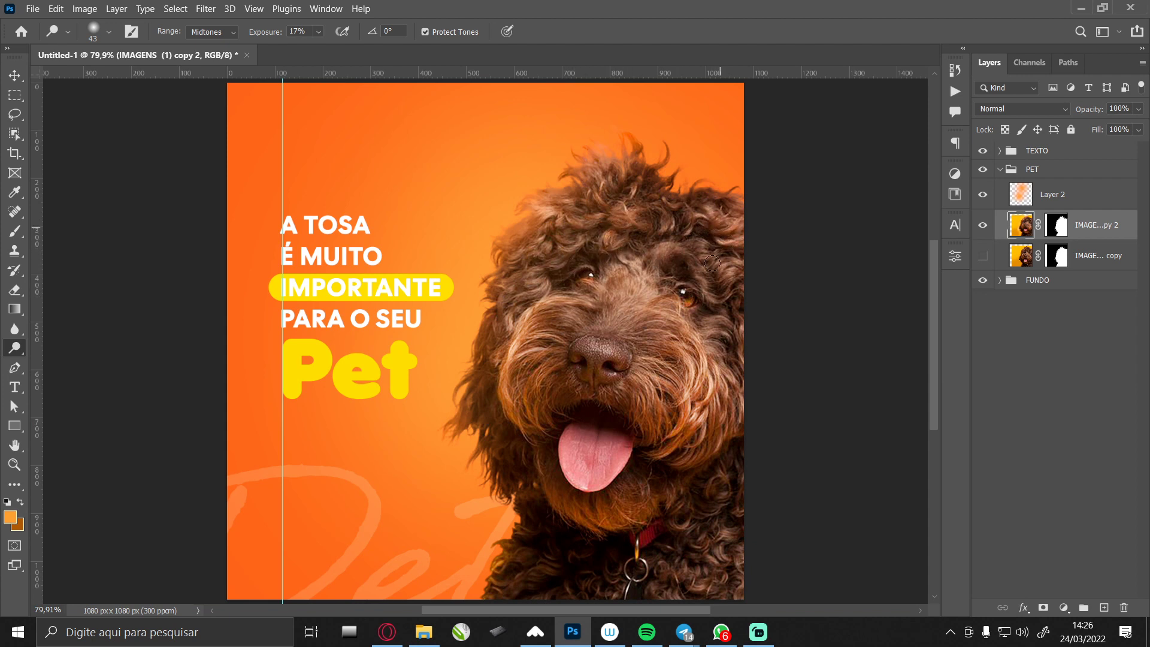
Dodge more cheek fur beside the dog's eyes and compare against the original layer.
{"action": "left_click_drag", "start_coordinate": [712, 264], "coordinate": [707, 327]}
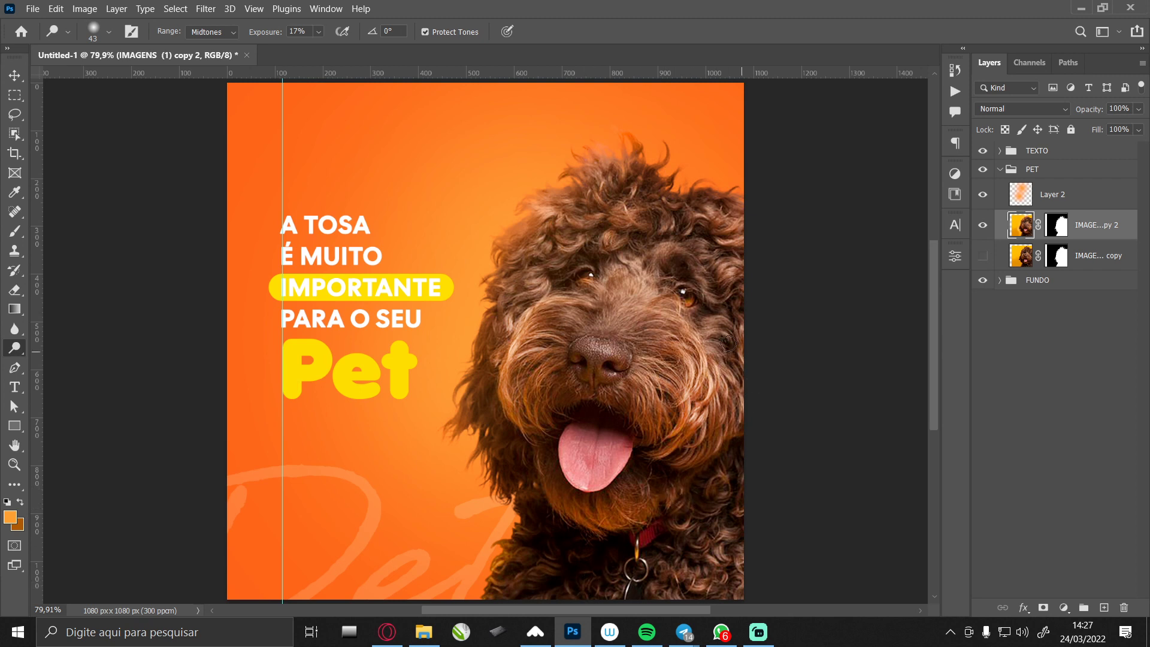
{"action": "left_click_drag", "start_coordinate": [707, 327], "coordinate": [716, 343]}
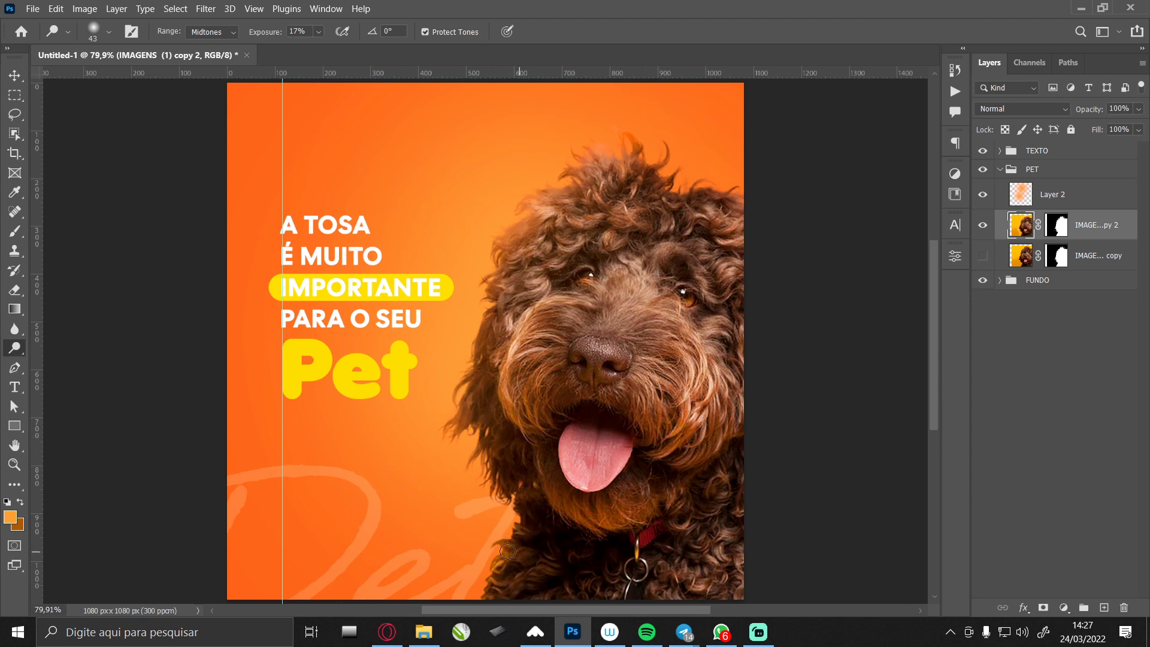
{"action": "left_click", "coordinate": [984, 224]}
{"action": "left_click", "coordinate": [983, 224]}
{"action": "scroll", "coordinate": [557, 372], "scroll_direction": "down", "scroll_amount": 3}
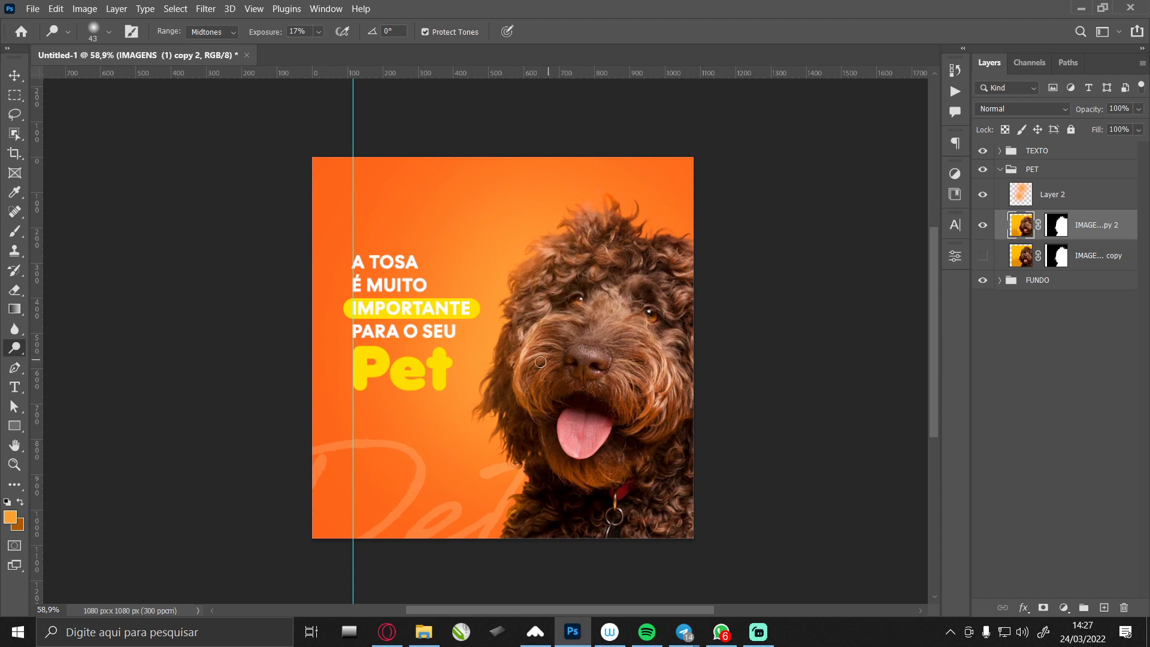
Switch to the darkening tool with a brush of about 106 px.
{"action": "right_click", "coordinate": [14, 347]}
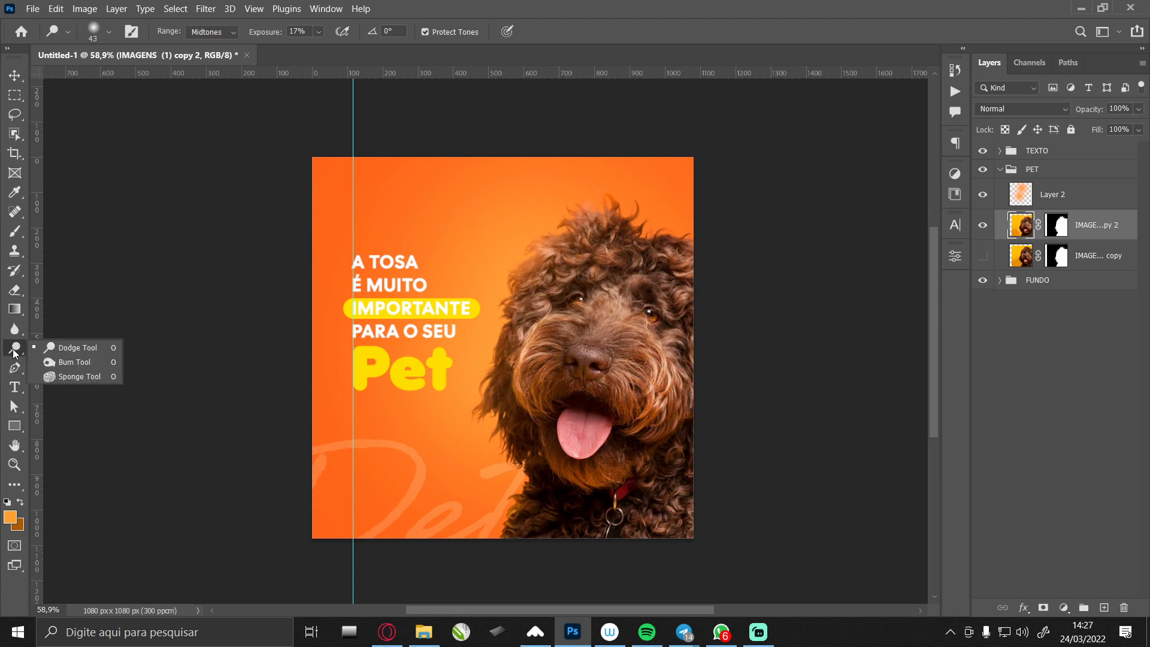
{"action": "left_click", "coordinate": [63, 361]}
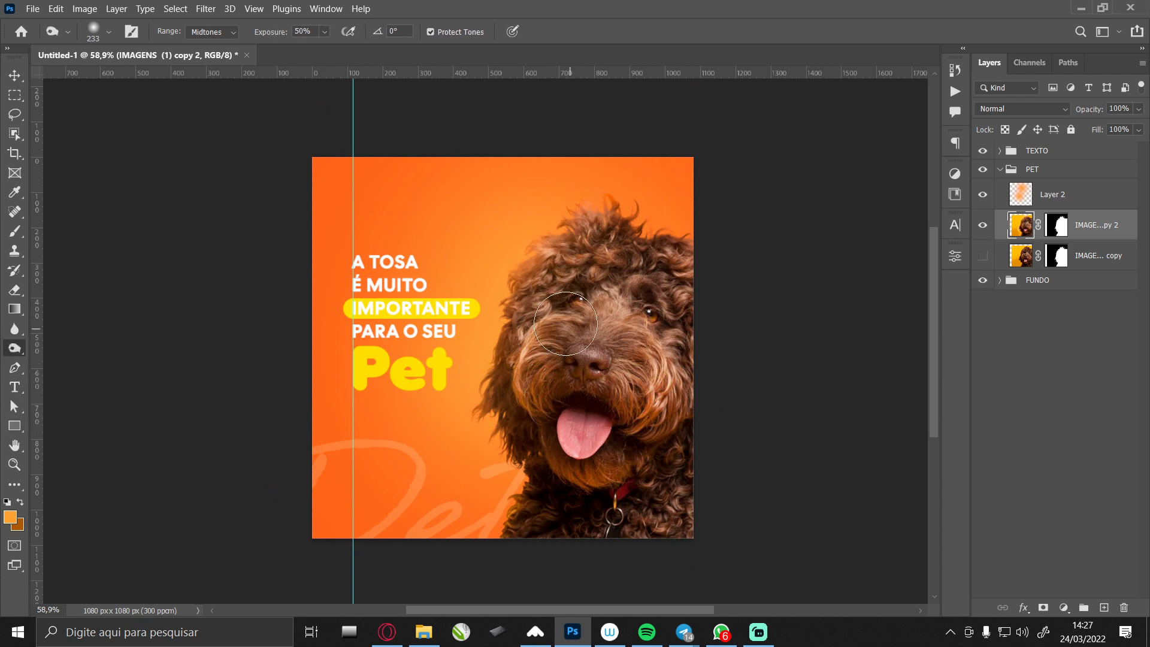
{"action": "mouse_move", "coordinate": [589, 293]}
{"action": "left_mouse_down"}
{"action": "mouse_move", "coordinate": [569, 293]}
{"action": "mouse_move", "coordinate": [583, 276]}
{"action": "mouse_move", "coordinate": [639, 453]}
{"action": "mouse_move", "coordinate": [563, 403]}
{"action": "mouse_move", "coordinate": [546, 313]}
{"action": "mouse_move", "coordinate": [534, 446]}
{"action": "mouse_move", "coordinate": [451, 431]}
{"action": "left_mouse_up"}
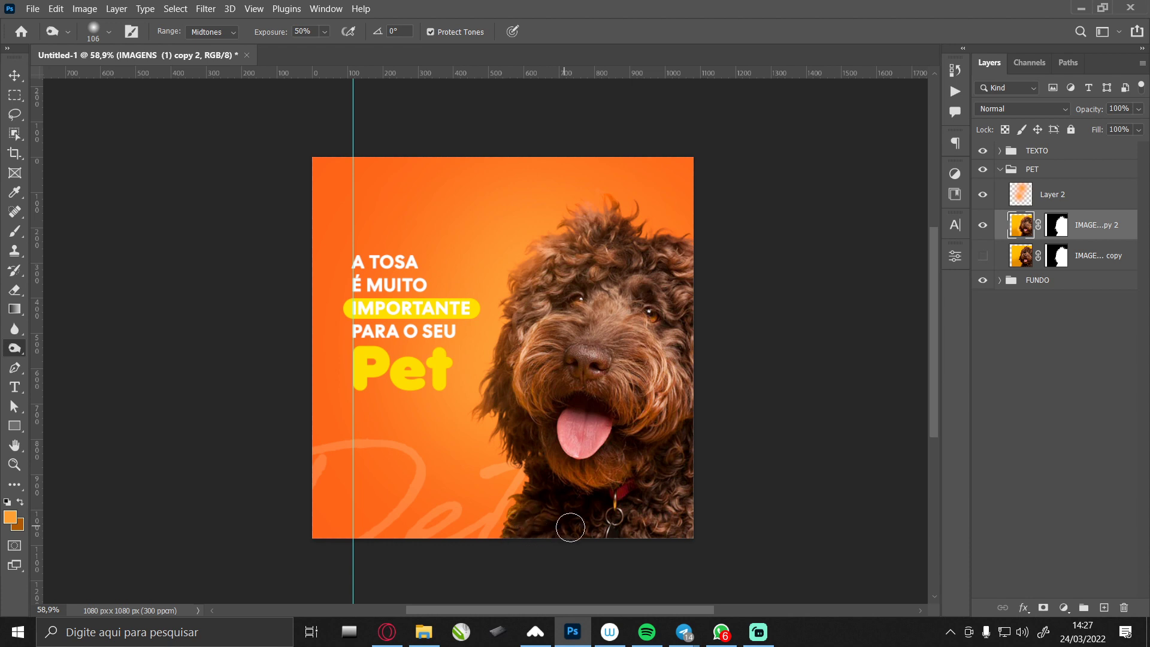
Return to the Move tool, collapse the PET group and deselect all layers.
{"action": "left_click", "coordinate": [17, 76]}
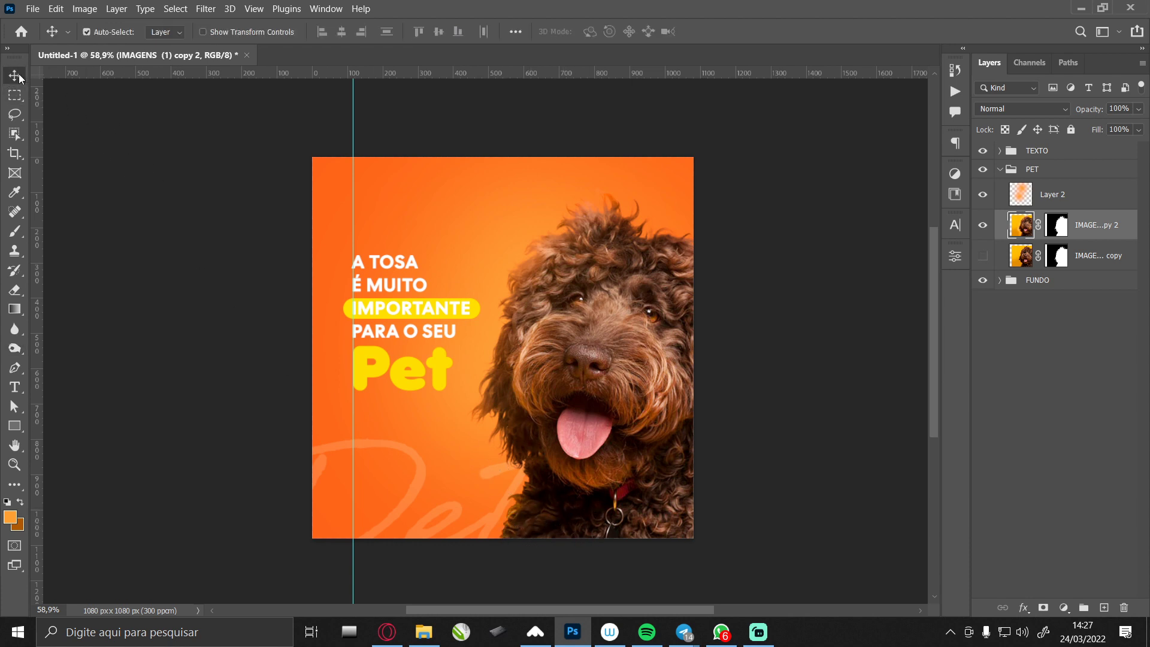
{"action": "scroll", "coordinate": [539, 411], "scroll_direction": "up", "scroll_amount": 1}
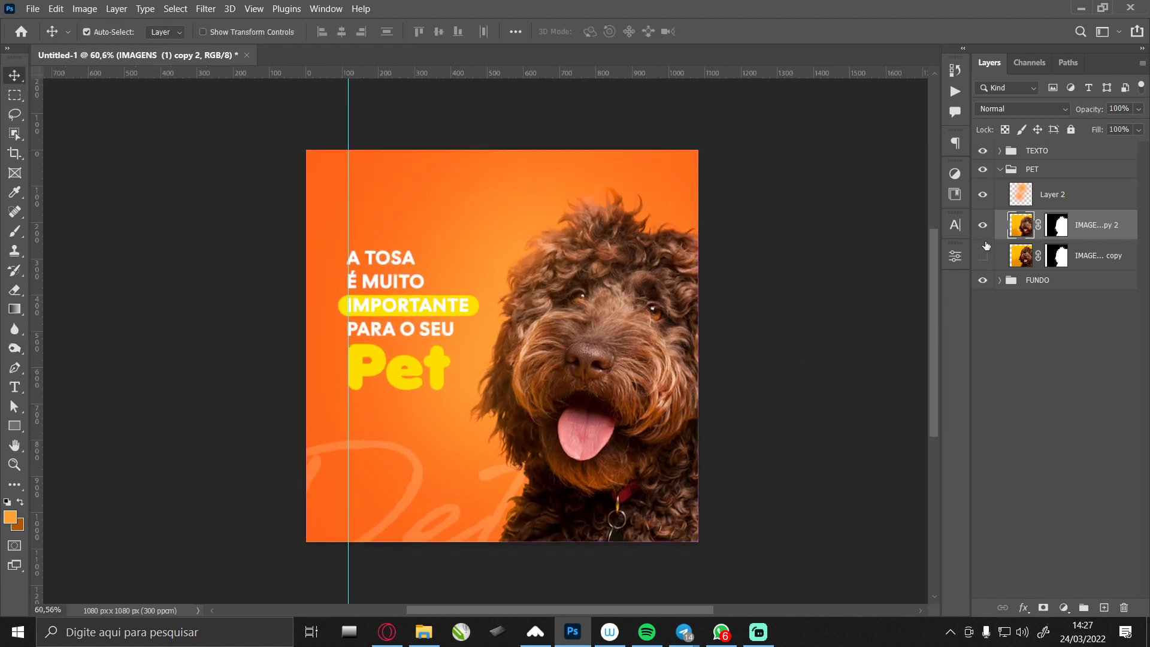
{"action": "left_click", "coordinate": [1005, 171]}
{"action": "left_click", "coordinate": [863, 195]}
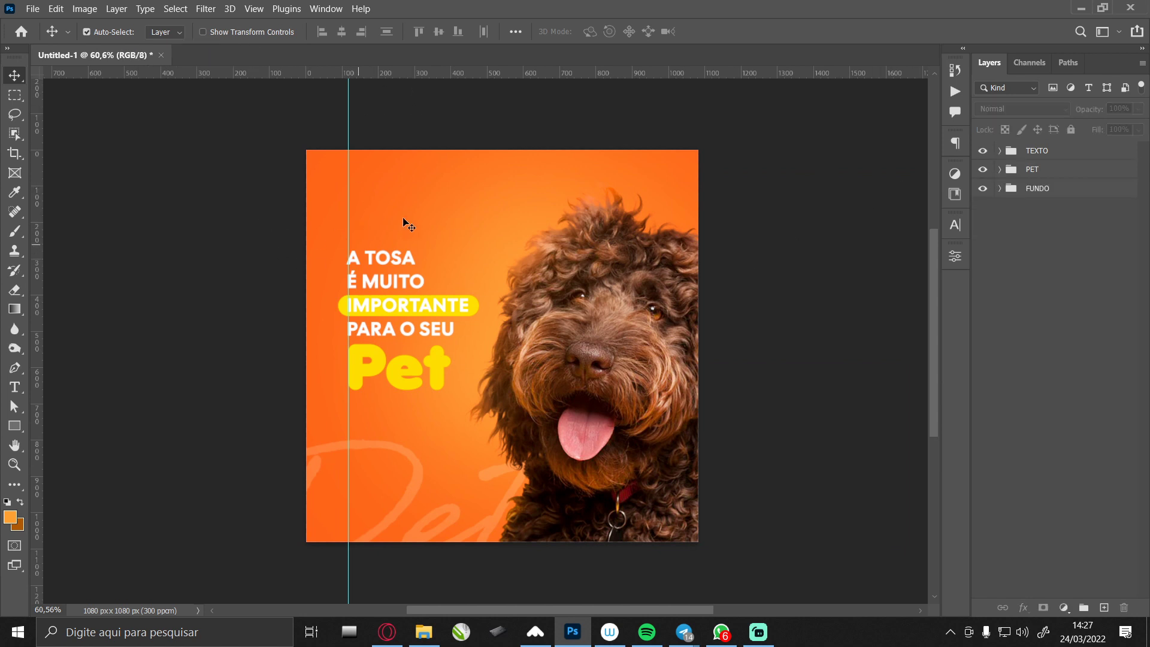
Move the yellow pill, white headline and yellow 'Pet' up together slightly.
{"action": "left_click", "coordinate": [403, 282]}
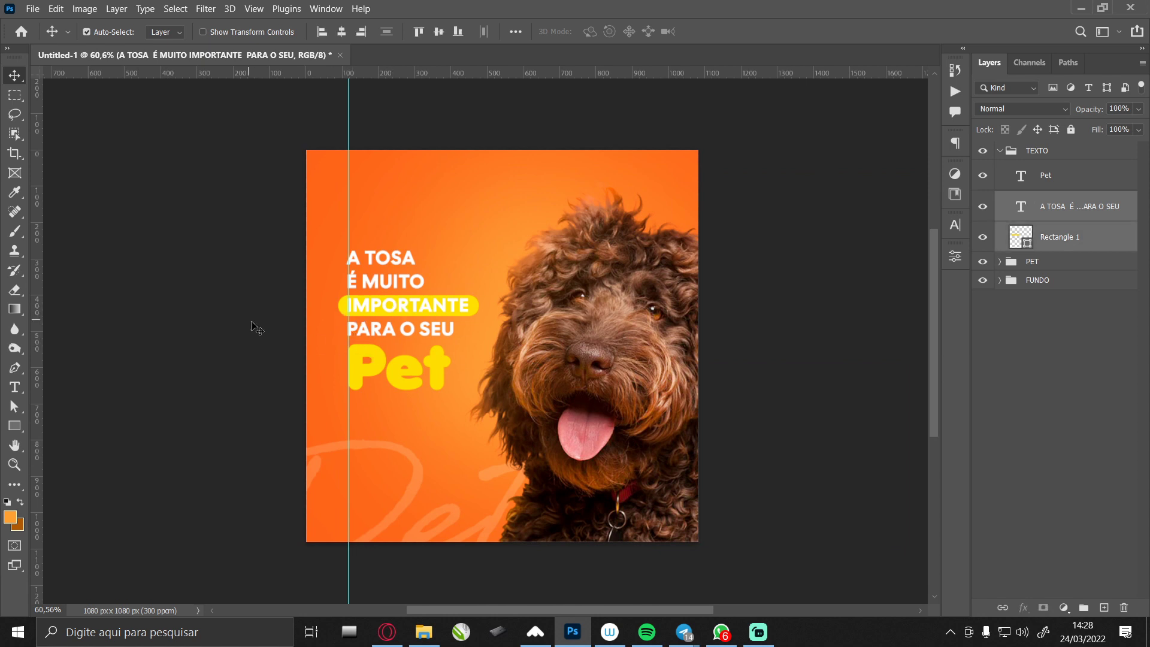
{"action": "left_click", "coordinate": [255, 326]}
{"action": "left_click", "coordinate": [343, 310]}
{"action": "left_click", "coordinate": [370, 286], "text": "shift"}
{"action": "left_click", "coordinate": [374, 354], "text": "shift"}
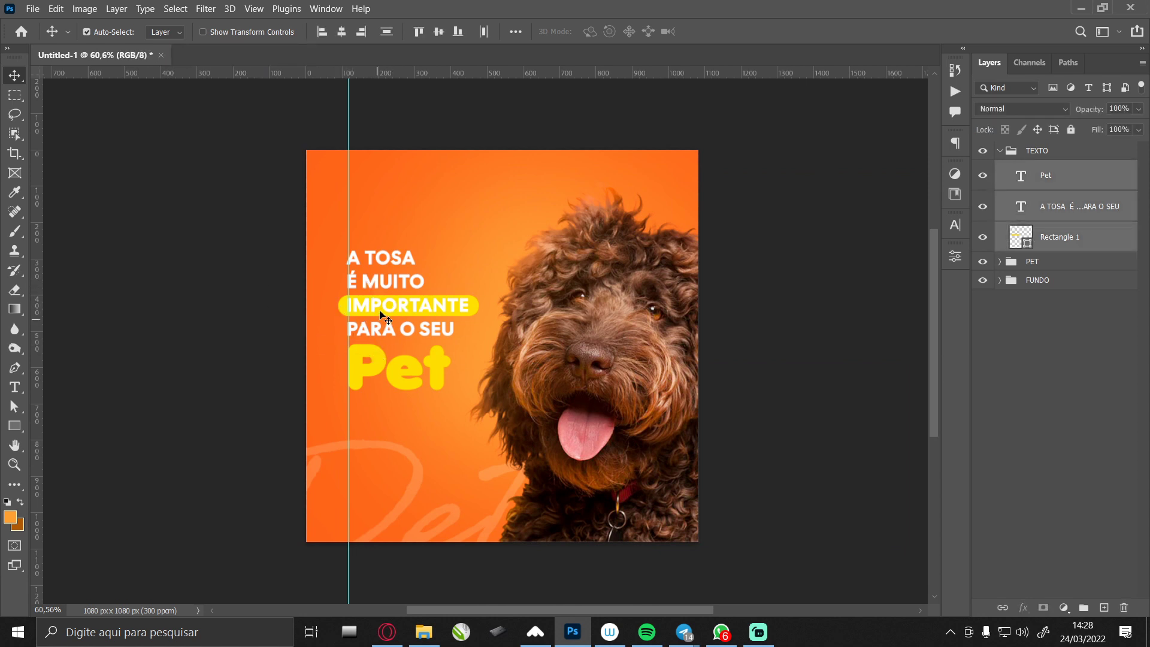
{"action": "left_click_drag", "start_coordinate": [383, 314], "coordinate": [378, 290]}
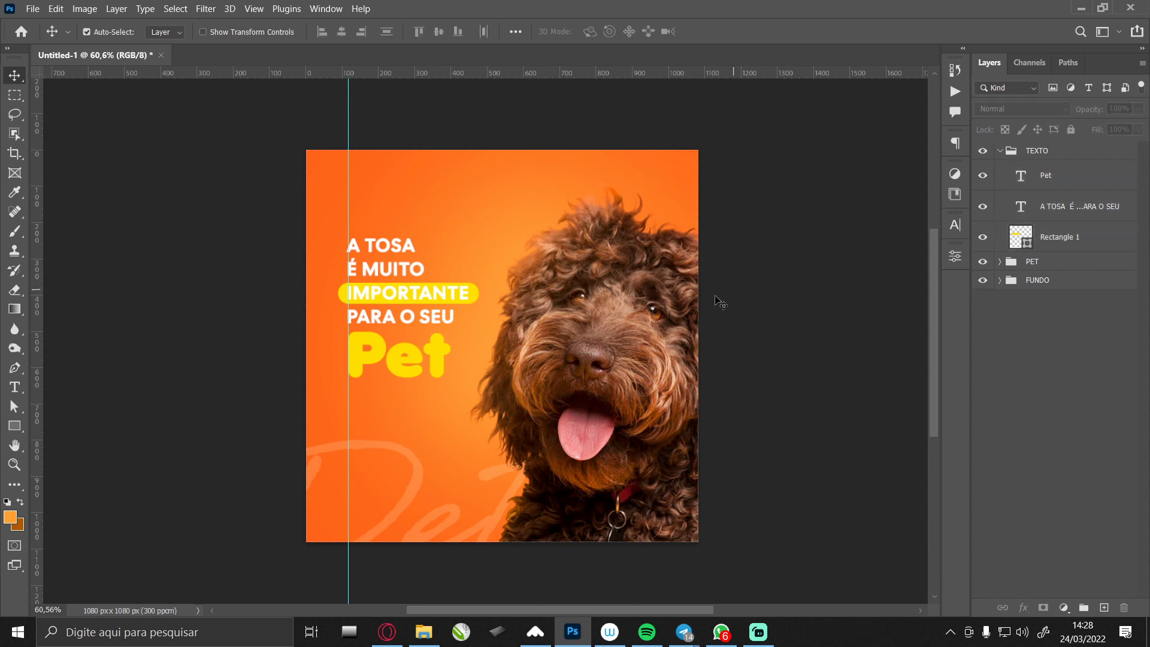
{"action": "left_click", "coordinate": [733, 293]}
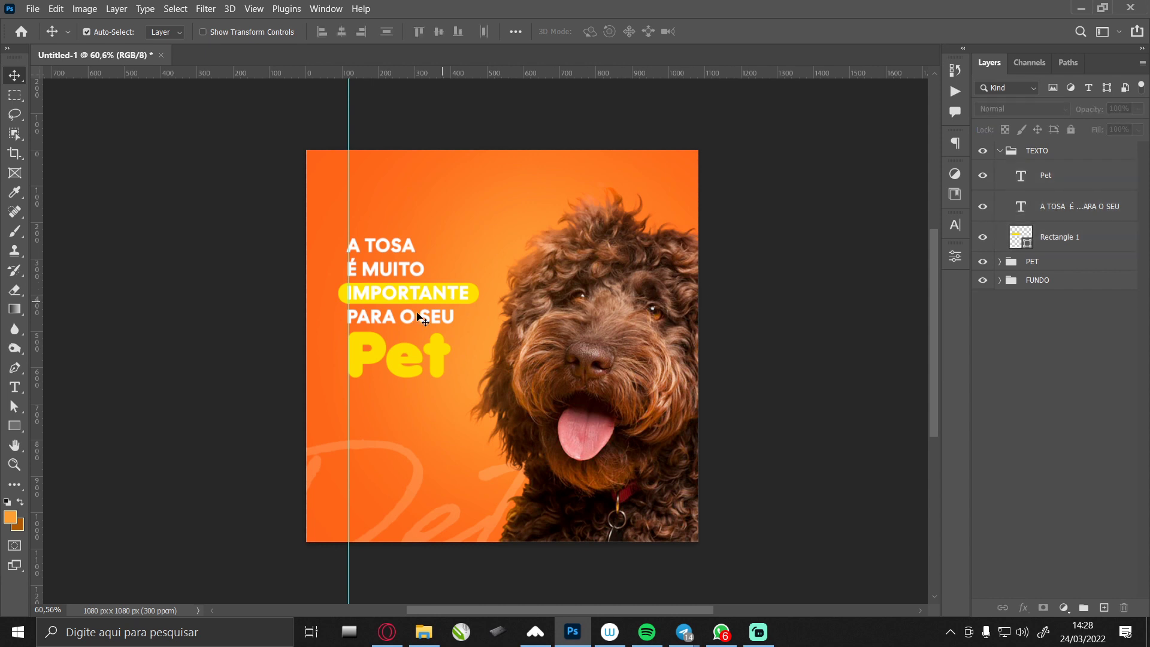
Try 5.5 pt headline line spacing, then undo back to the original 6.17 pt.
{"action": "left_click", "coordinate": [387, 271]}
{"action": "double_click", "coordinate": [387, 270]}
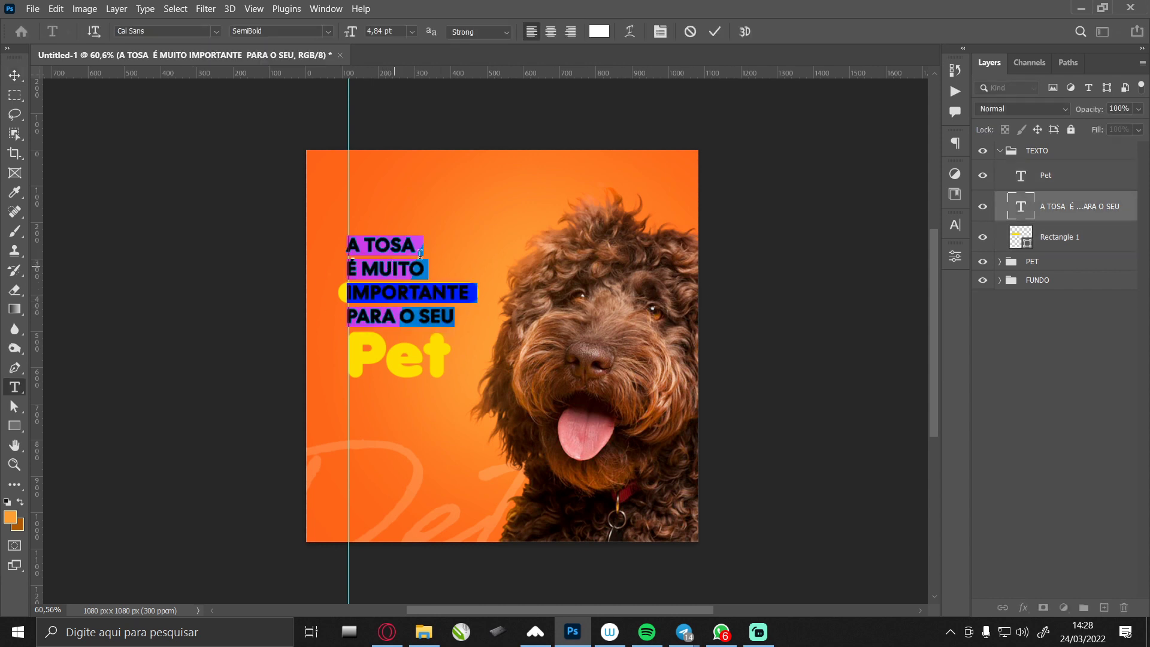
{"action": "left_click", "coordinate": [18, 79]}
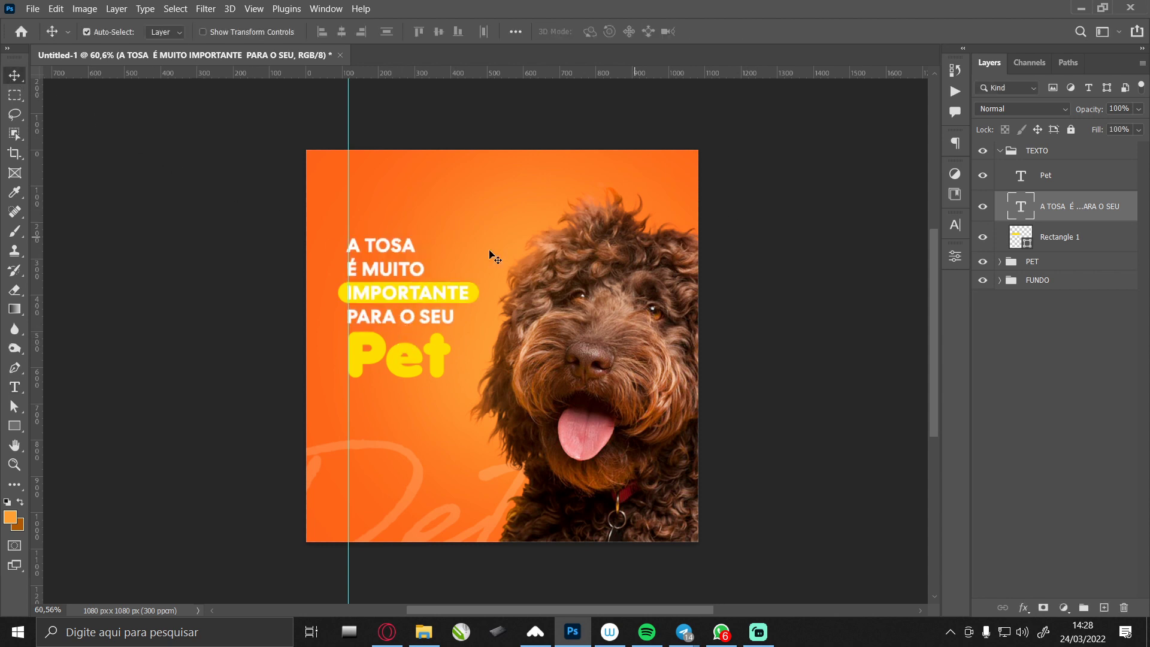
{"action": "left_click", "coordinate": [372, 249]}
{"action": "left_click", "coordinate": [955, 224]}
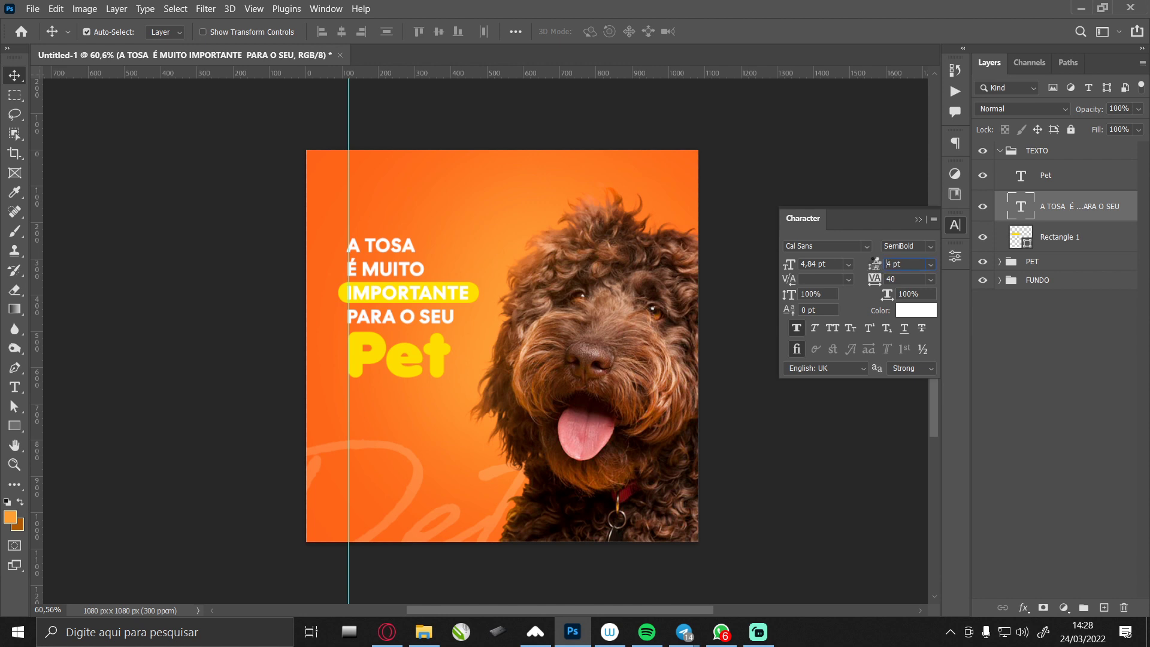
{"action": "mouse_move", "coordinate": [875, 264]}
{"action": "left_mouse_down"}
{"action": "mouse_move", "coordinate": [862, 264]}
{"action": "mouse_move", "coordinate": [884, 272]}
{"action": "left_mouse_up"}
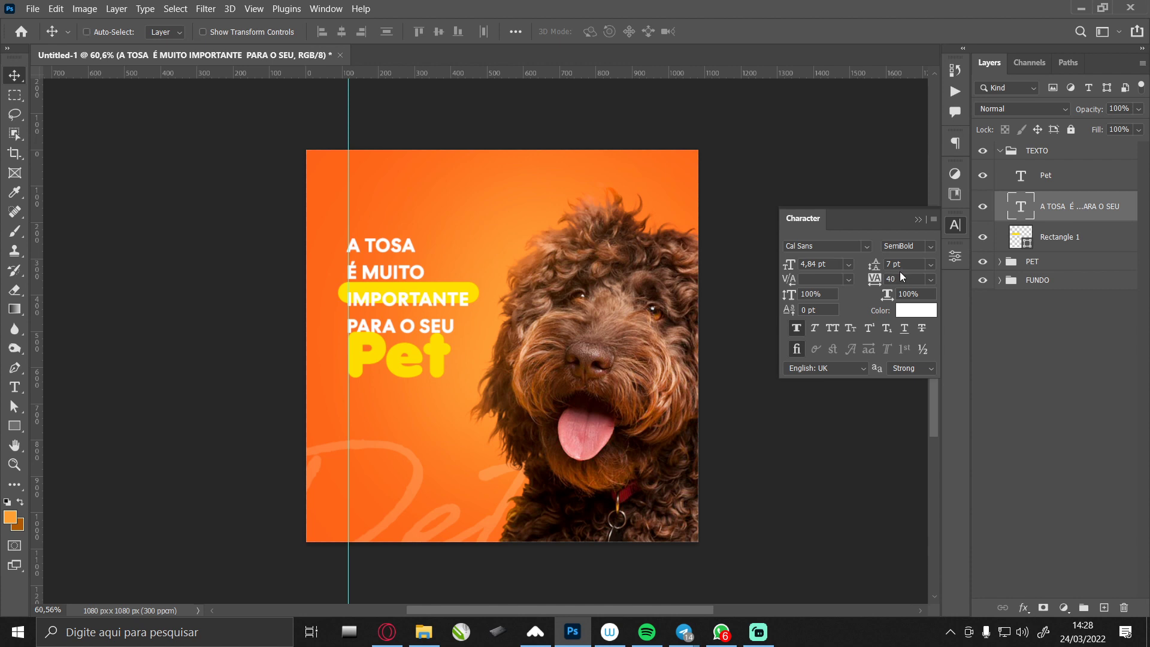
{"action": "key", "text": "ctrl+z"}
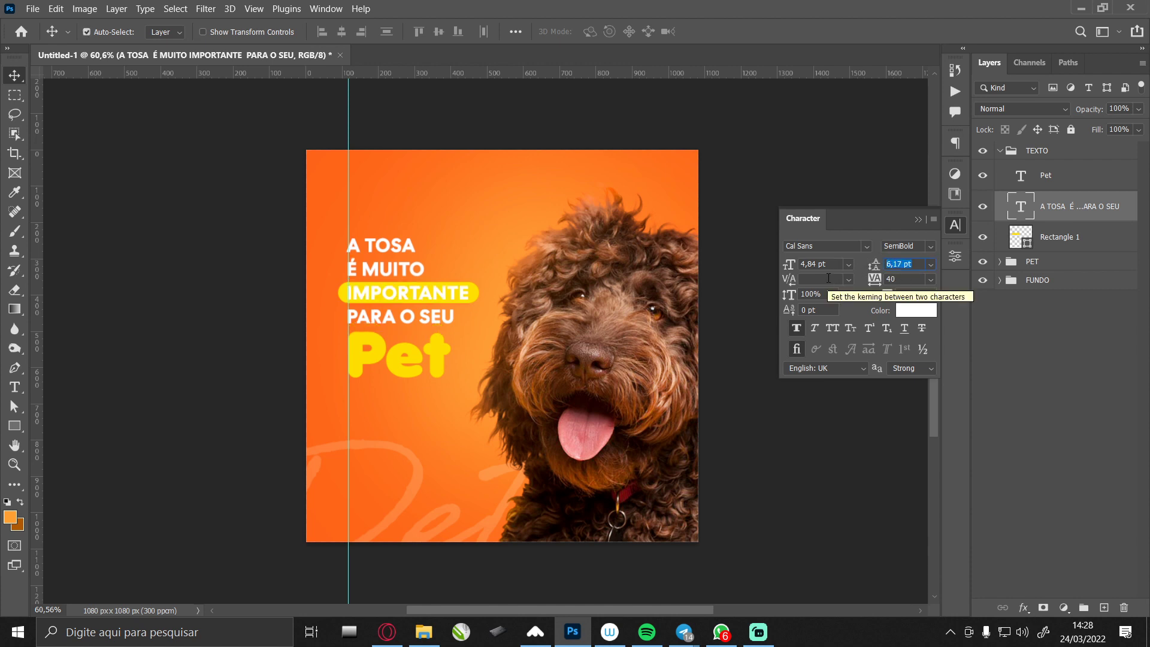
{"action": "type", "text": "5,5"}
{"action": "key", "text": "Return"}
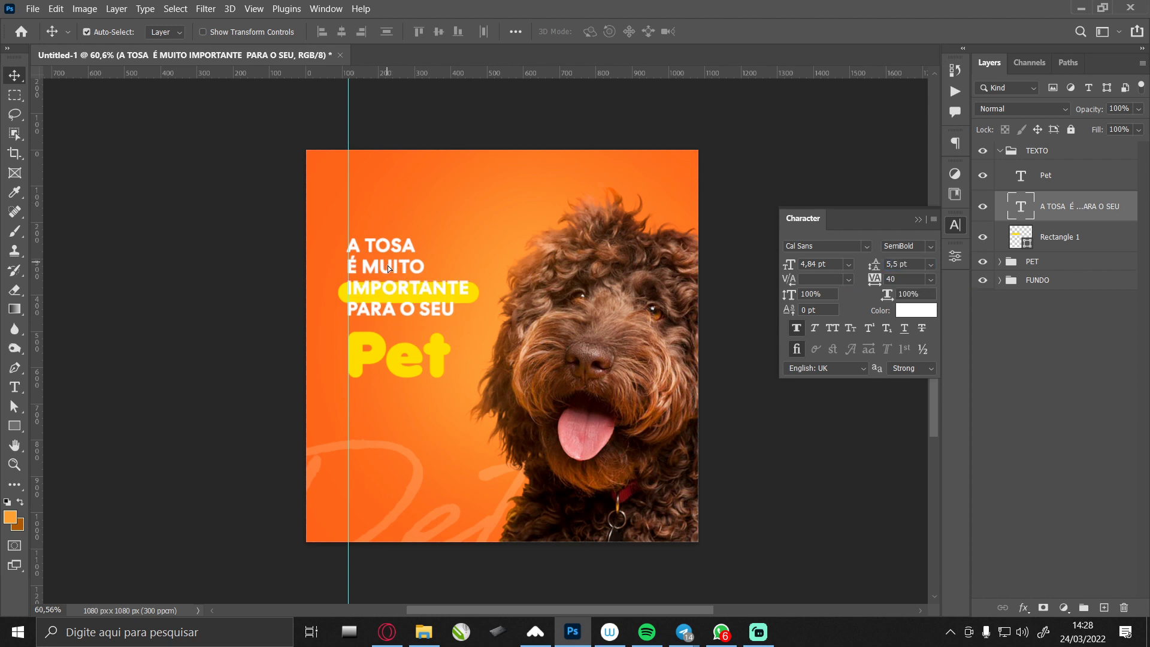
{"action": "left_click_drag", "start_coordinate": [386, 267], "coordinate": [387, 272]}
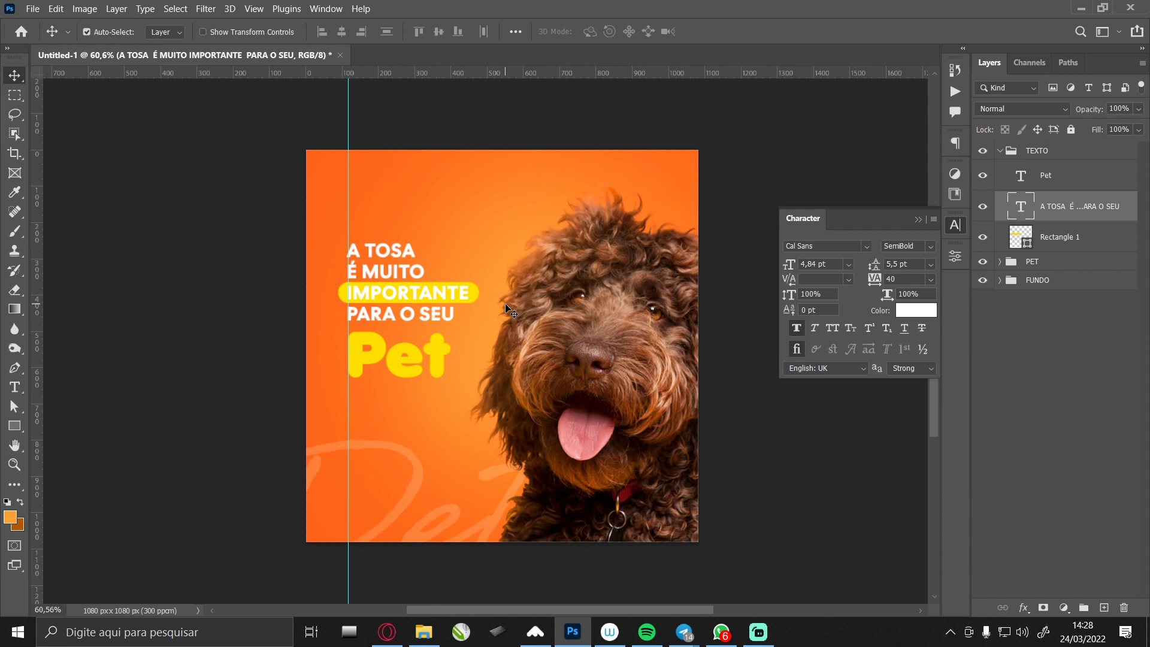
{"action": "key", "text": "ctrl+z"}
{"action": "key", "text": "ctrl+z"}
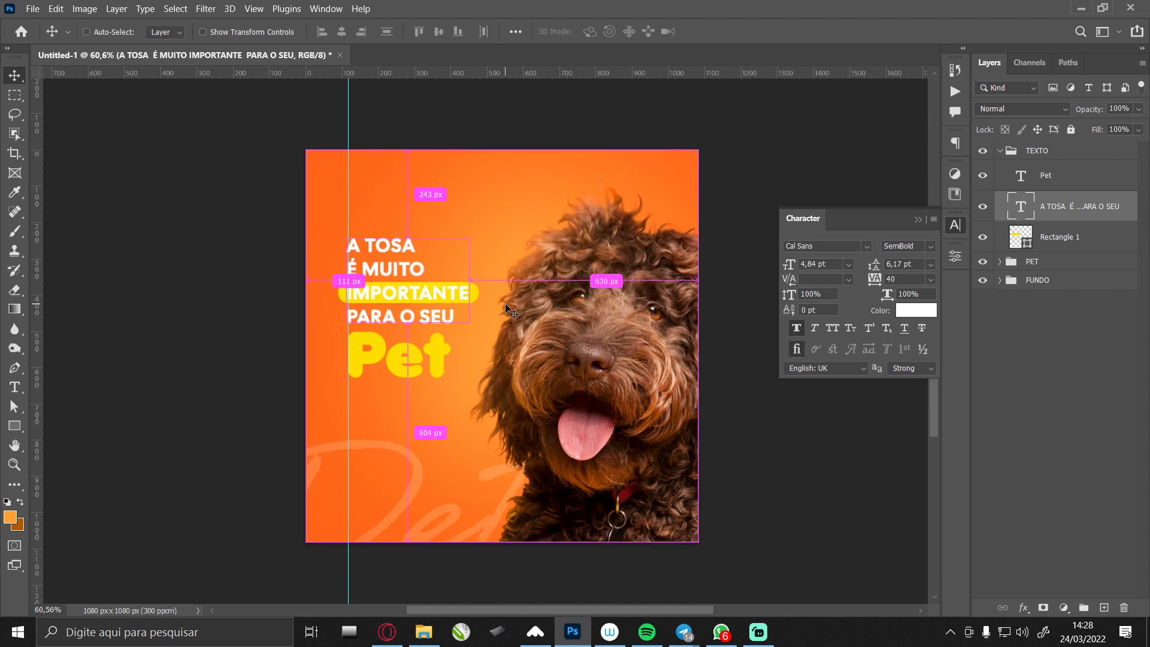
Close the Character settings, collapse the TEXTO group and remove the vertical guide.
{"action": "left_click", "coordinate": [742, 413]}
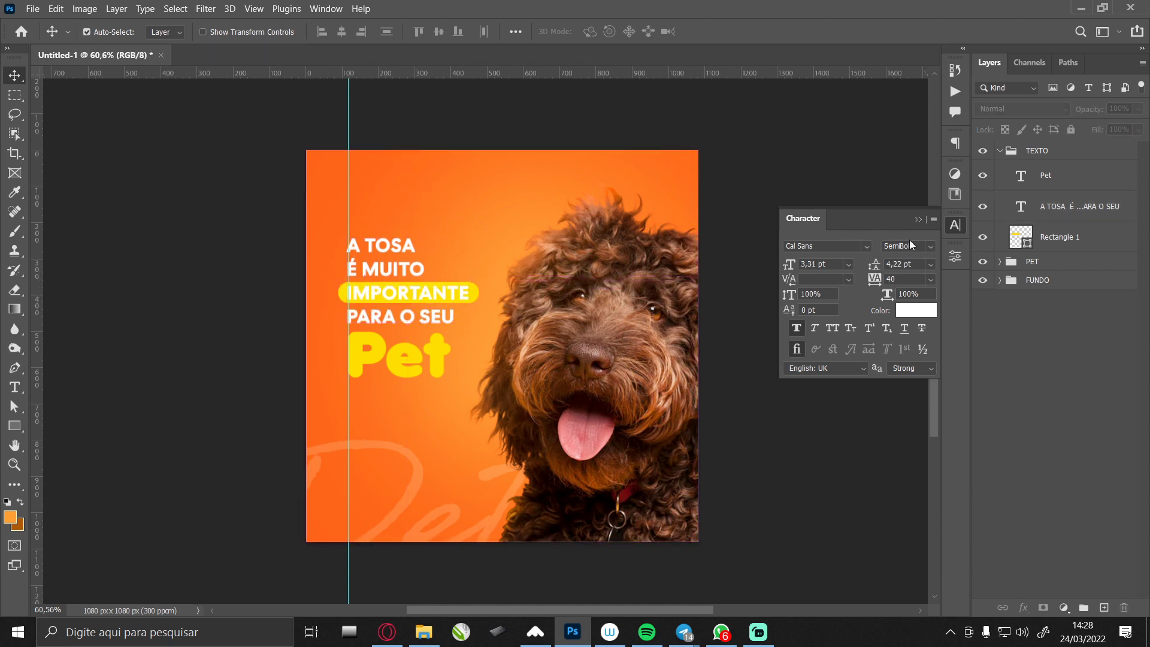
{"action": "left_click", "coordinate": [955, 231]}
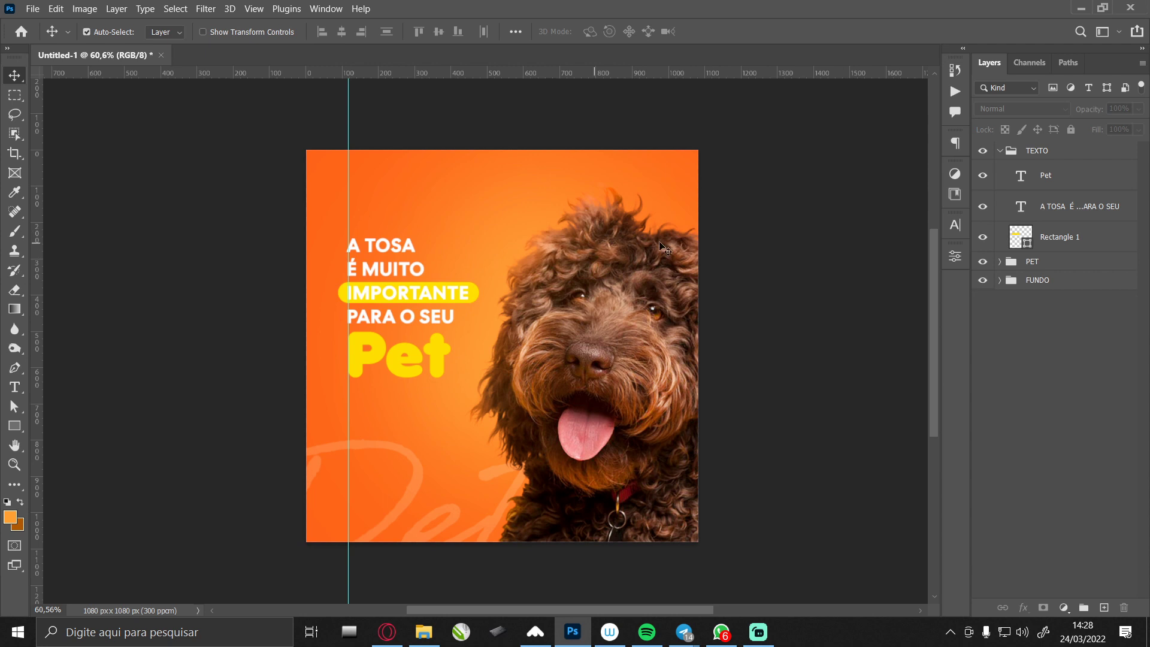
{"action": "left_click", "coordinate": [1000, 150]}
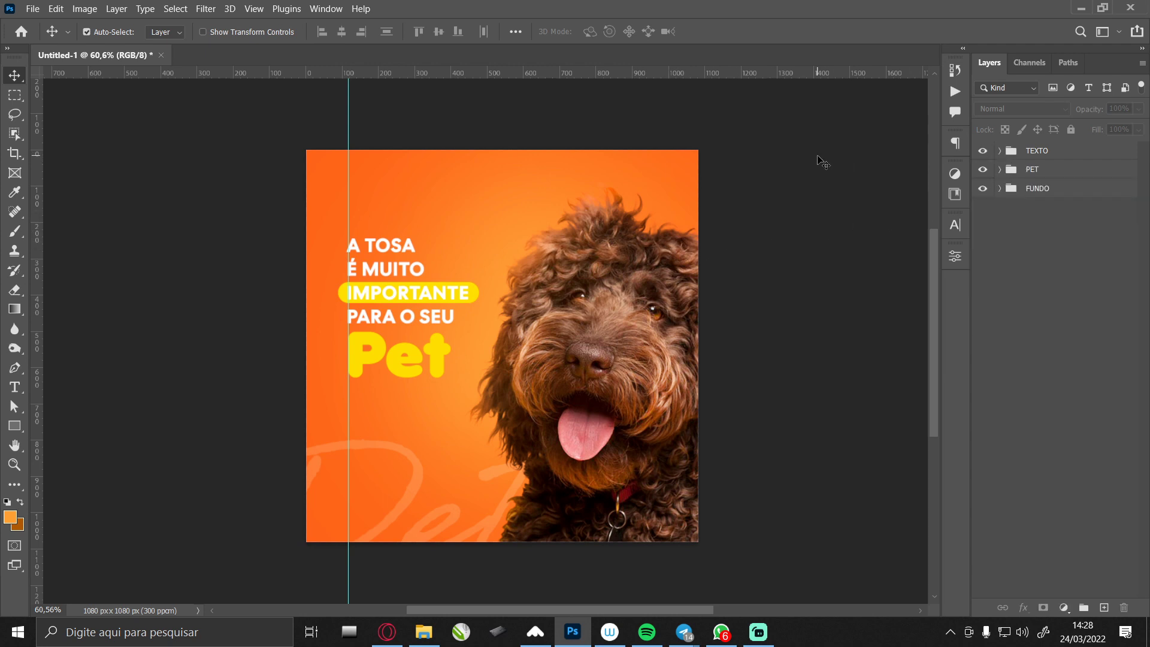
{"action": "scroll", "coordinate": [824, 161], "scroll_direction": "up", "scroll_amount": 2}
{"action": "scroll", "coordinate": [544, 351], "scroll_direction": "down", "scroll_amount": 3}
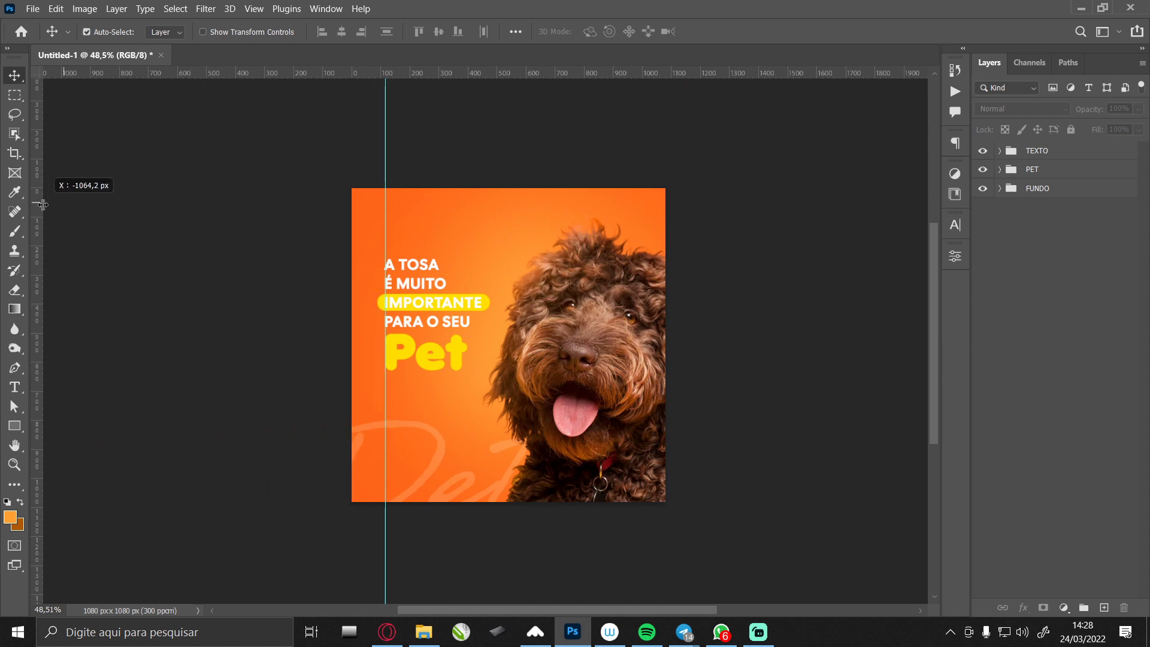
{"action": "left_click_drag", "start_coordinate": [384, 166], "coordinate": [35, 185]}
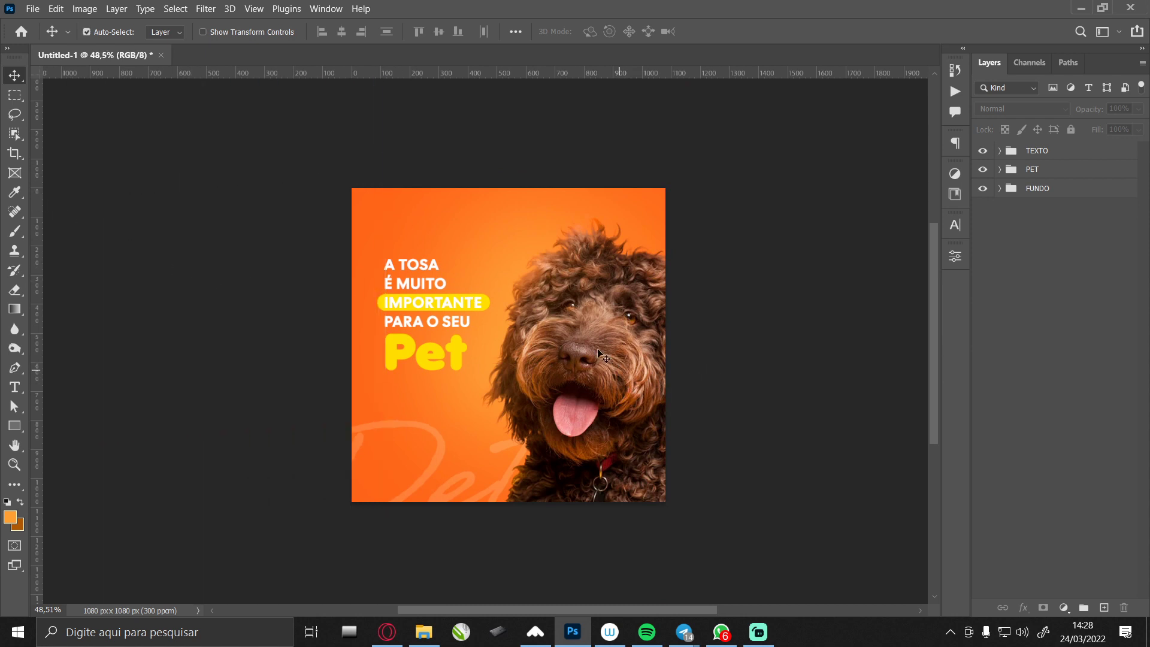
{"action": "scroll", "coordinate": [569, 336], "scroll_direction": "up", "scroll_amount": 1}
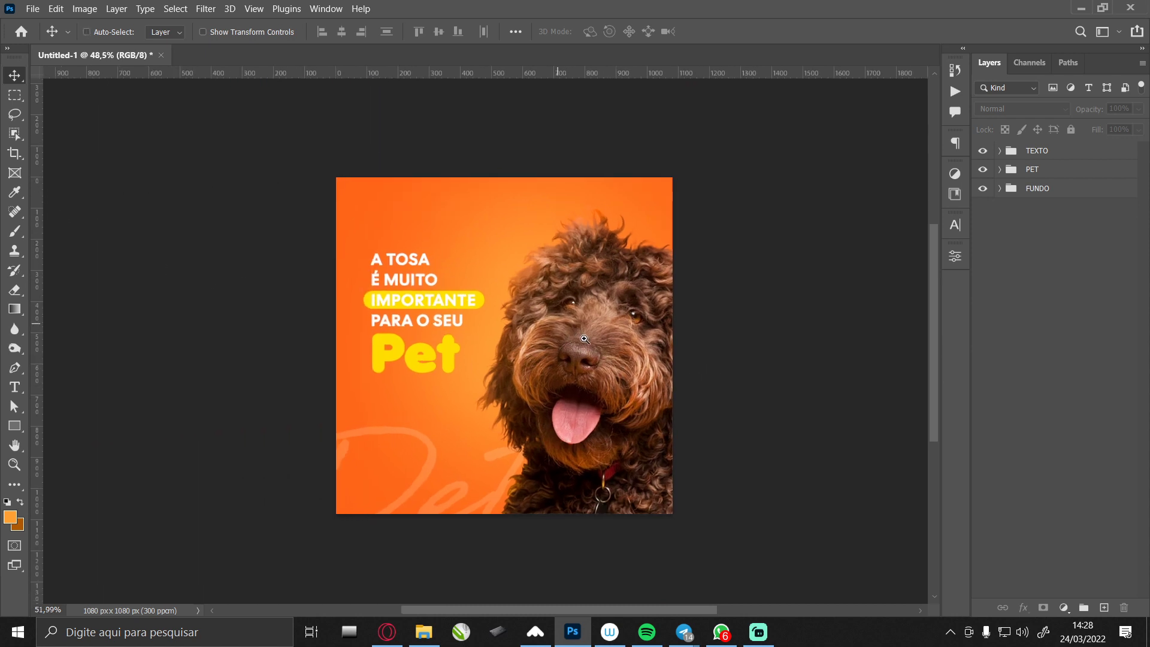
Rotate the faint script Pet watermark about −5.71° with a slight skew and commit it.
{"action": "left_click", "coordinate": [419, 493]}
{"action": "key", "text": "ctrl+t"}
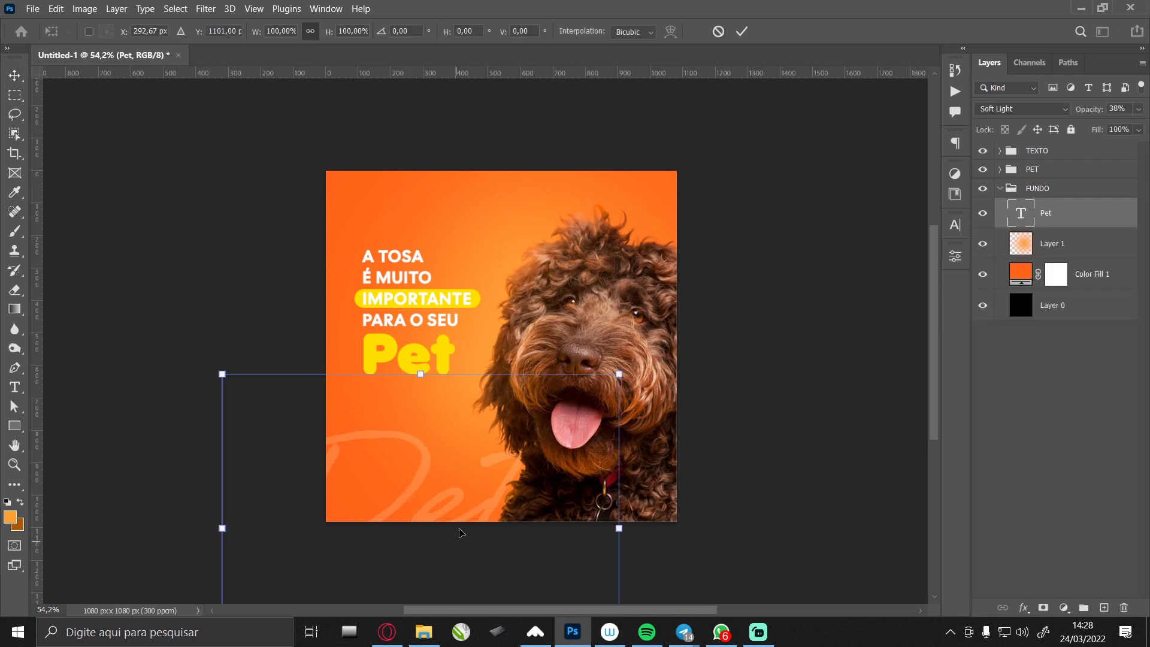
{"action": "mouse_move", "coordinate": [408, 382]}
{"action": "left_mouse_down"}
{"action": "mouse_move", "coordinate": [390, 377]}
{"action": "mouse_move", "coordinate": [554, 470]}
{"action": "mouse_move", "coordinate": [576, 469]}
{"action": "left_mouse_up"}
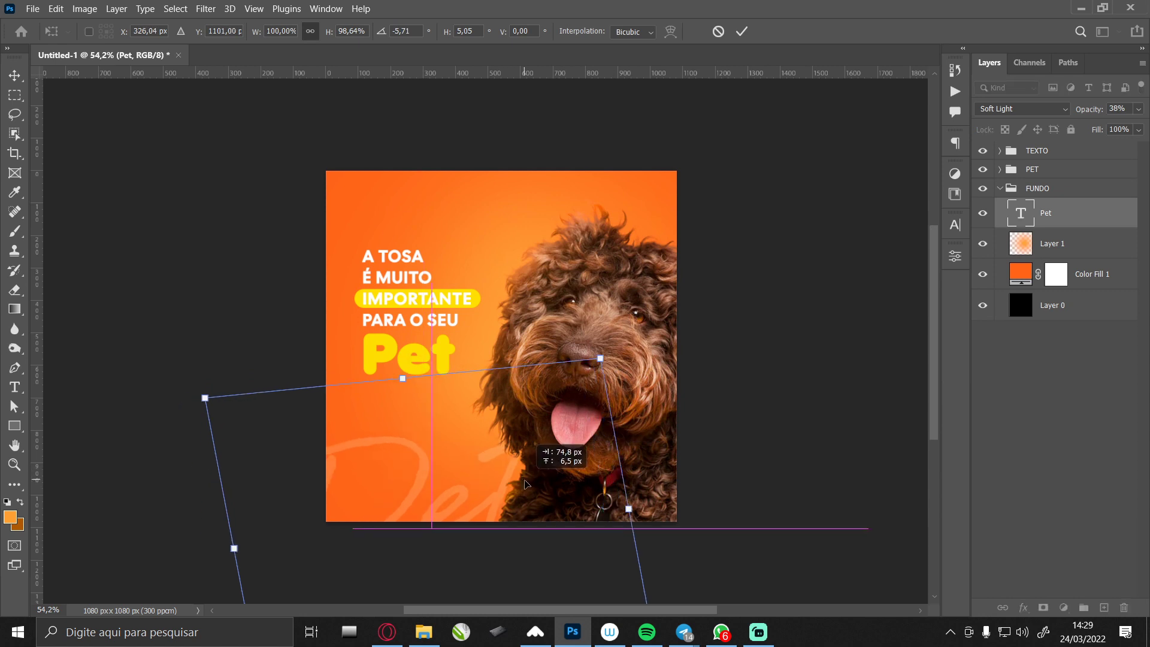
{"action": "key", "text": "Return"}
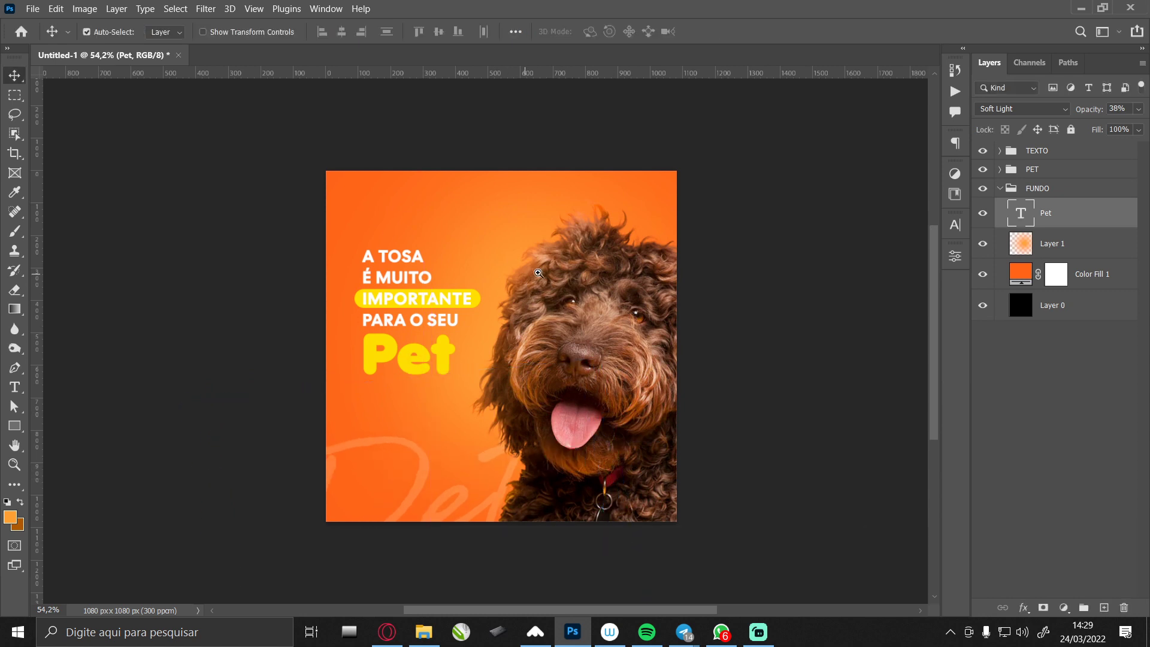
{"action": "scroll", "coordinate": [525, 273], "scroll_direction": "down", "scroll_amount": 3}
{"action": "scroll", "coordinate": [524, 272], "scroll_direction": "up", "scroll_amount": 2}
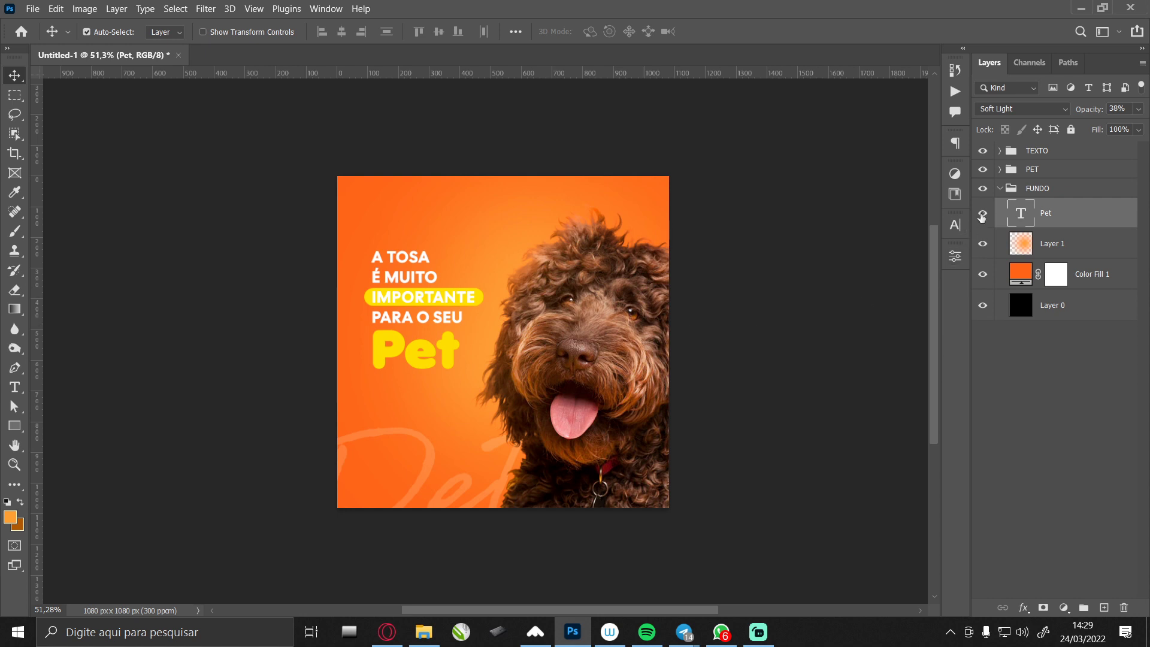
Fold the FUNDO group so only TEXTO, PET and FUNDO show, with nothing selected.
{"action": "left_click", "coordinate": [1000, 189]}
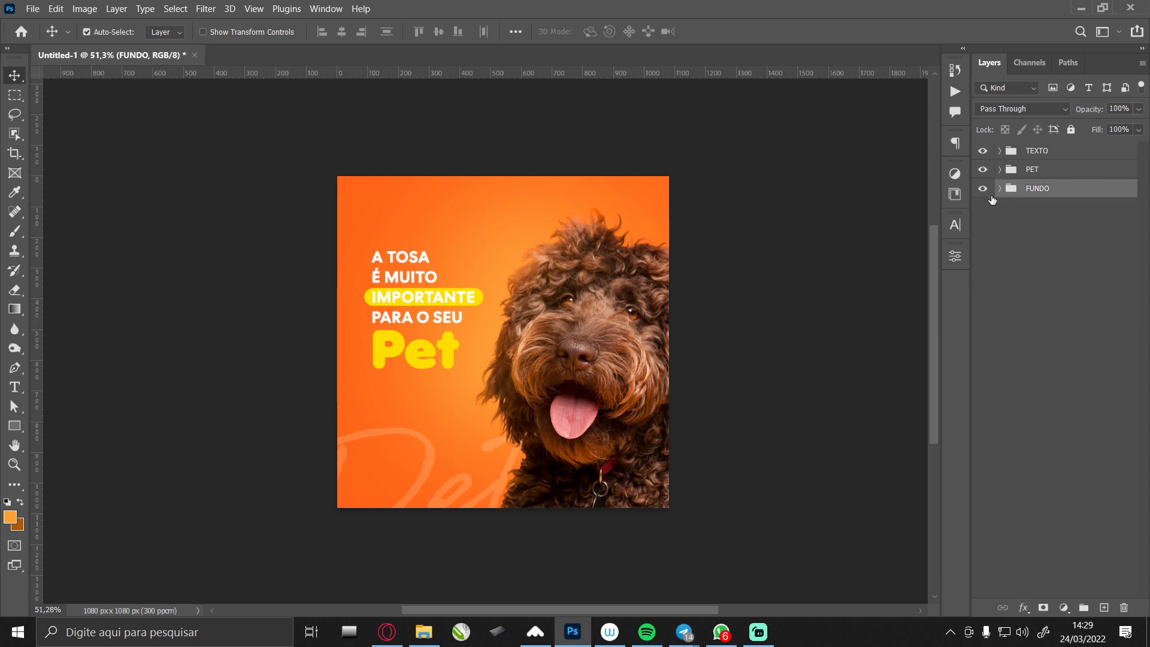
{"action": "left_click", "coordinate": [816, 268]}
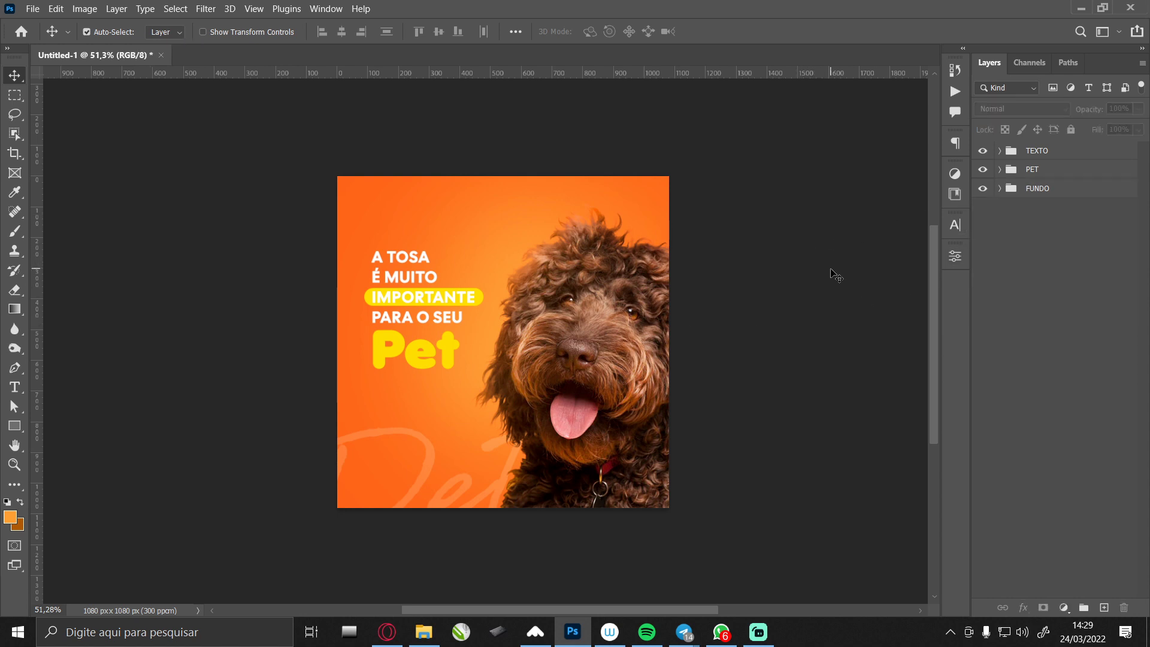